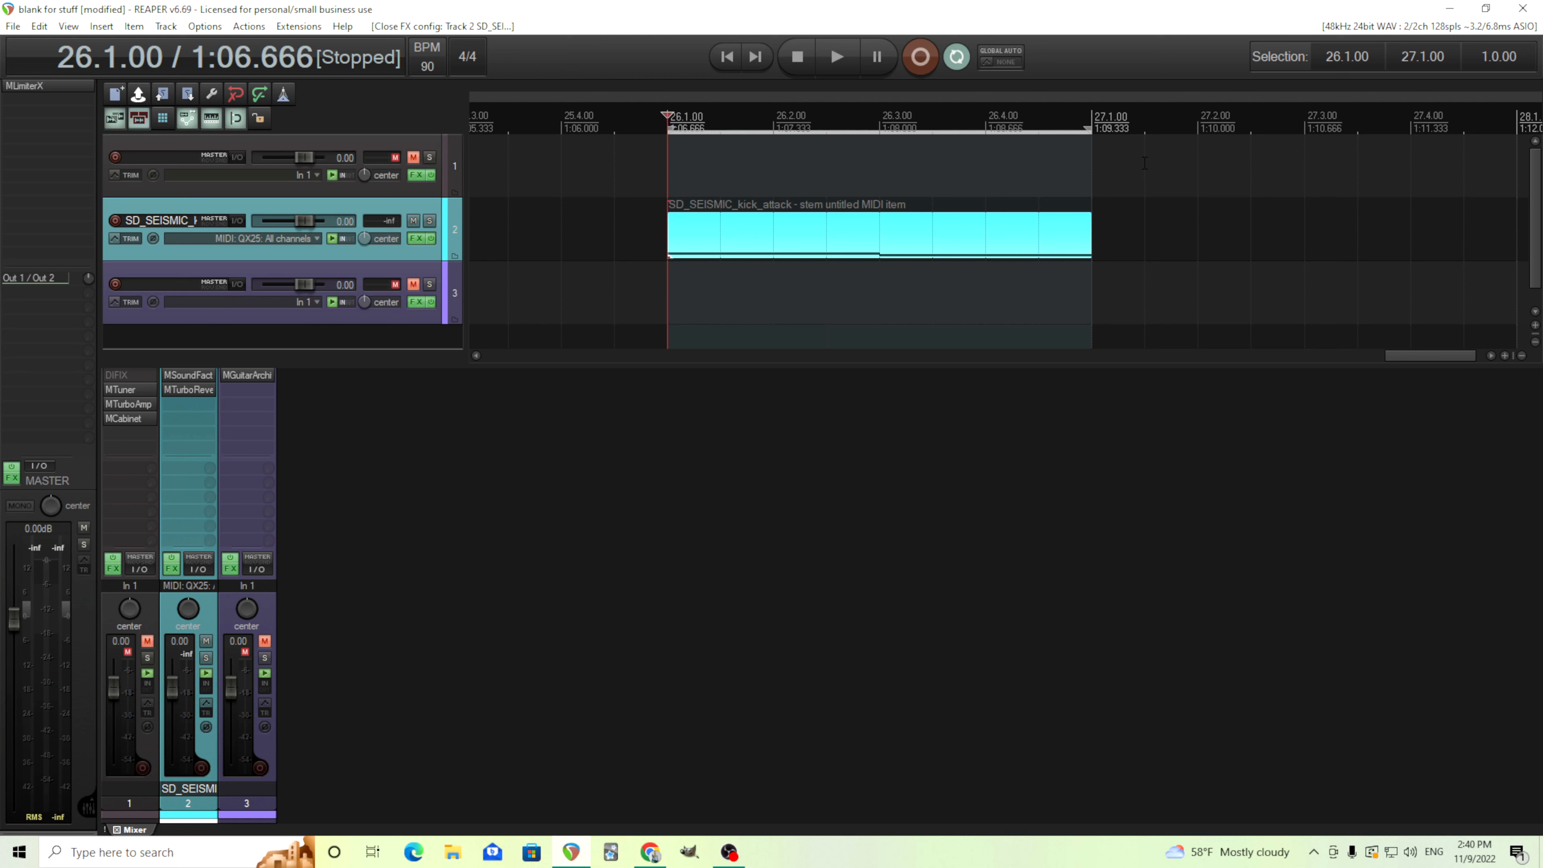
Open the MTurboReverbMB effect on track 2 and place its window so that the kick MIDI item stays visible
left_click(193, 390)
left_click_drag(871, 177, 882, 163)
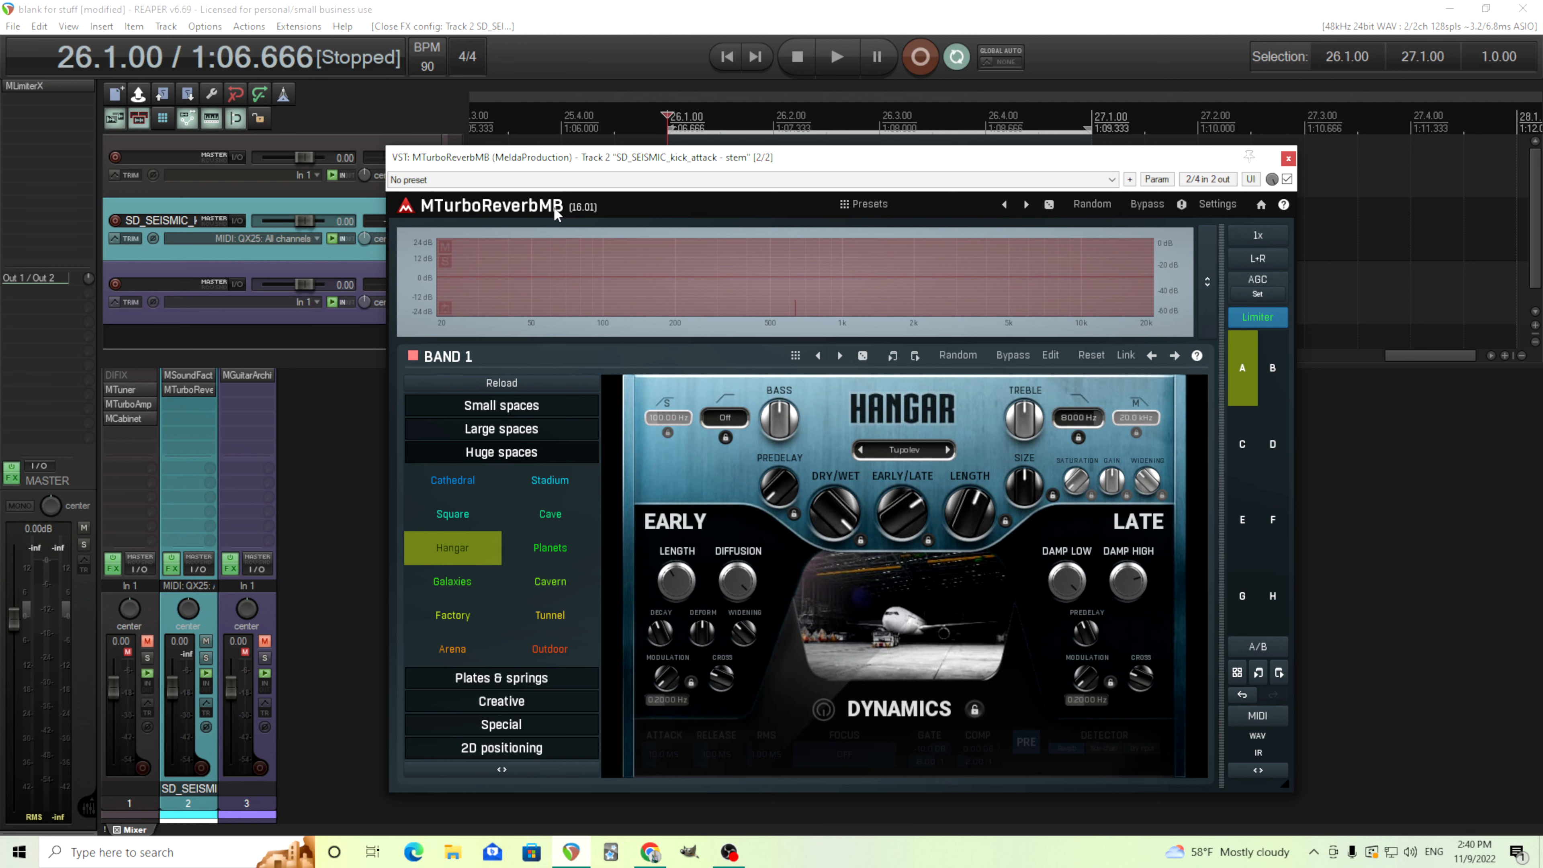
left_click_drag(727, 165, 751, 310)
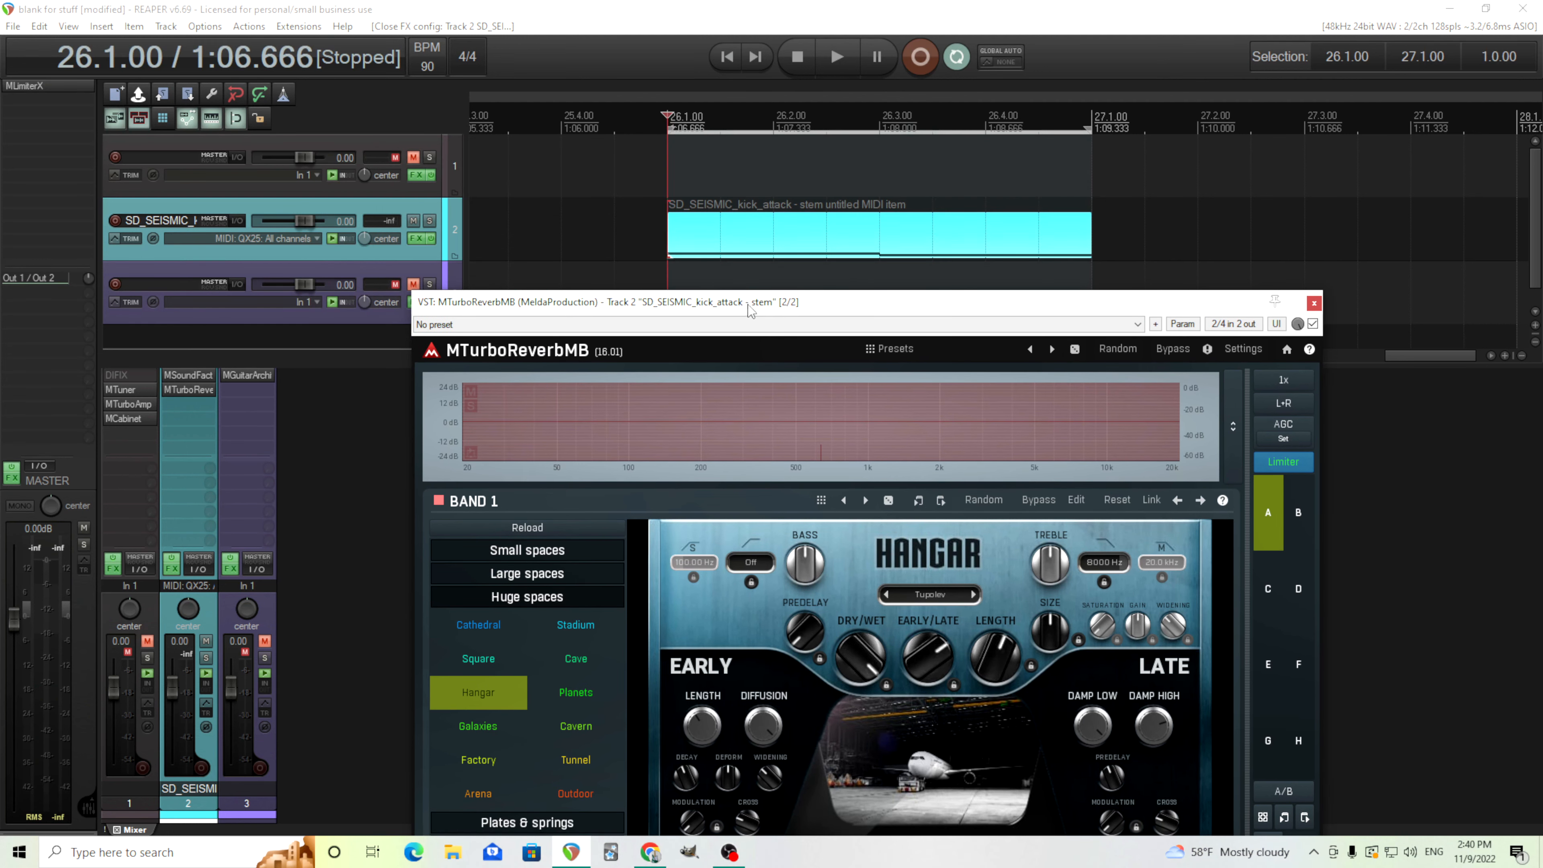
Bypass the reverb, play the kick loop dry, and re-enable the reverb after stopping playback
left_click(1173, 349)
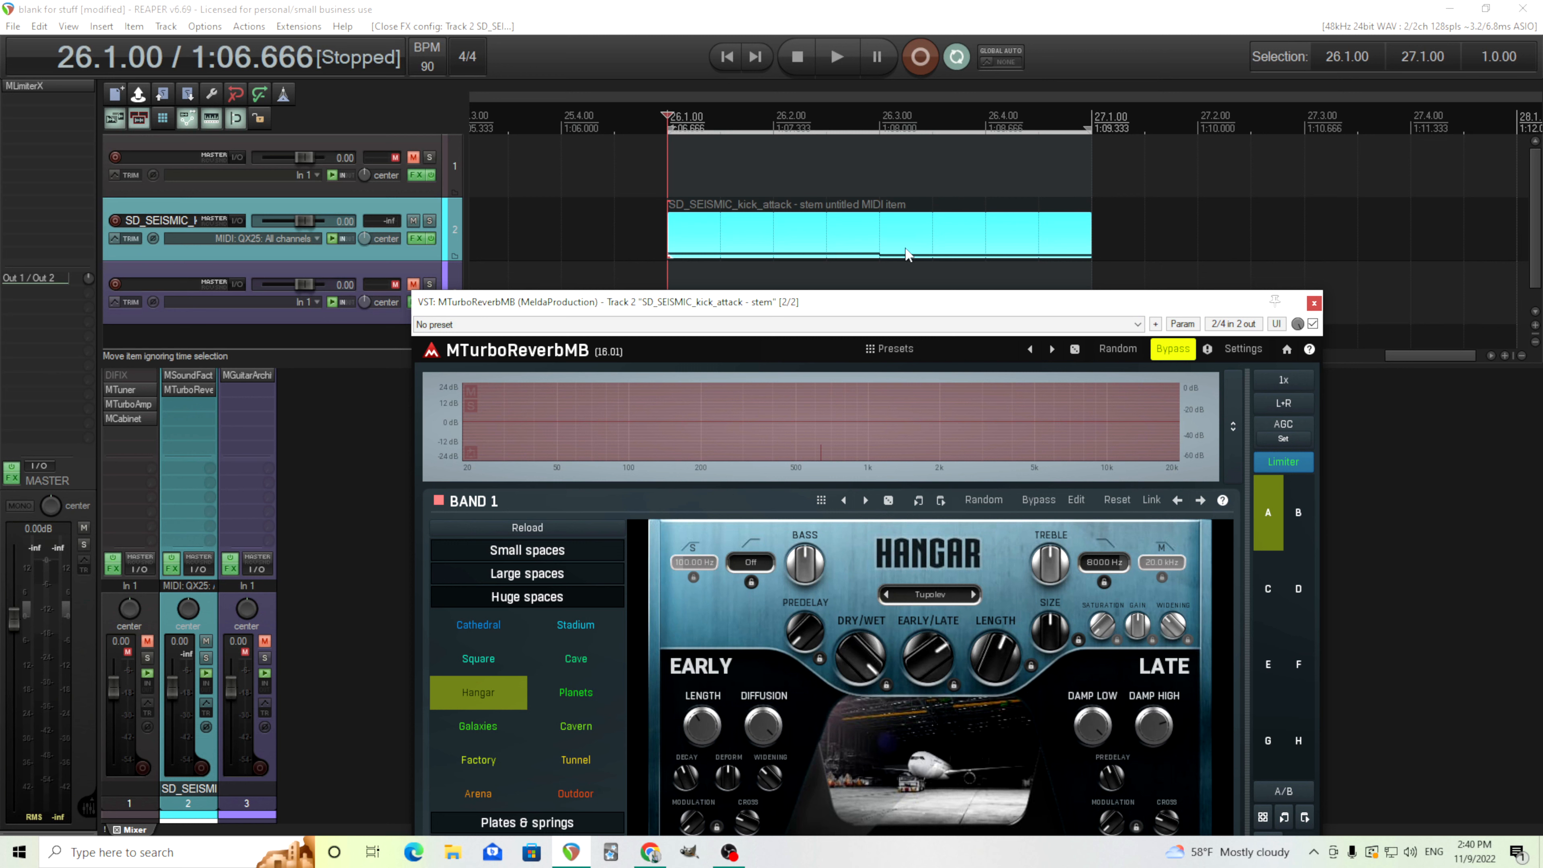
left_click(839, 57)
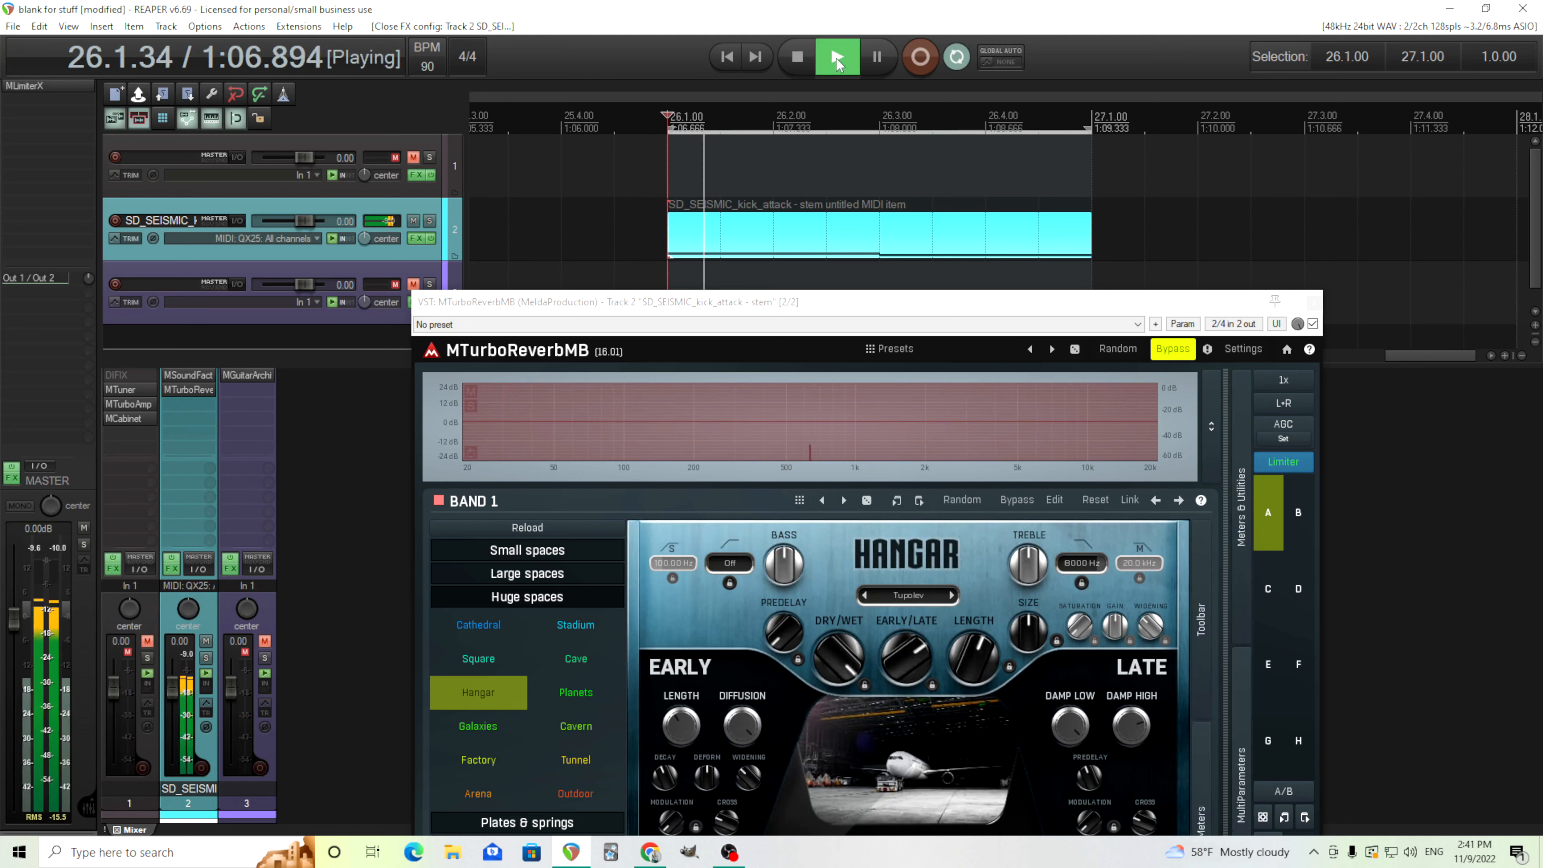
left_click(801, 53)
left_click_drag(982, 300, 993, 142)
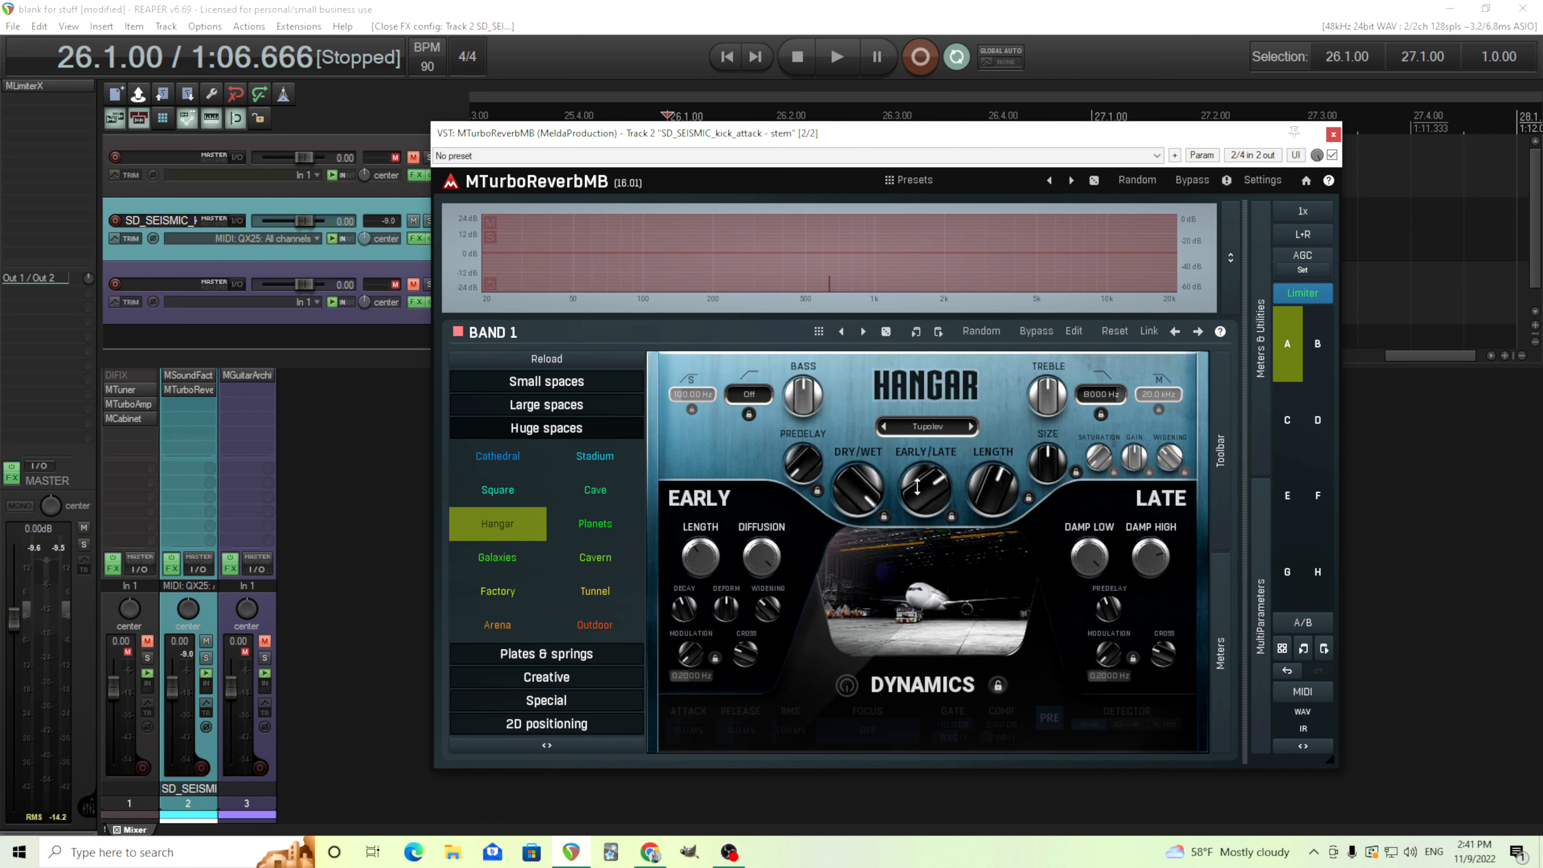
Play the kick loop with the Hangar reverb active and stop playback
left_click_drag(887, 142, 843, 285)
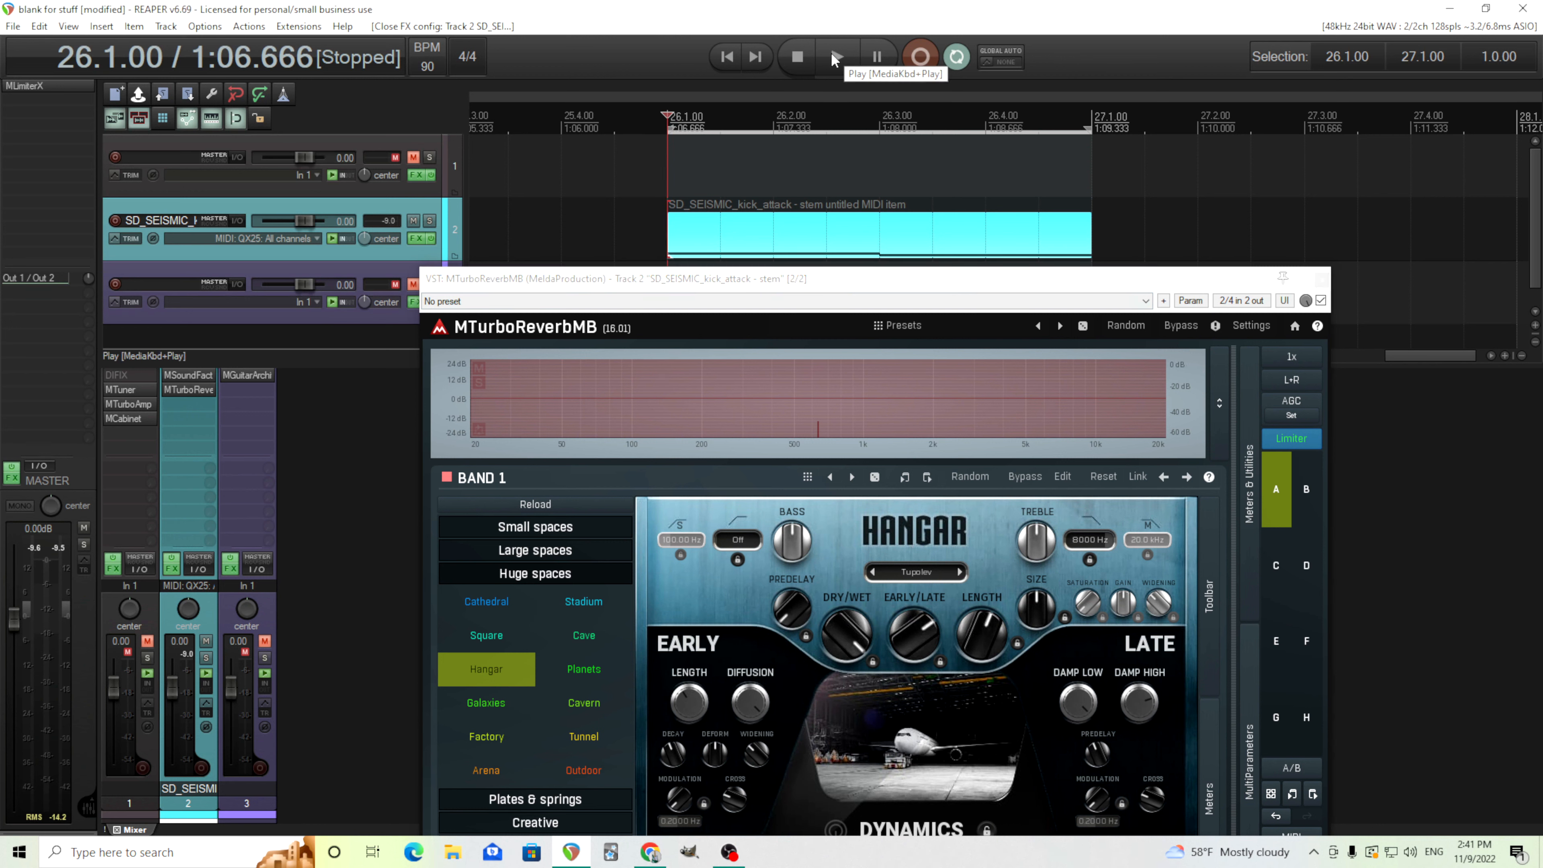
left_click(835, 58)
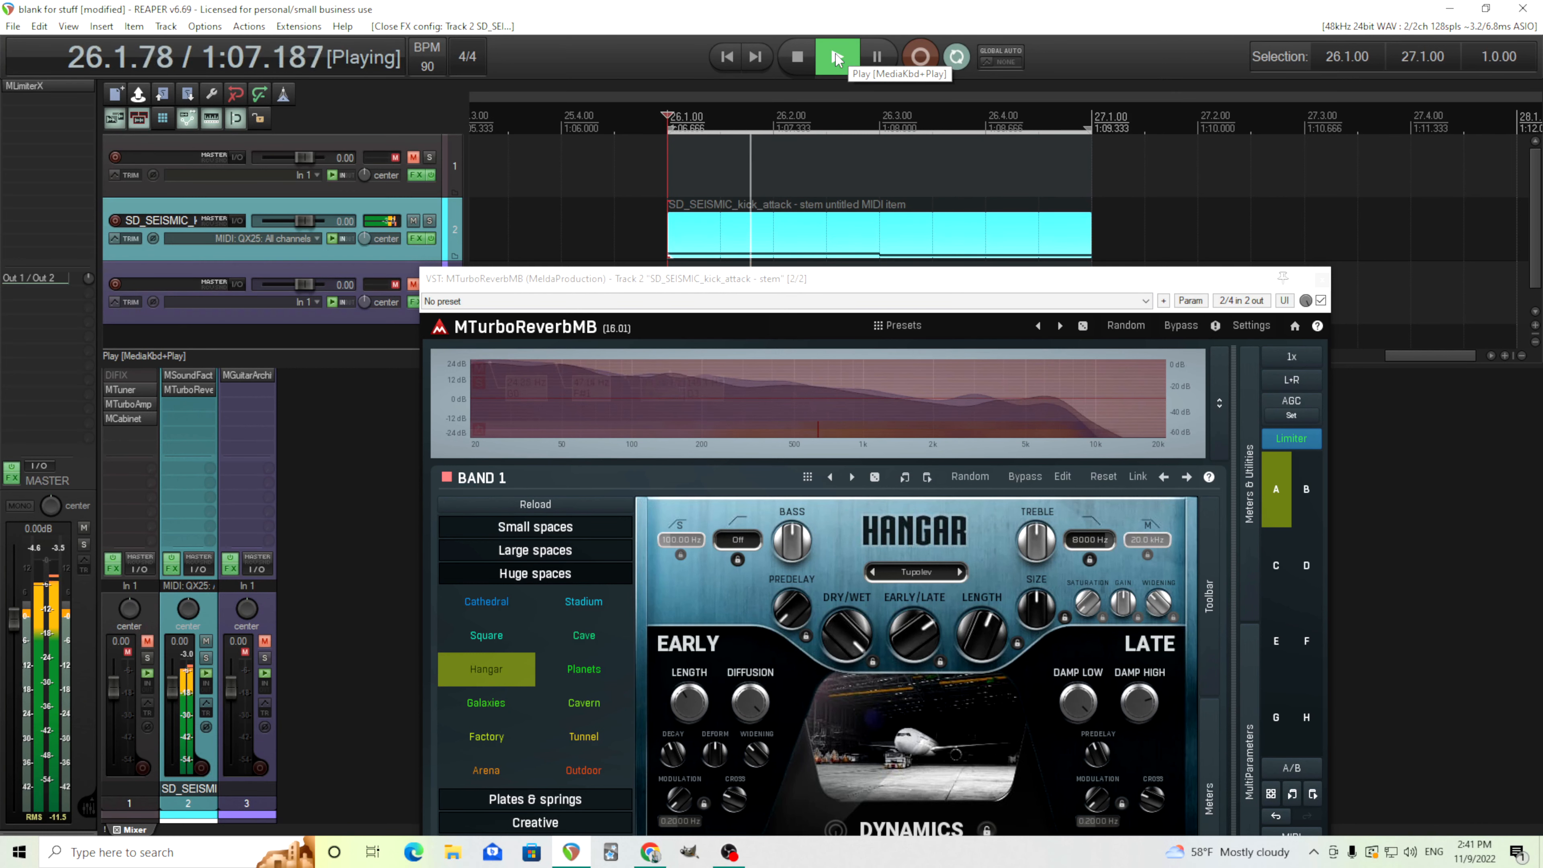
left_click(810, 58)
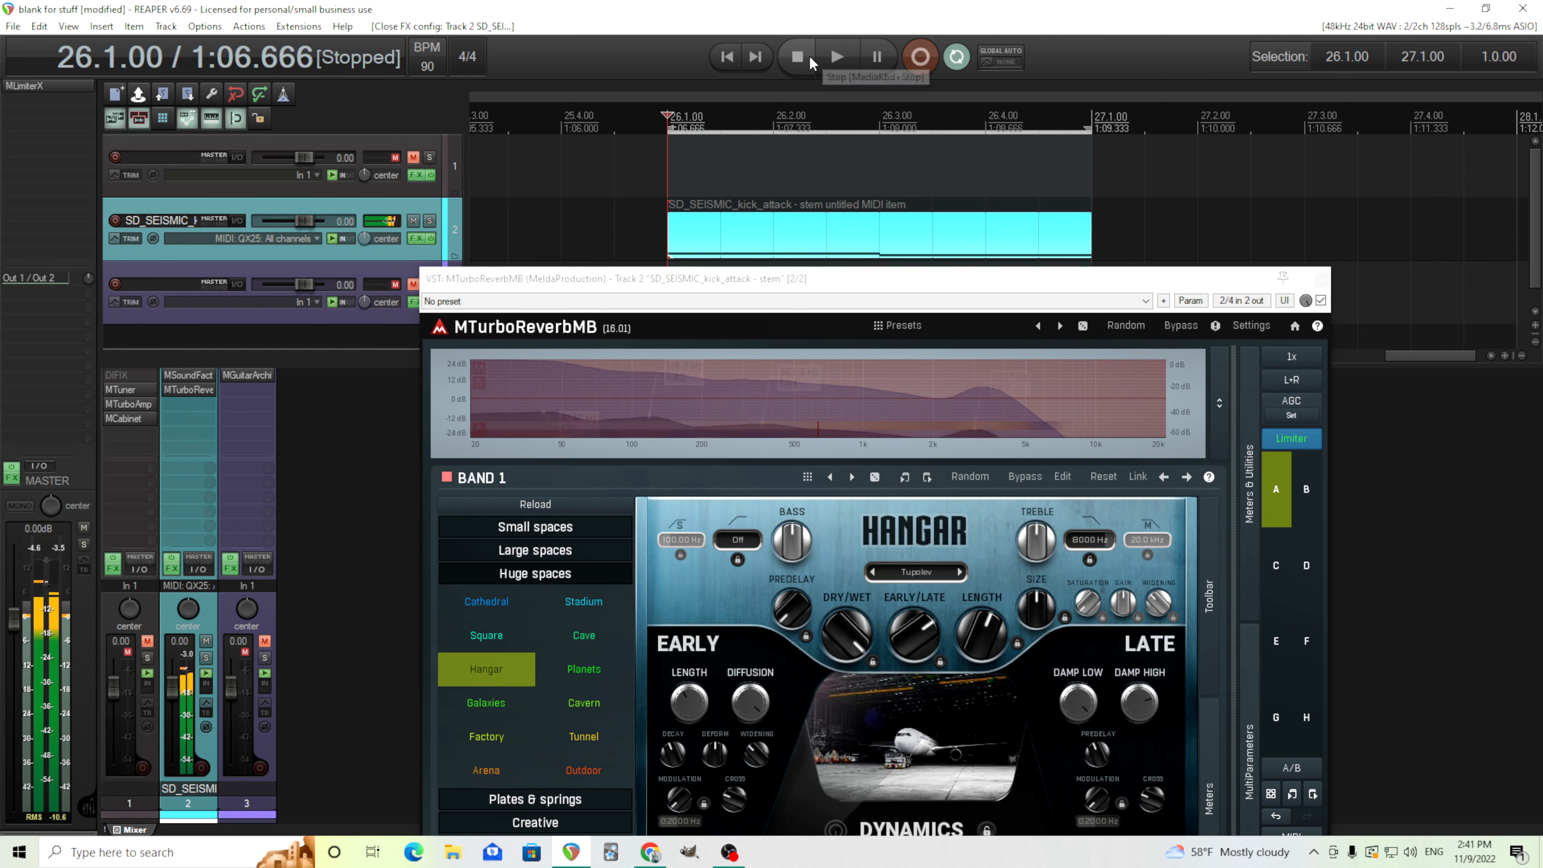
Copy the plugin settings from slot A into slot B, and return to slot A
left_click_drag(916, 288, 927, 148)
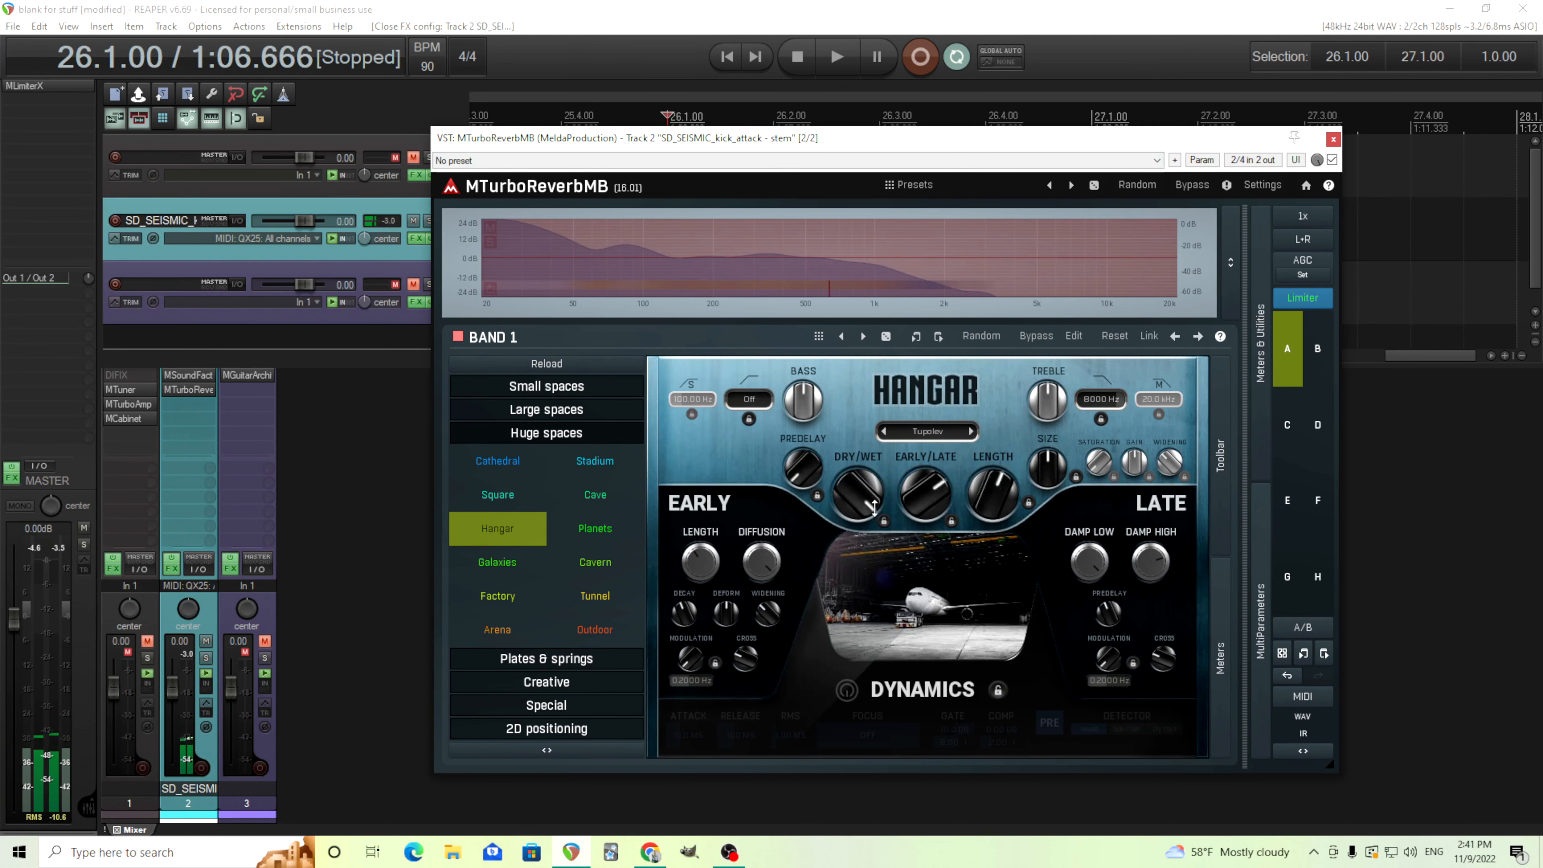
left_click_drag(939, 138, 830, 136)
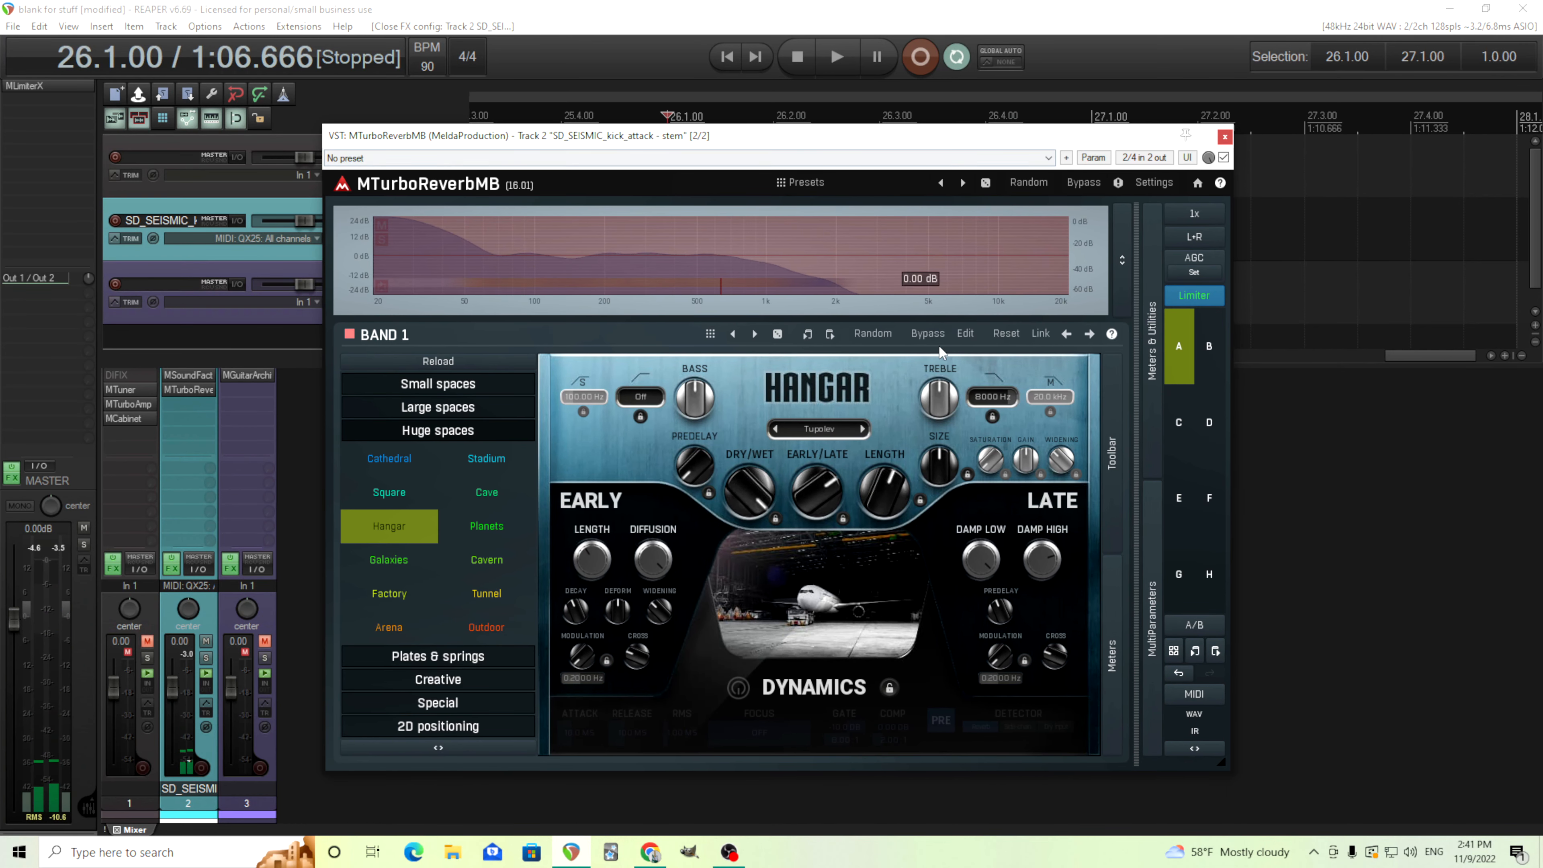
left_click(1196, 652)
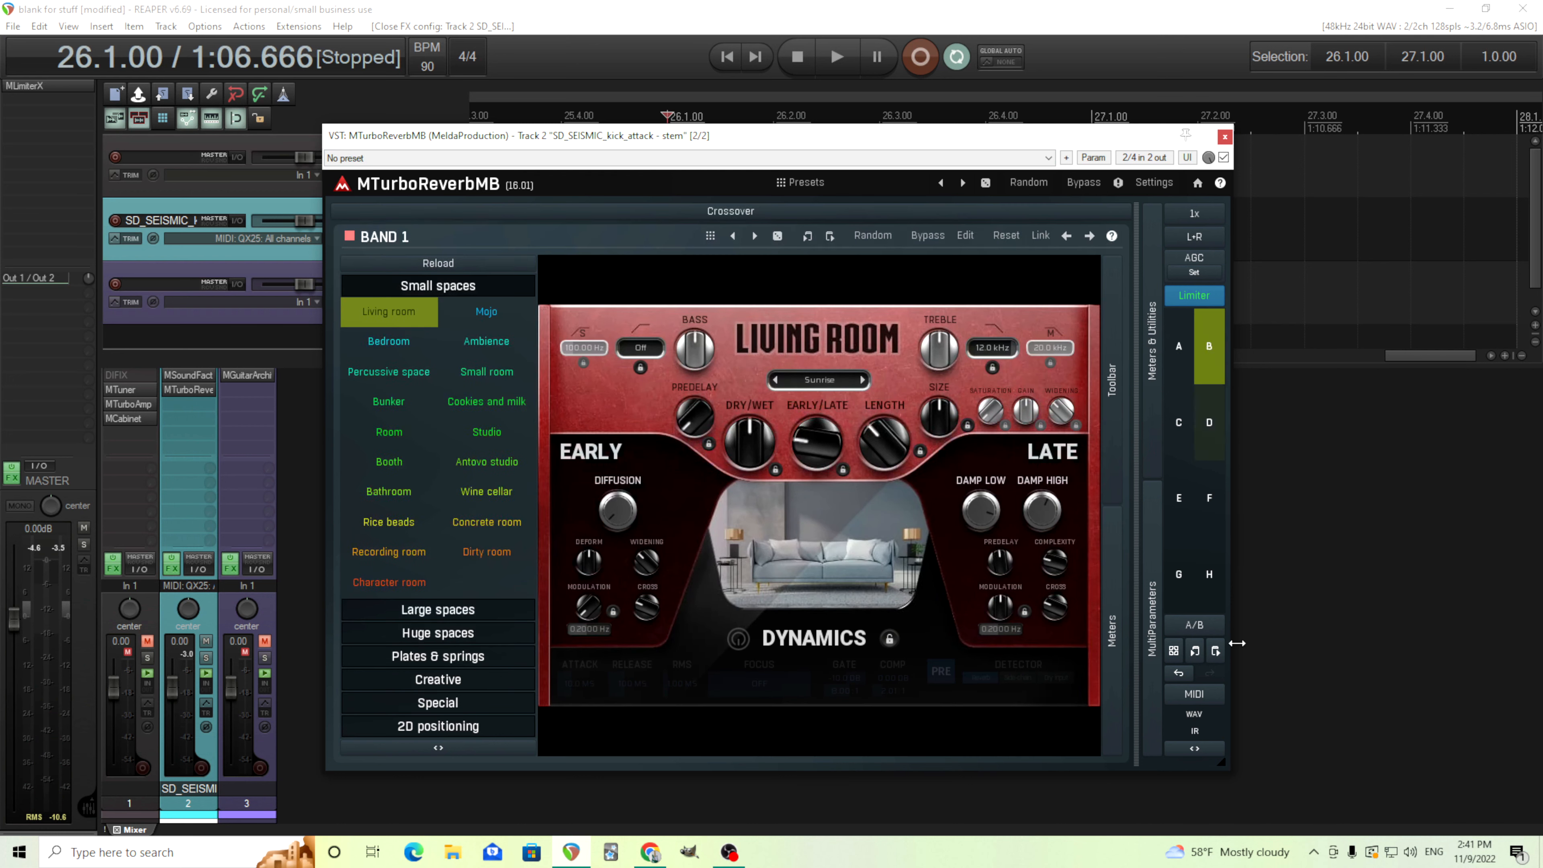
left_click(1216, 652)
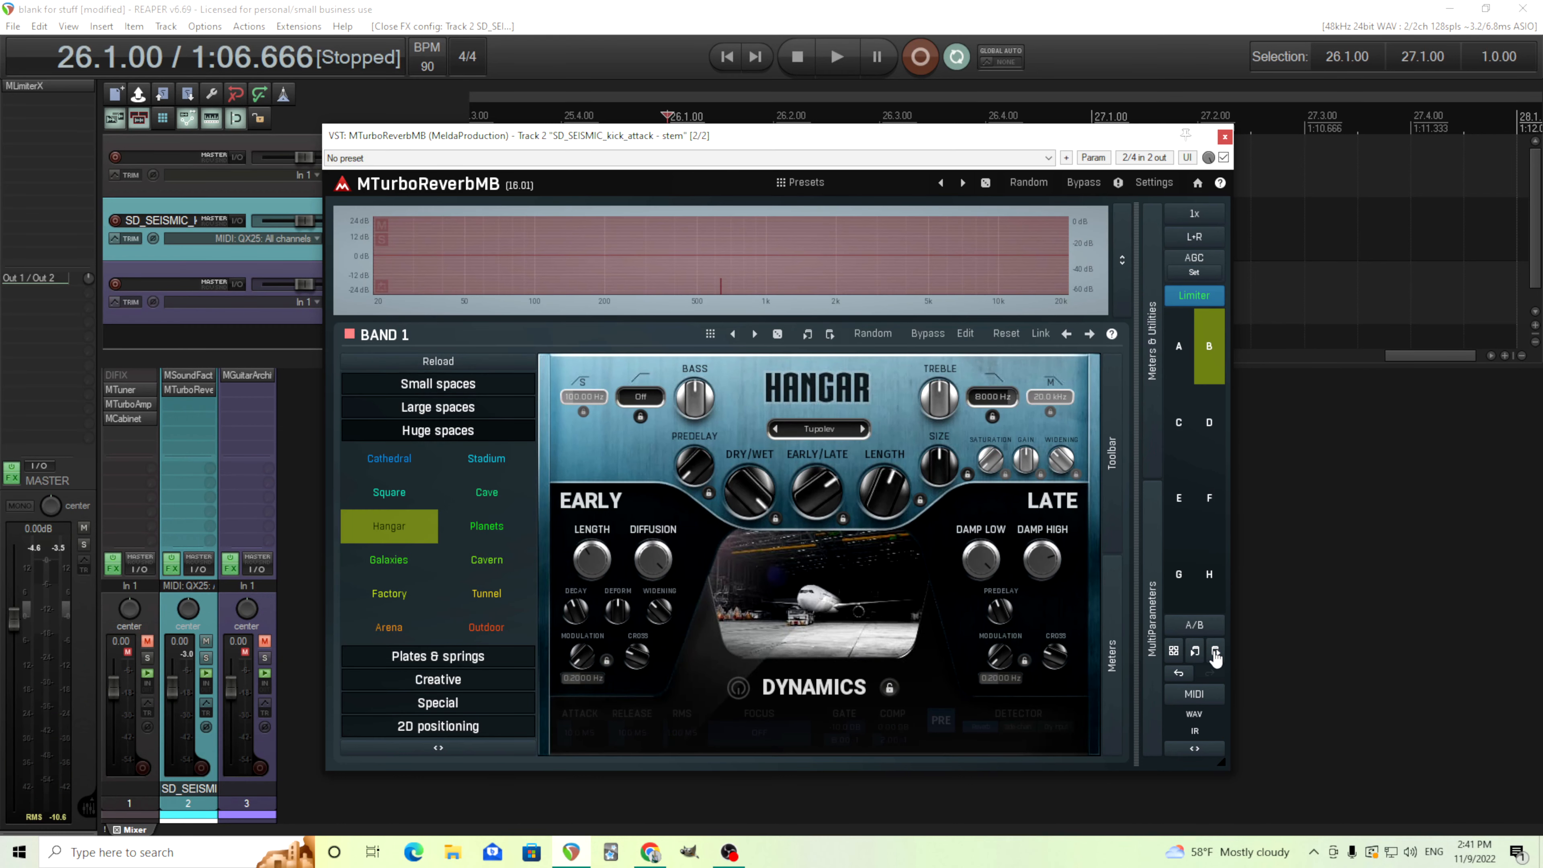
left_click(1185, 368)
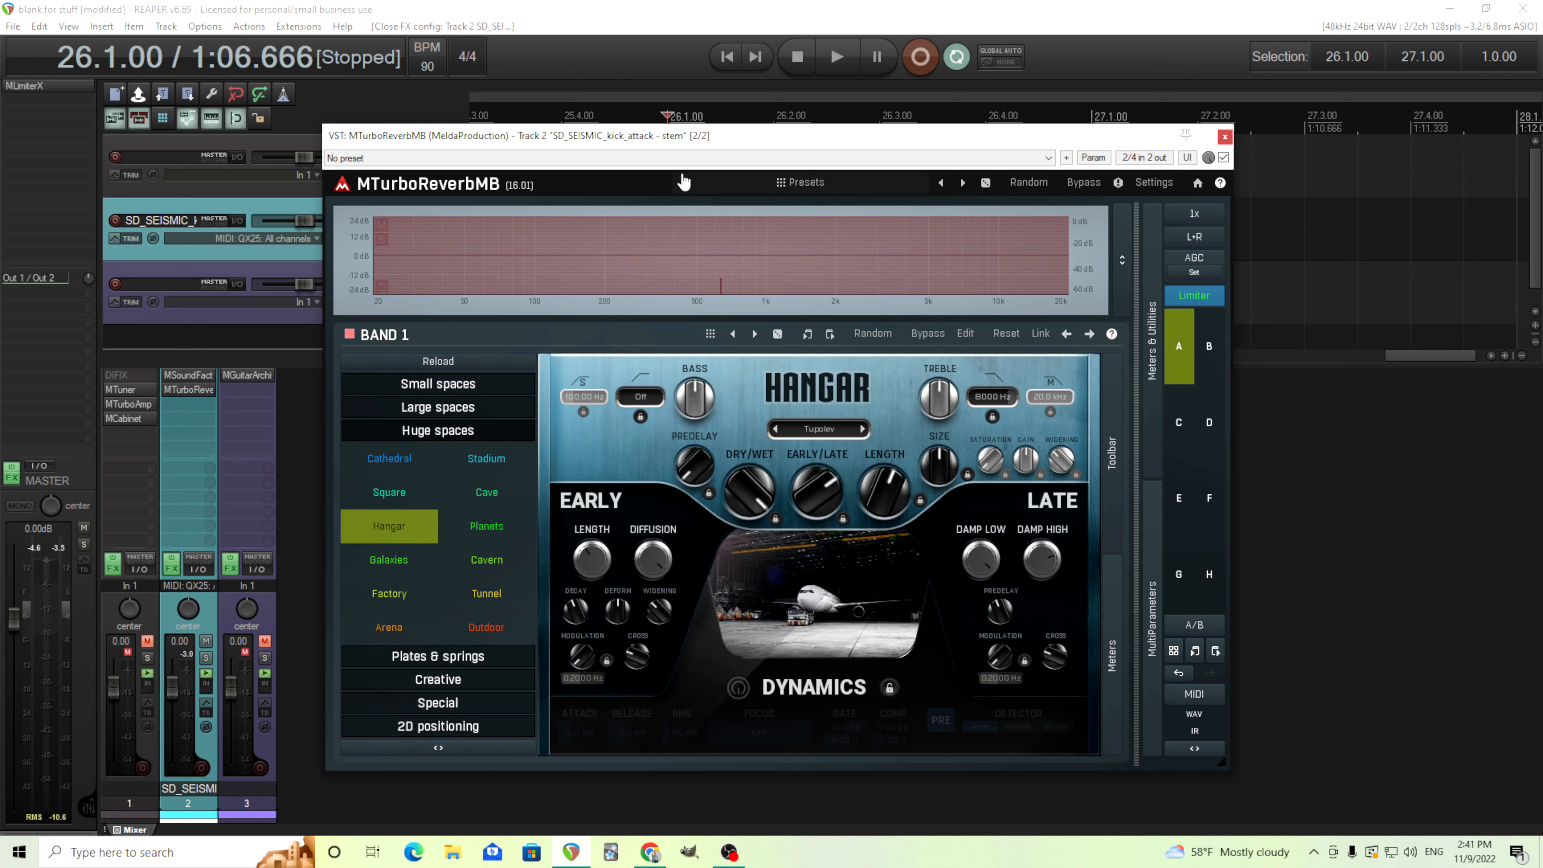
Insert a second reverb band after band 1 using the band configuration
left_click_drag(701, 136, 726, 147)
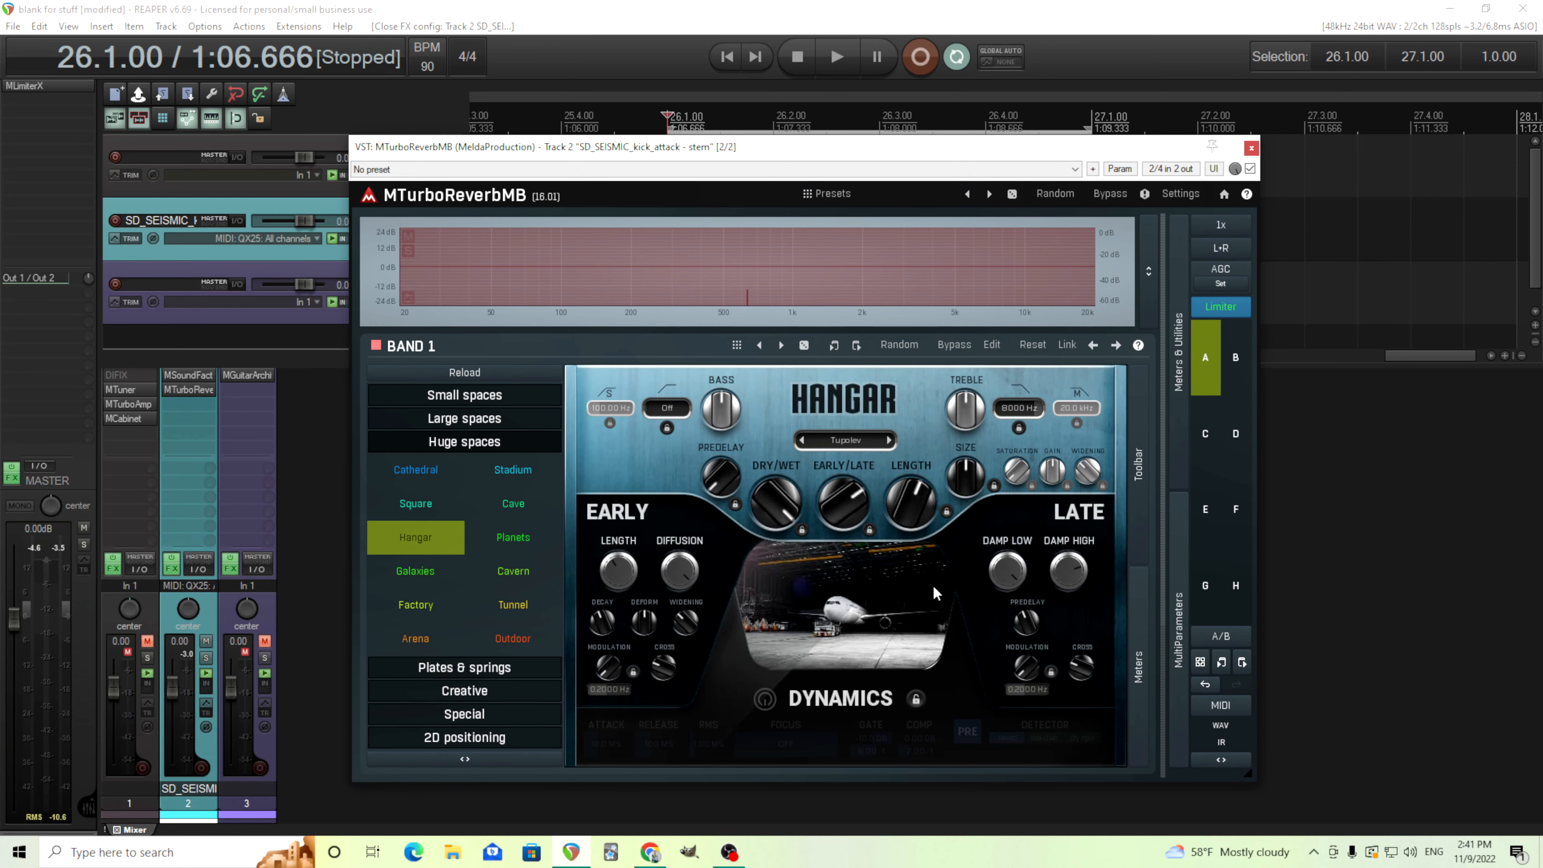
right_click(732, 284)
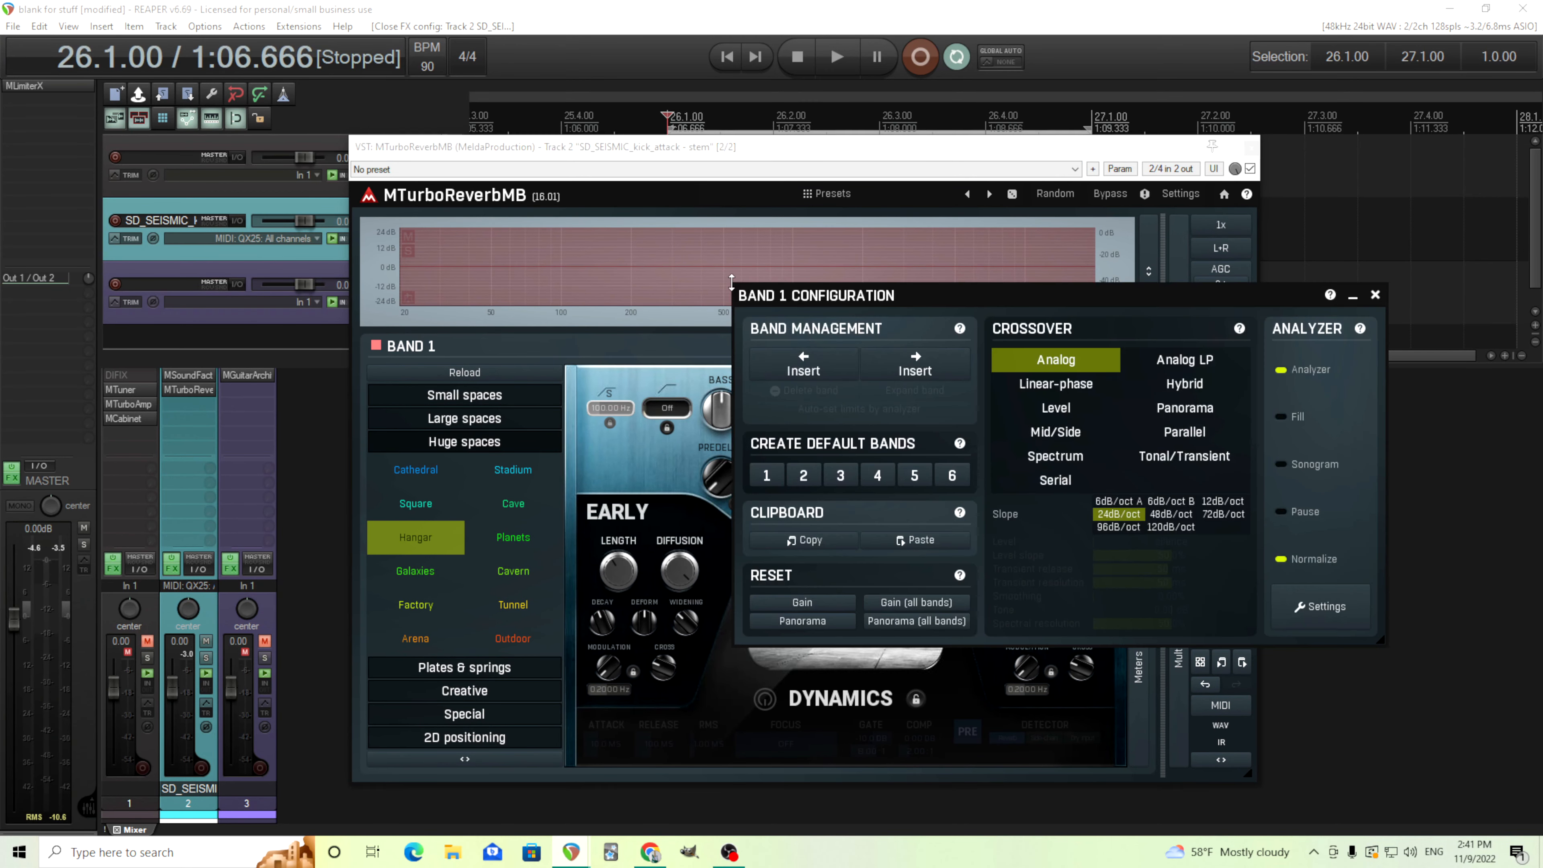
left_click(916, 363)
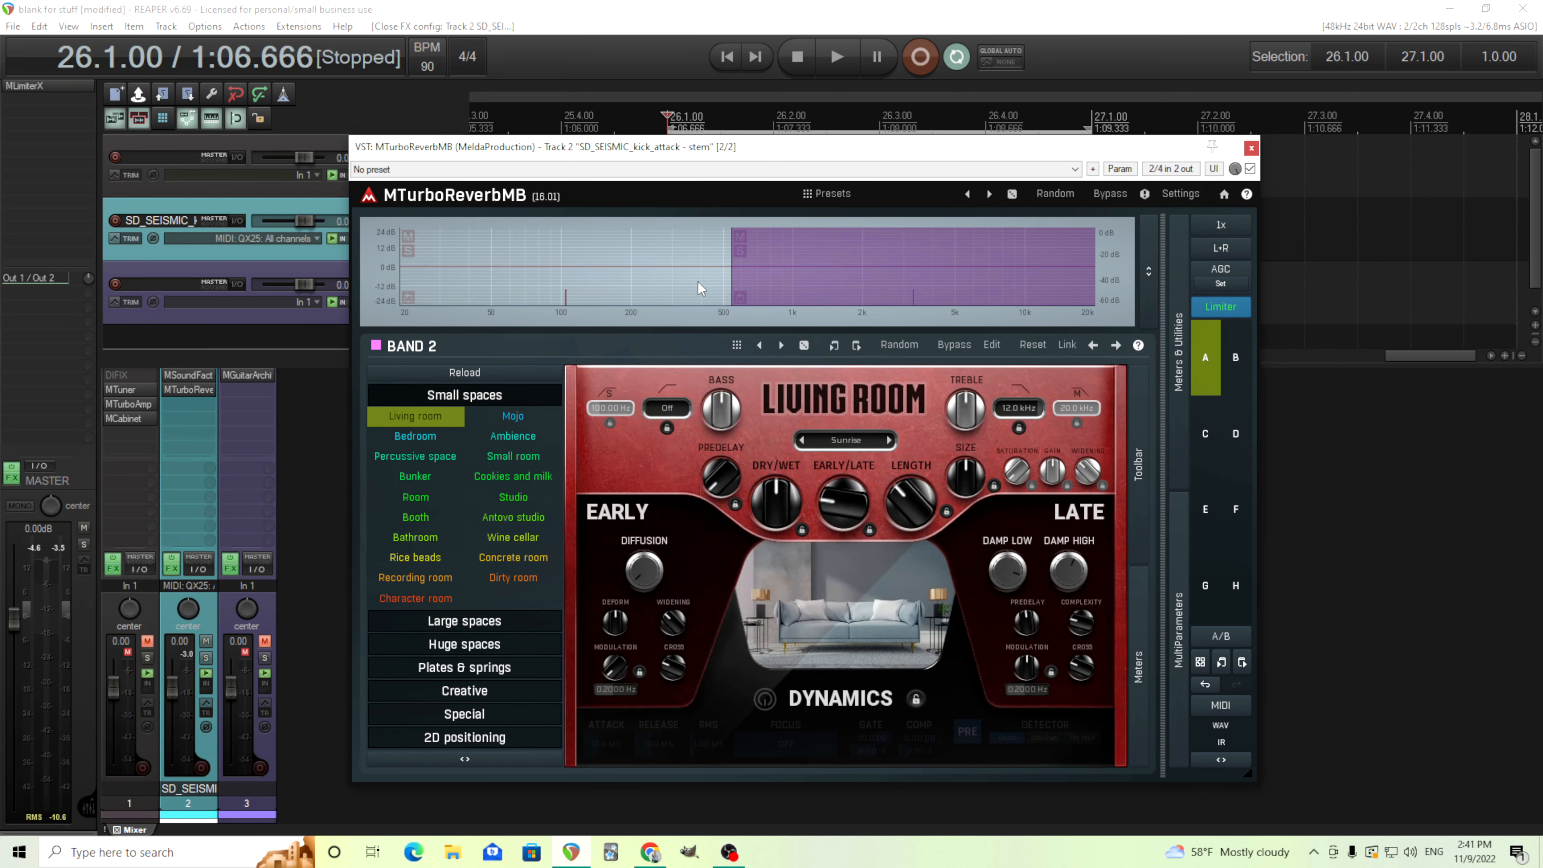
Copy band 1's Hangar reverb settings and paste them into band 2
left_click(698, 283)
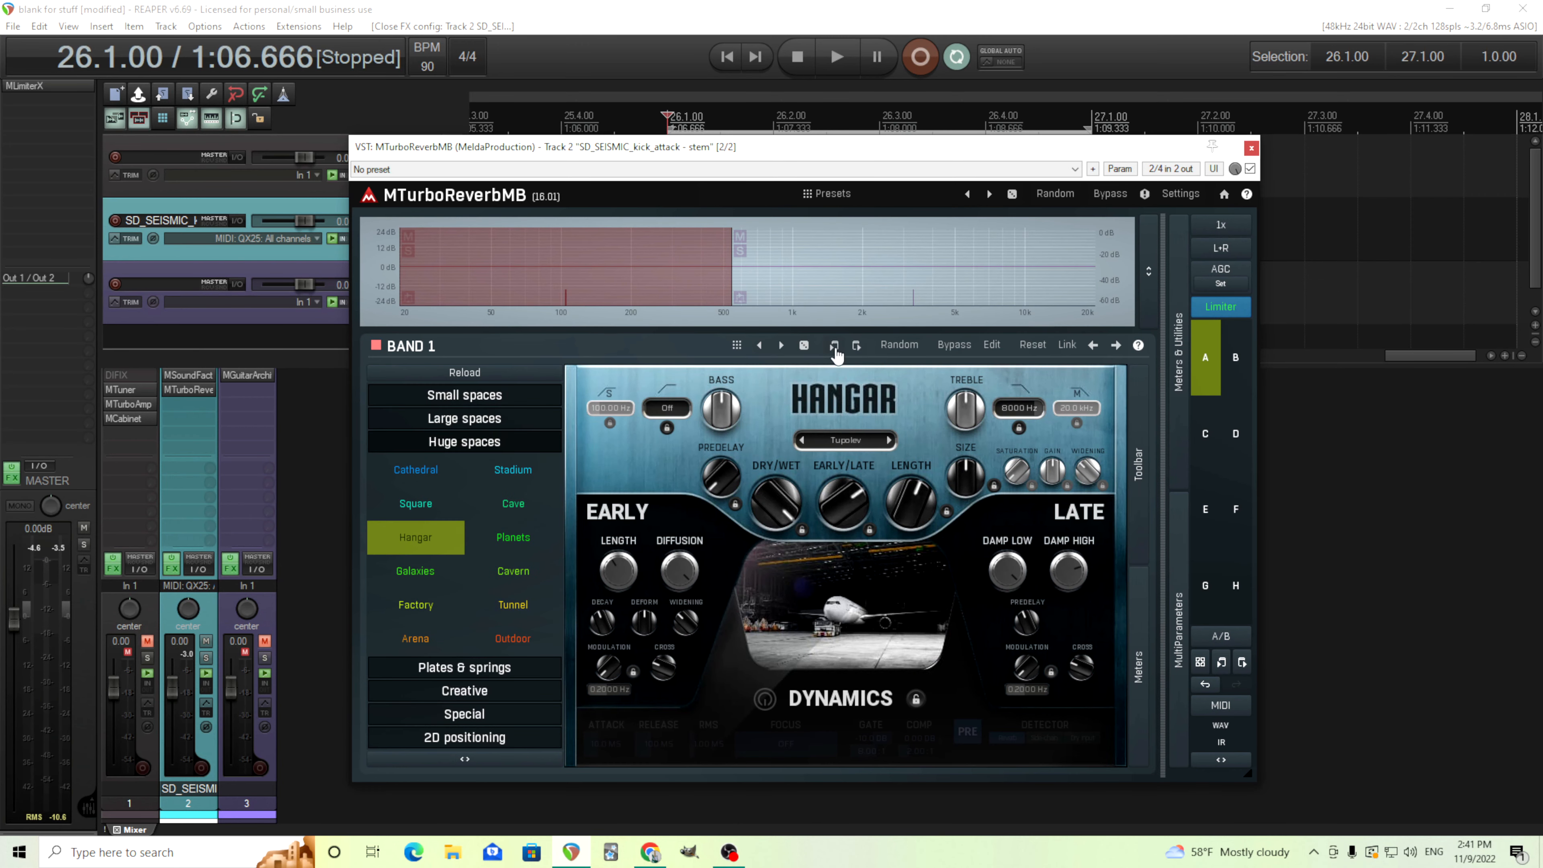
left_click(781, 299)
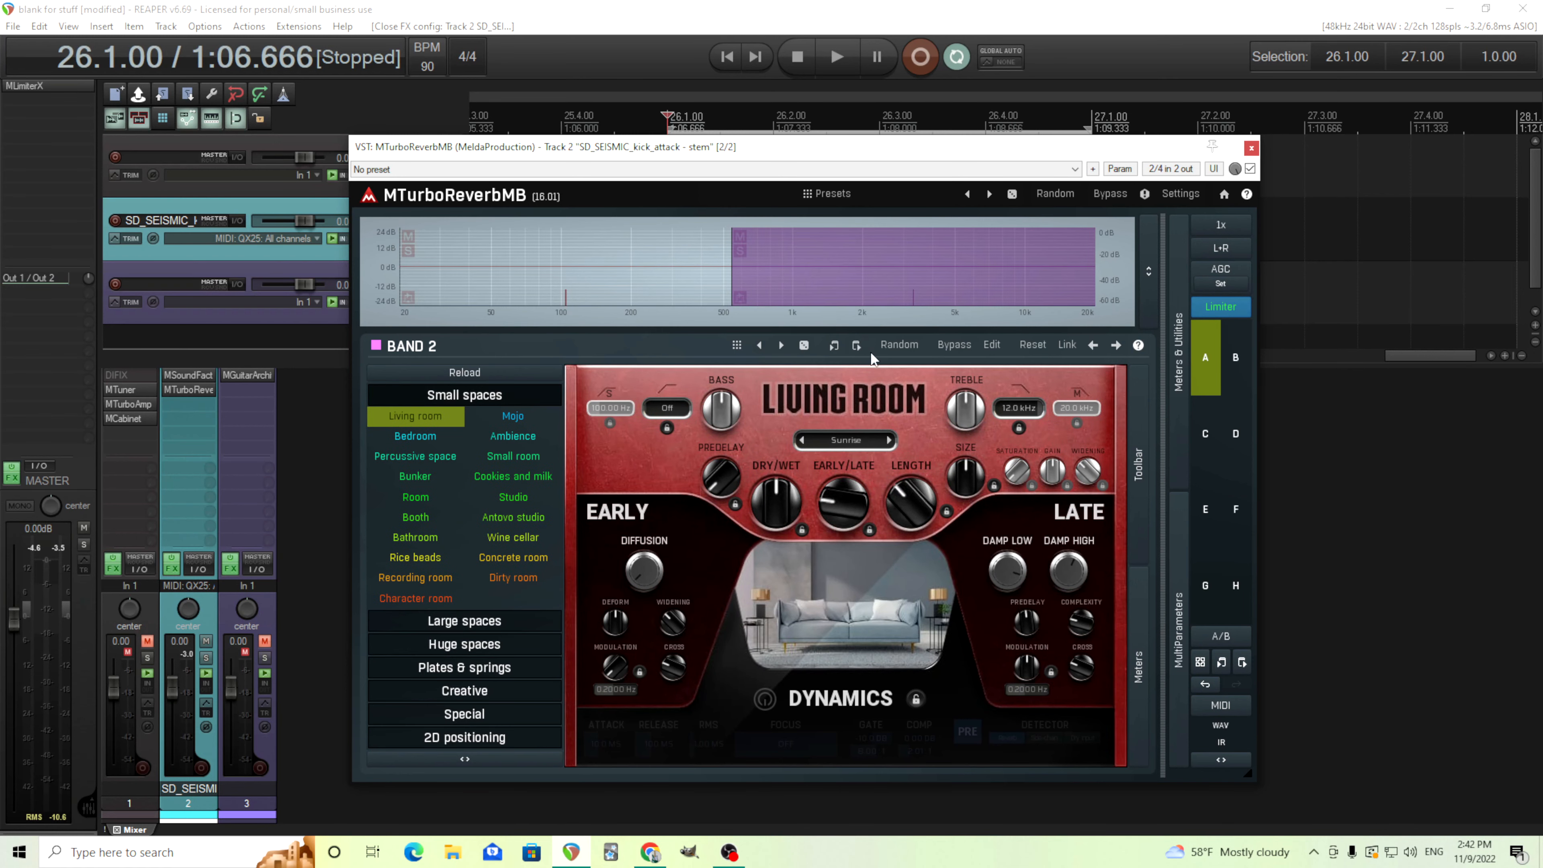
left_click(857, 346)
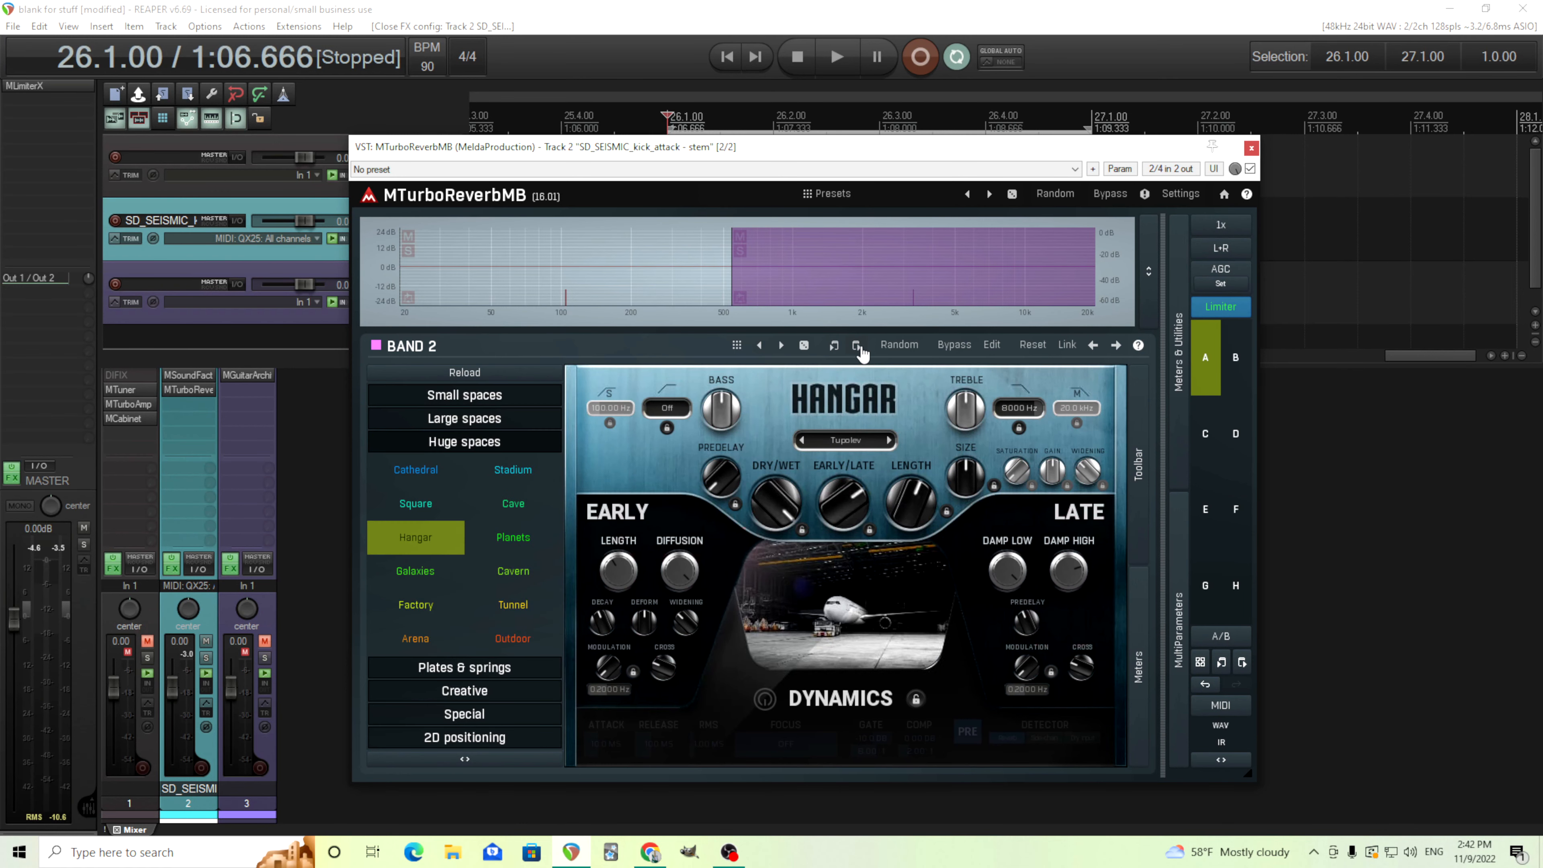
Set the crossover type to Level and place the boundary between the two bands at about -12 dB
right_click(788, 297)
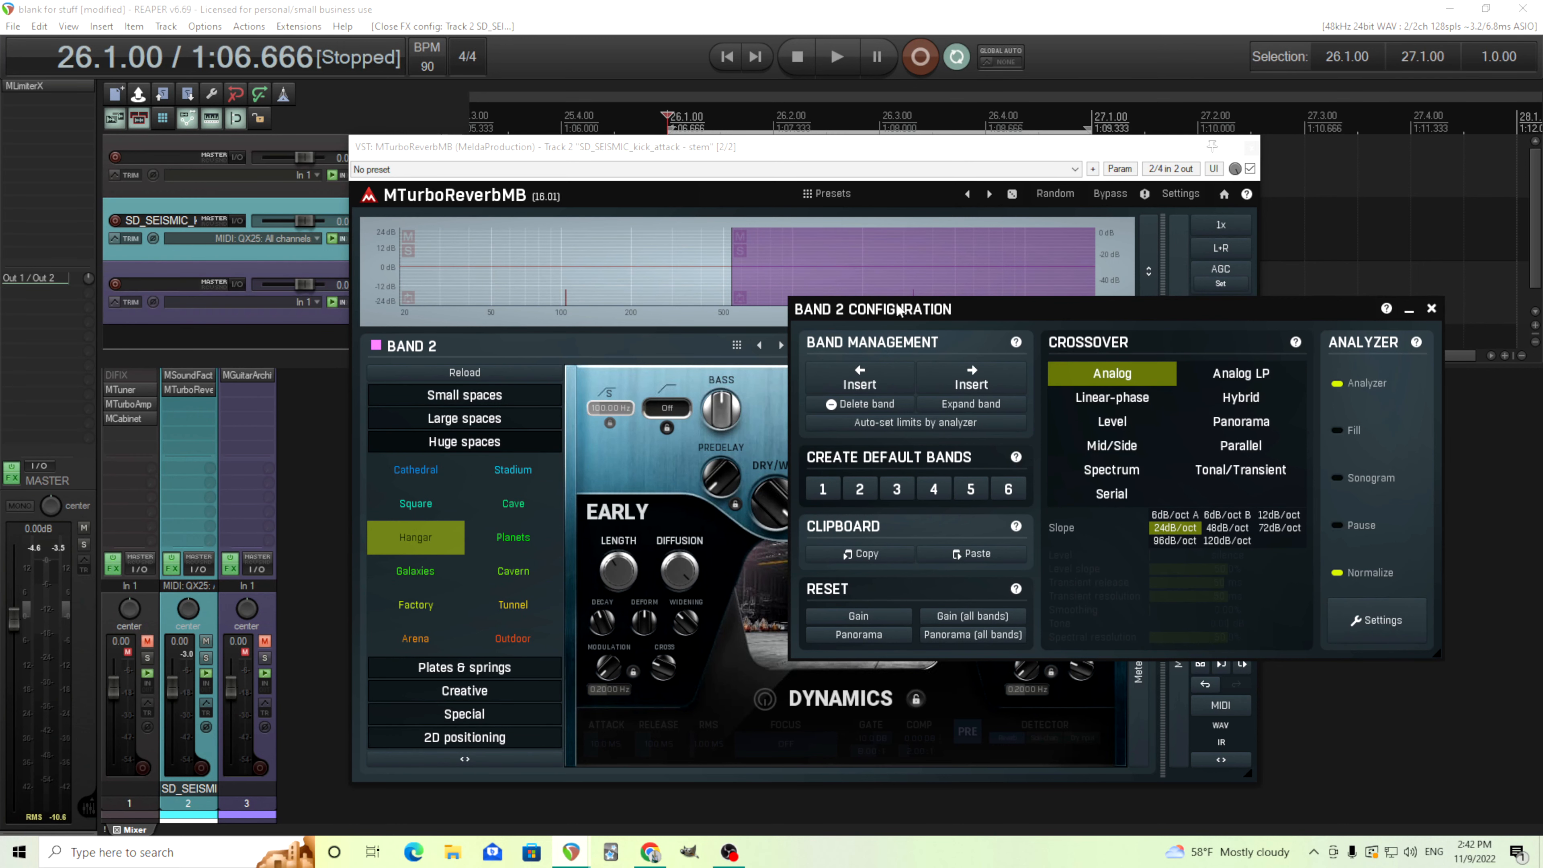
left_click_drag(899, 310, 762, 366)
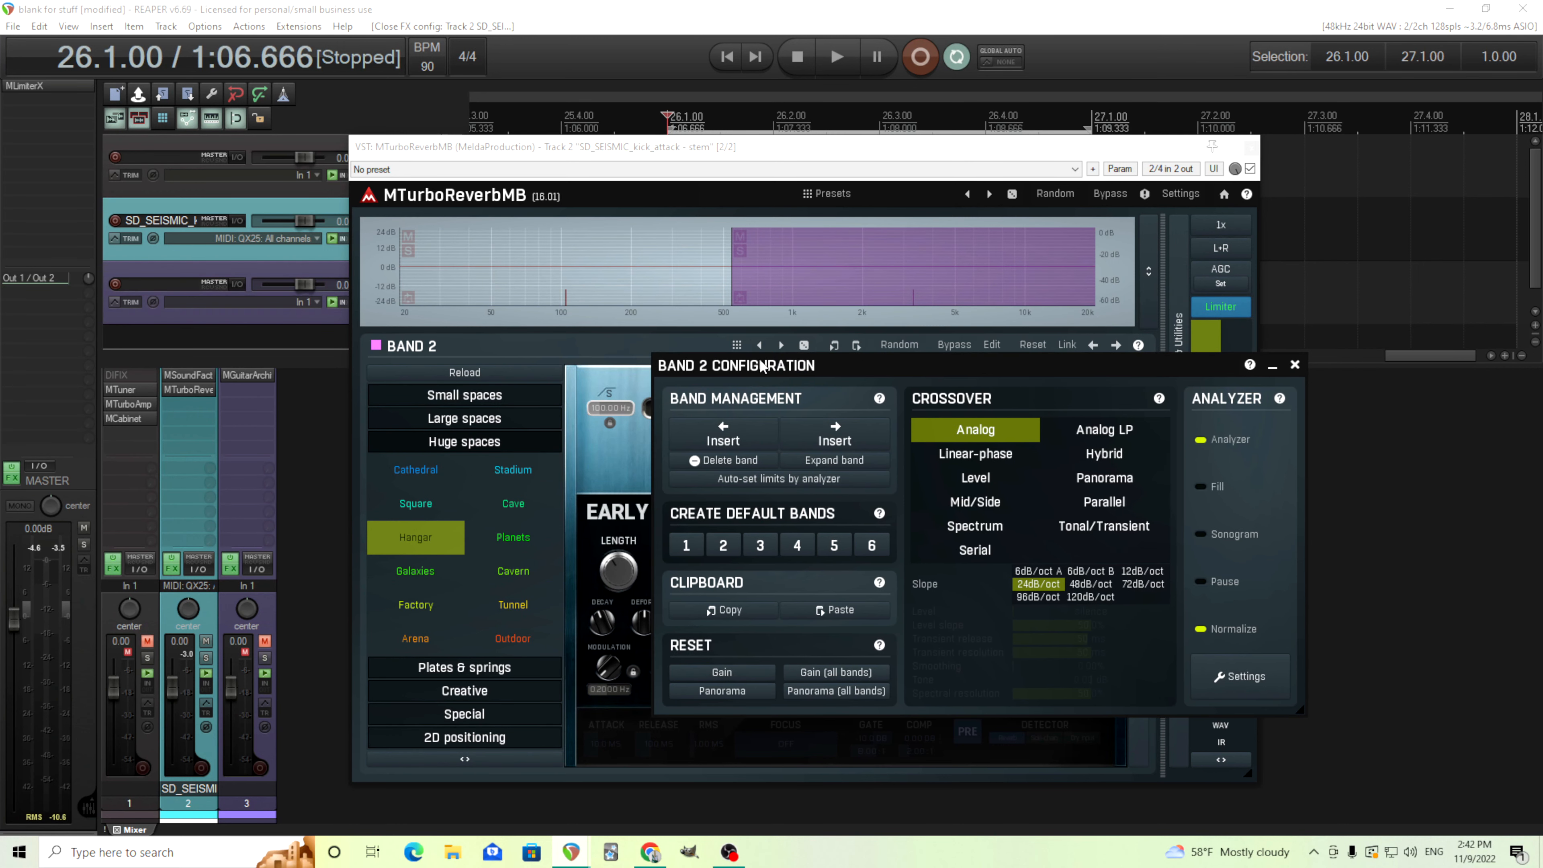
left_click(970, 481)
left_click_drag(750, 290, 763, 289)
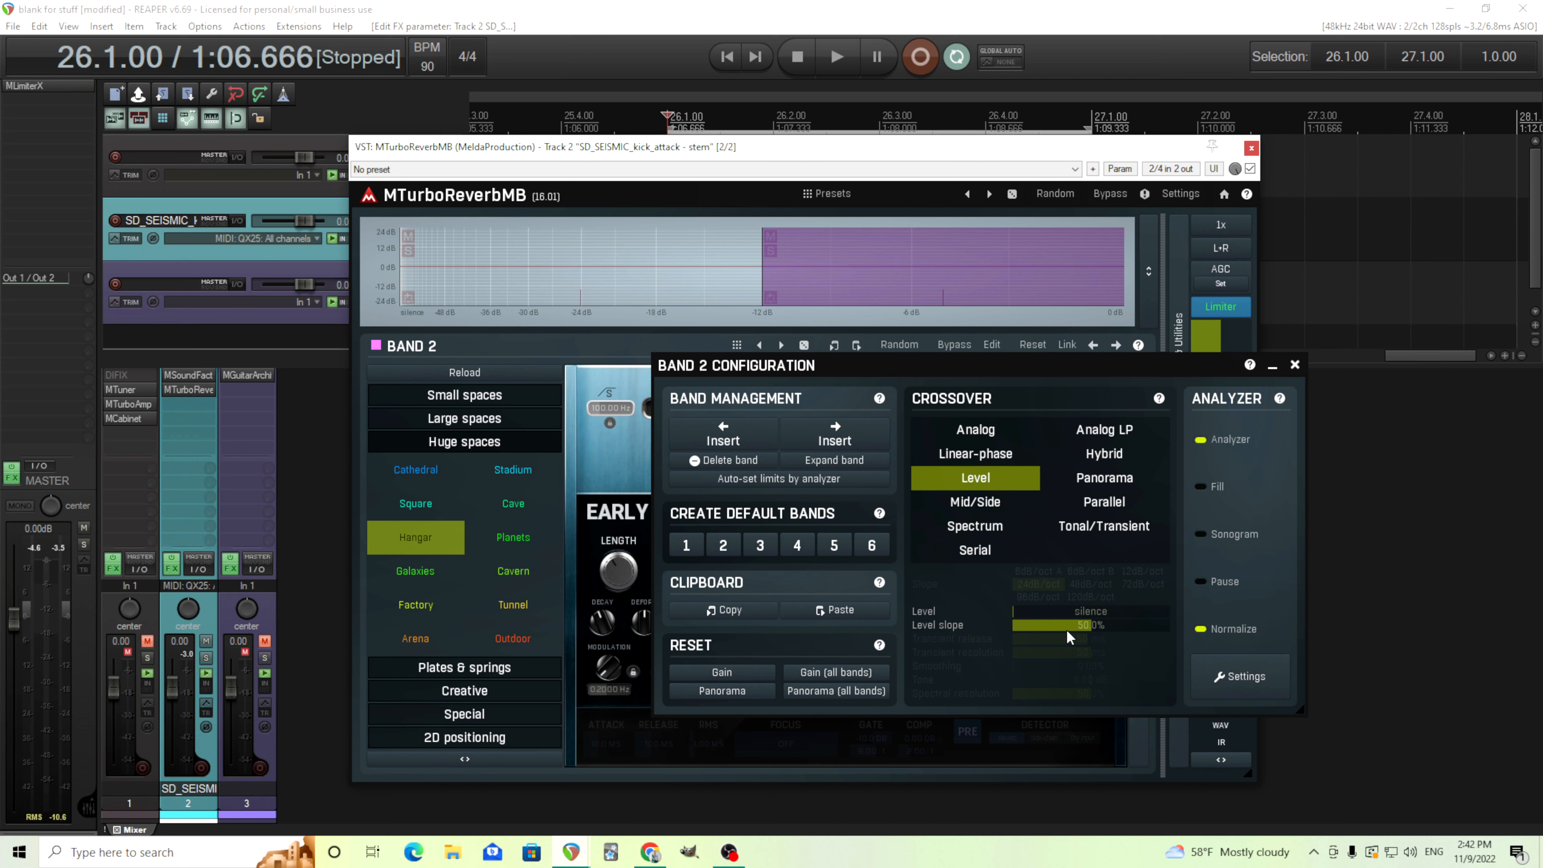
Sweep the crossover's Level value between silence and 0.00 dB with band 1 selected, leave it at silence, and close the band configuration
left_click_drag(783, 366, 703, 376)
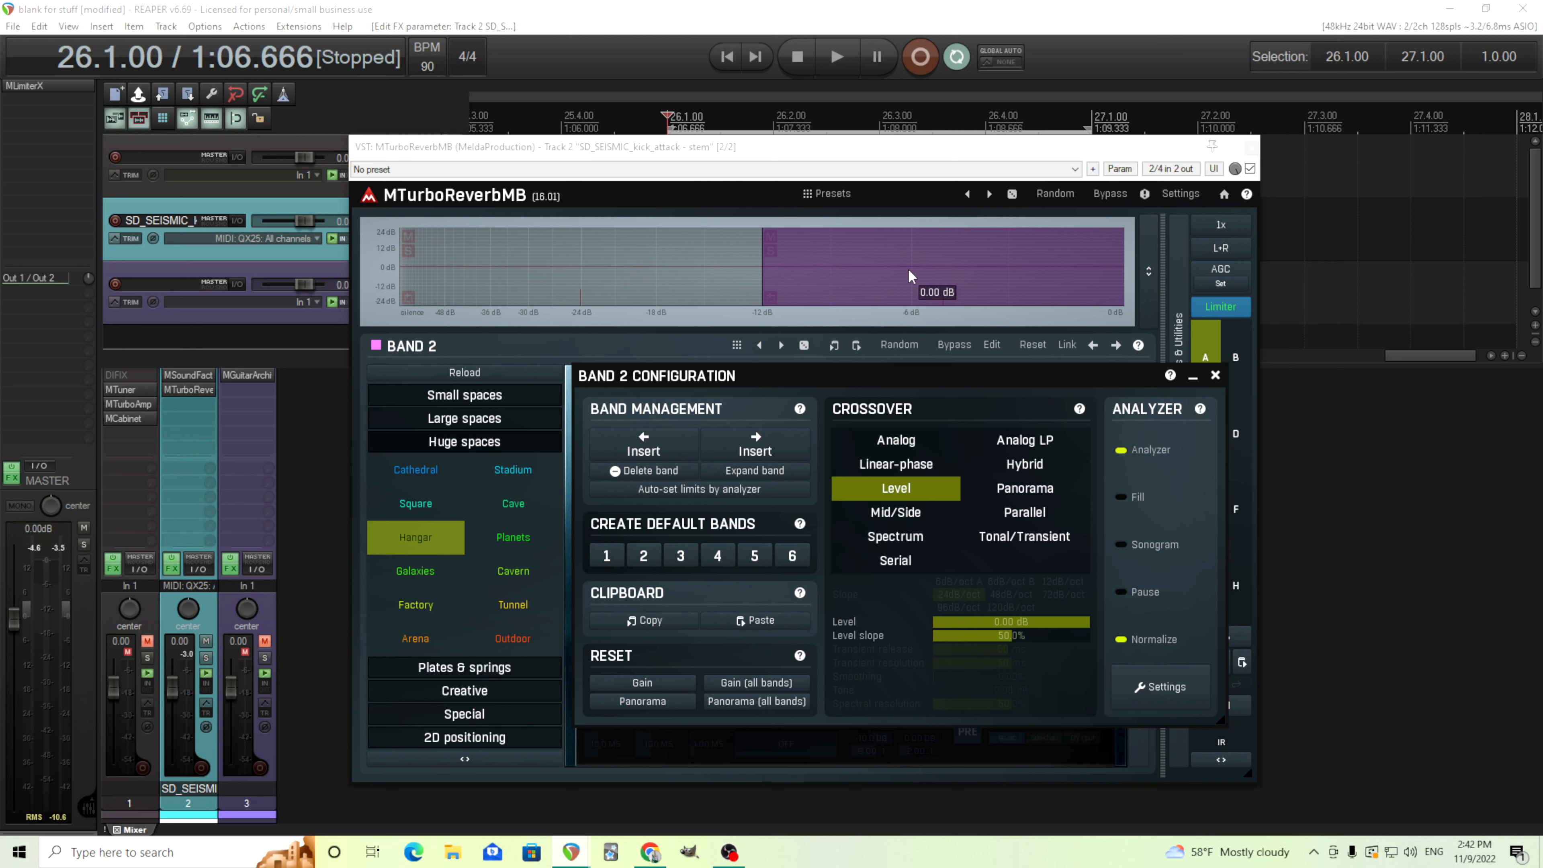
left_click_drag(1035, 622, 1036, 718)
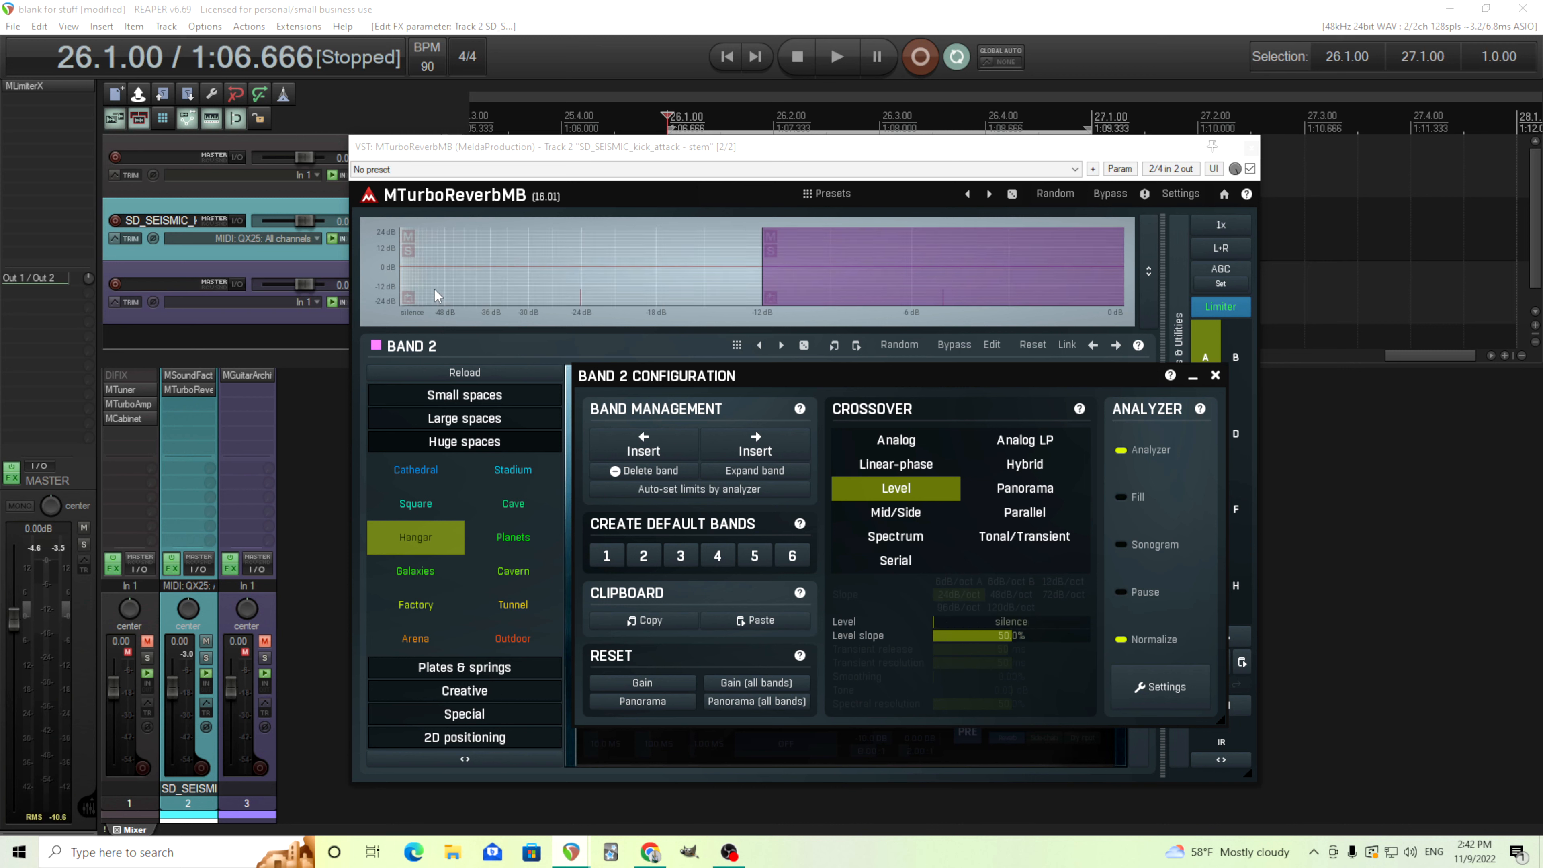
left_click(444, 275)
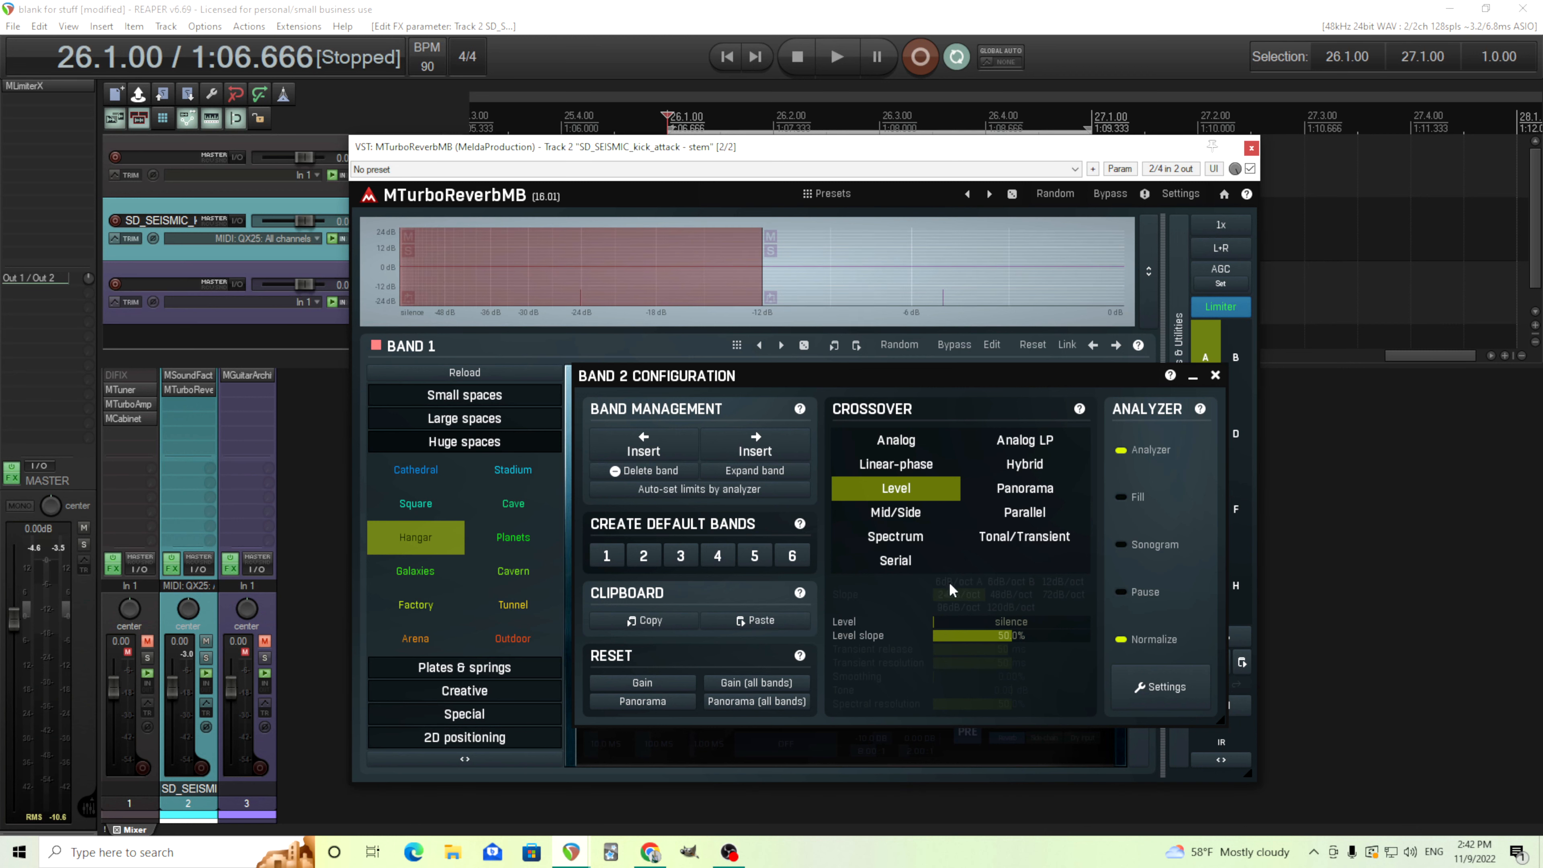
left_click_drag(1027, 622, 1027, 526)
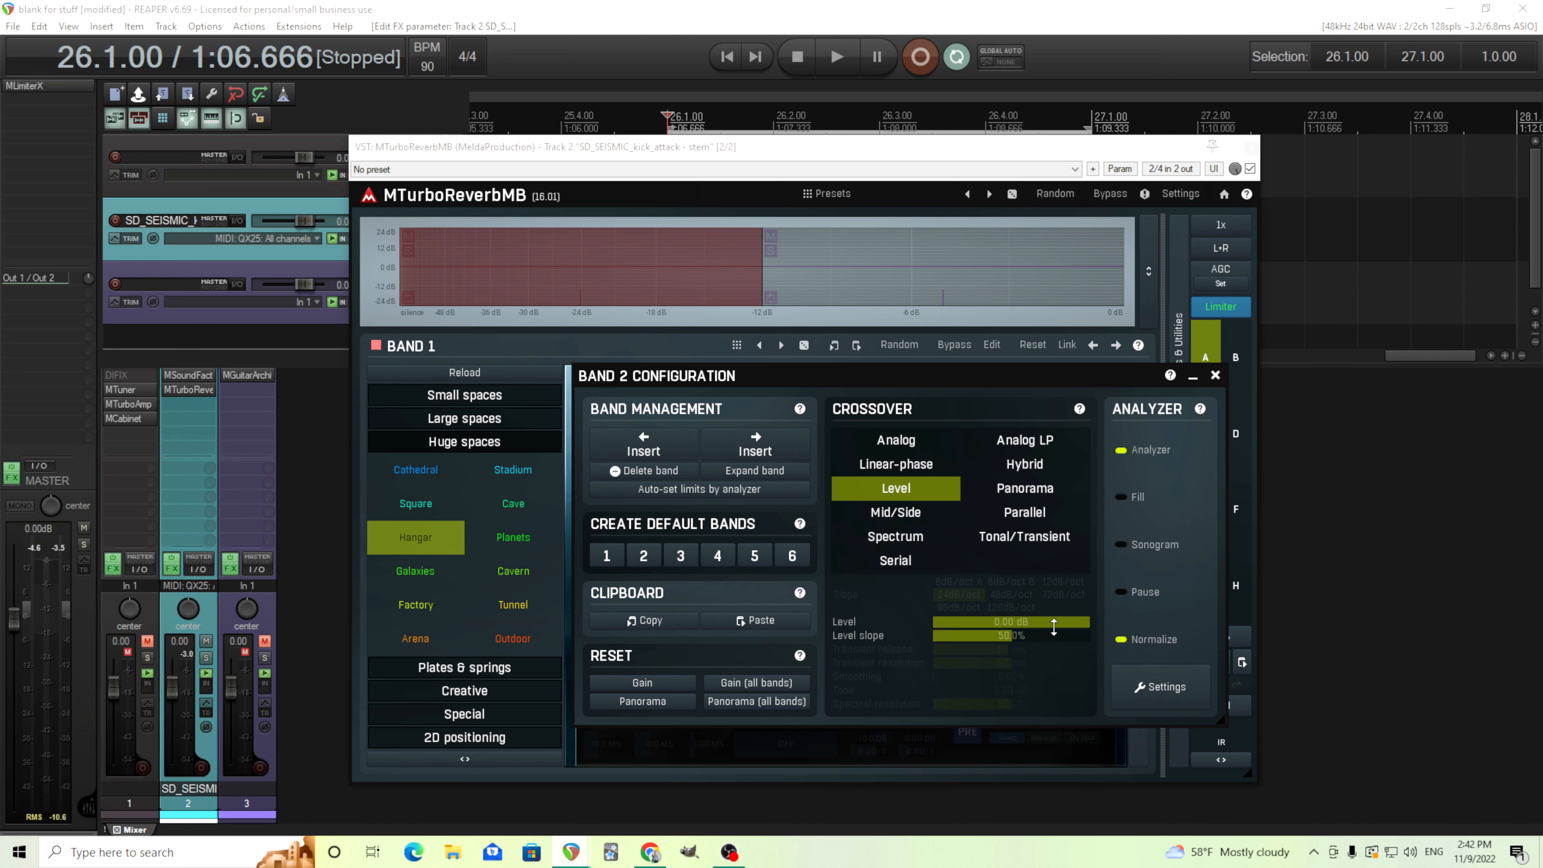
left_click_drag(1027, 621, 935, 622)
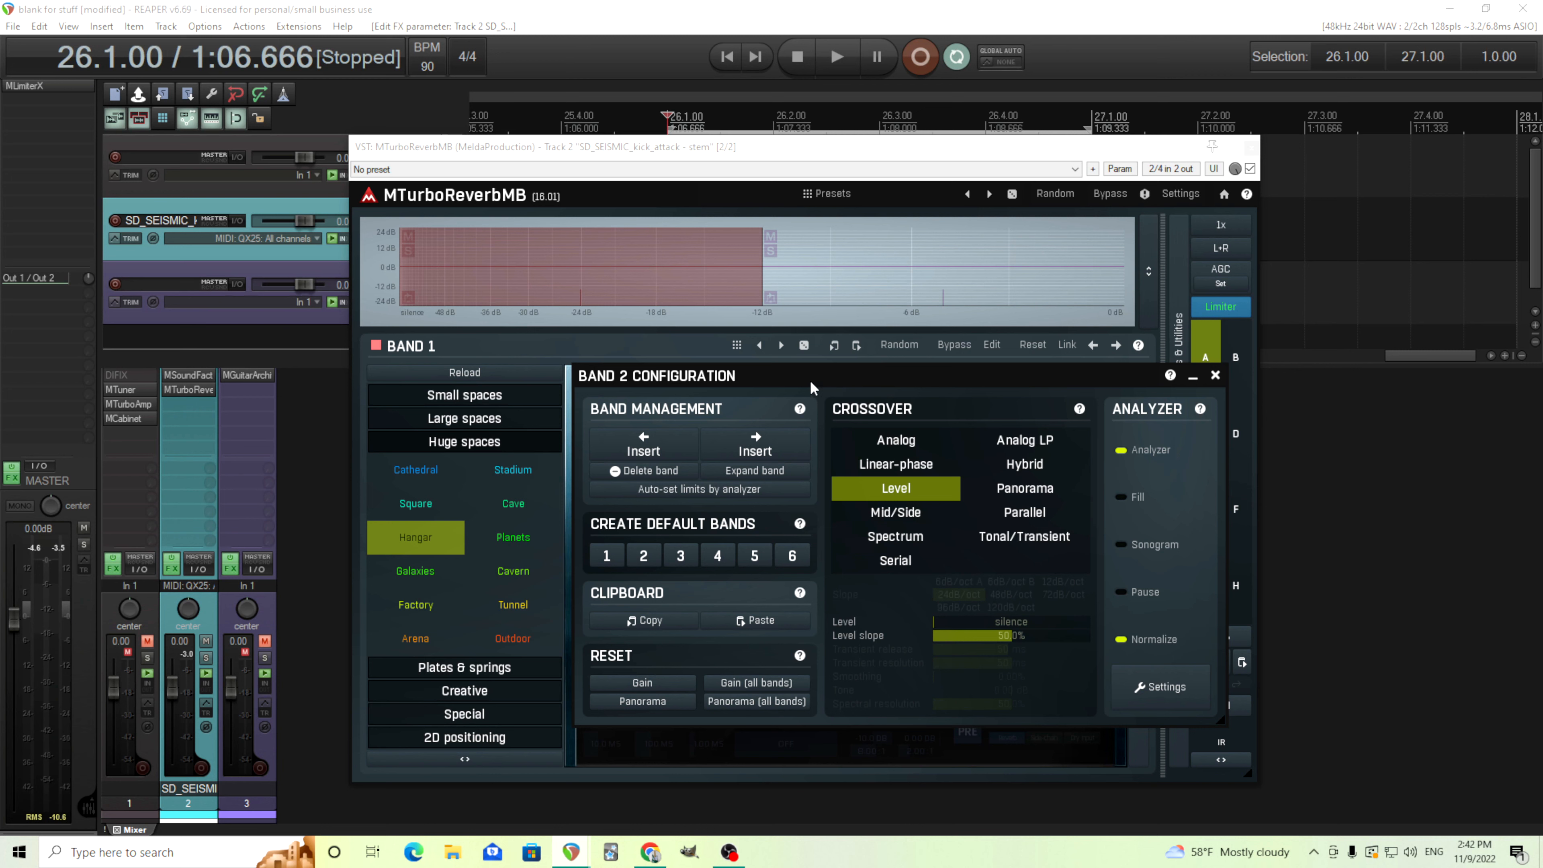
left_click_drag(812, 382, 775, 377)
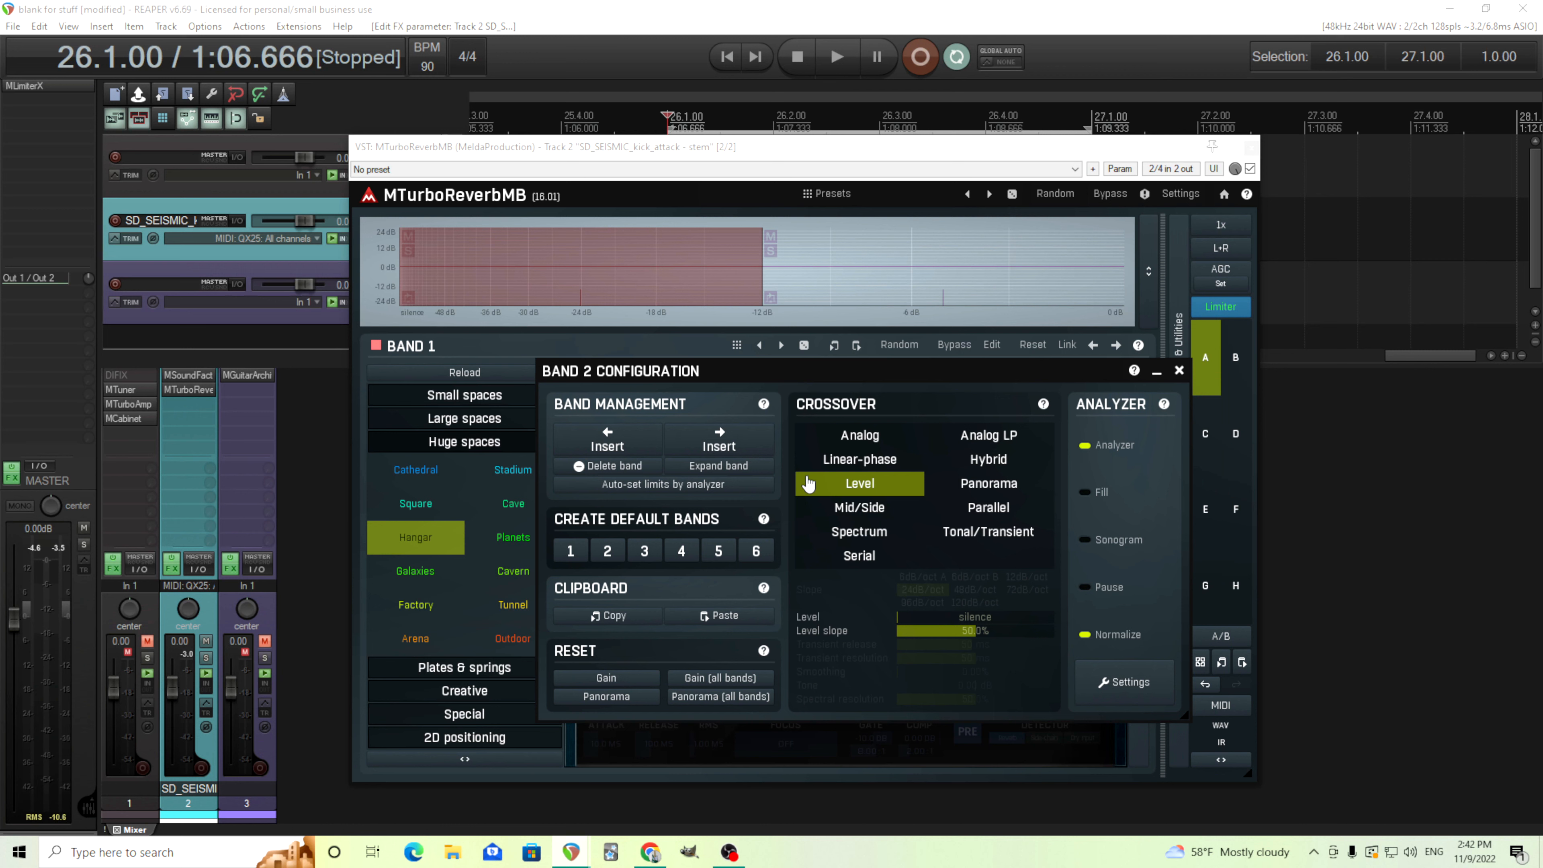
left_click_drag(981, 617, 980, 547)
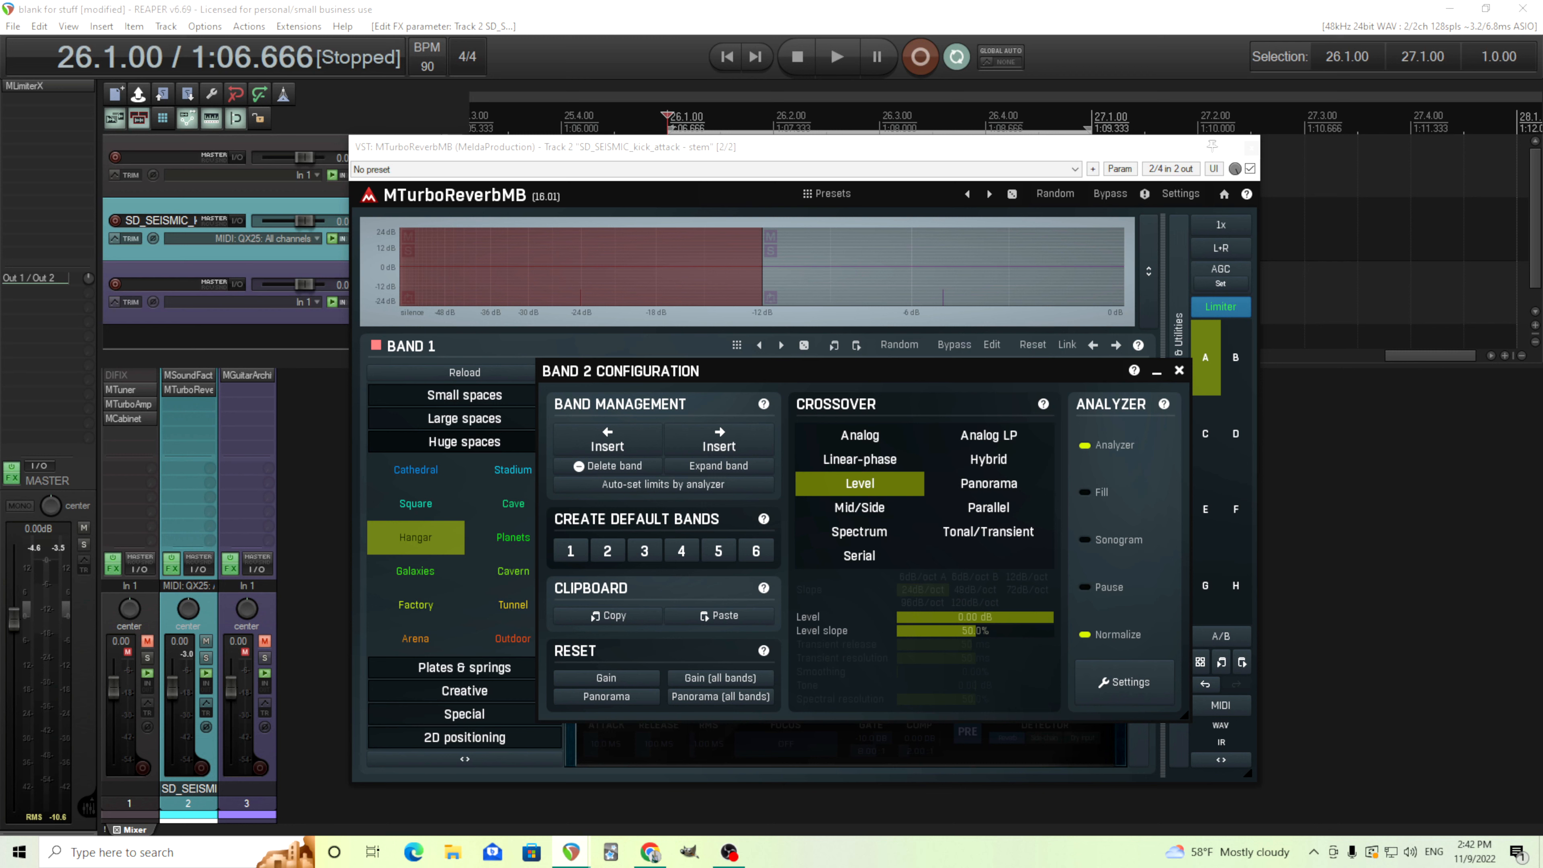
left_click_drag(980, 618, 981, 688)
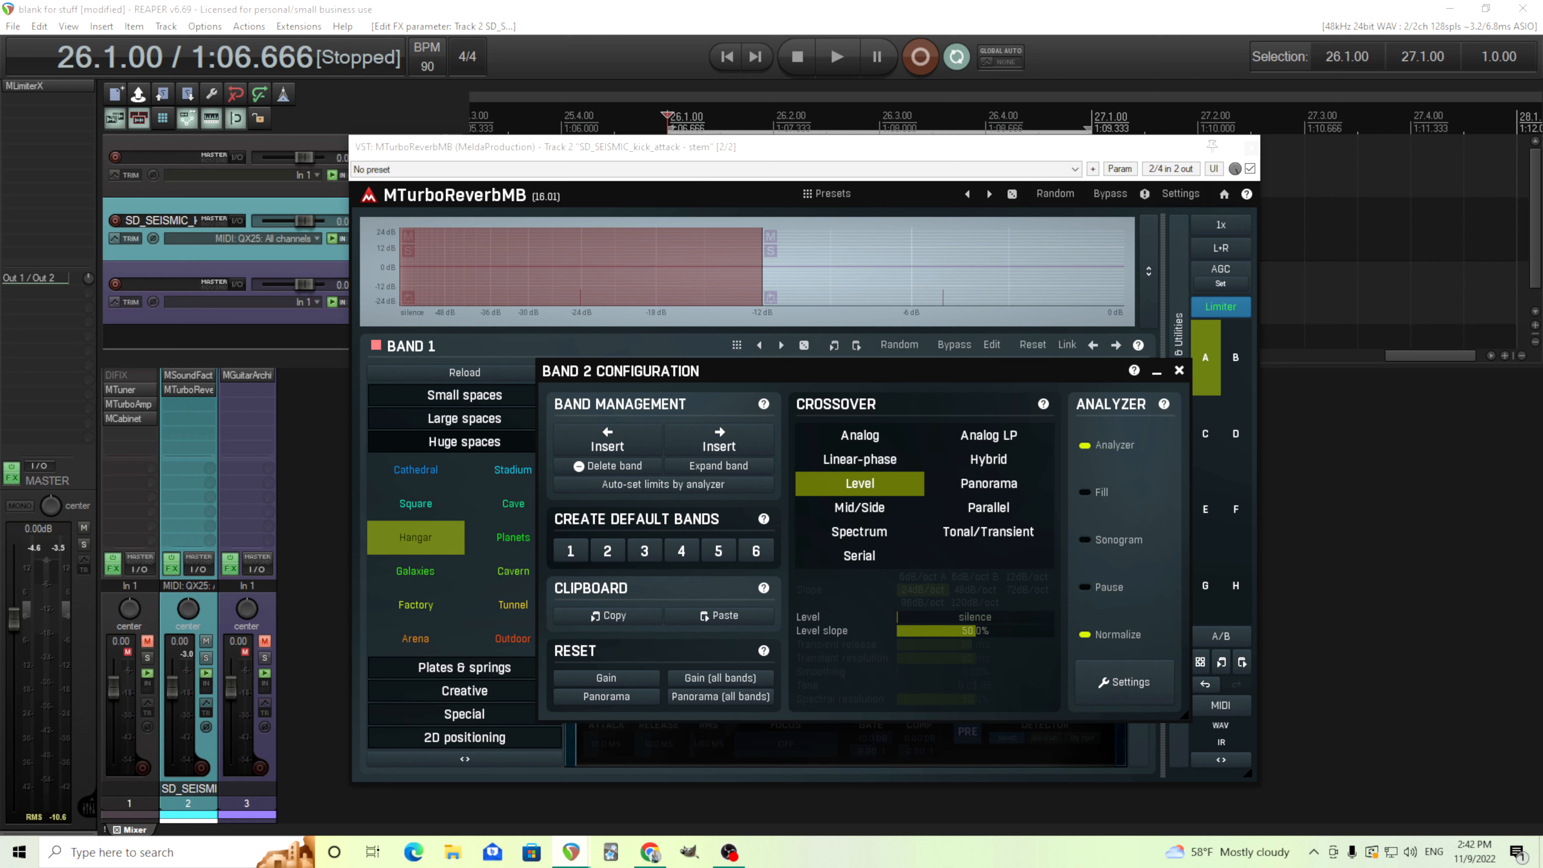
left_click_drag(981, 617, 981, 547)
left_click_drag(981, 618, 980, 688)
left_click(1179, 372)
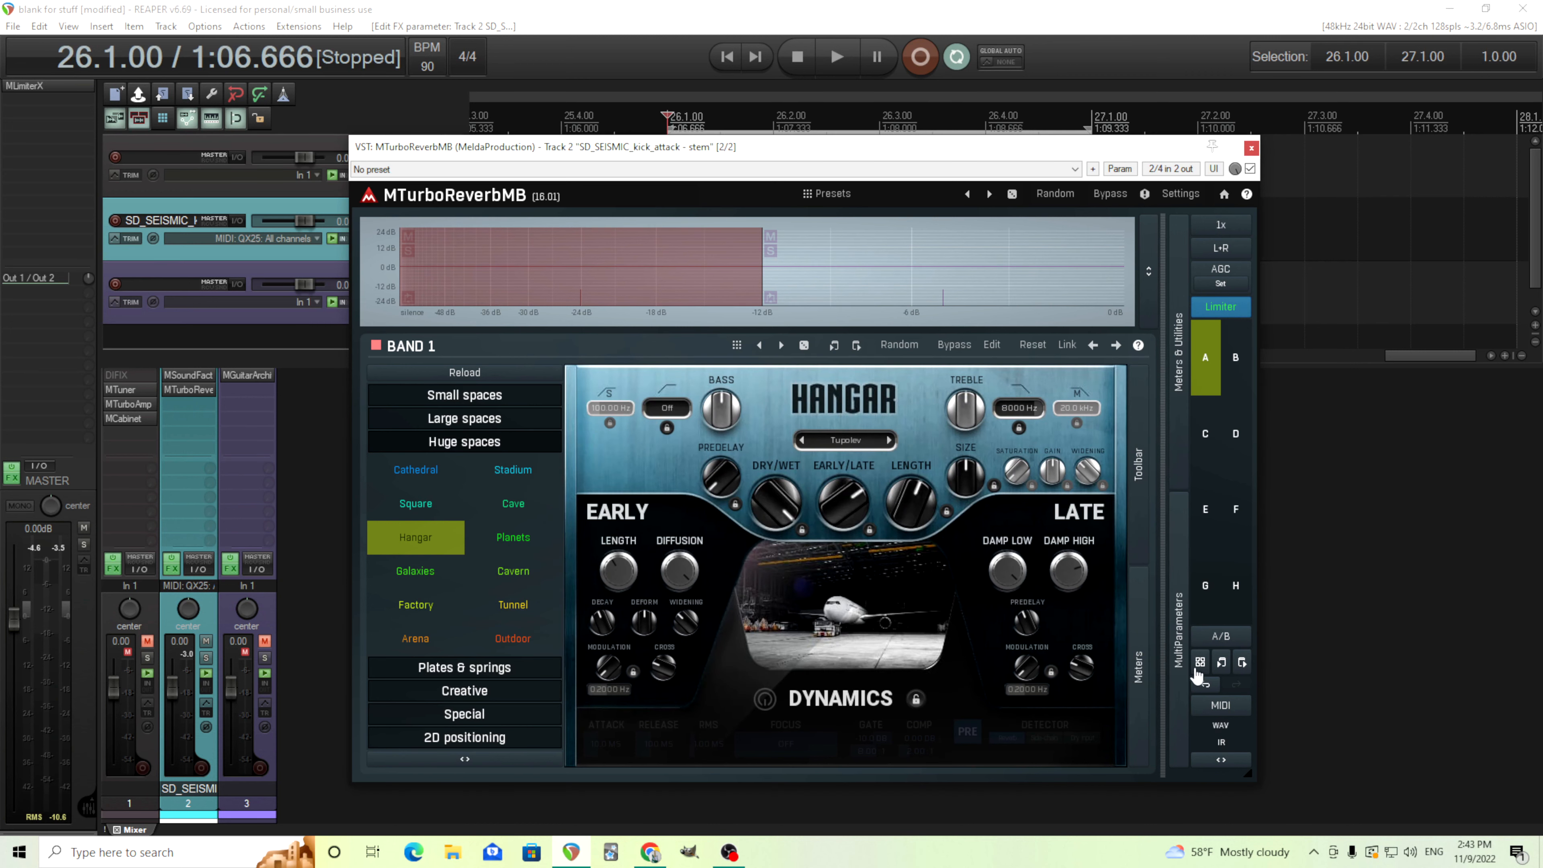
Show the multiparameter list and open the settings window of multiparameter 1
left_click(1182, 658)
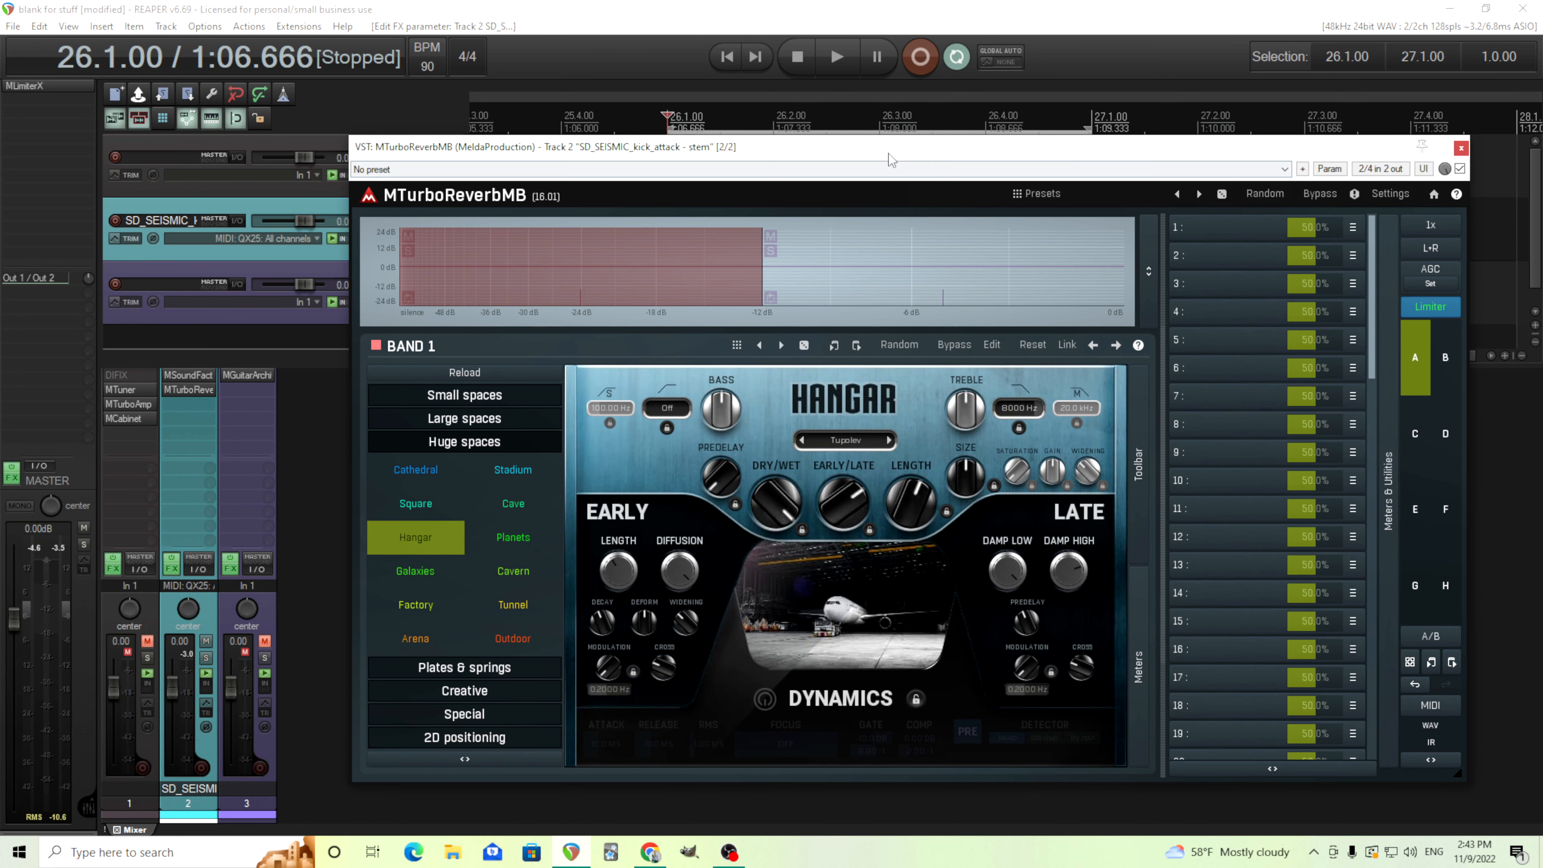
left_click_drag(888, 159, 788, 163)
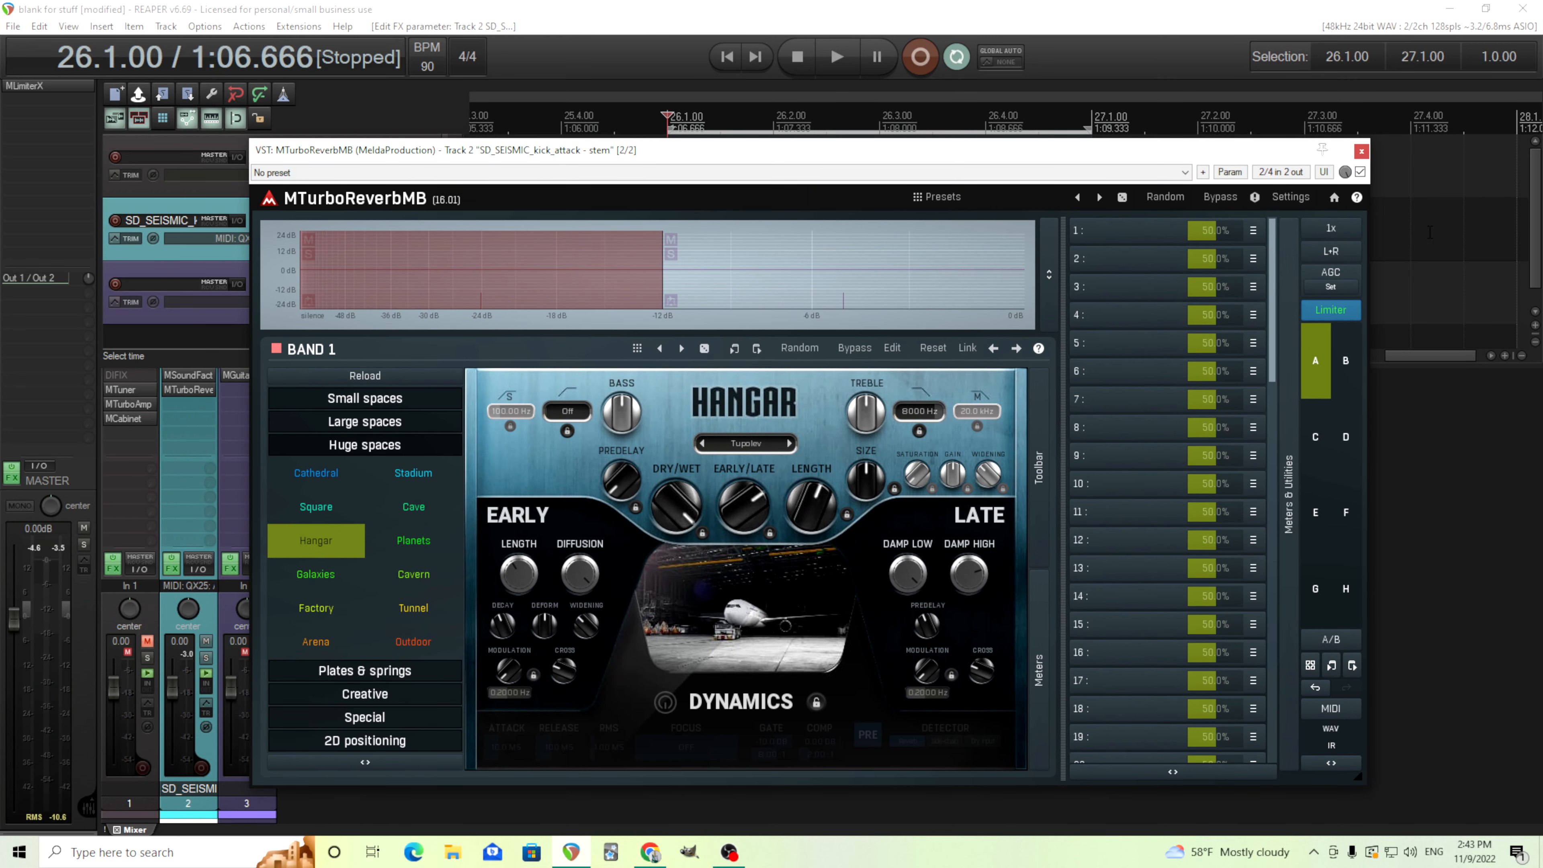
left_click(1254, 230)
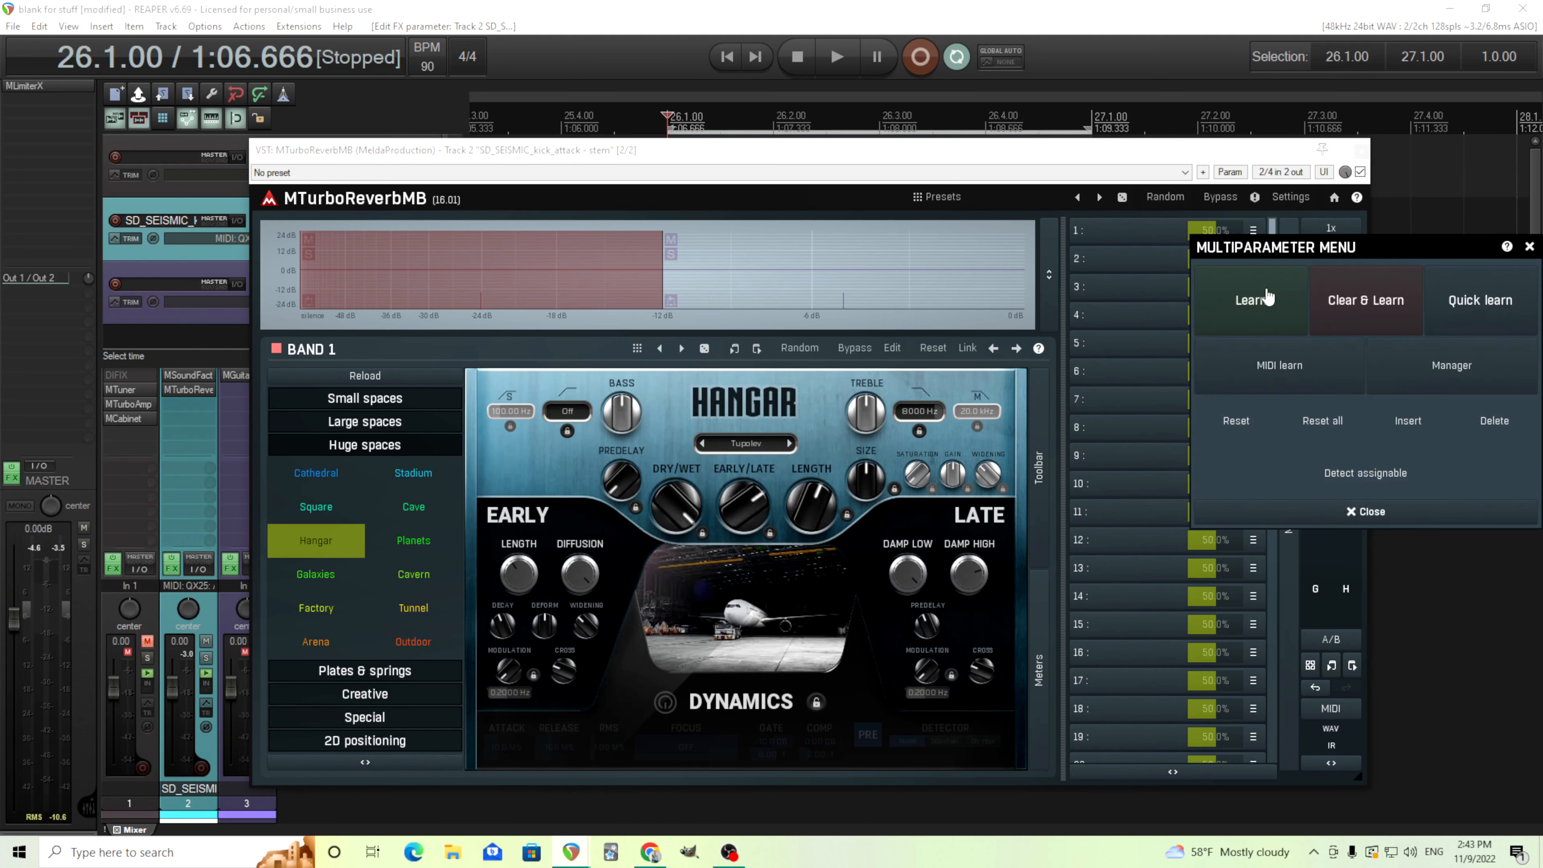
left_click(1267, 301)
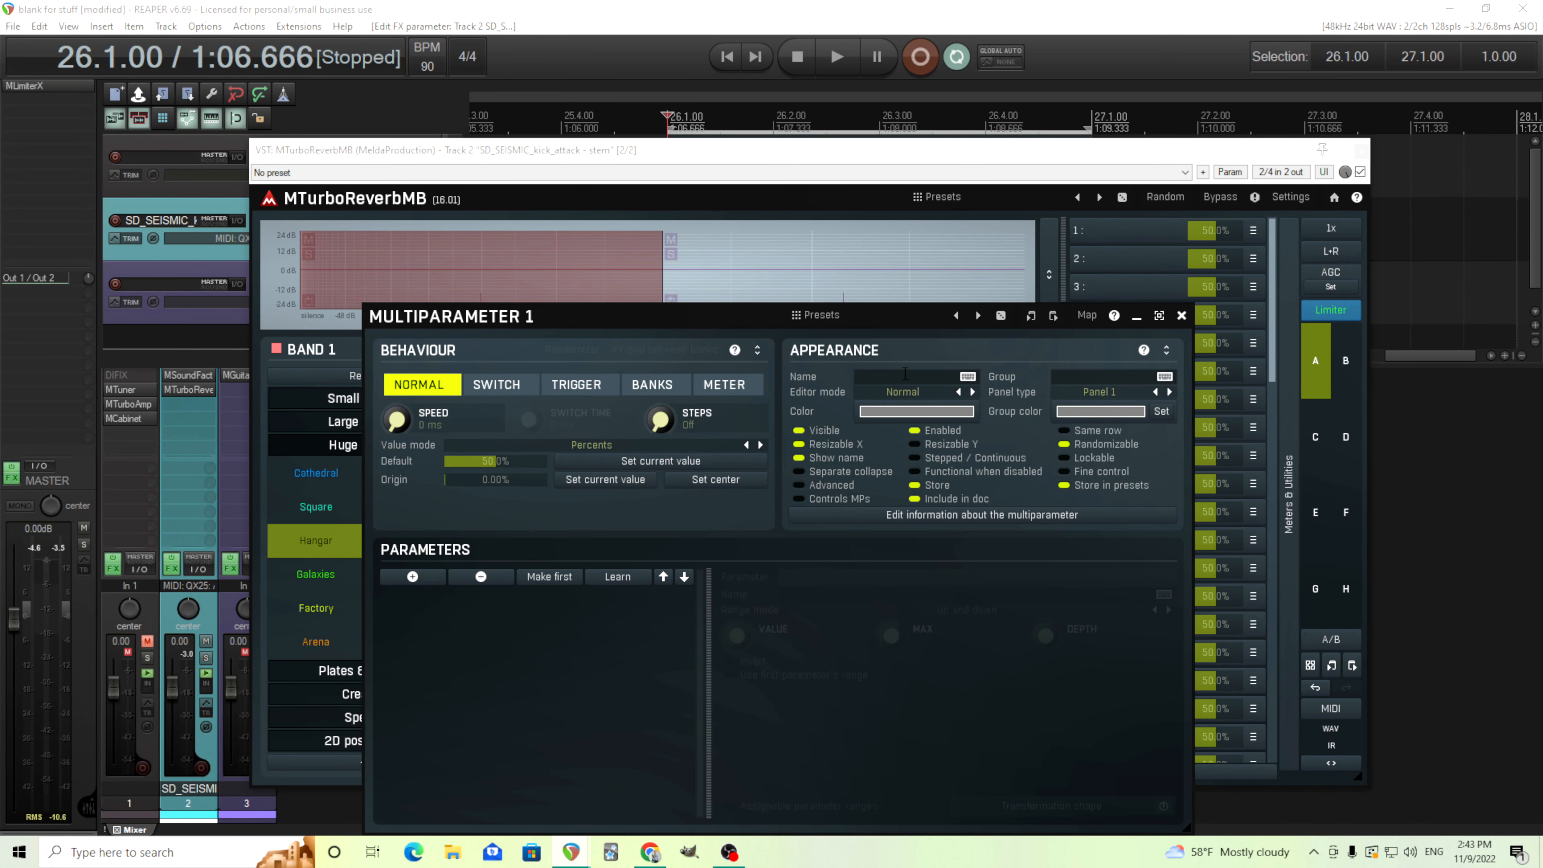
Name multiparameter 1 "Blend" and close its settings
type("Blend")
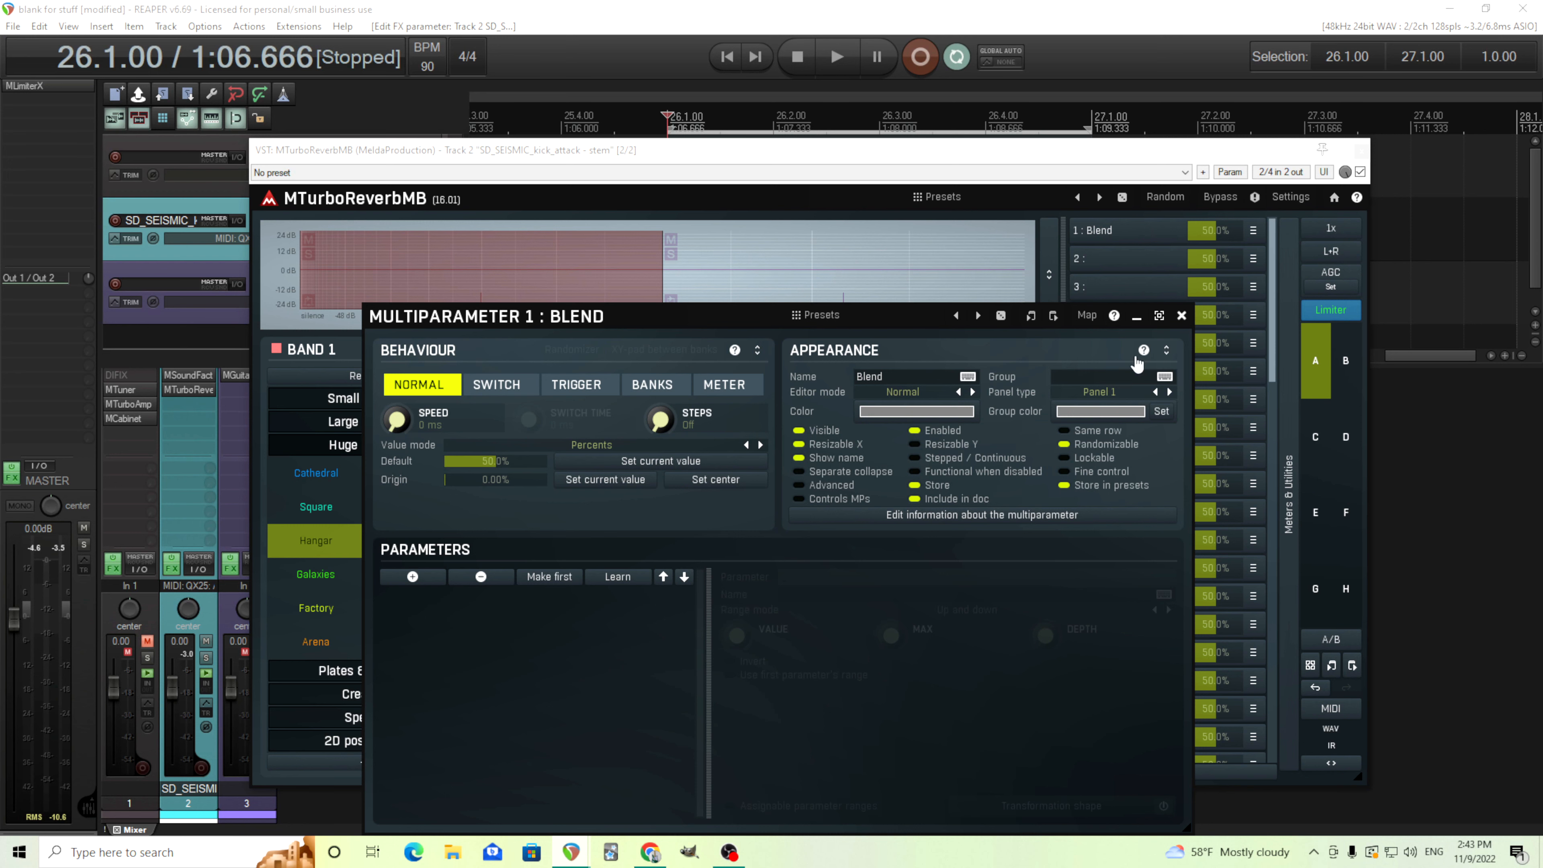
left_click(1181, 317)
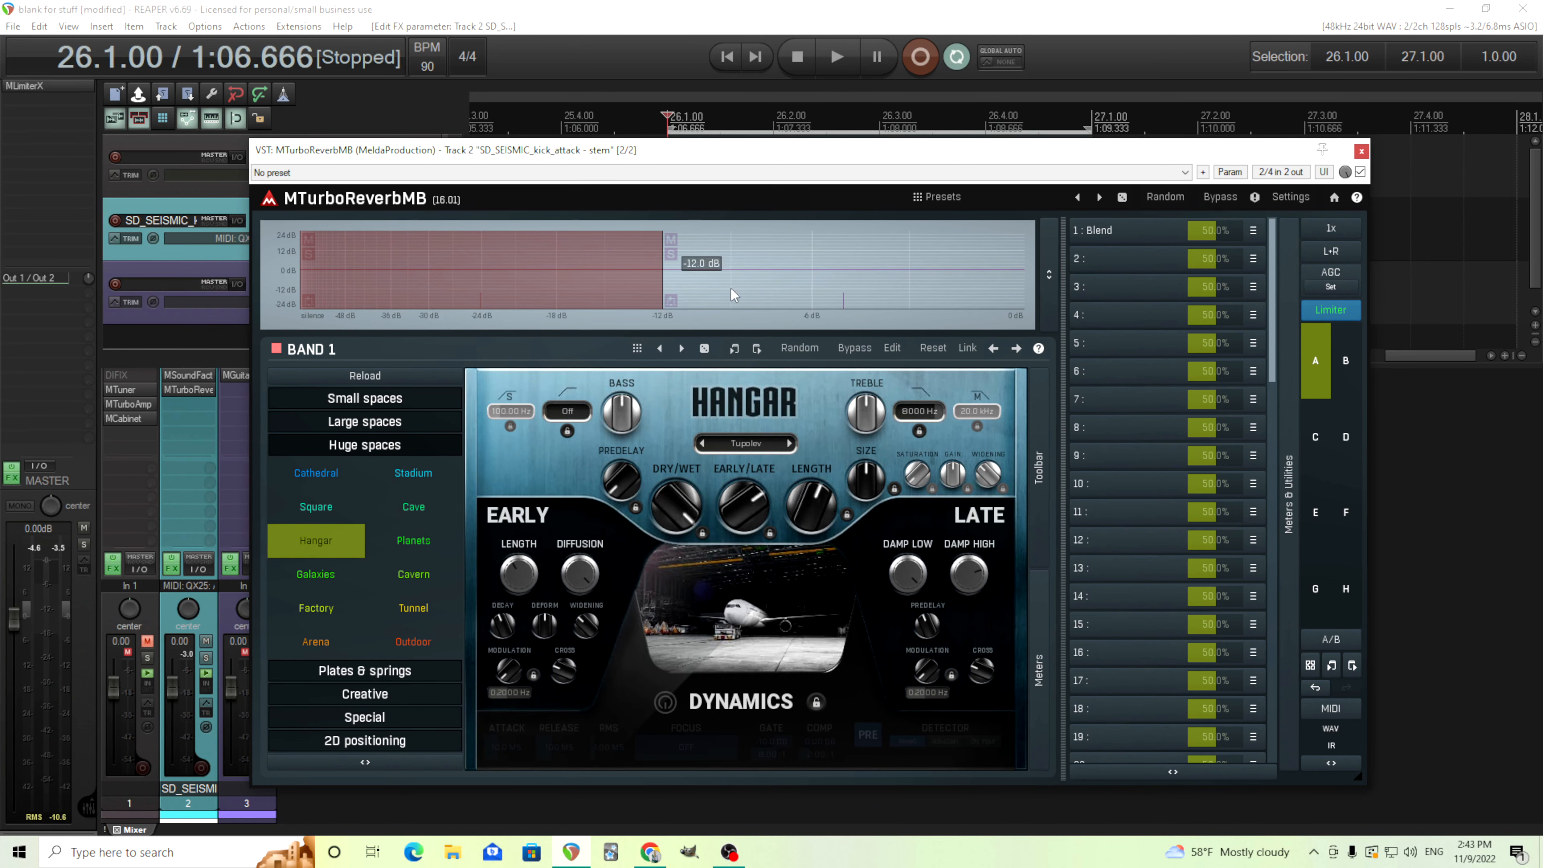
Learn the band crossover's Level value into the Blend multiparameter and check the assignment in its settings
left_click(1253, 230)
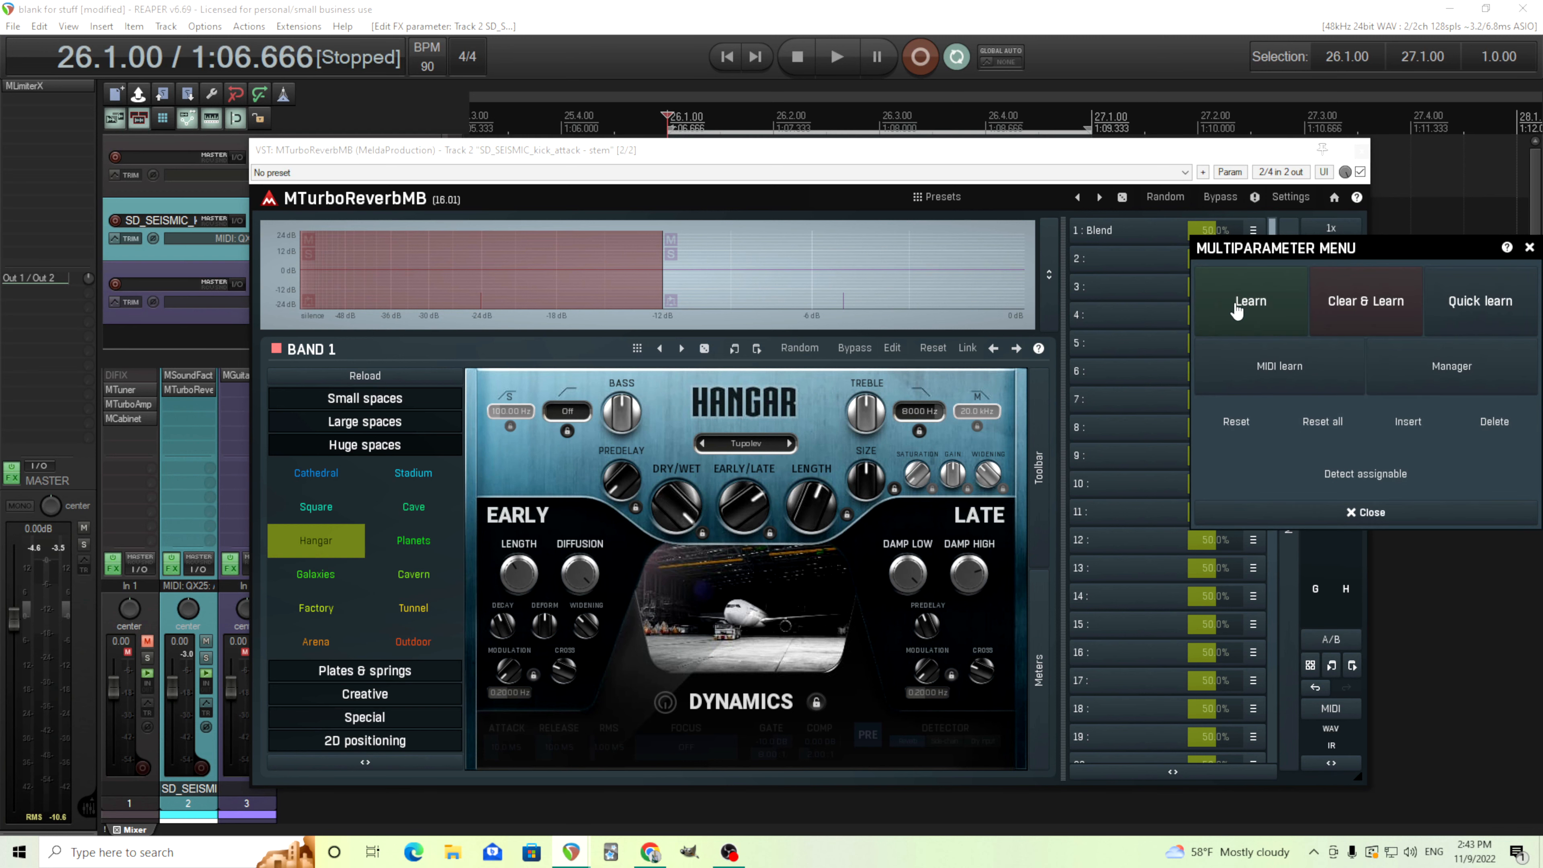
left_click(1240, 303)
right_click(757, 286)
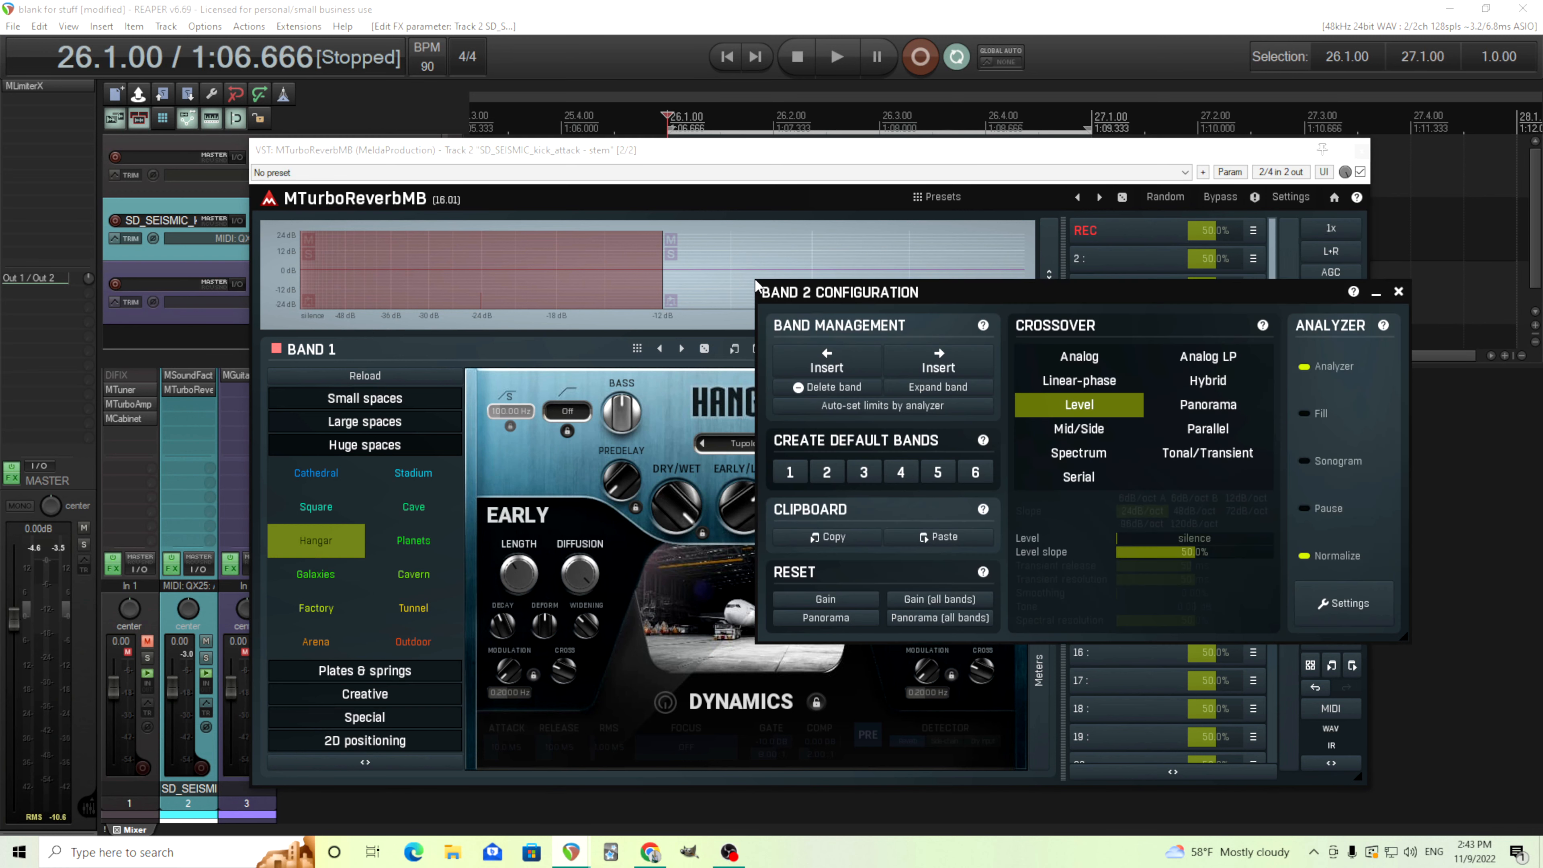
left_click_drag(840, 283, 508, 279)
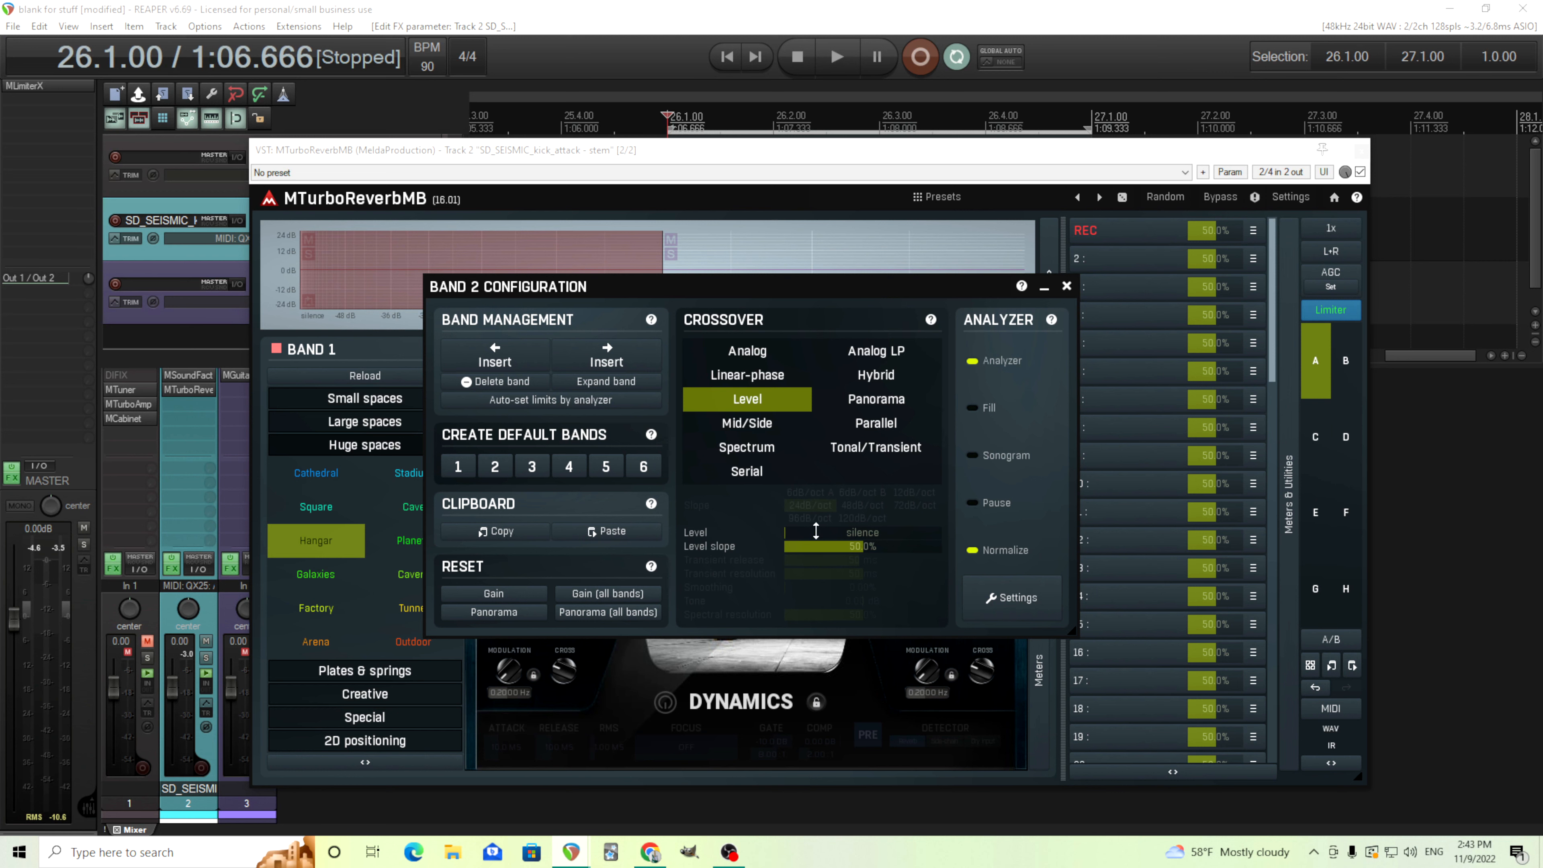
mouse_move(816, 531)
left_mouse_down()
mouse_move(816, 426)
mouse_move(816, 531)
left_mouse_up()
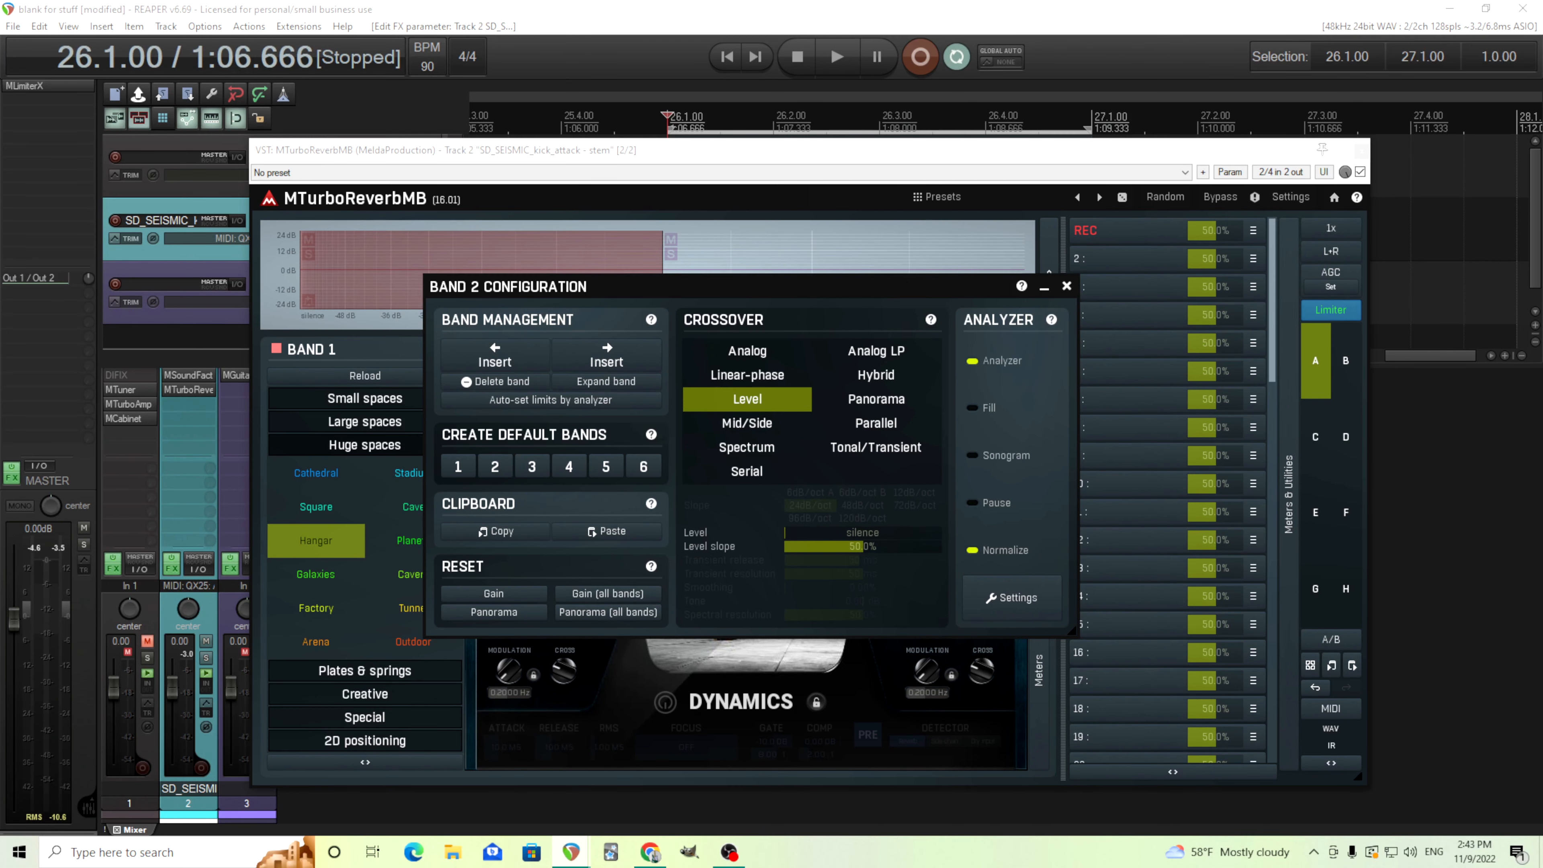
left_click(1124, 236)
left_click(1068, 286)
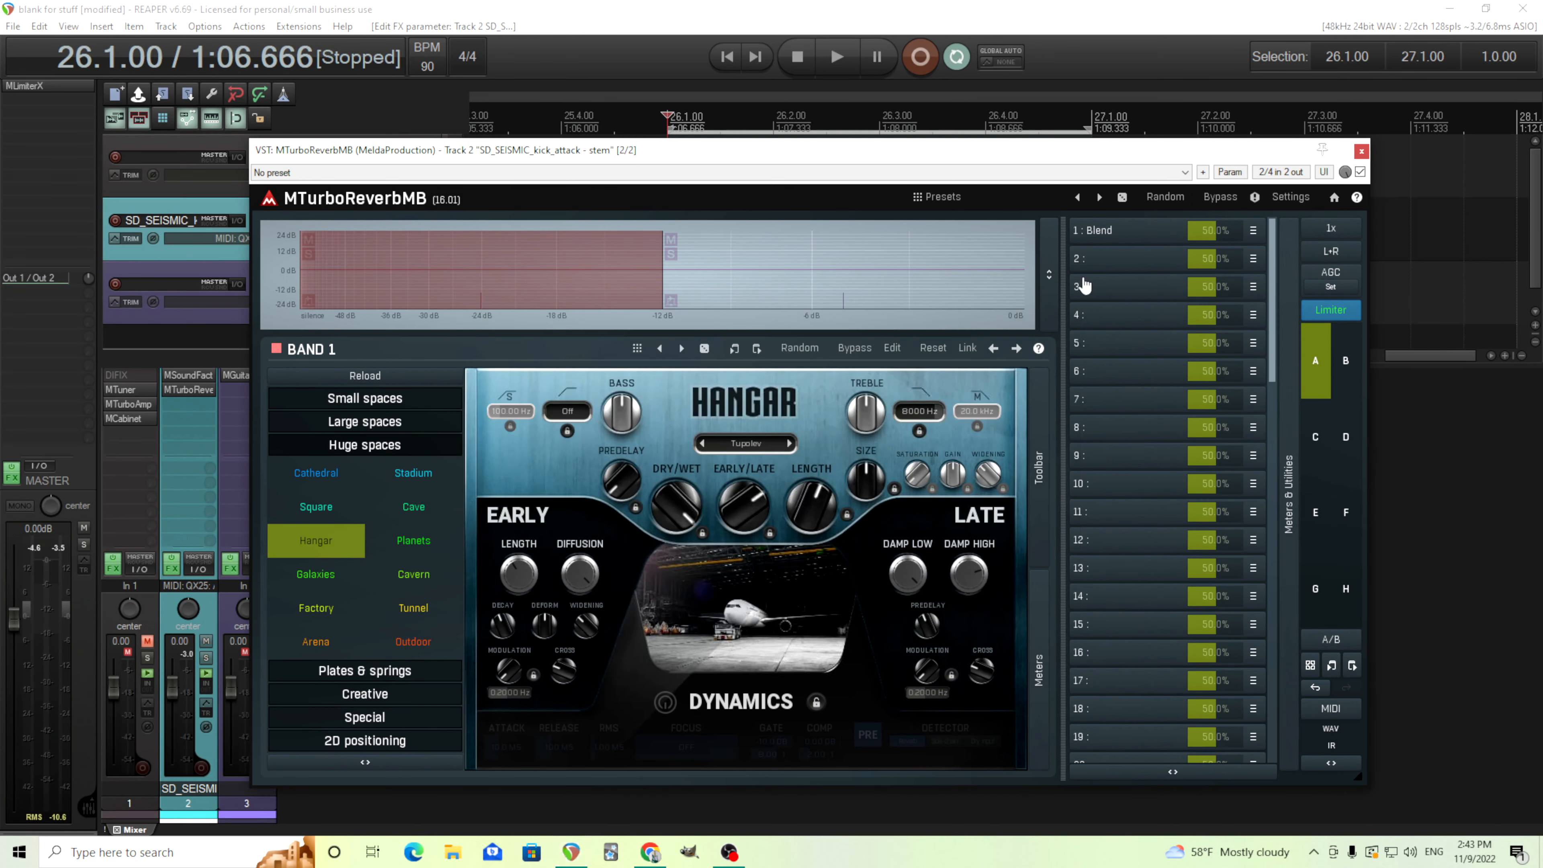
left_click(1112, 233)
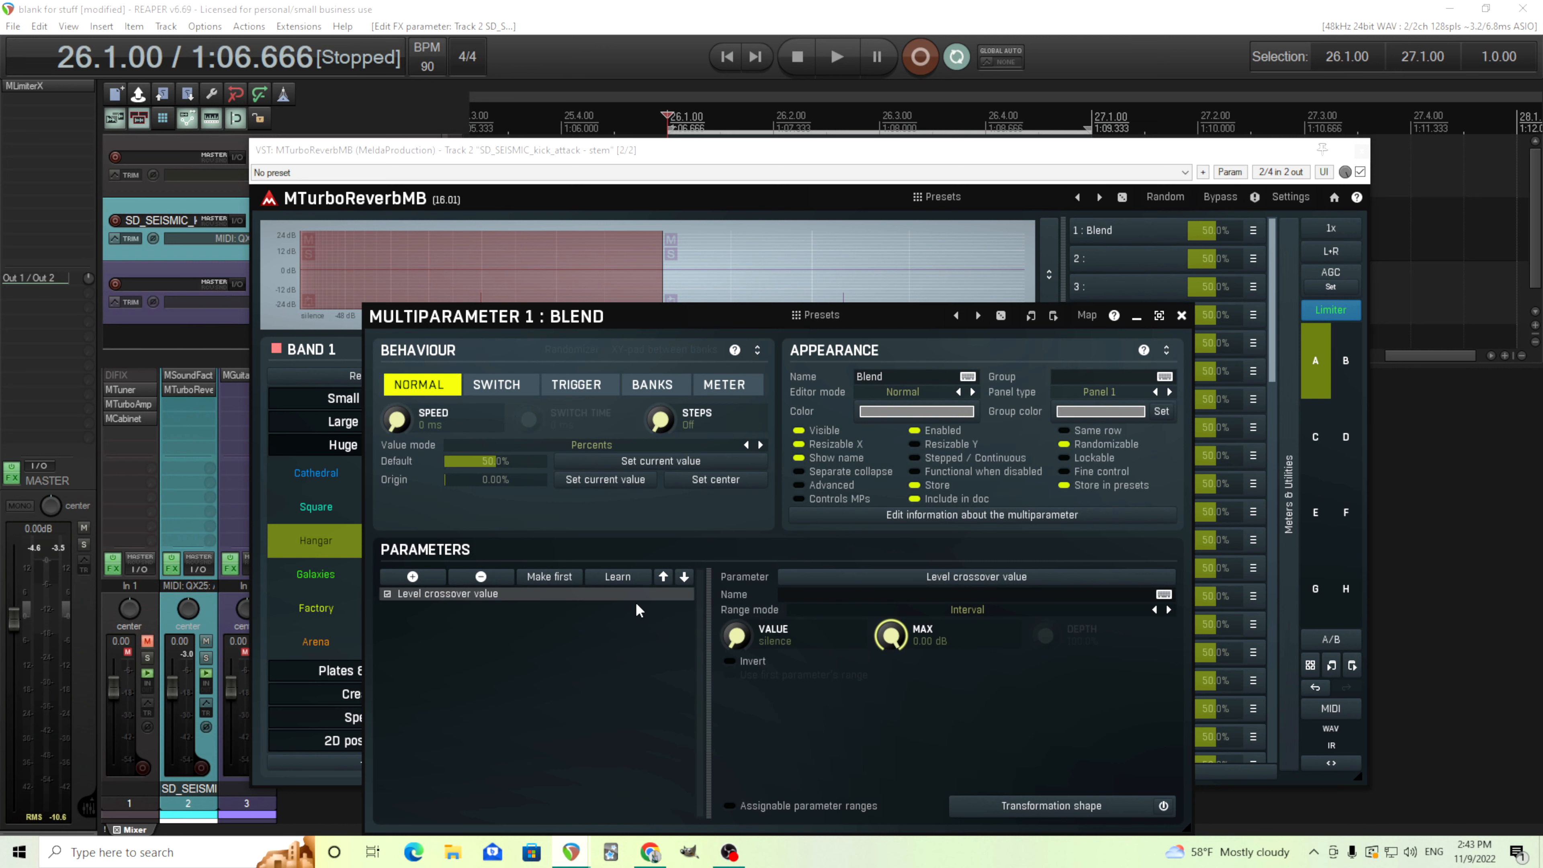
left_click(1182, 315)
Try out the Blend multiparameter's range and leave it at 0%
left_click_drag(1232, 231, 1235, 274)
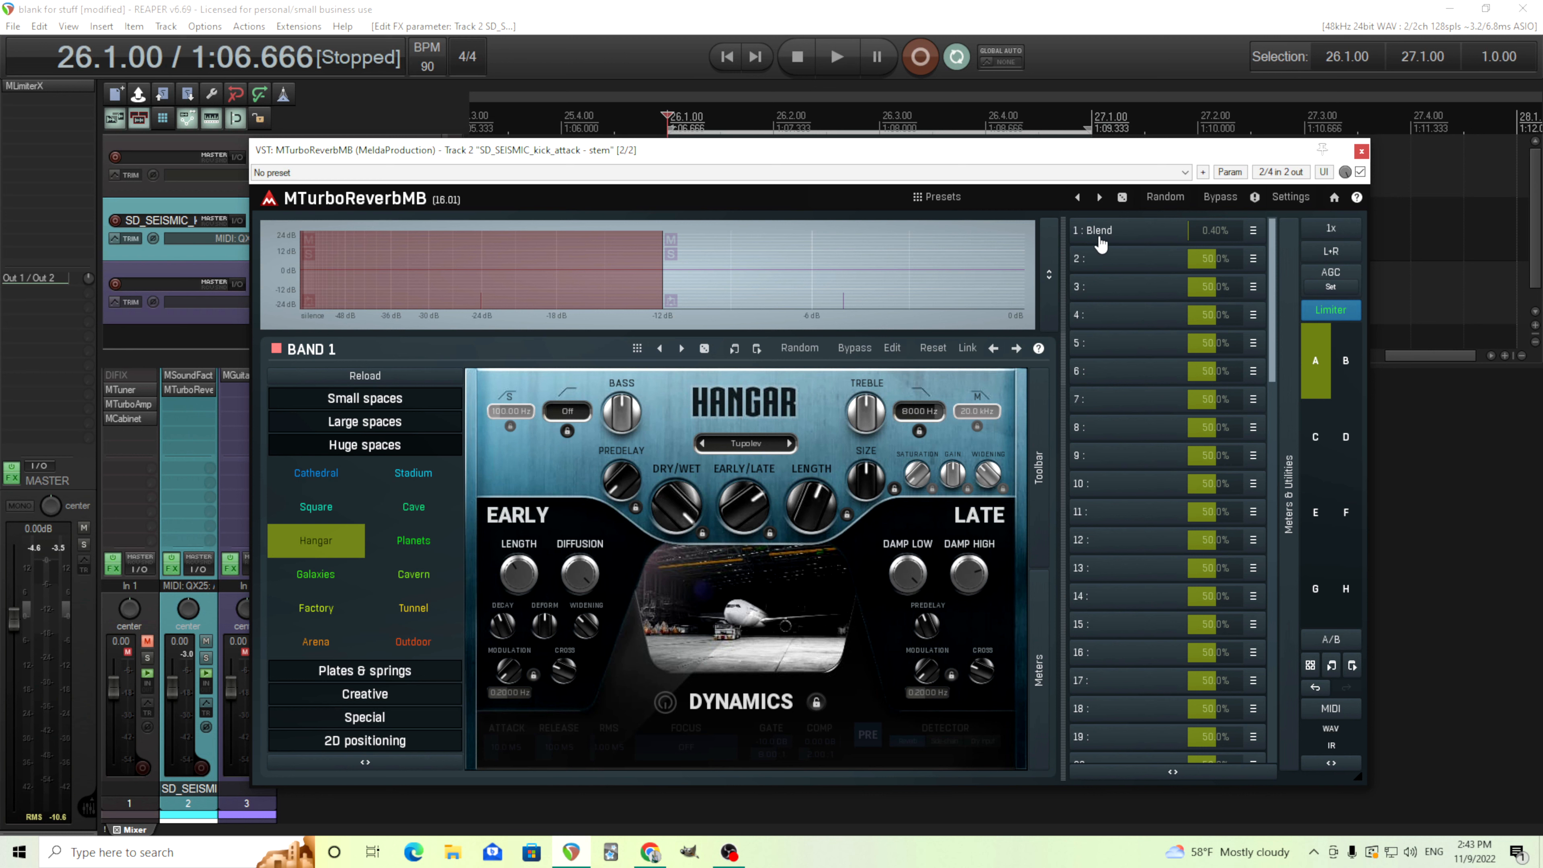
left_click_drag(1101, 243, 1101, 182)
Try adjusting band 1's Gain in the Hangar device and set it back to 0
left_click_drag(958, 480, 958, 556)
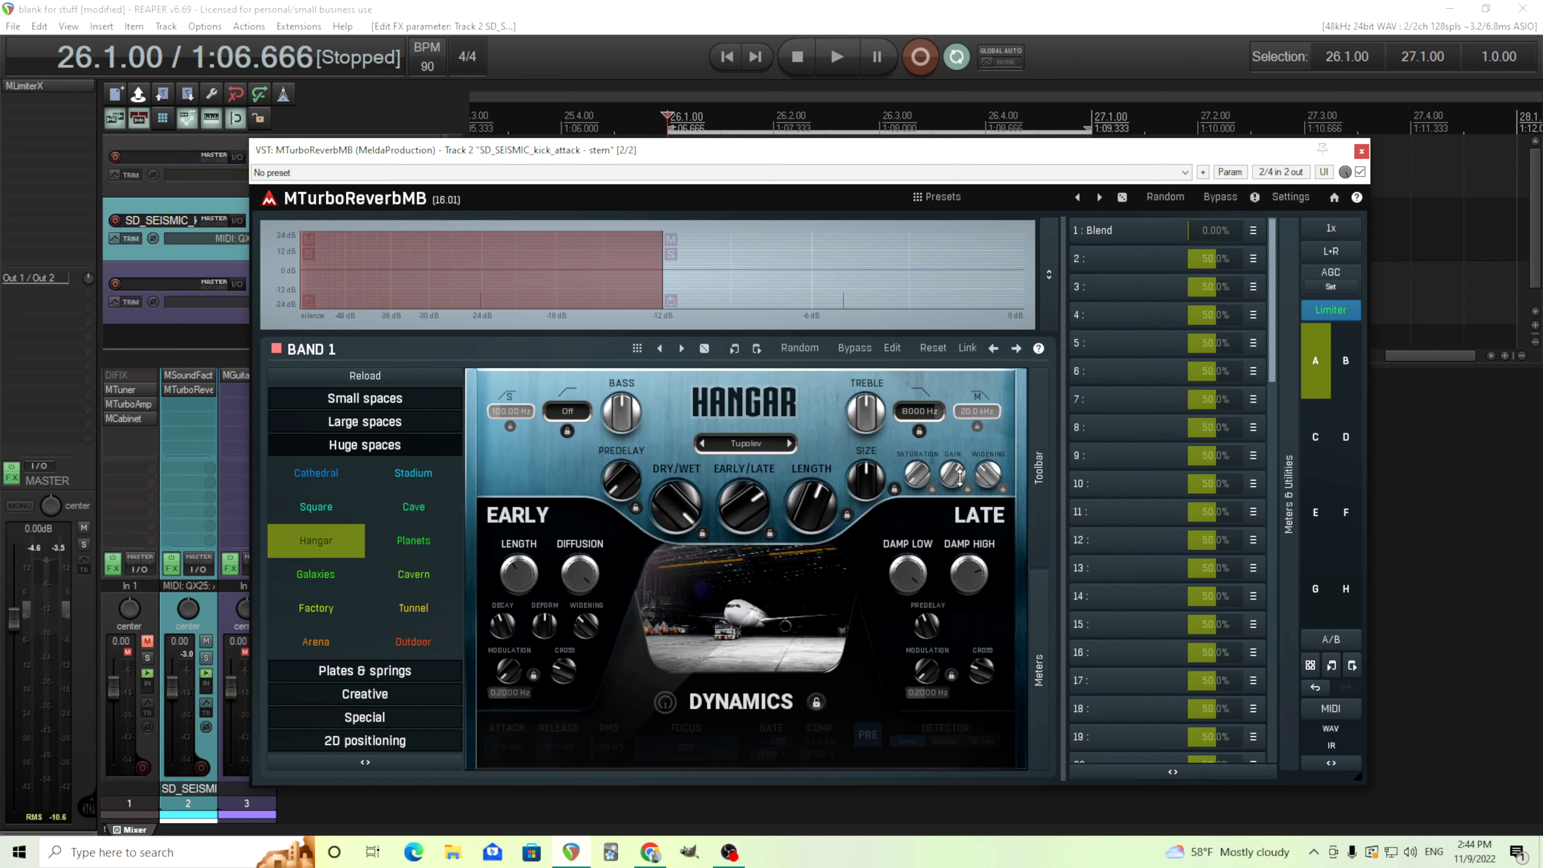
double_click(949, 464)
left_click(922, 631)
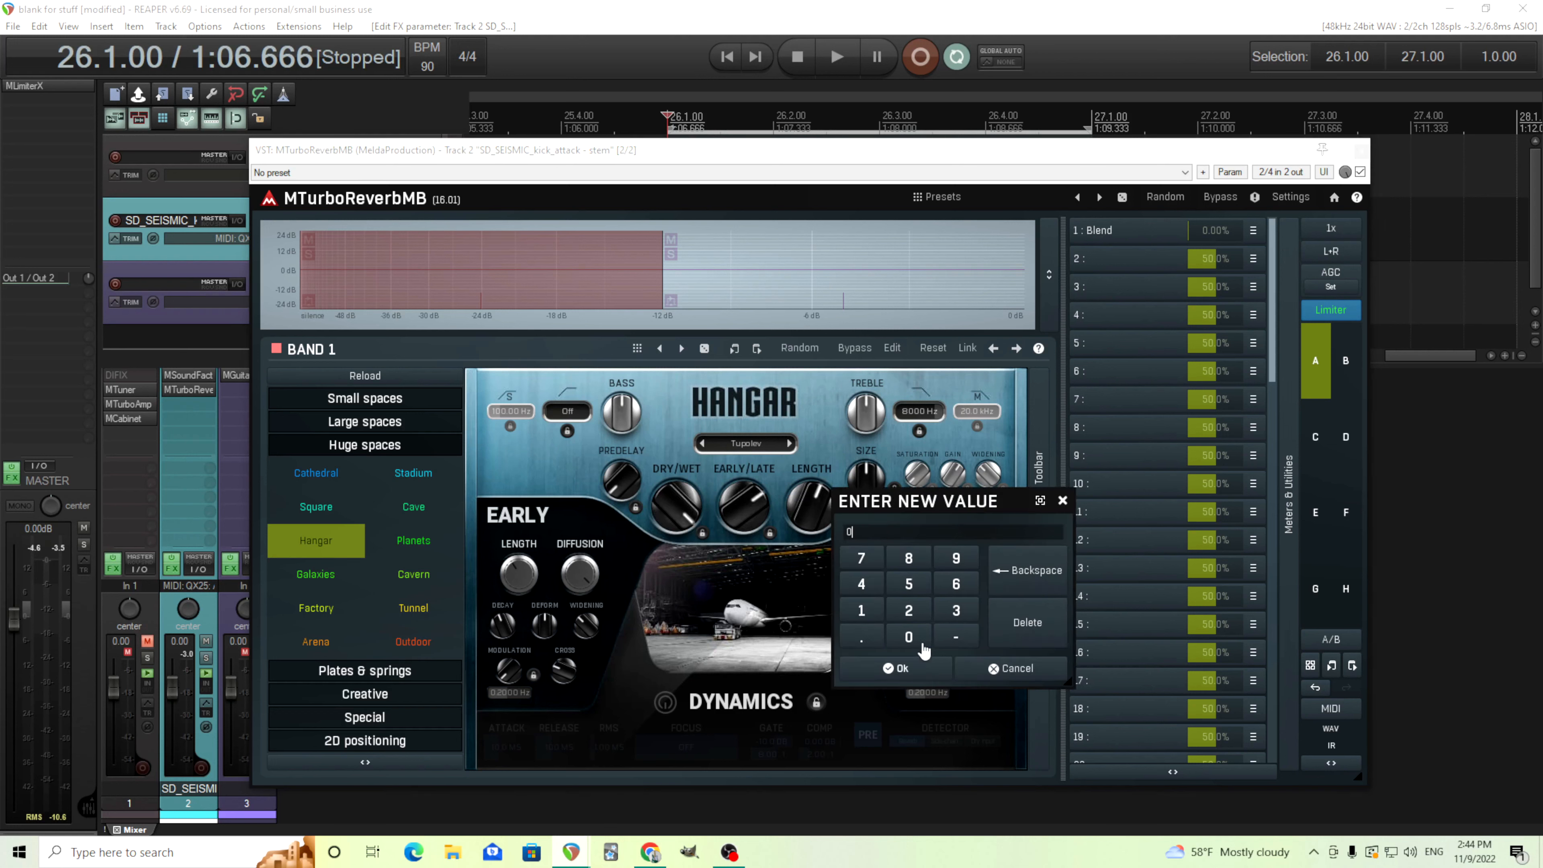
left_click(923, 661)
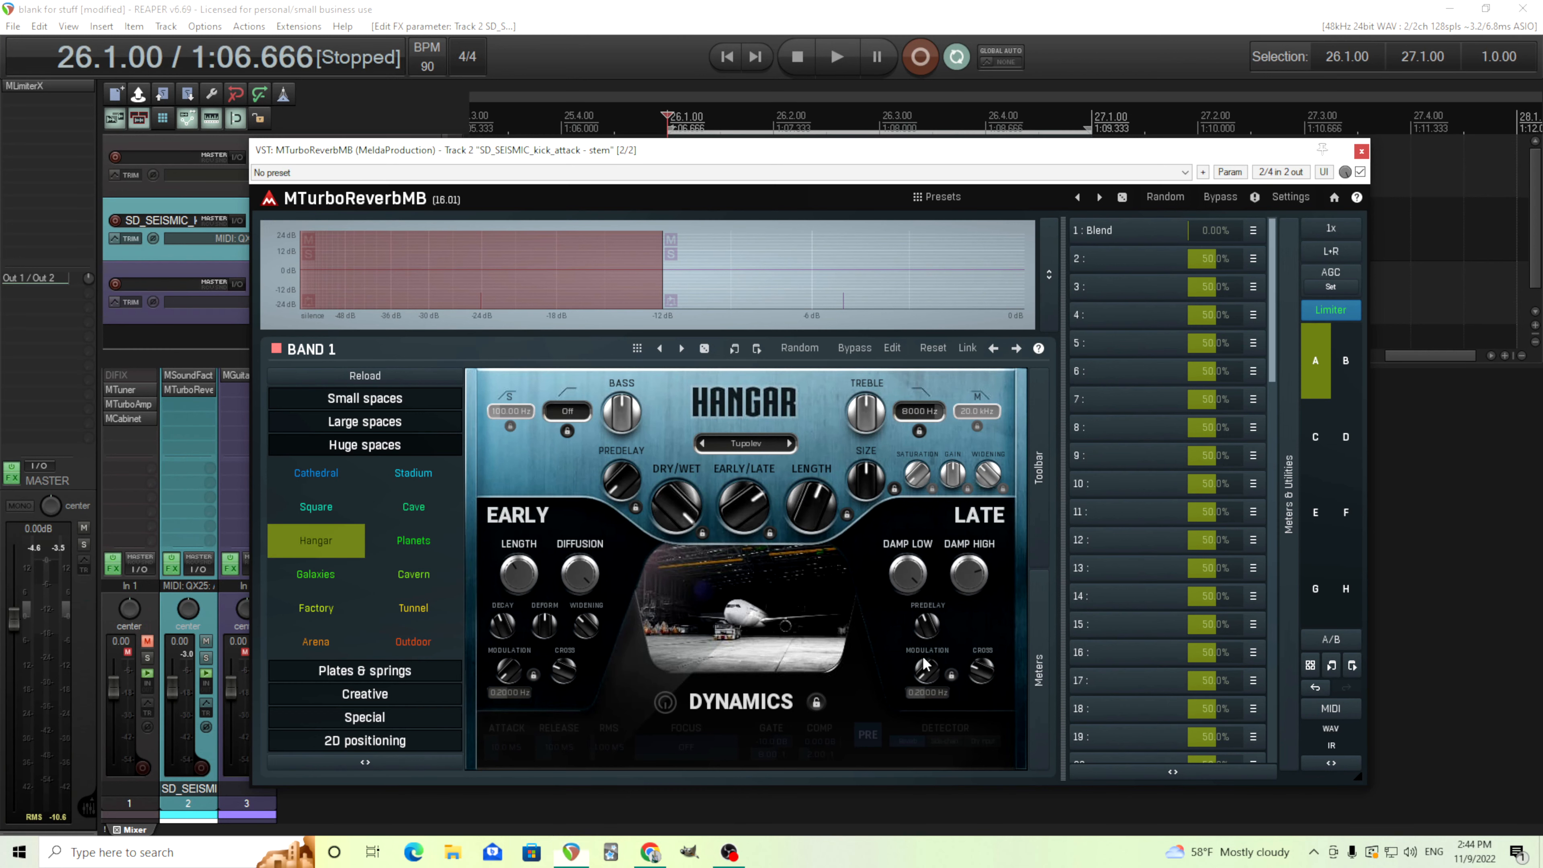
Learn band 1's global Volume into the Blend multiparameter and review its range in the settings
left_click(893, 352)
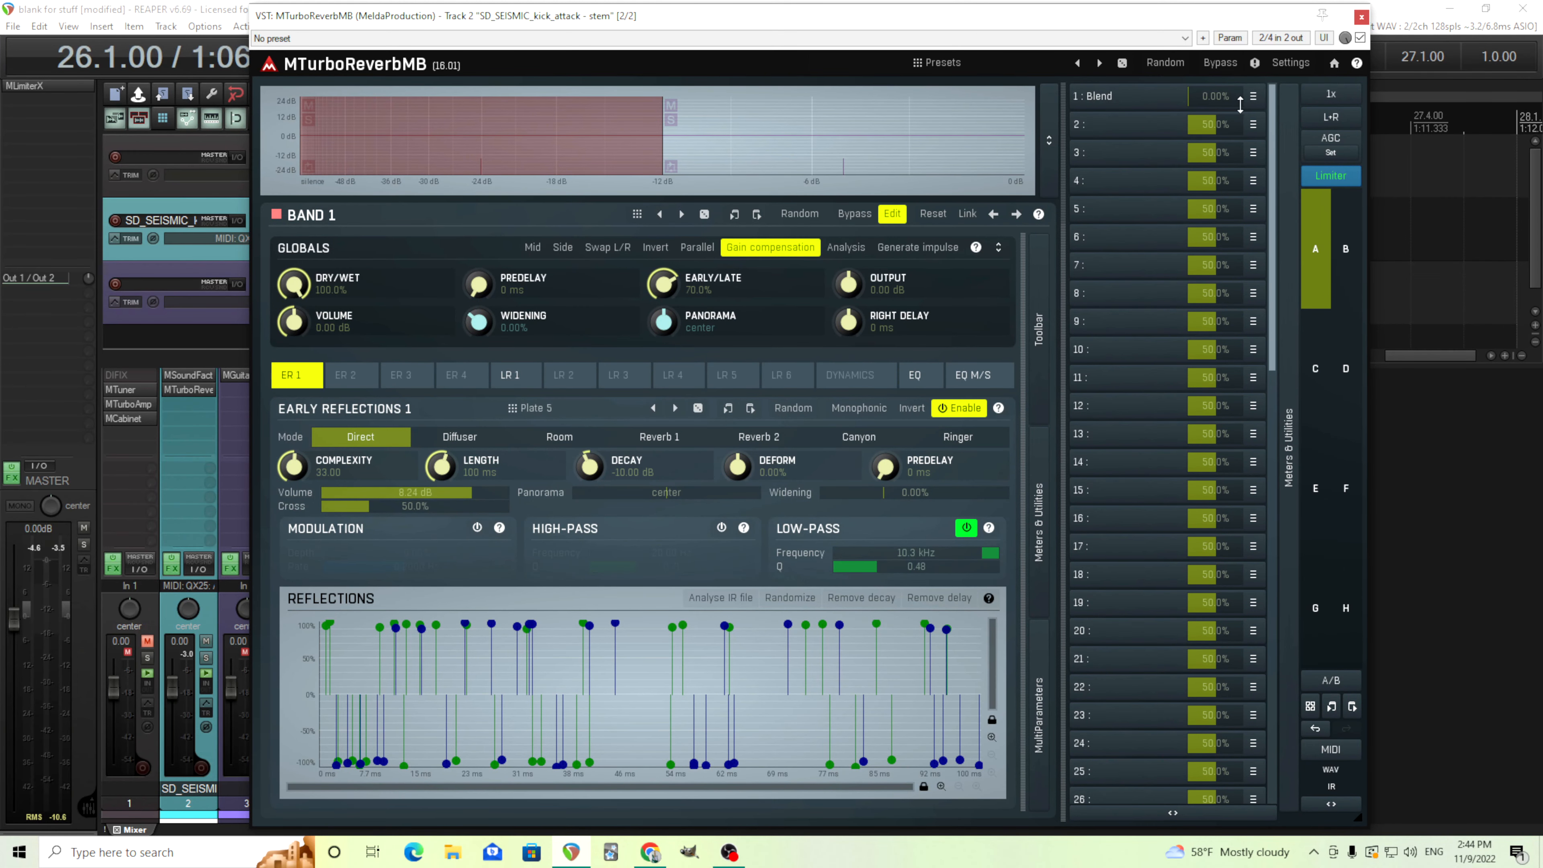
left_click(1253, 96)
left_click(1220, 186)
left_click(1115, 108)
left_click(891, 219)
left_click(1157, 108)
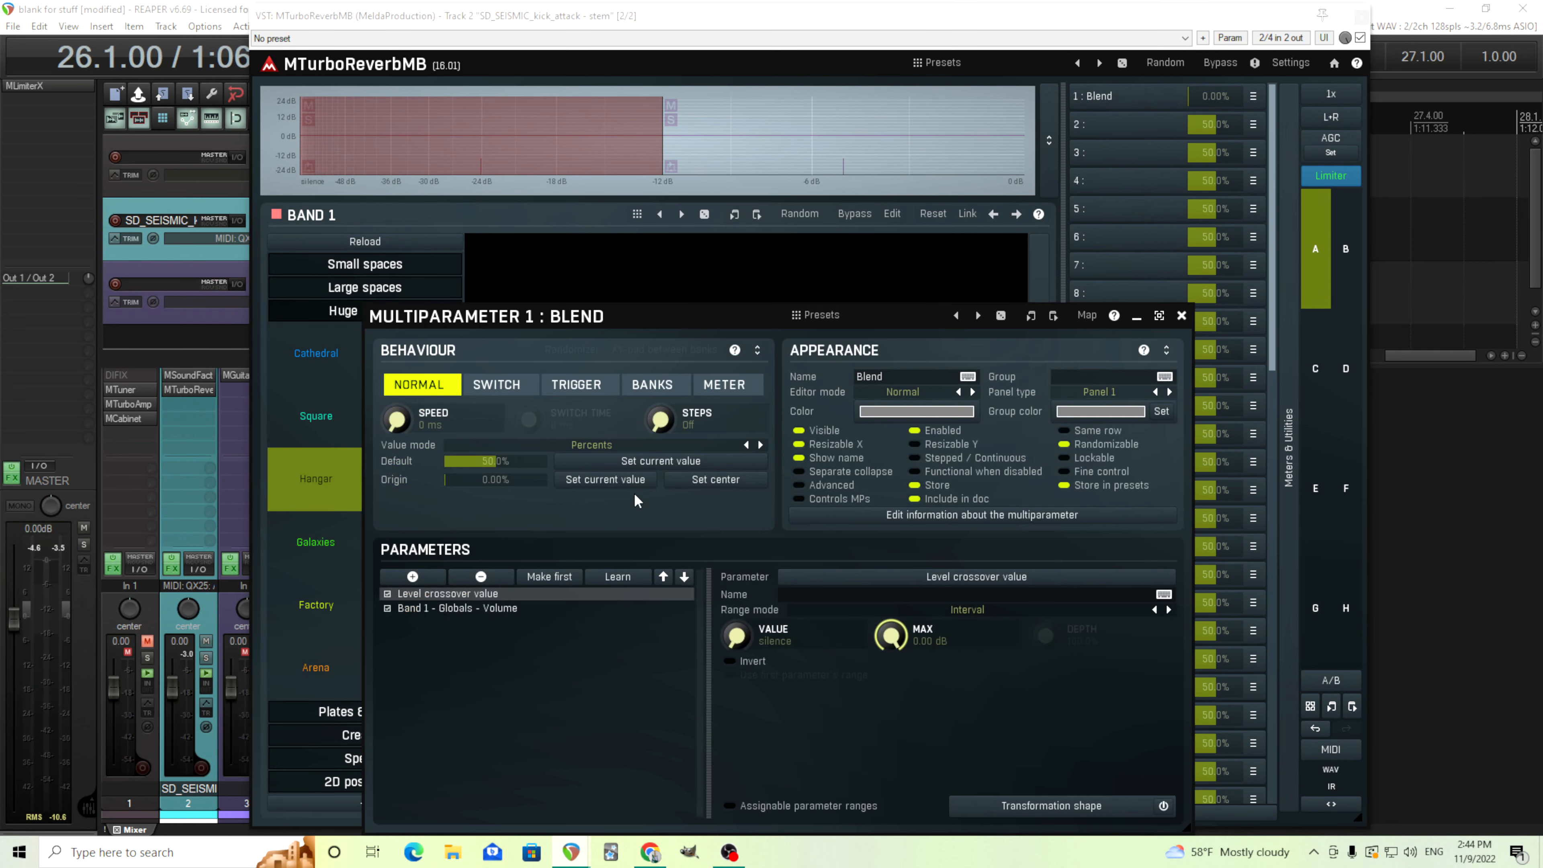
left_click(506, 610)
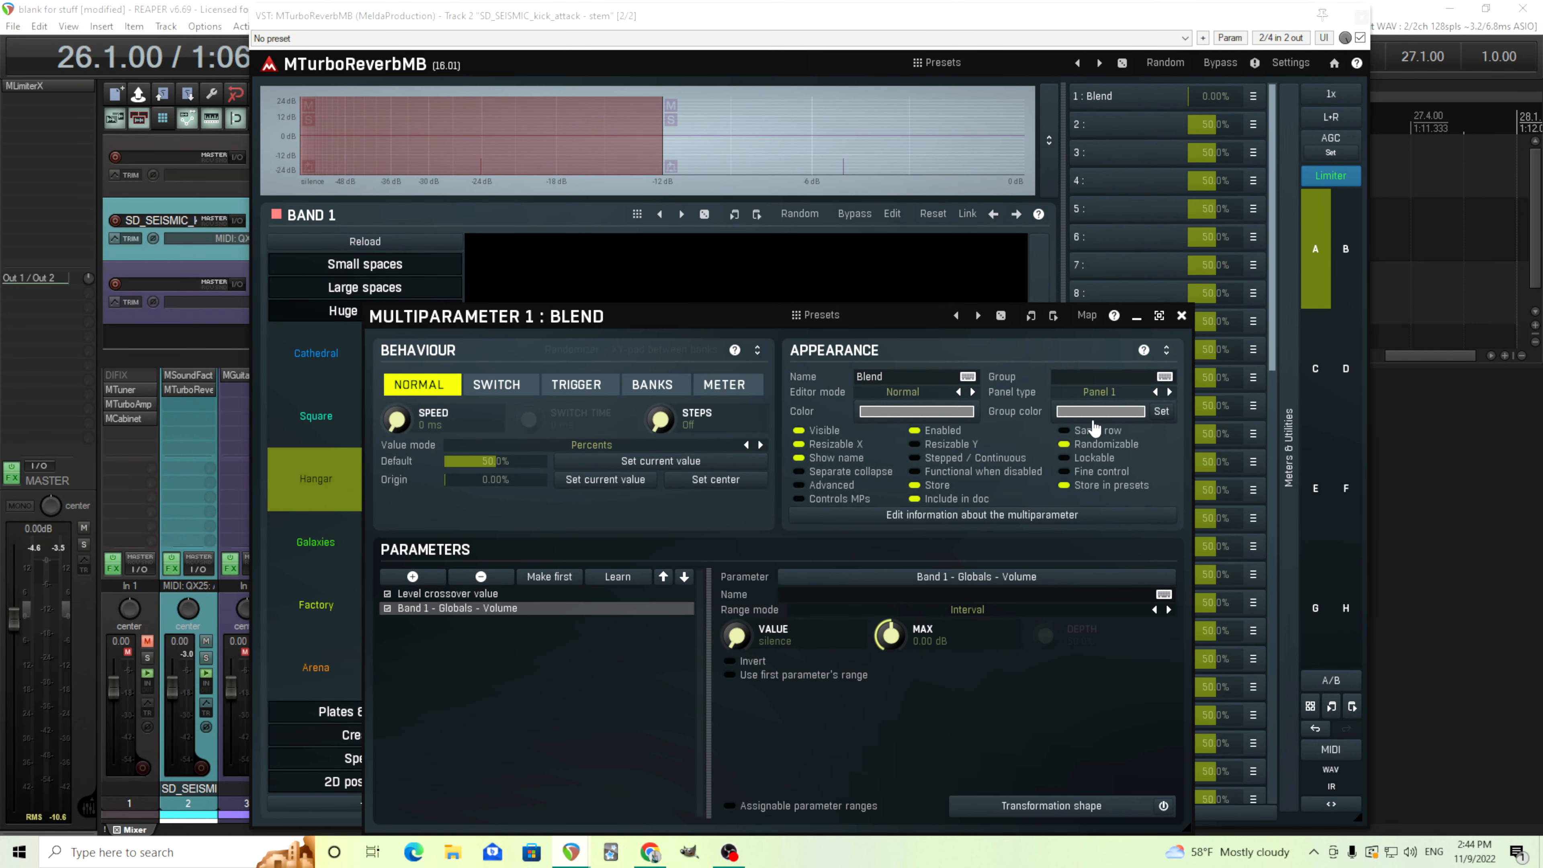
left_click(1181, 316)
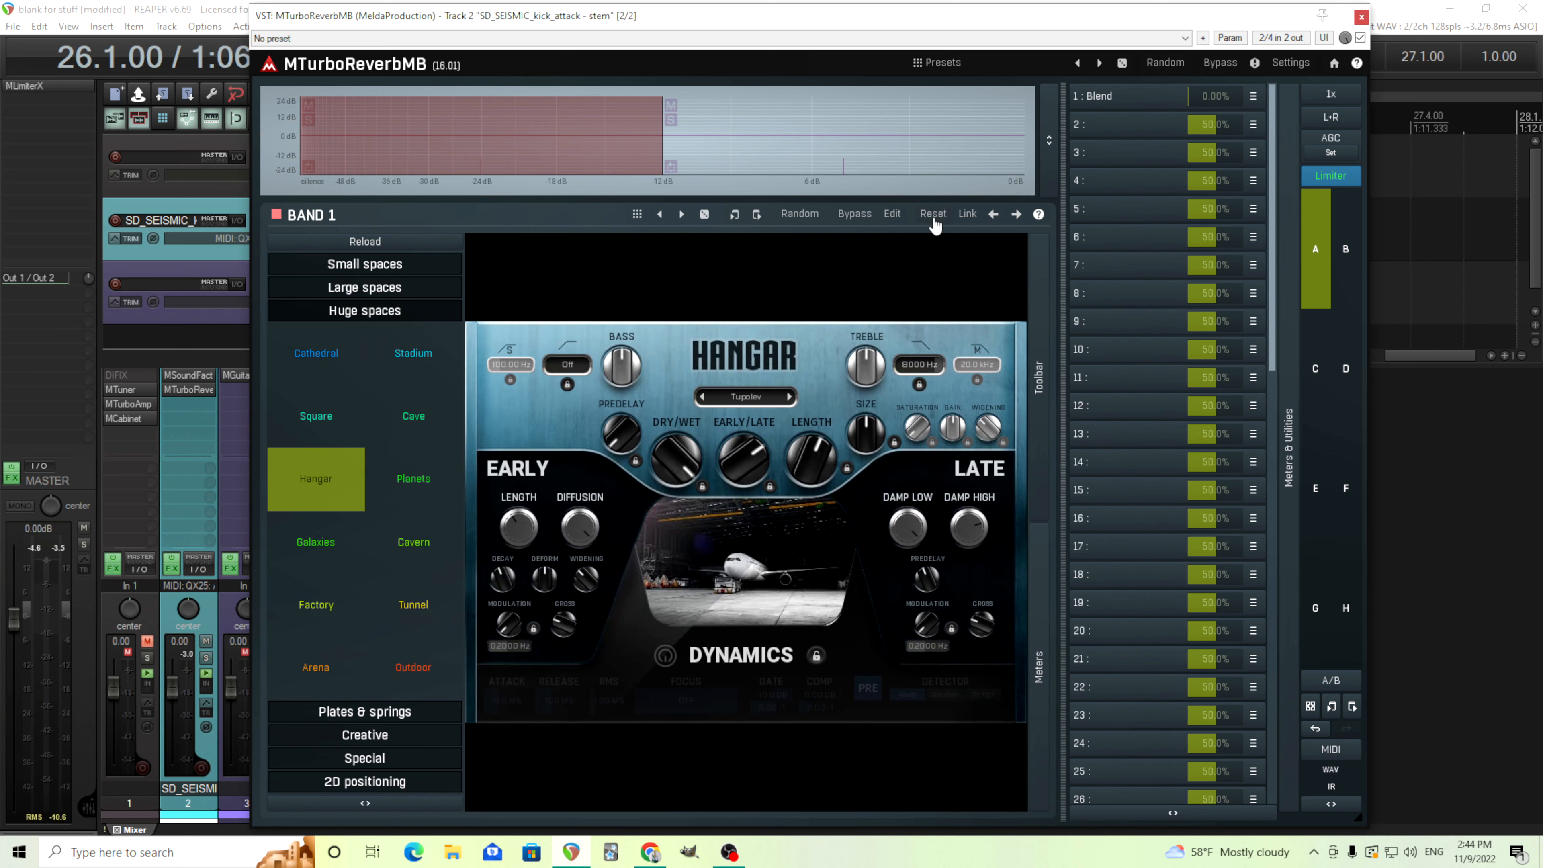
Show band 1's detailed editor and sweep Blend to 100% and back to 0% to observe the Volume
left_click(894, 215)
left_click_drag(1212, 97, 1212, 54)
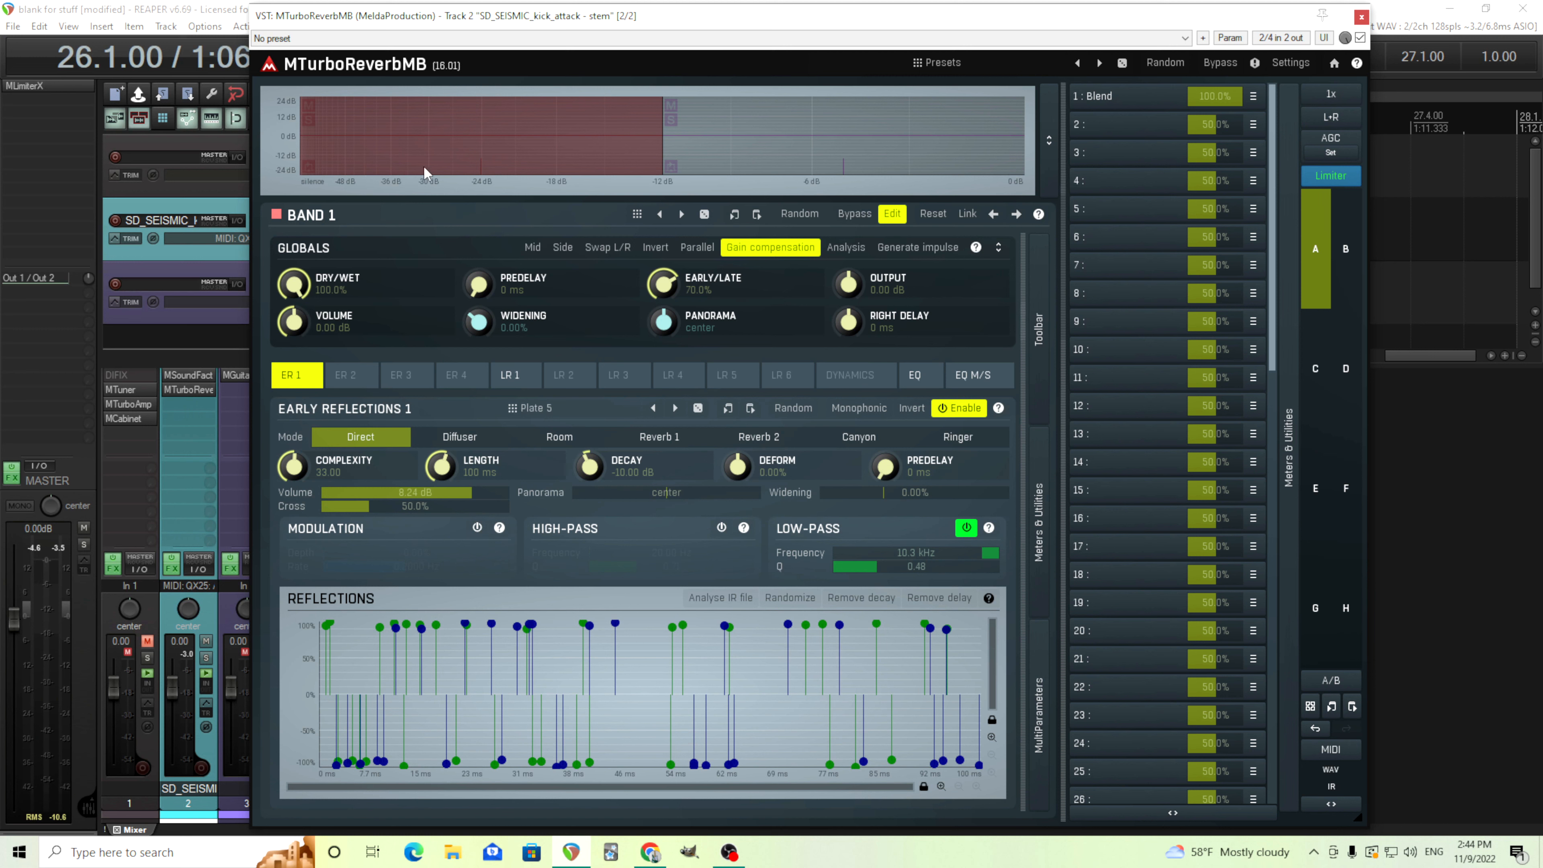
left_click_drag(1195, 95, 1159, 103)
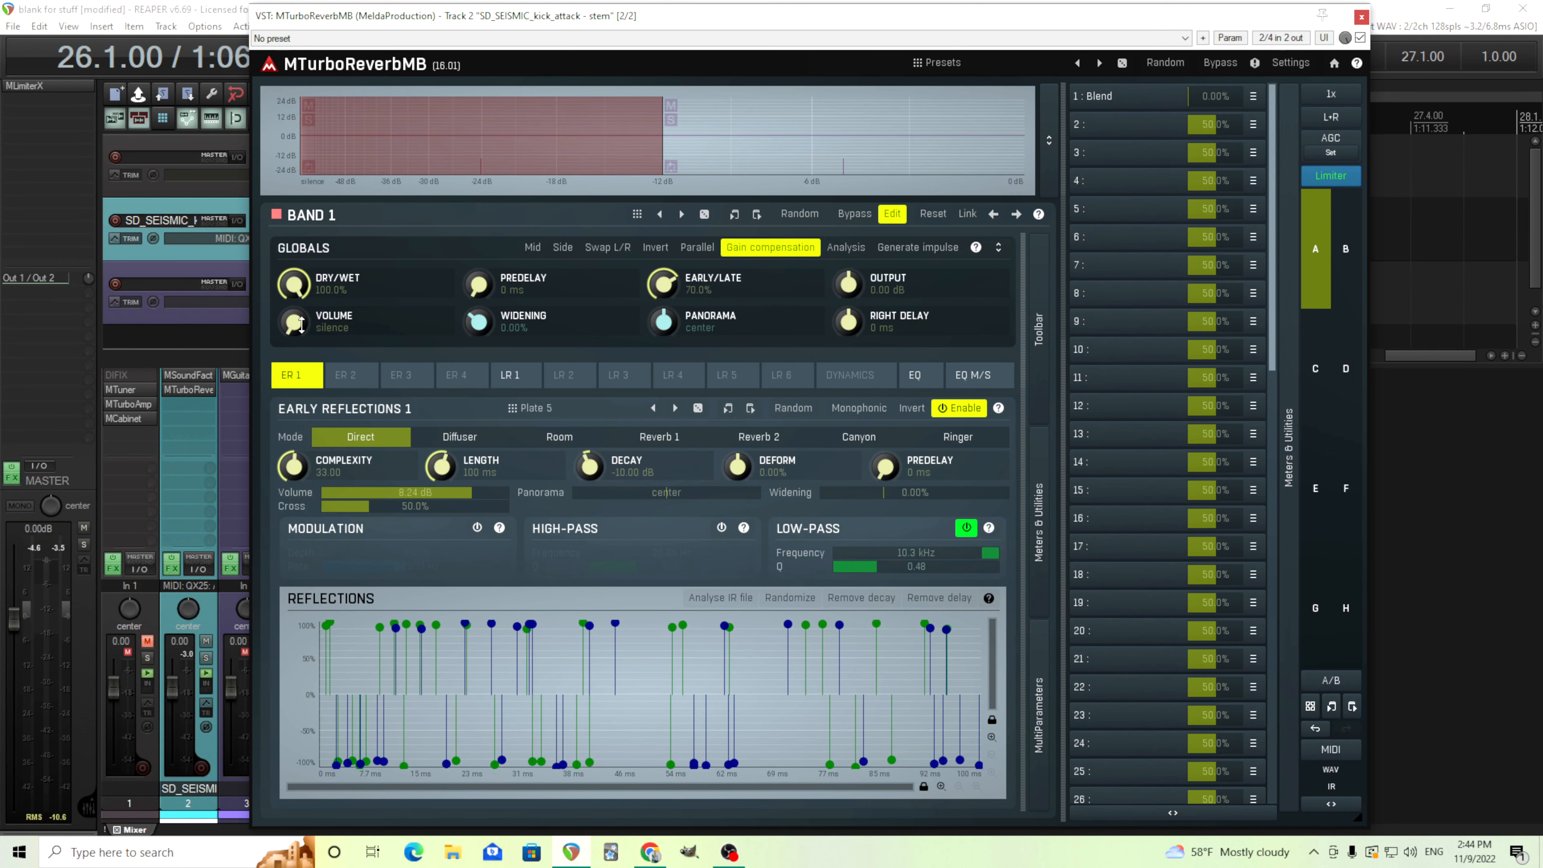
Invert the Band 1 - Globals - Volume parameter in the Blend multiparameter's settings
left_click(1097, 101)
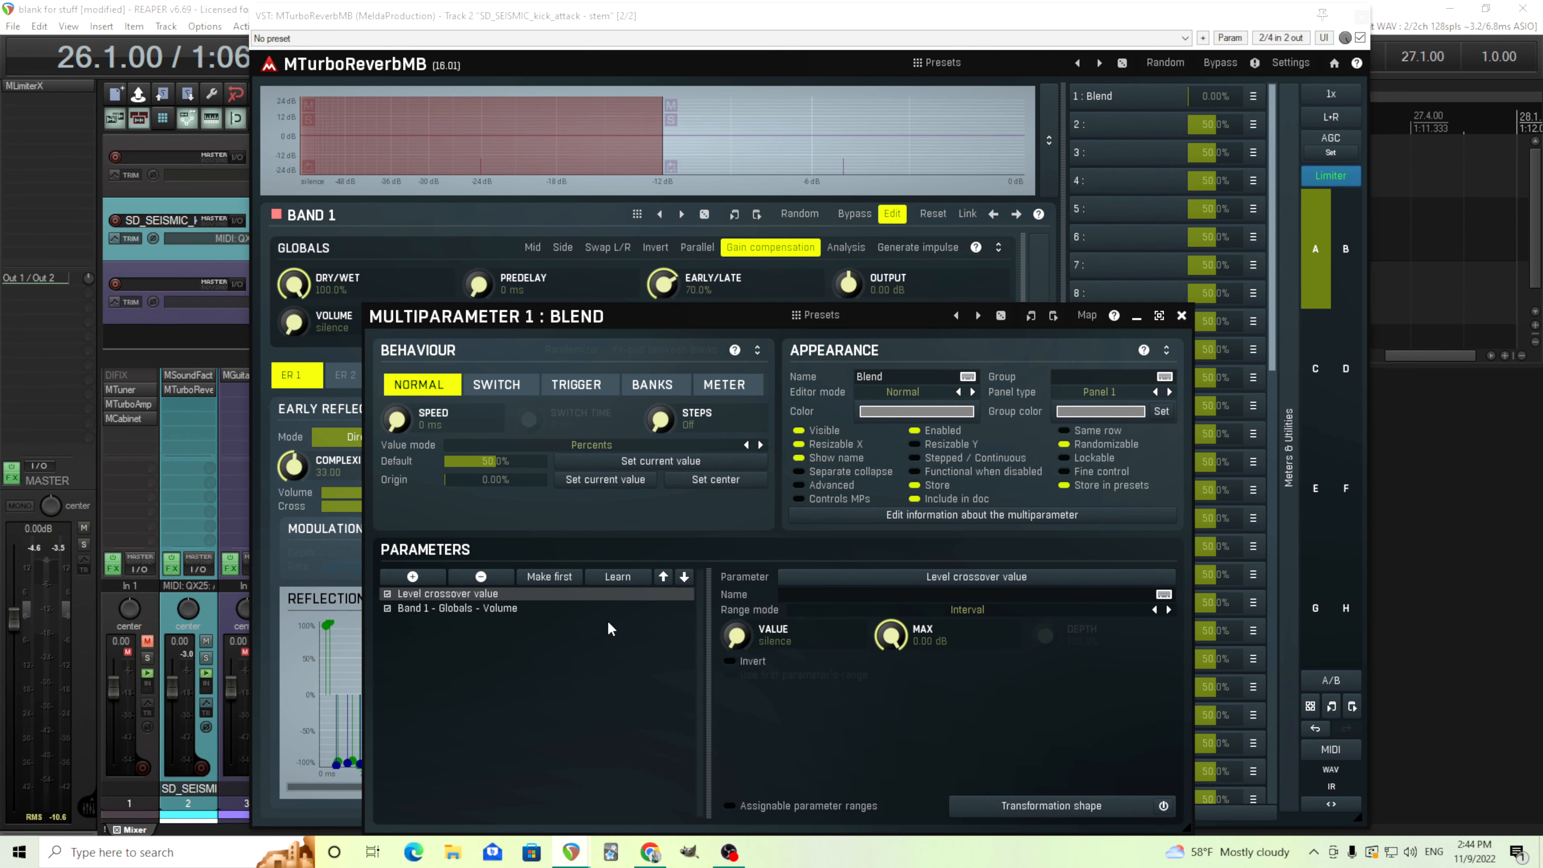
left_click(583, 610)
left_click(760, 662)
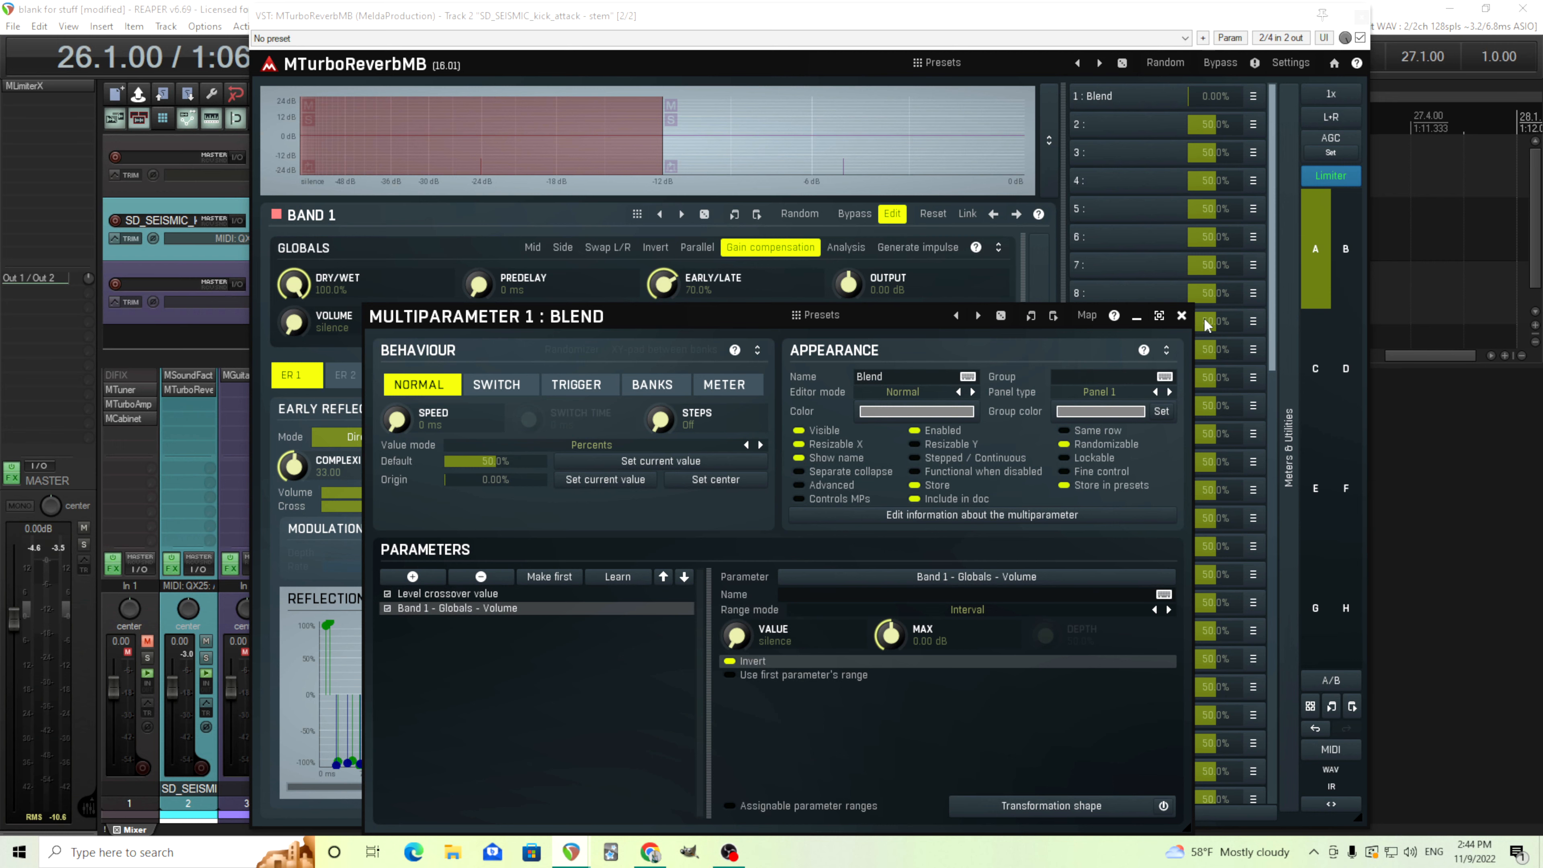
left_click(1182, 317)
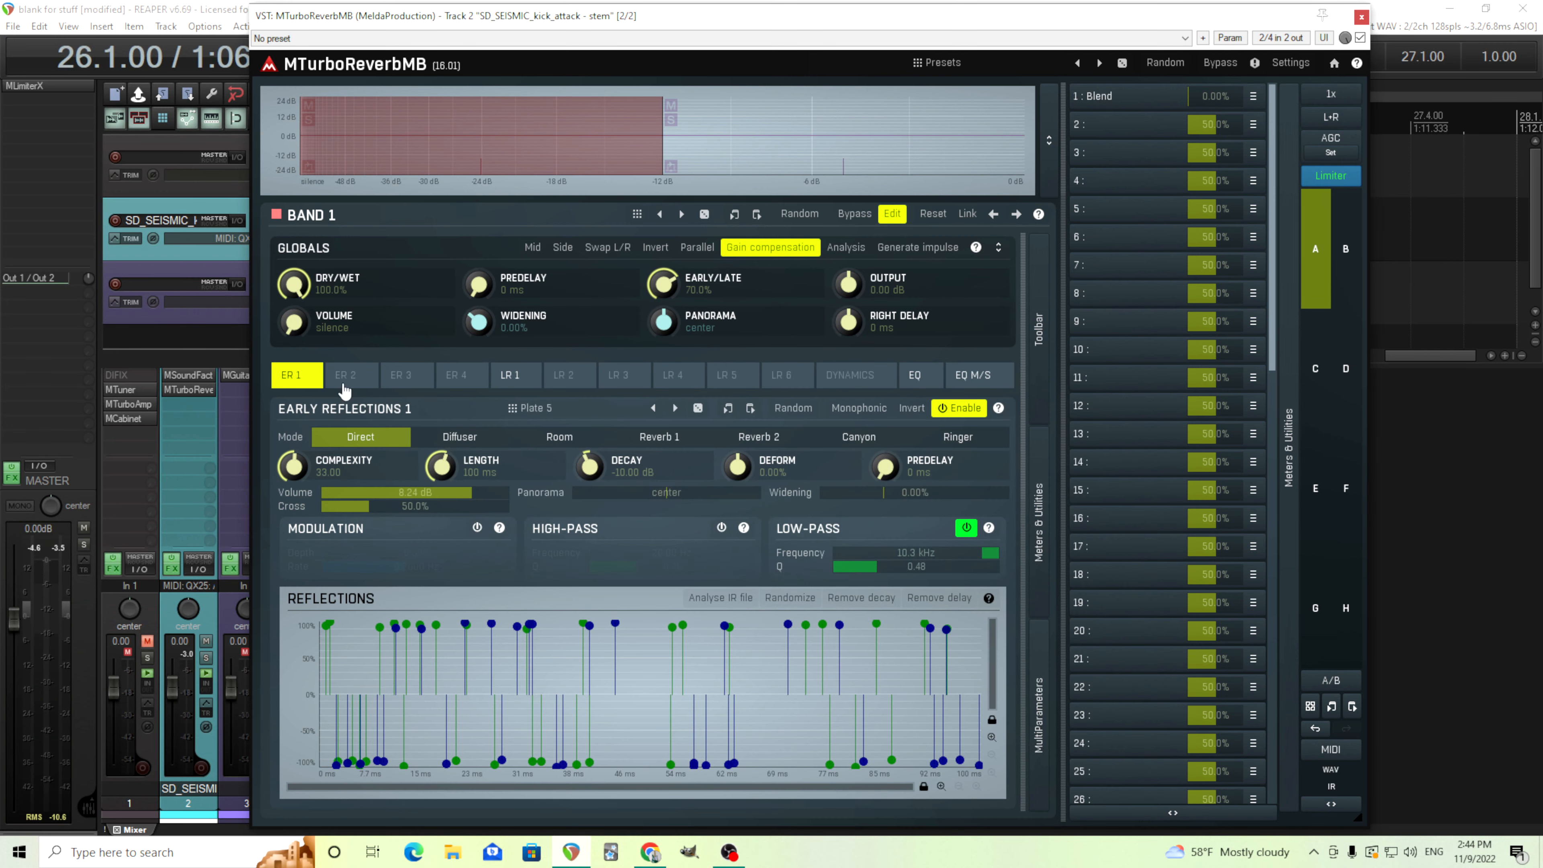
Test Blend against band 1's inverted Volume, return it to 0%, and leave the band's detailed editor
mouse_move(1205, 97)
left_mouse_down()
mouse_move(1205, 84)
mouse_move(1205, 99)
left_mouse_up()
left_click_drag(1205, 97, 1166, 91)
left_click(892, 214)
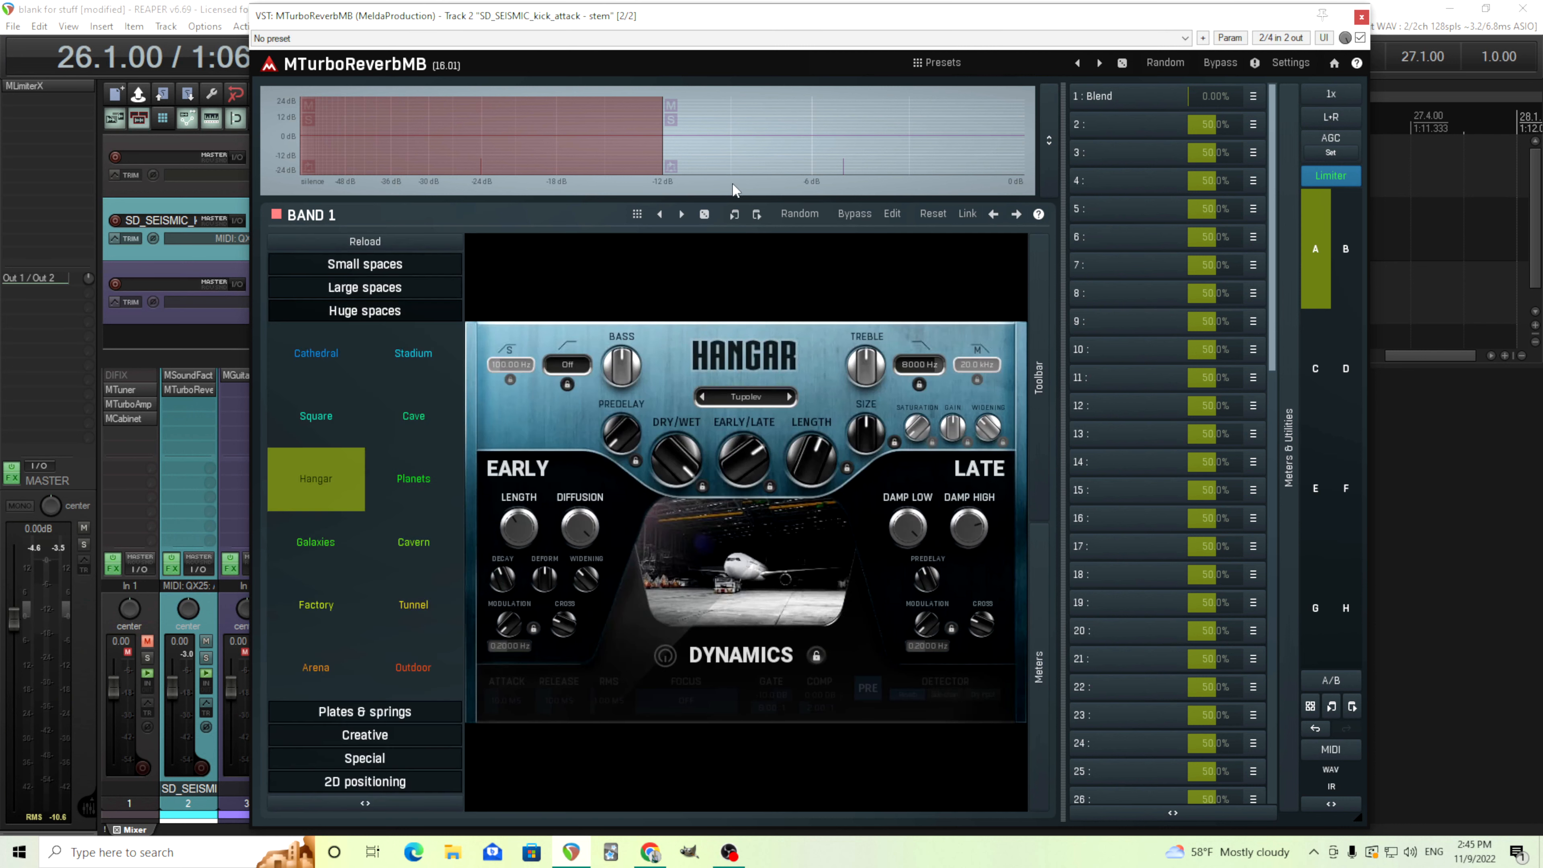
Learn band 2's global Volume into the Blend multiparameter and select that parameter in Blend's settings
left_click(728, 160)
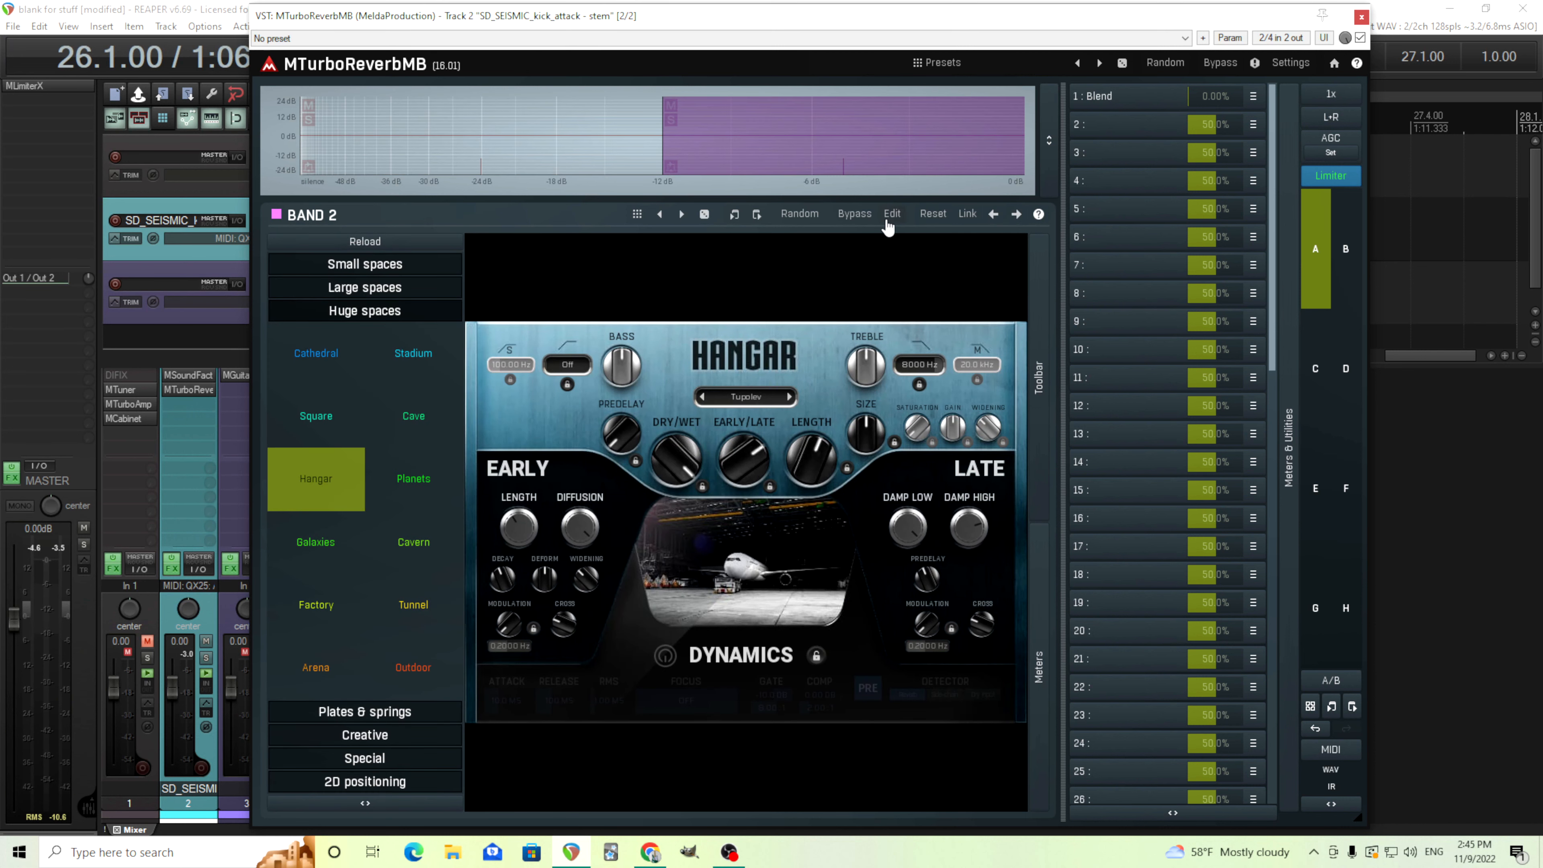
left_click(892, 214)
left_click(1254, 96)
left_click(1250, 159)
left_click_drag(310, 317, 310, 365)
double_click(308, 316)
left_click(1127, 98)
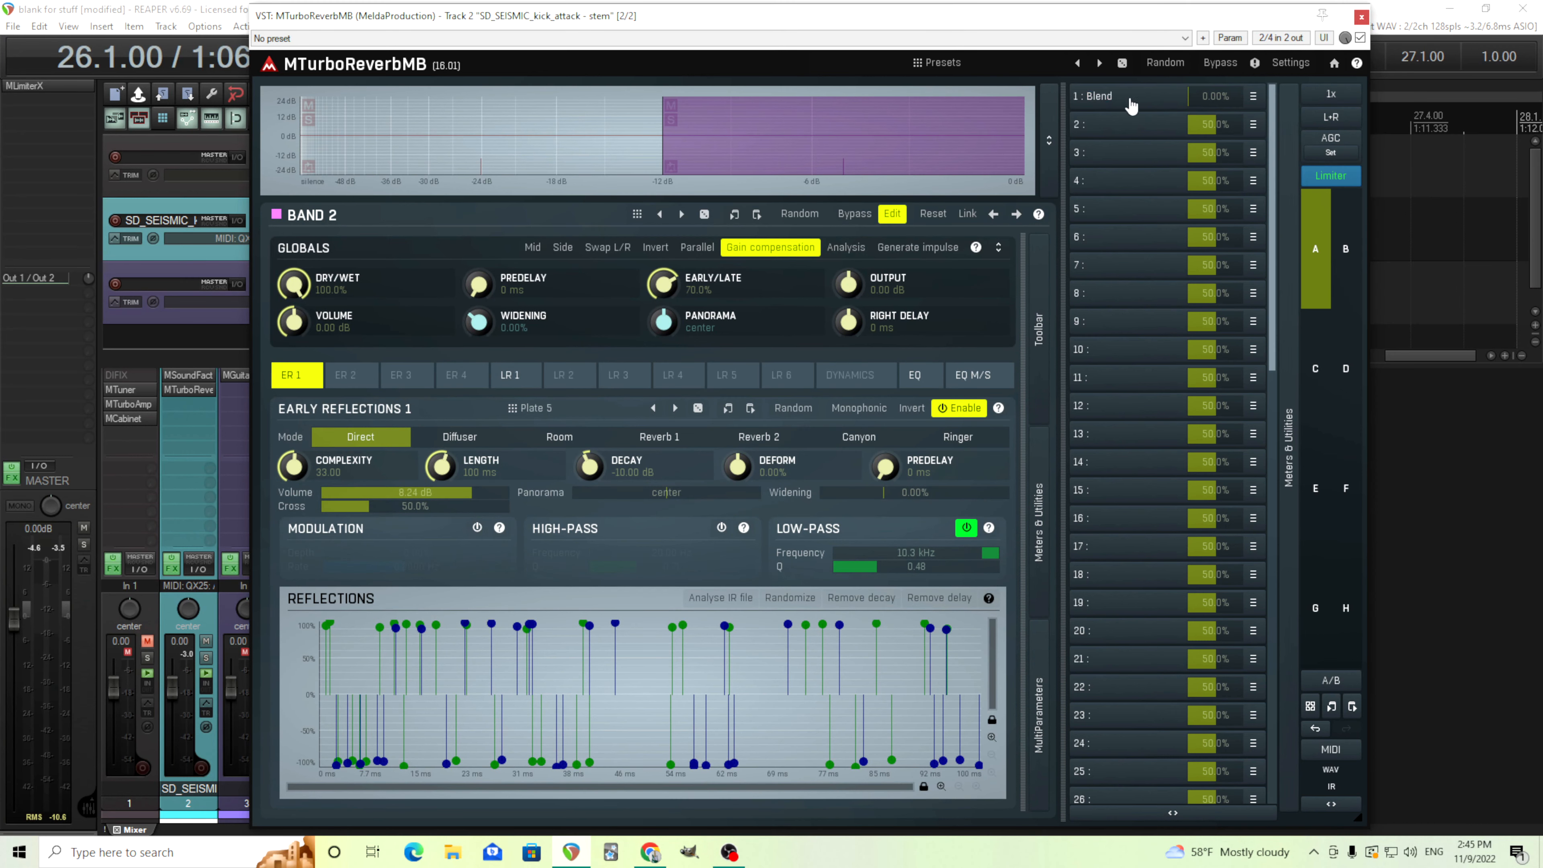
left_click(1127, 97)
left_click(486, 626)
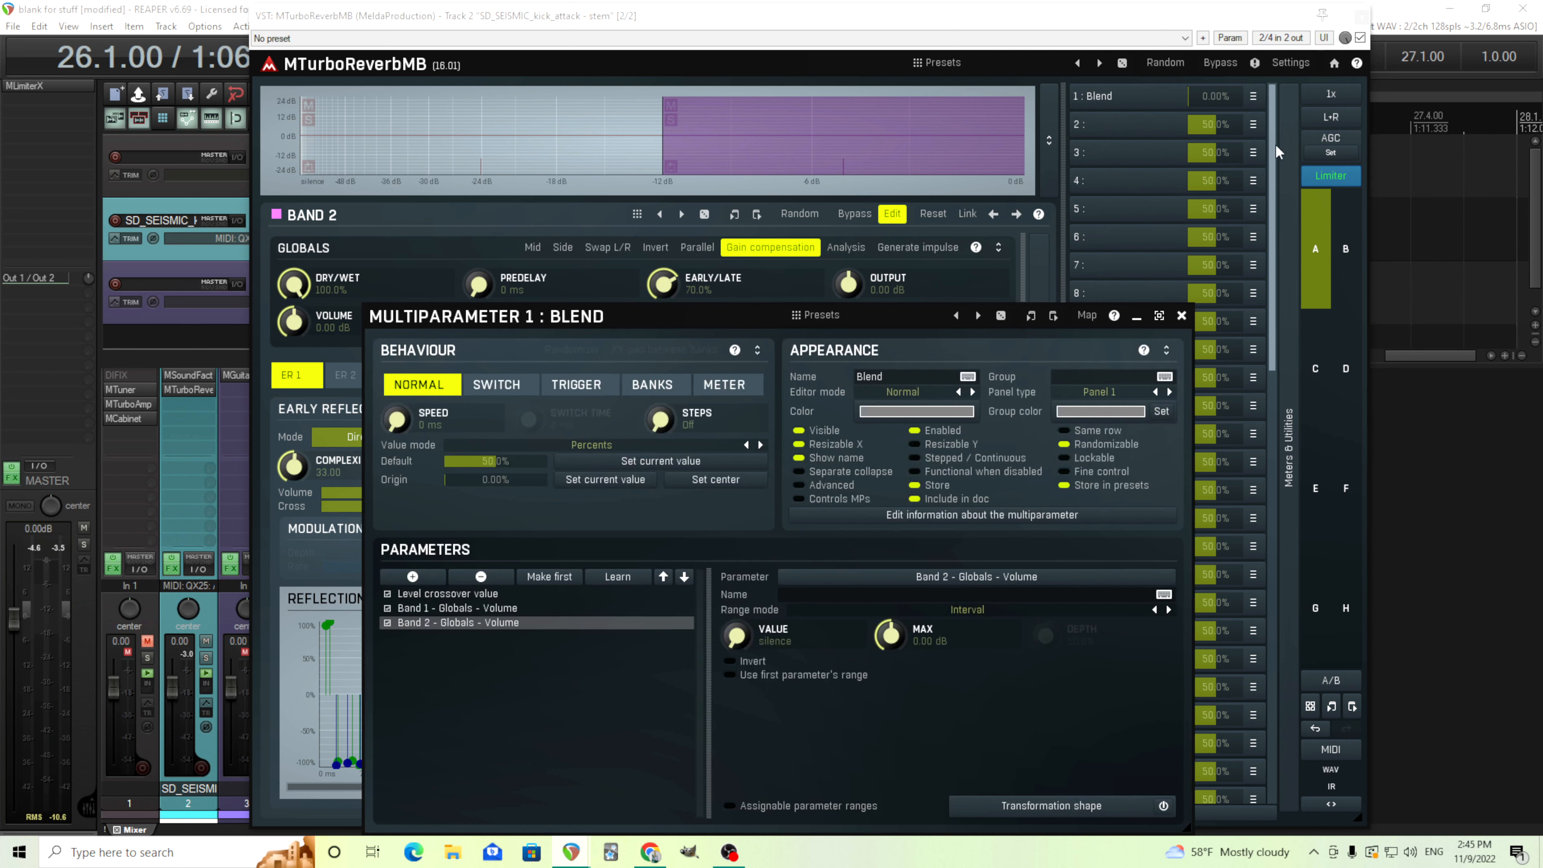
Sweep Blend between 100% and 0% to check band 2's Volume, reset it to its default, and close the settings
left_click_drag(1222, 104, 1222, 43)
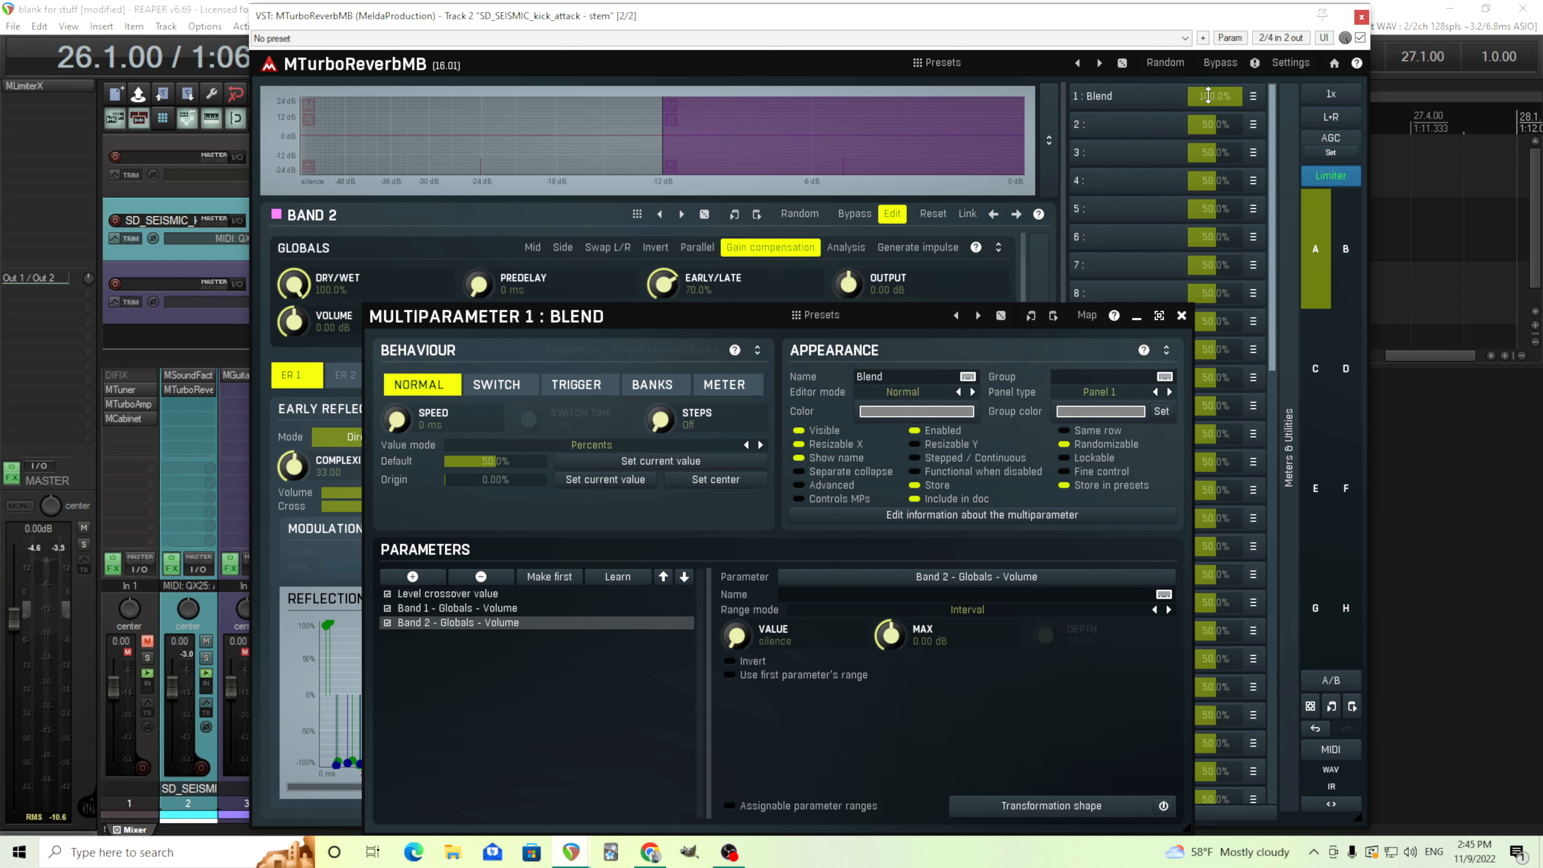
left_click_drag(1208, 95, 1208, 157)
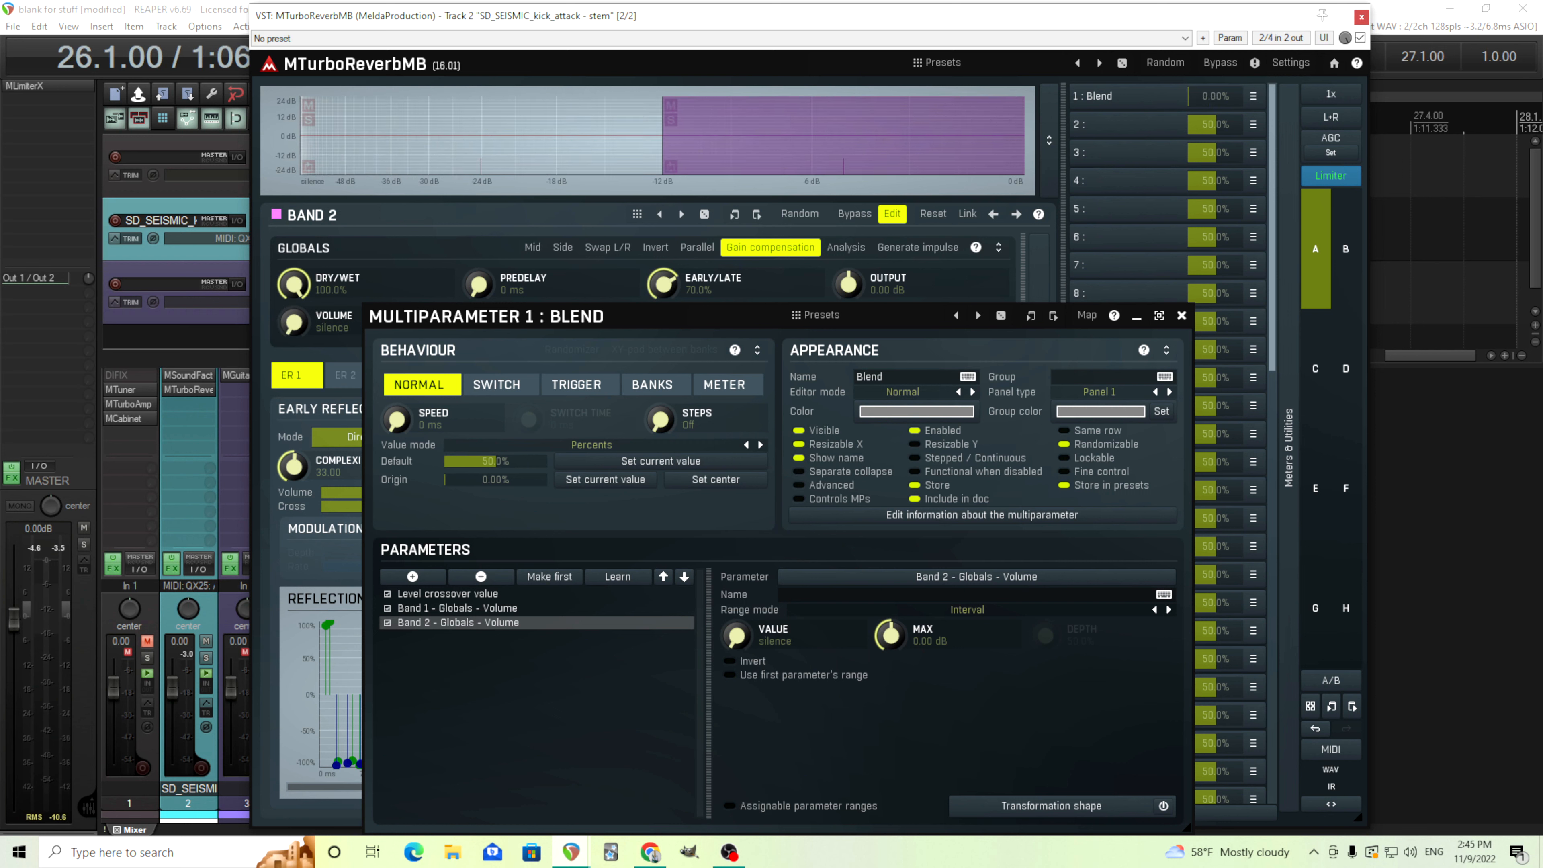
double_click(1207, 95)
left_click(1182, 316)
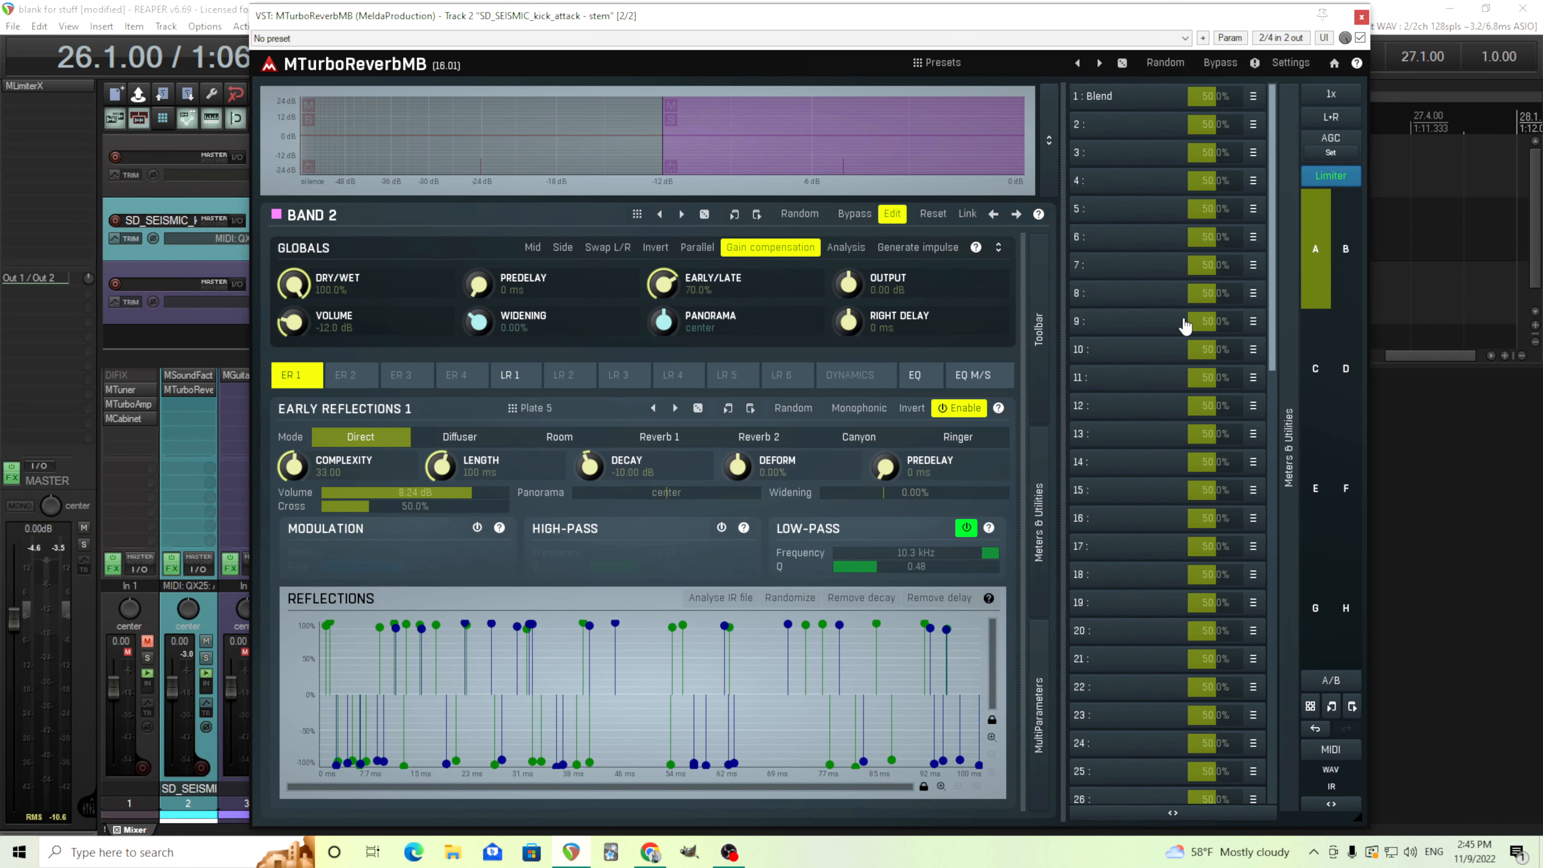
Set the Blend multiparameter's default to 0%, return Blend to 0%, and go back to band 2's Hangar view
left_click(1141, 108)
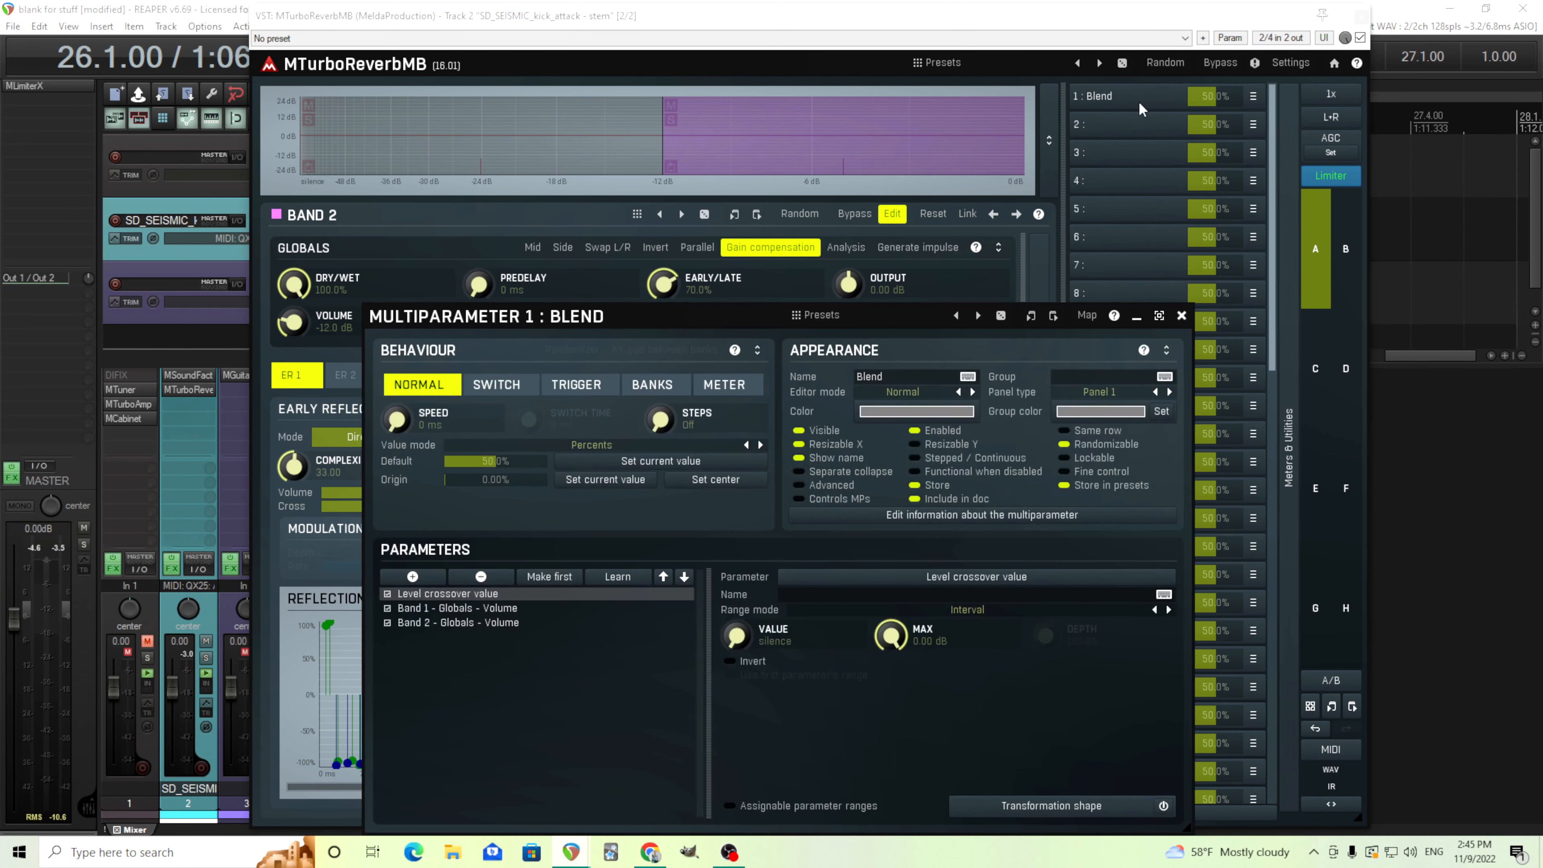
double_click(530, 462)
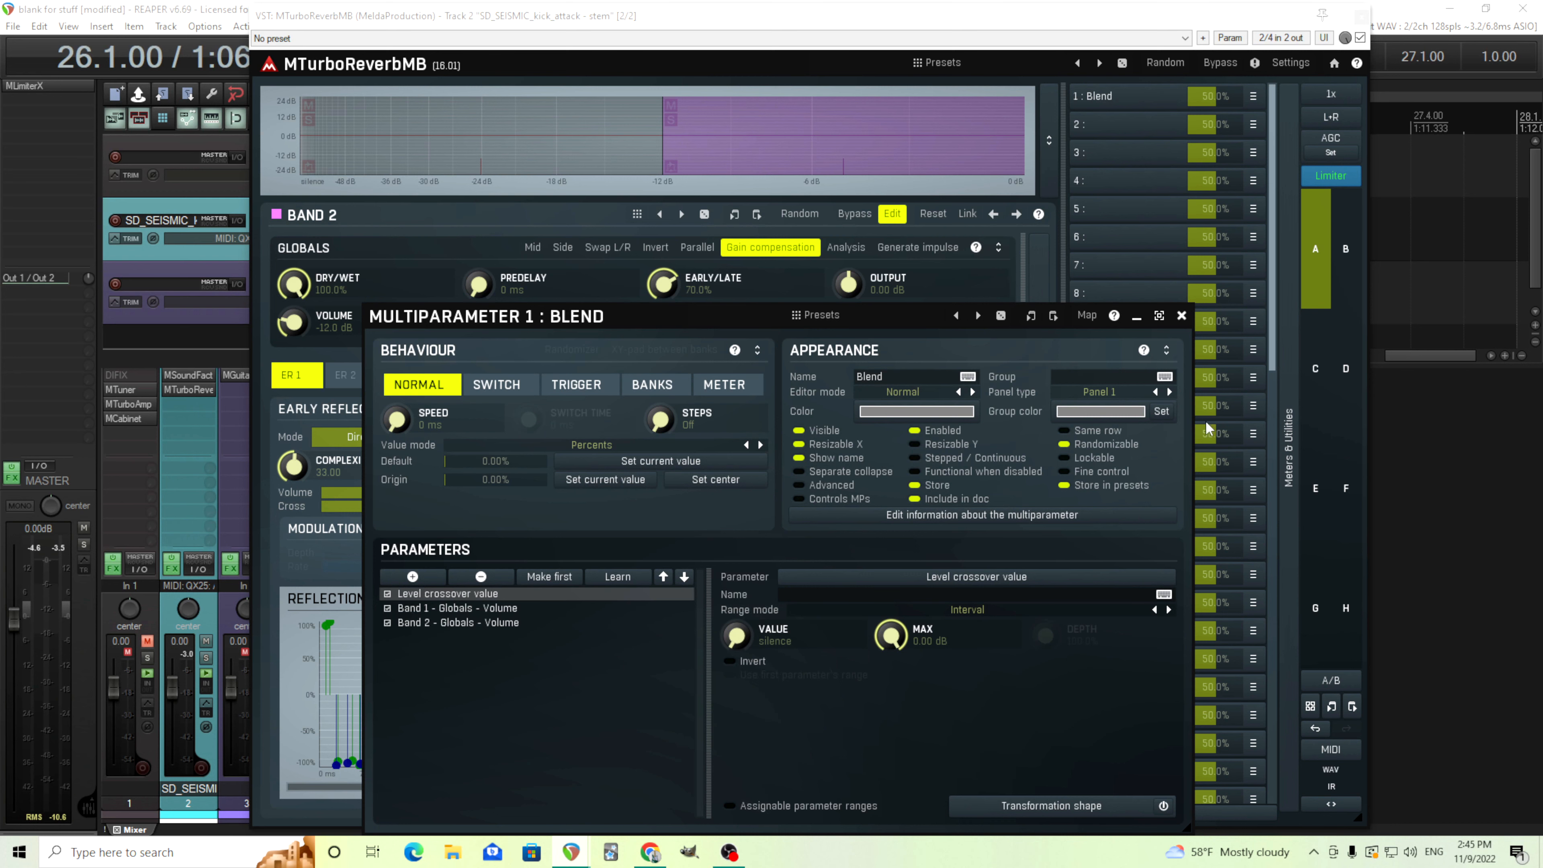
left_click(1181, 317)
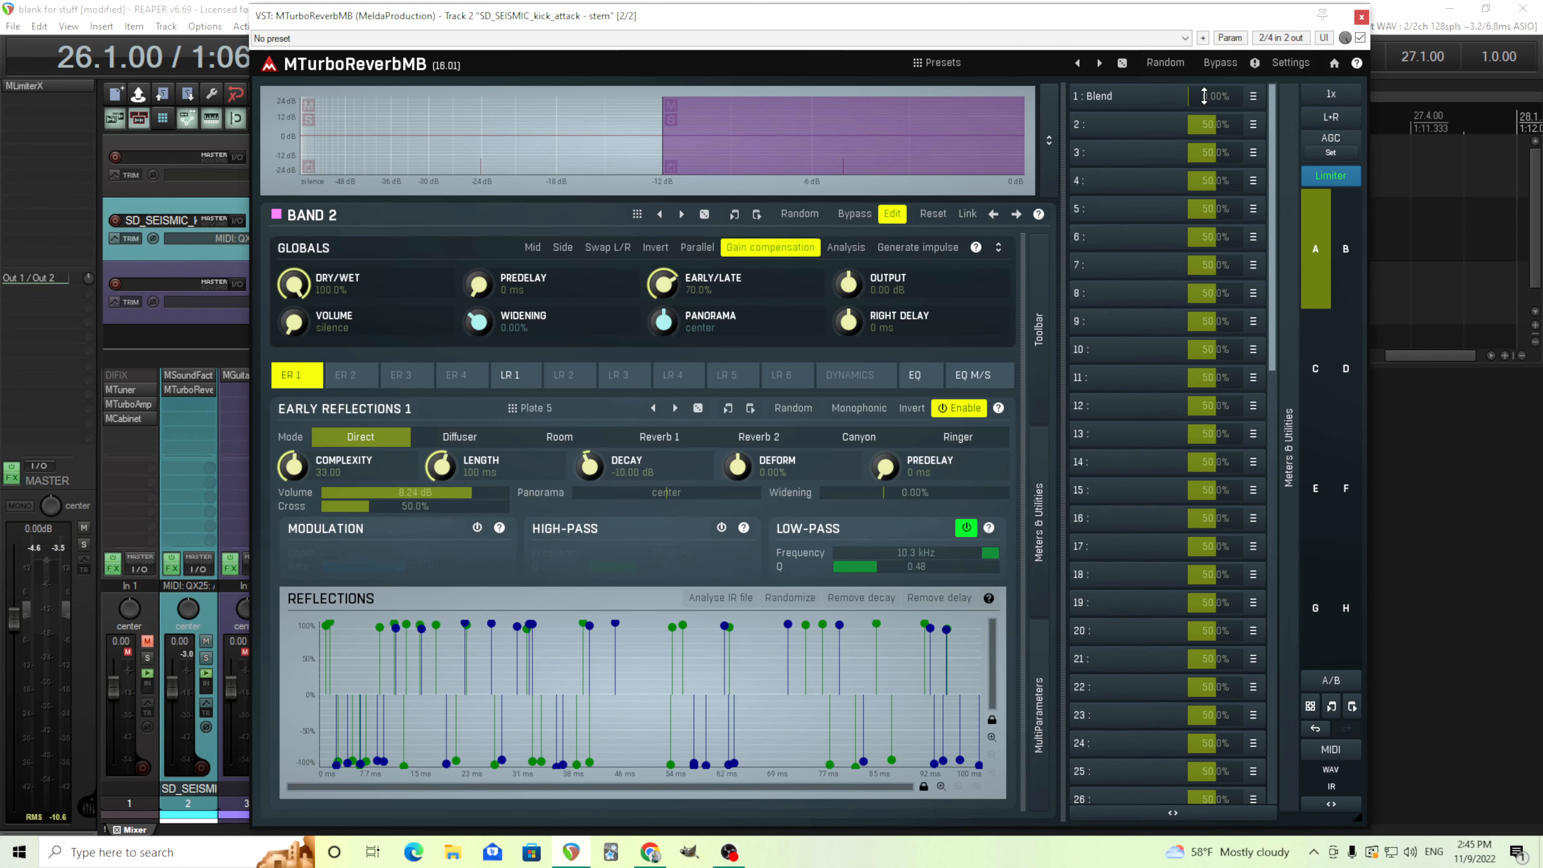
left_click(893, 215)
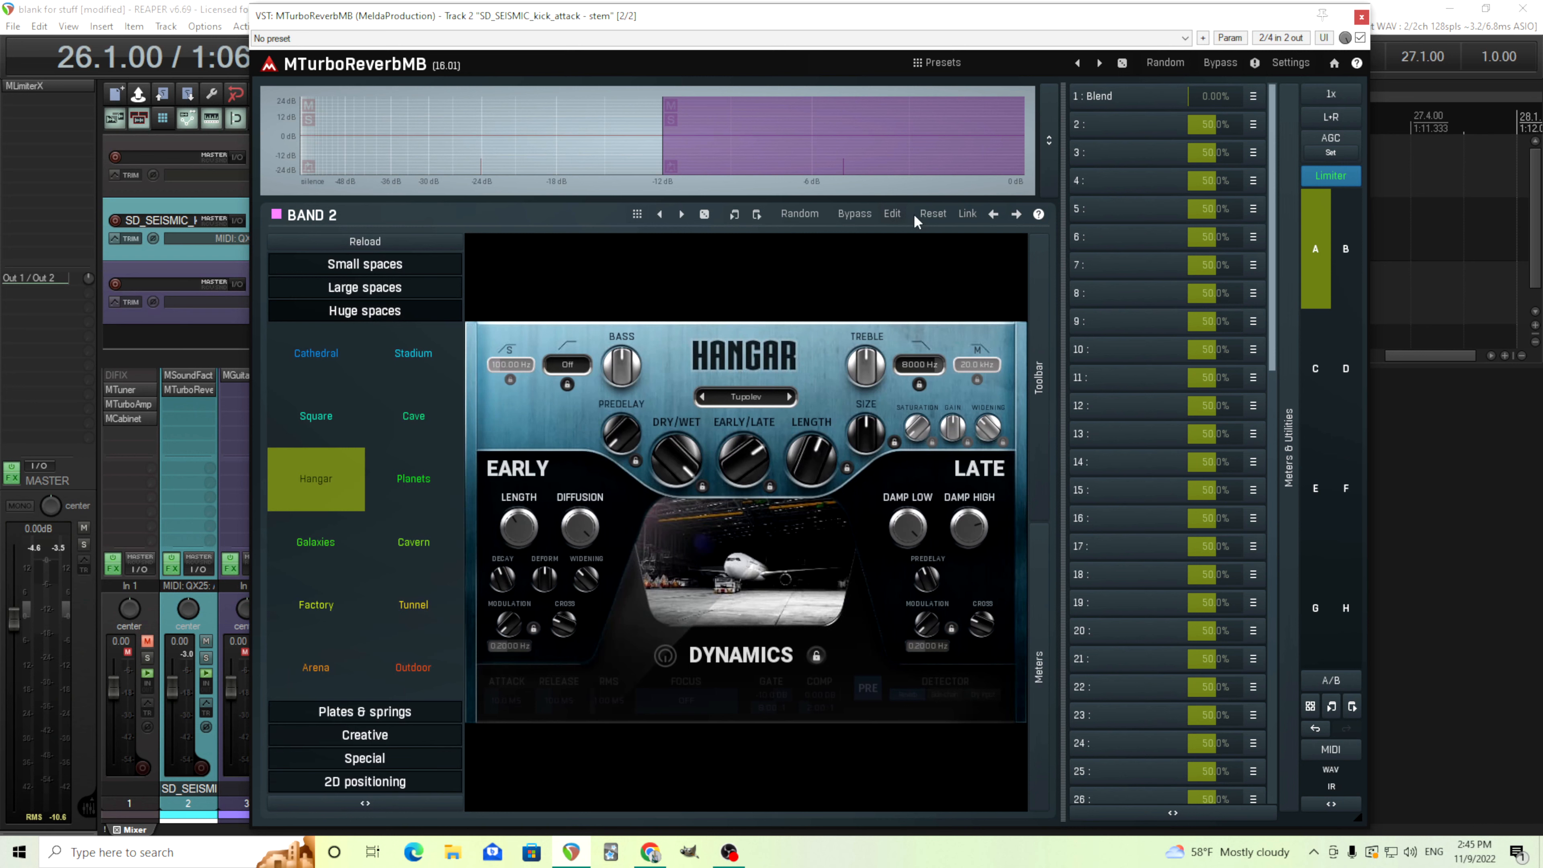
Shrink and move the reverb window to uncover the kick track's timeline item, and start playback
left_click_drag(1357, 818, 965, 470)
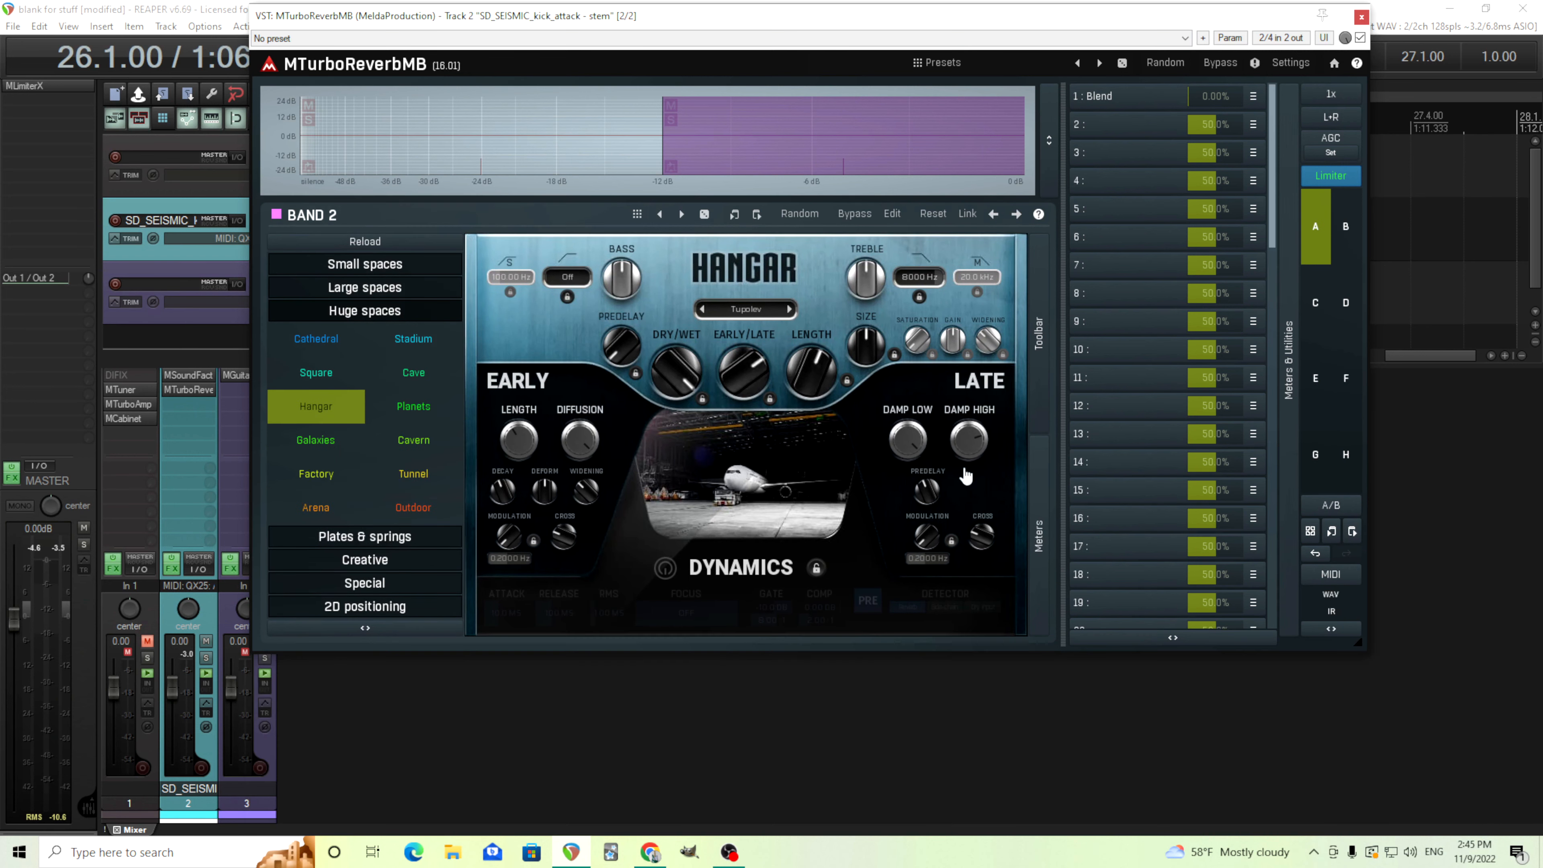
left_click_drag(798, 26, 794, 290)
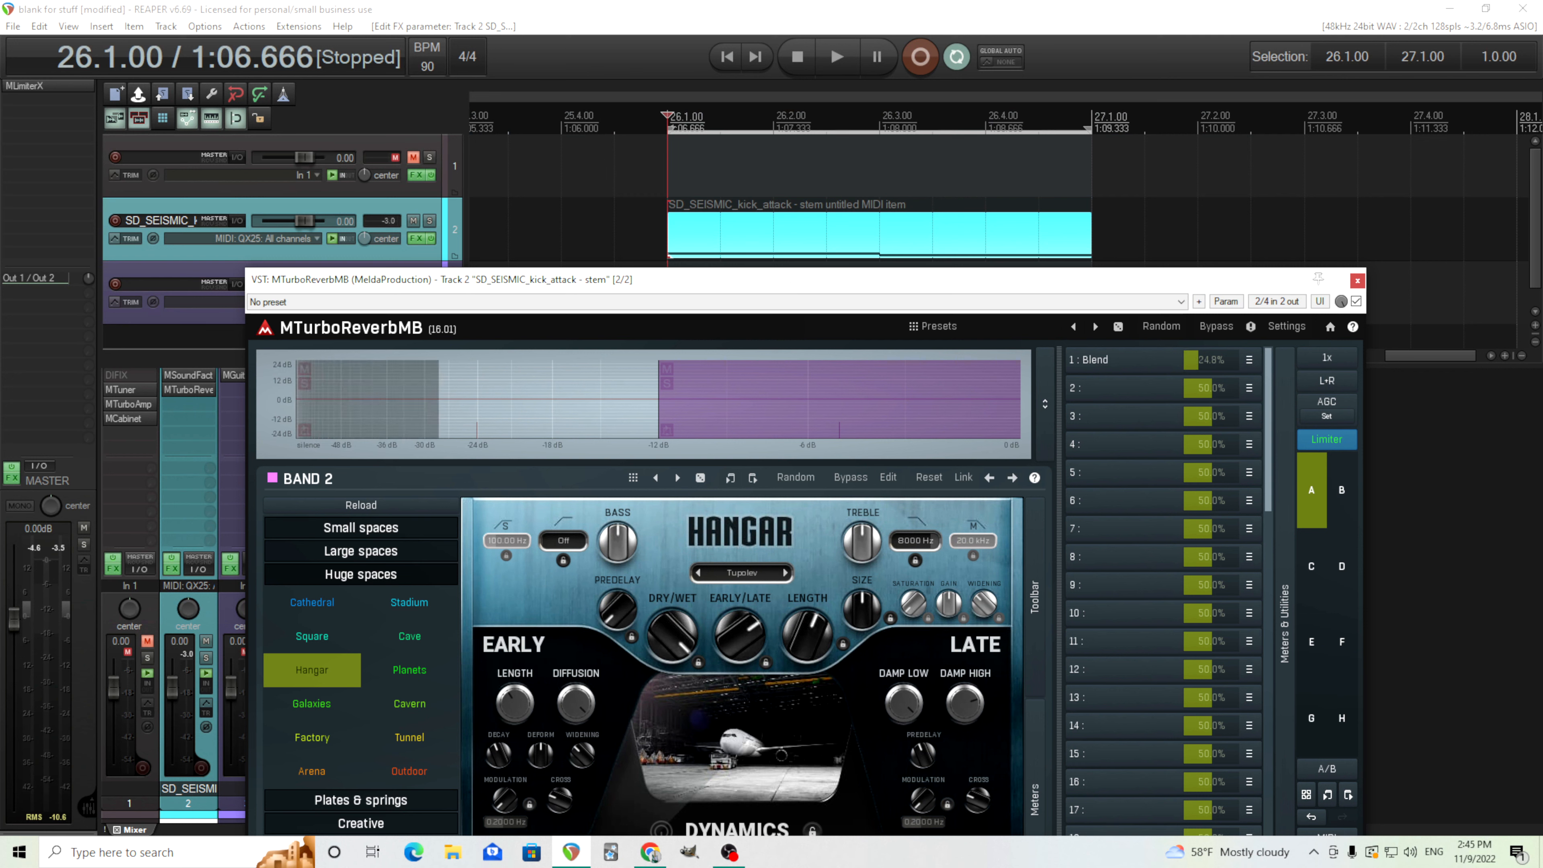
left_click(836, 68)
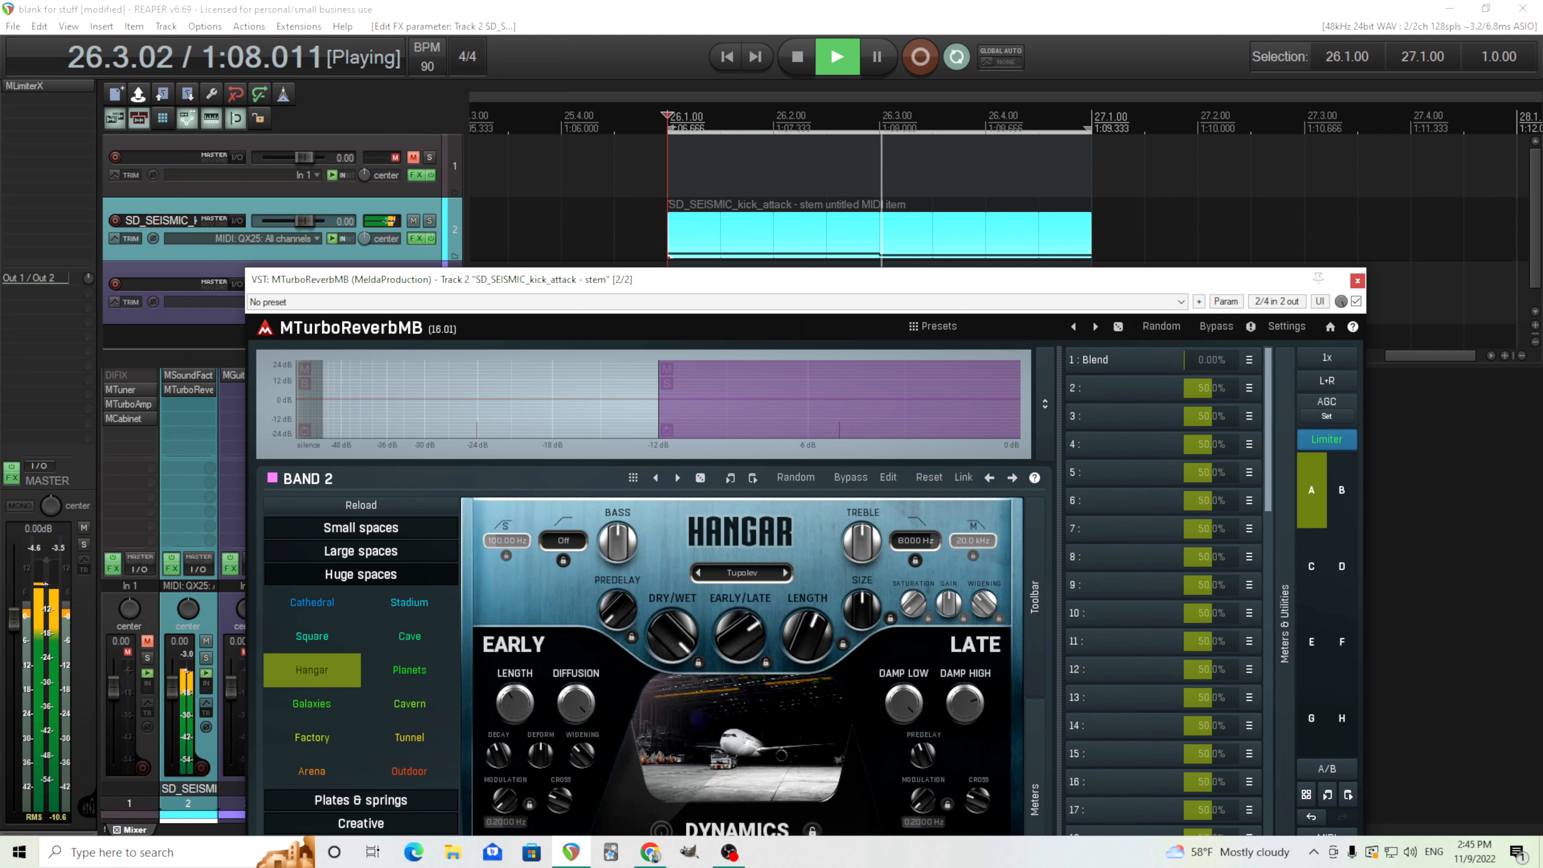
Stop playback and set the lower value of band 1's global Volume range to -20 dB in Blend's settings
left_click(798, 57)
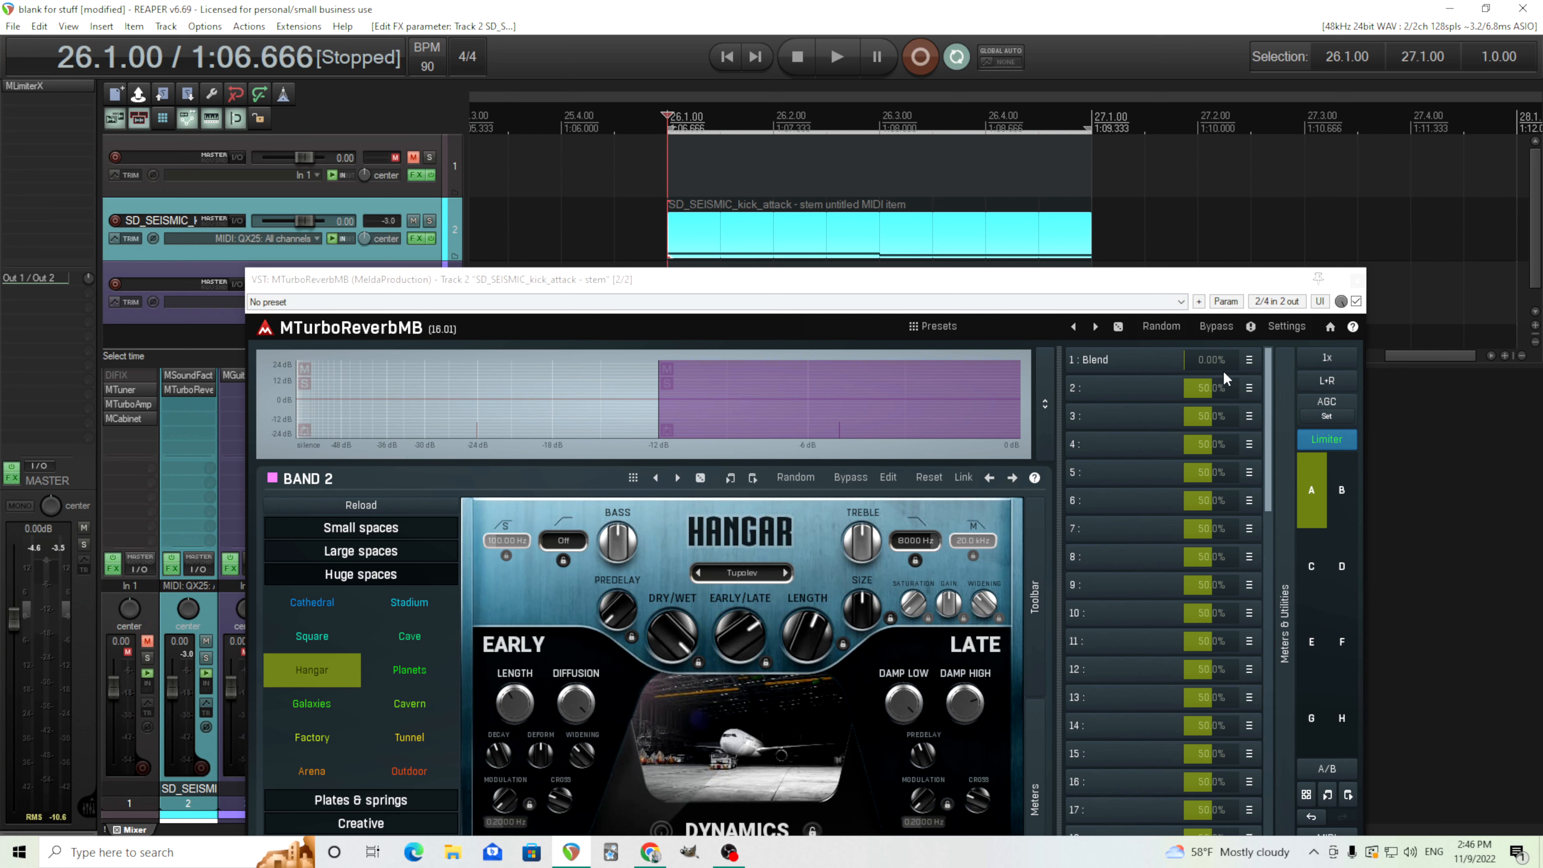
left_click_drag(916, 288, 918, 214)
left_click(1091, 275)
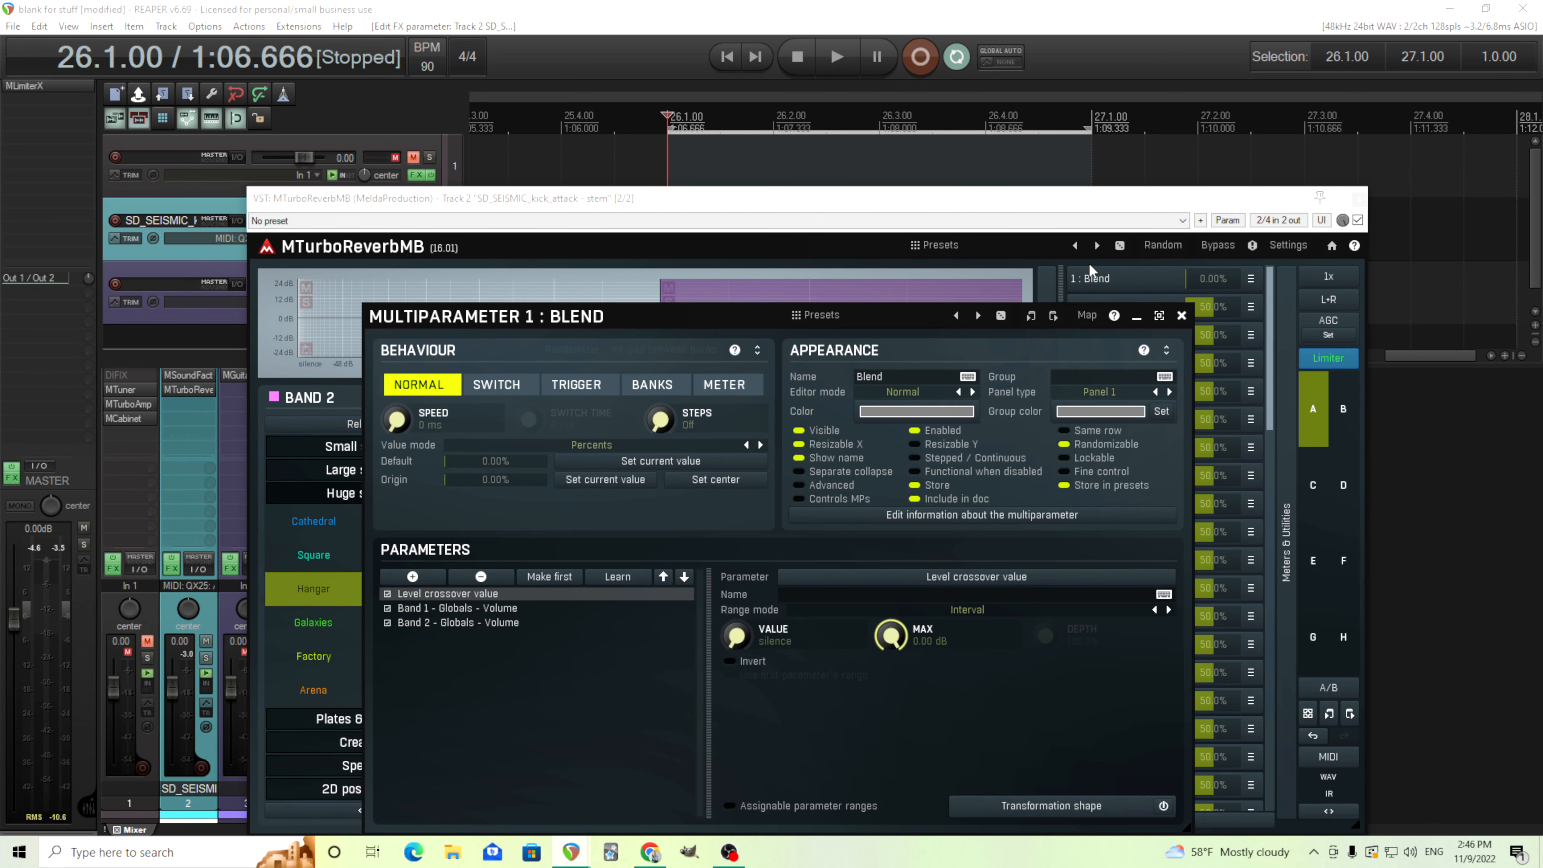
left_click(517, 608)
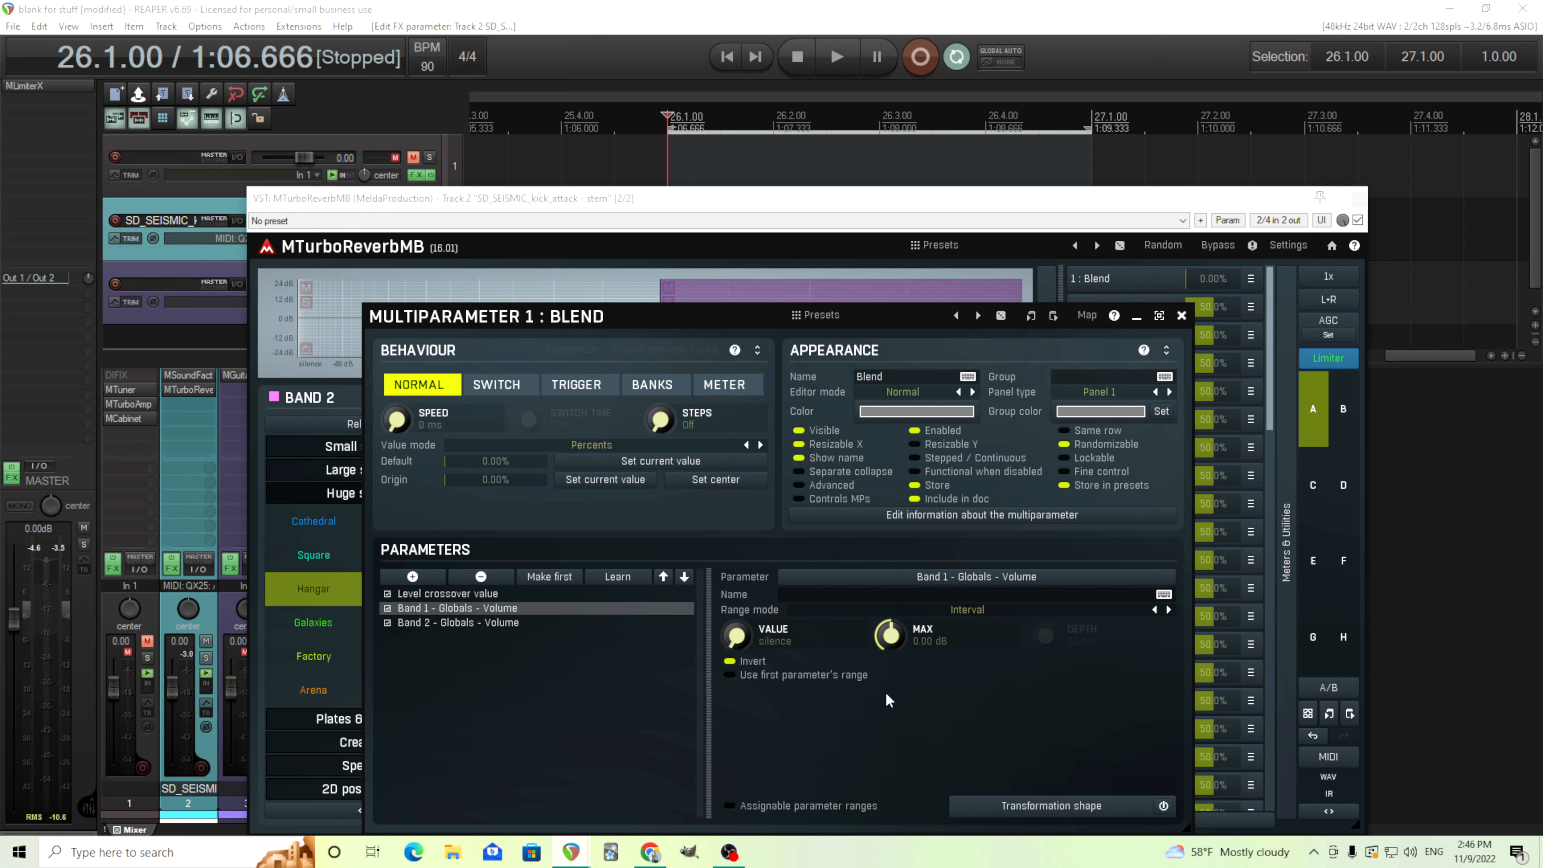
double_click(738, 636)
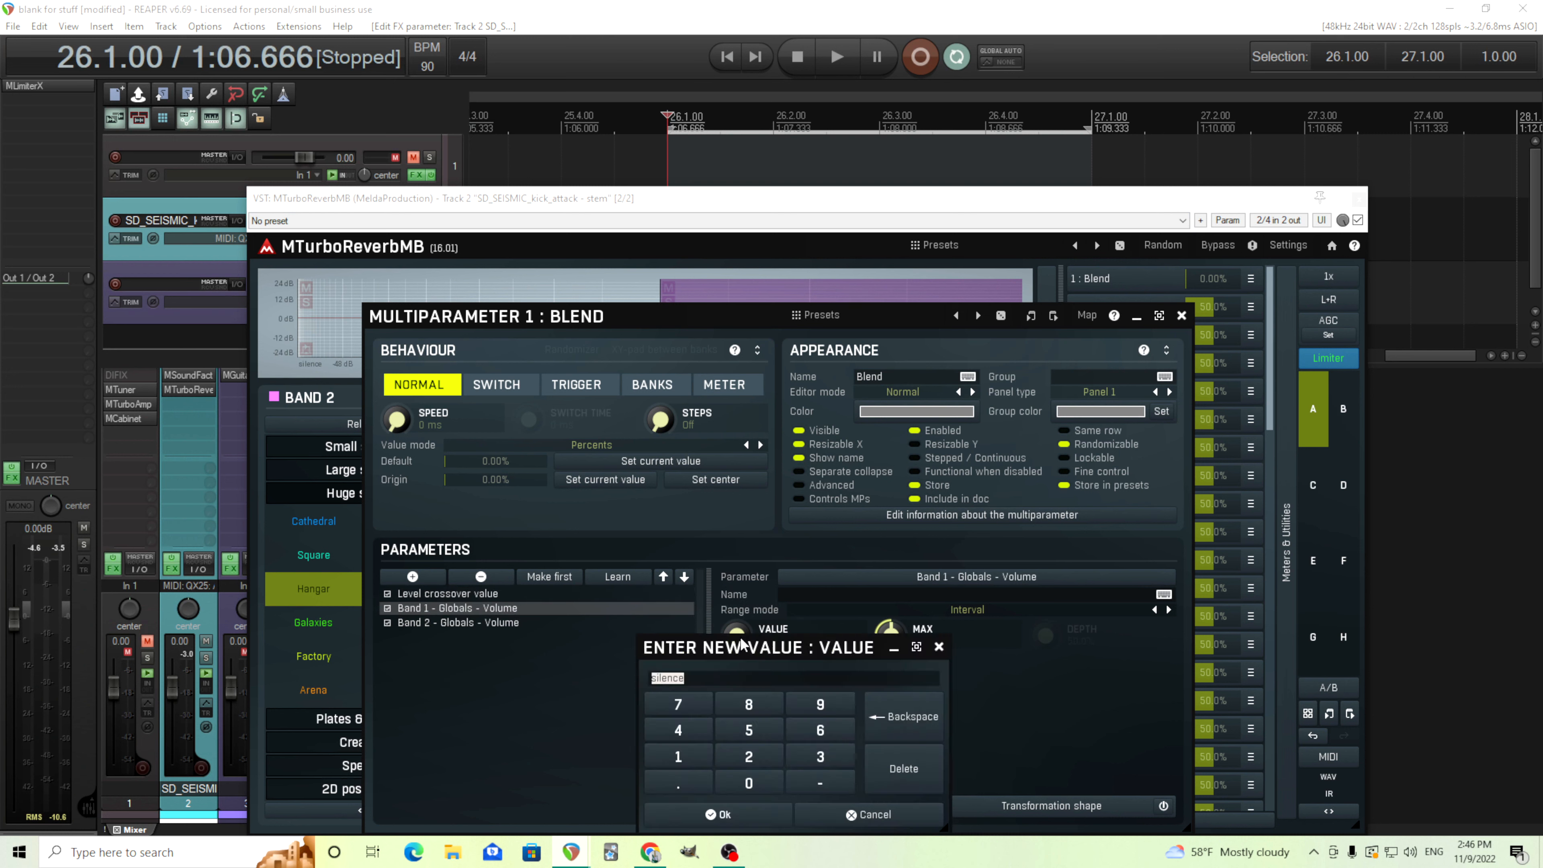
left_click(820, 784)
left_click(749, 757)
left_click(749, 783)
left_click(719, 814)
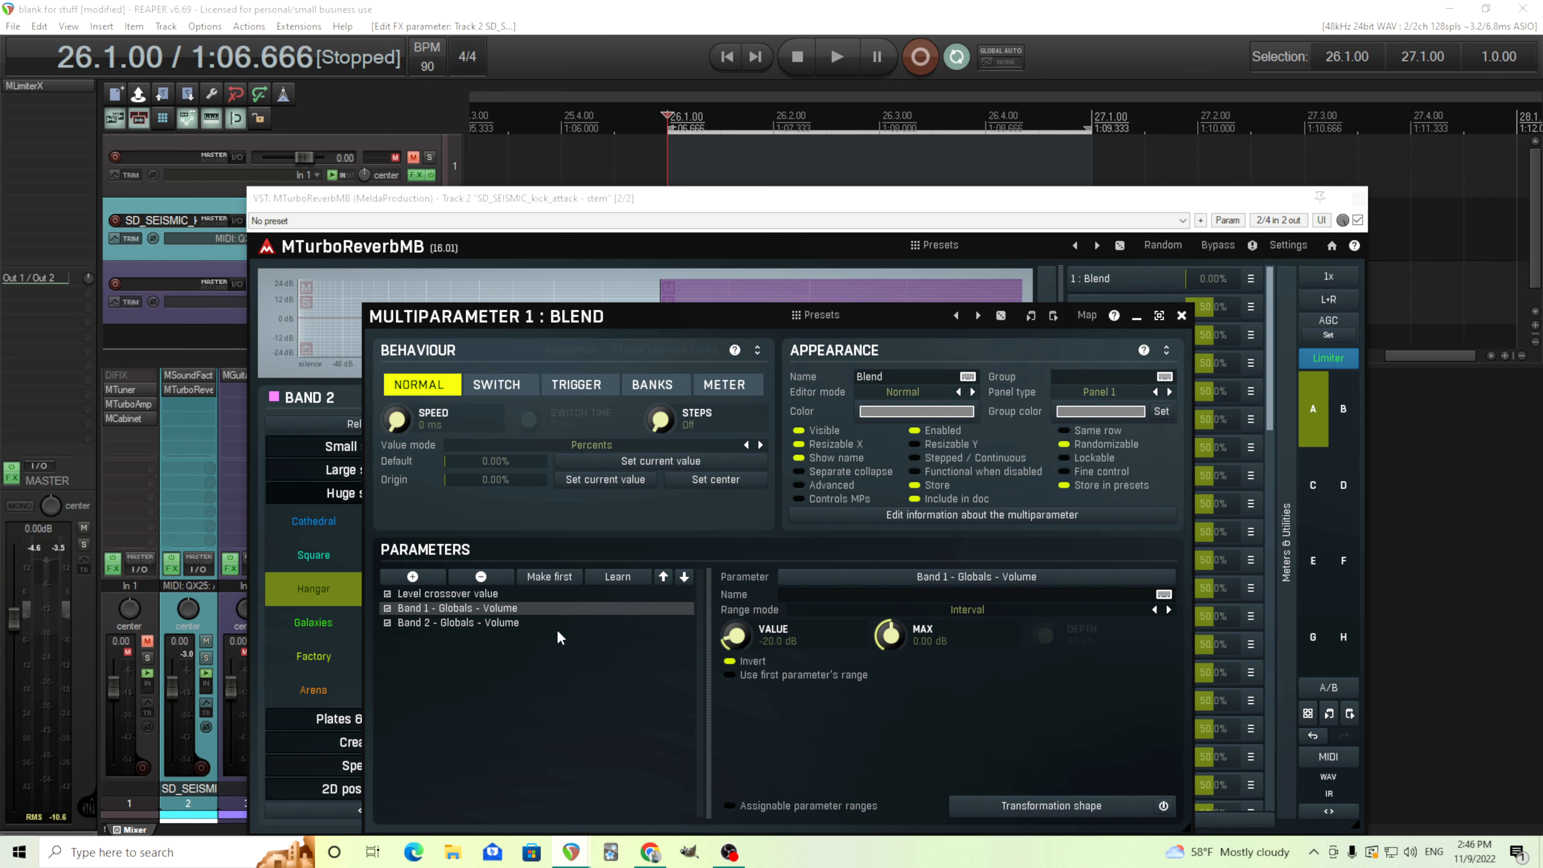
Set the lower value of band 2's global Volume range to -20 dB and close Blend's settings
left_click(547, 622)
double_click(735, 636)
left_click(821, 783)
left_click(749, 757)
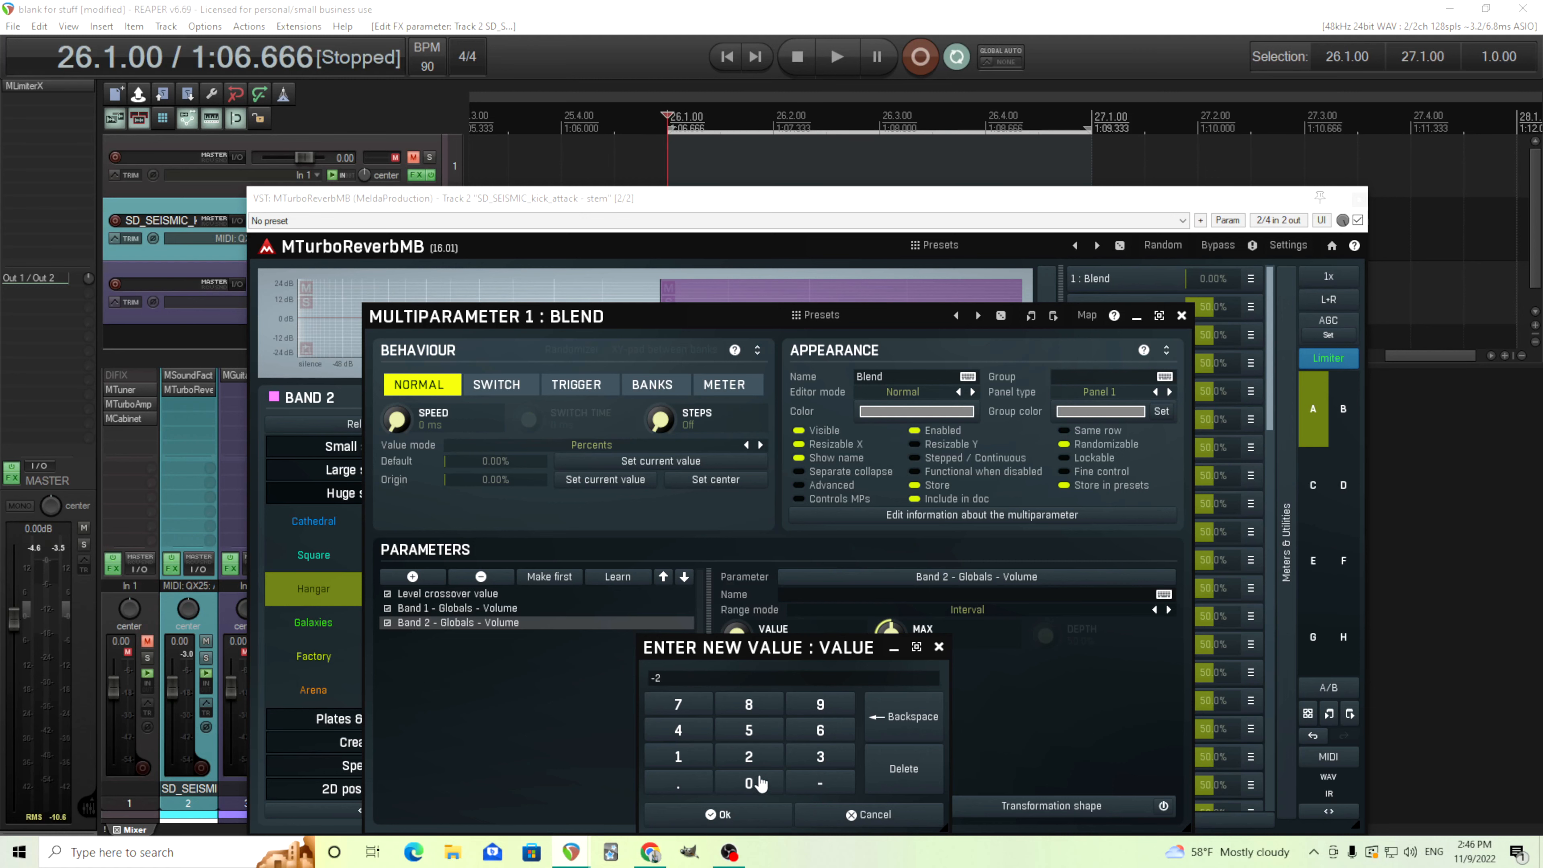
left_click(760, 783)
left_click(781, 817)
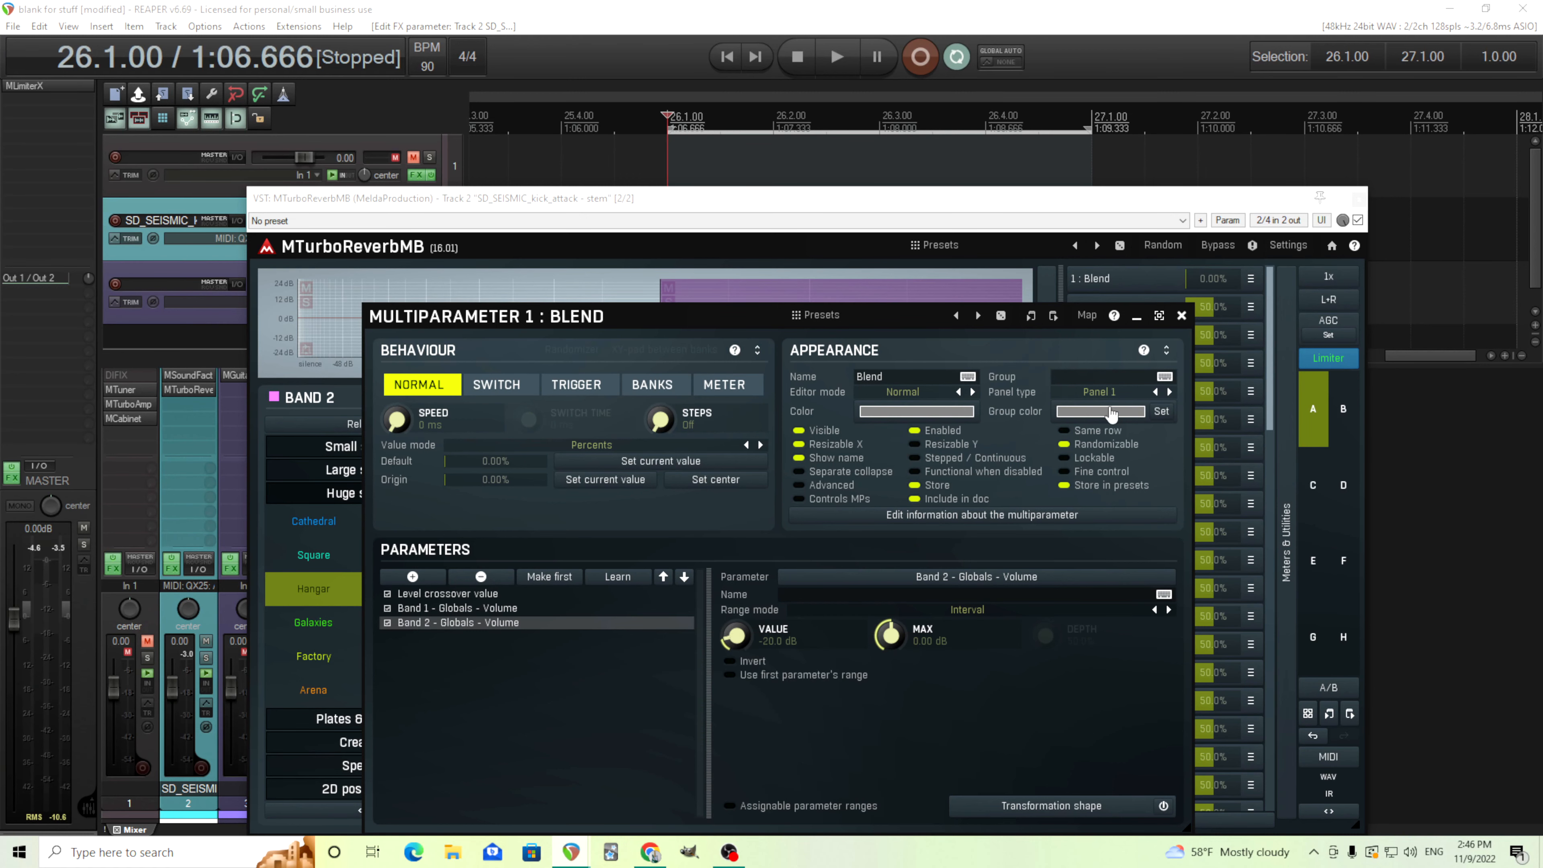
left_click(1181, 316)
Play the kick loop with the reverb window moved off its item, raise Blend from 0% to 100%, and stop playback
mouse_move(1213, 280)
left_mouse_down()
mouse_move(1240, 280)
mouse_move(1213, 280)
left_mouse_up()
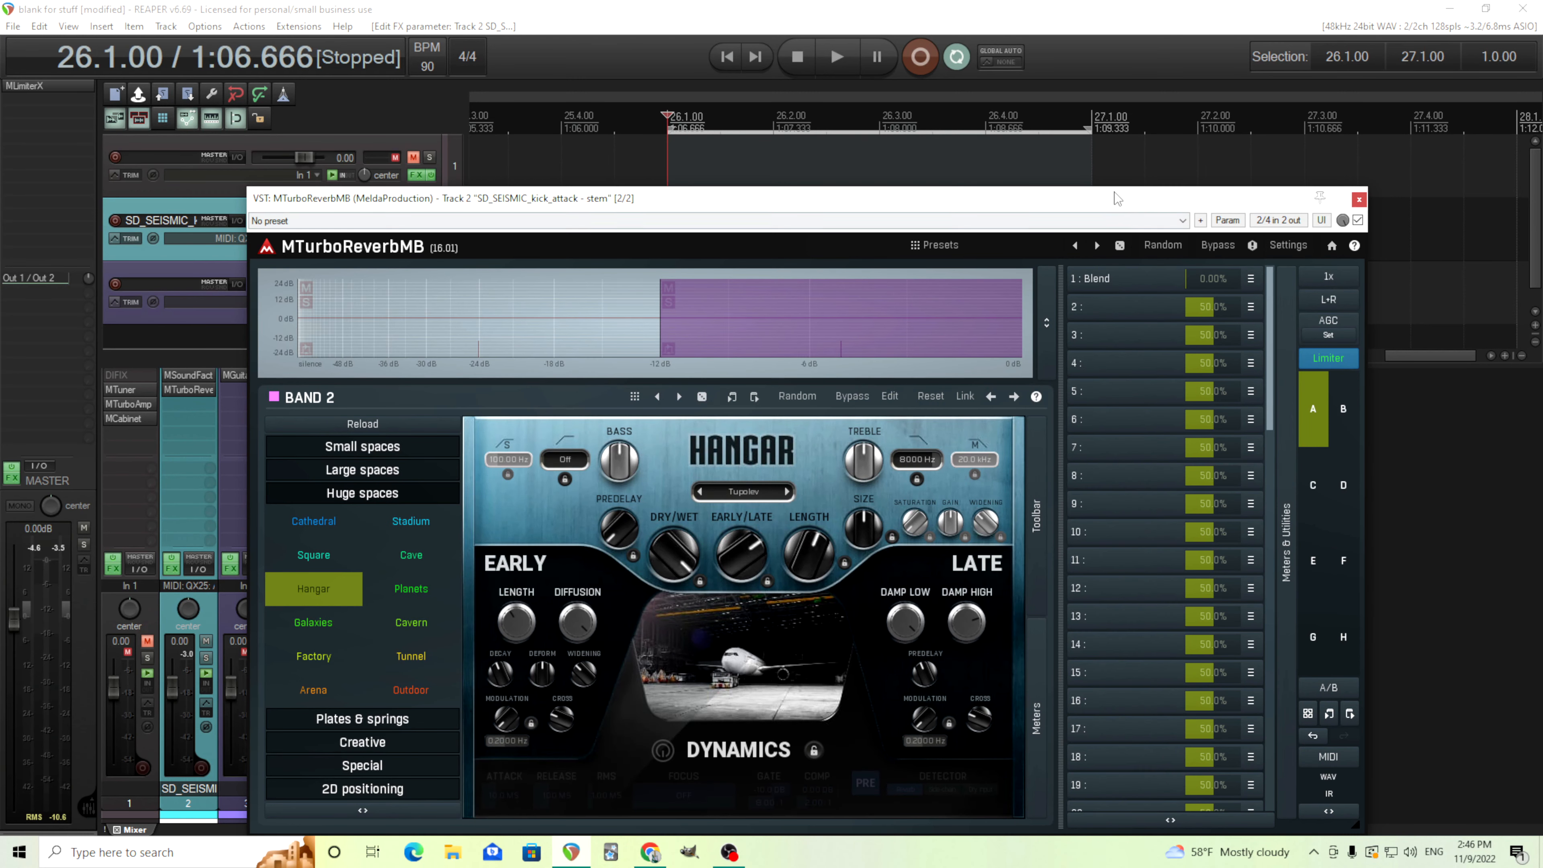
left_click_drag(1112, 191, 1098, 307)
left_click(843, 60)
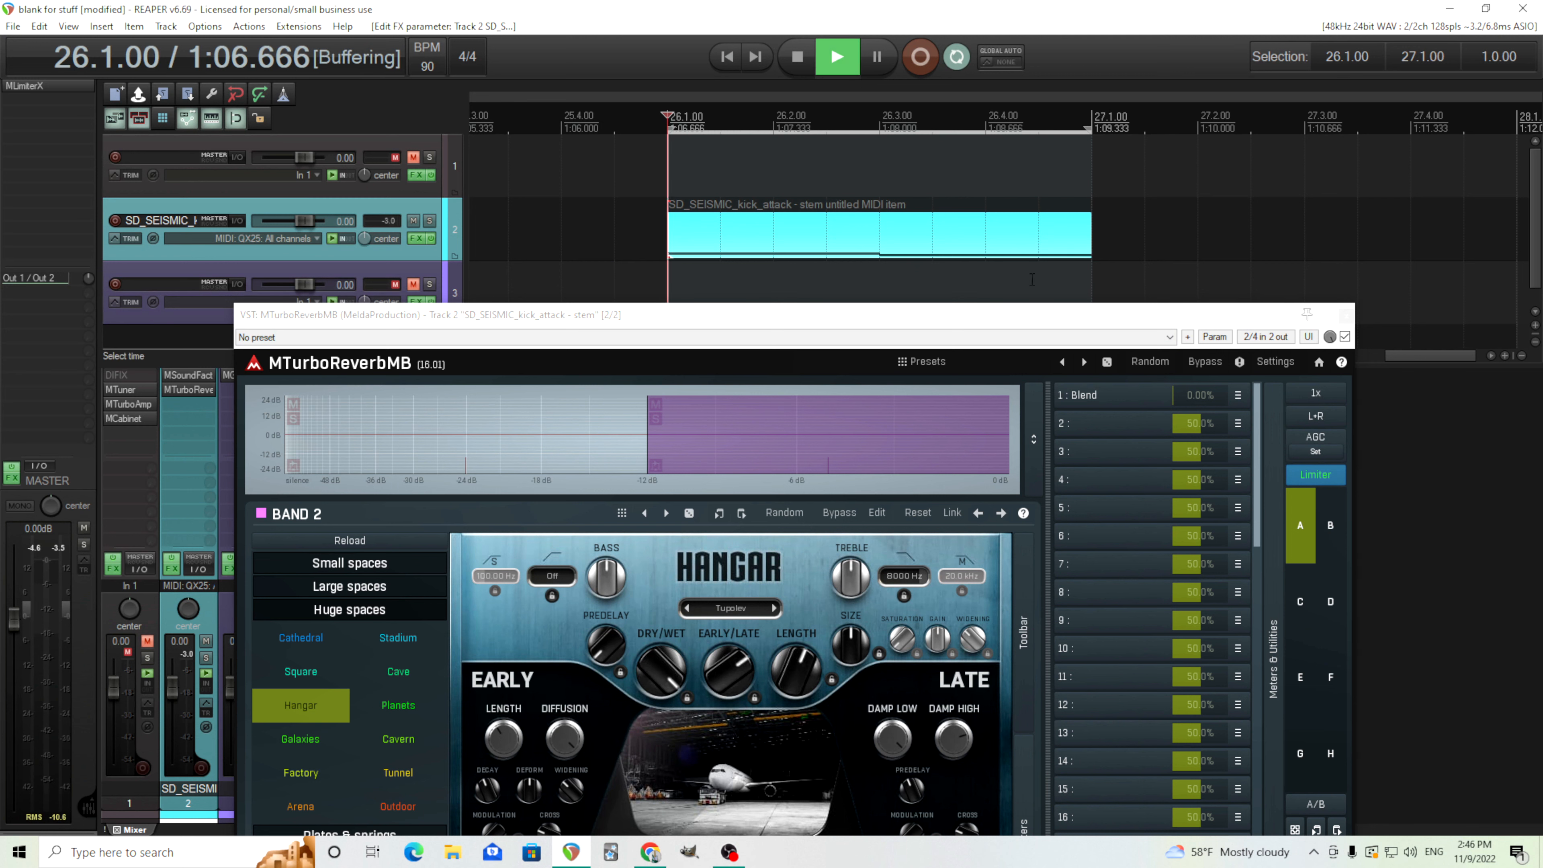
mouse_move(1198, 396)
left_mouse_down()
mouse_move(1253, 395)
mouse_move(1198, 395)
left_mouse_up()
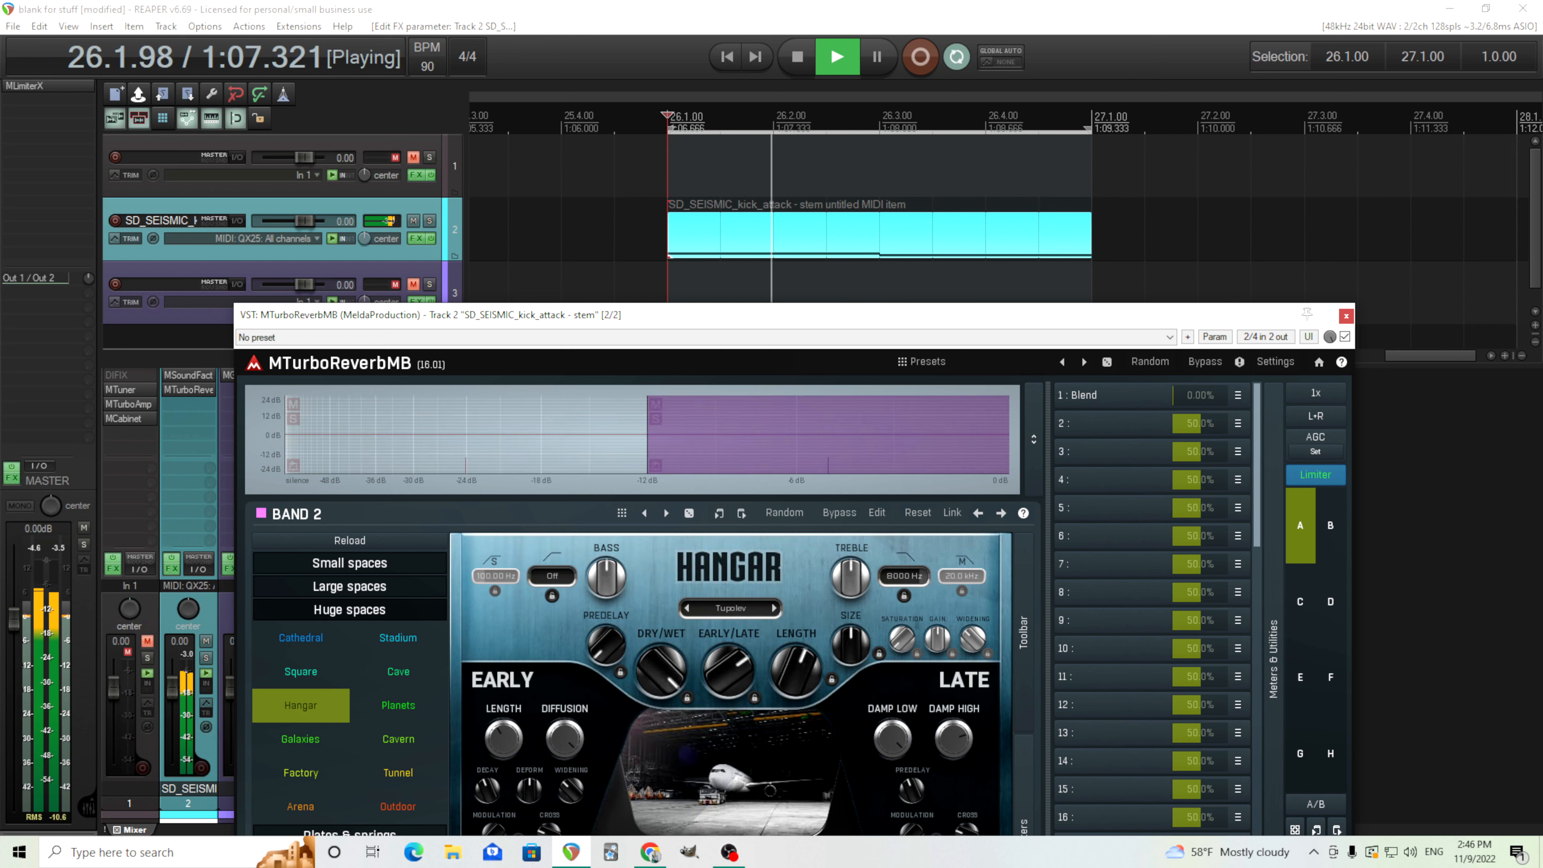
left_click_drag(1199, 395, 1253, 396)
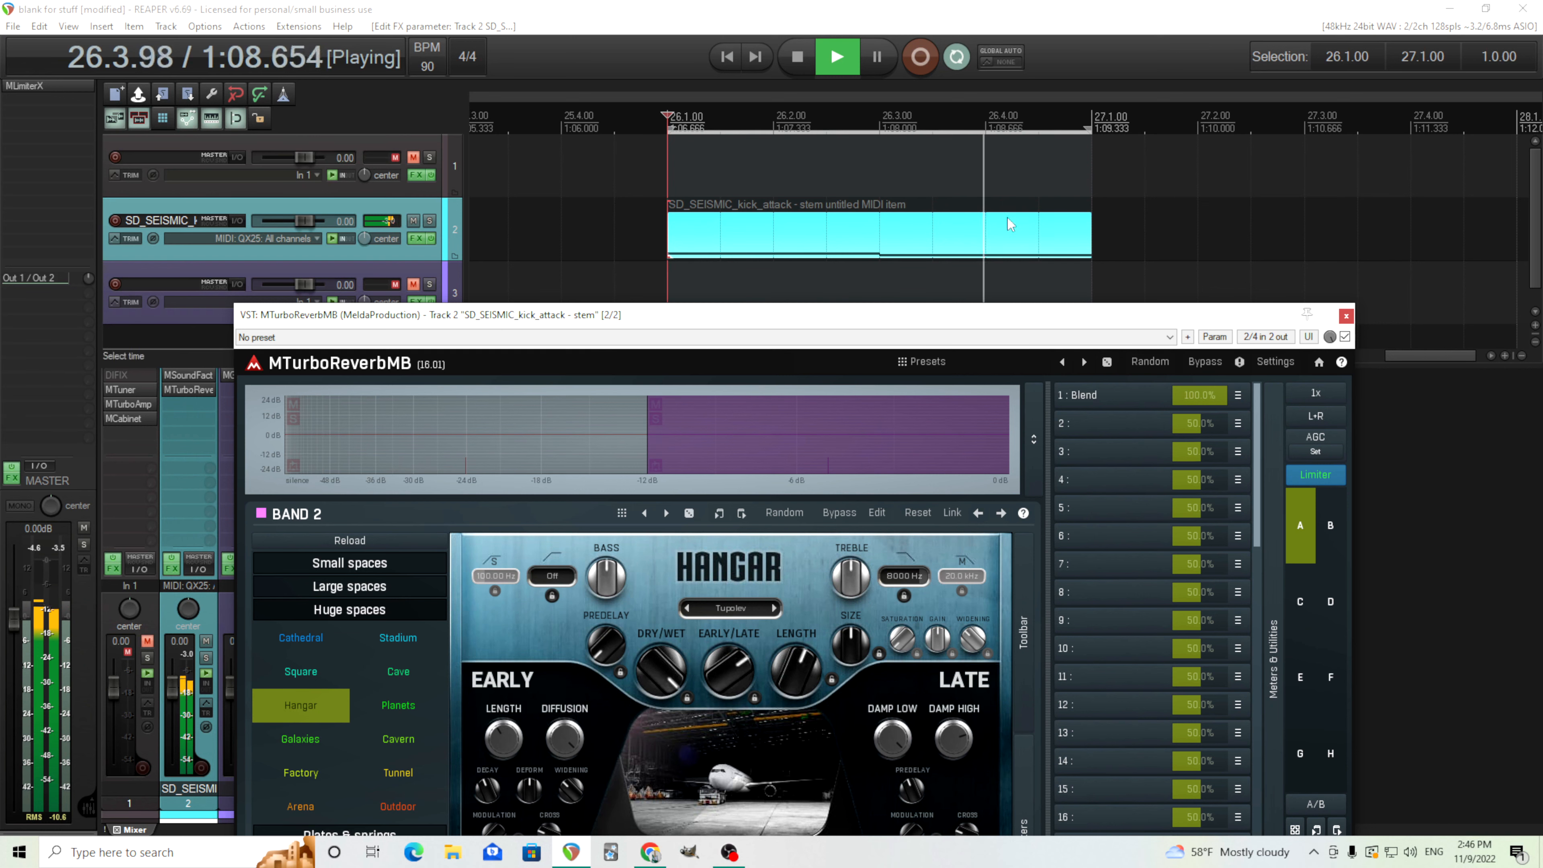
left_click(797, 57)
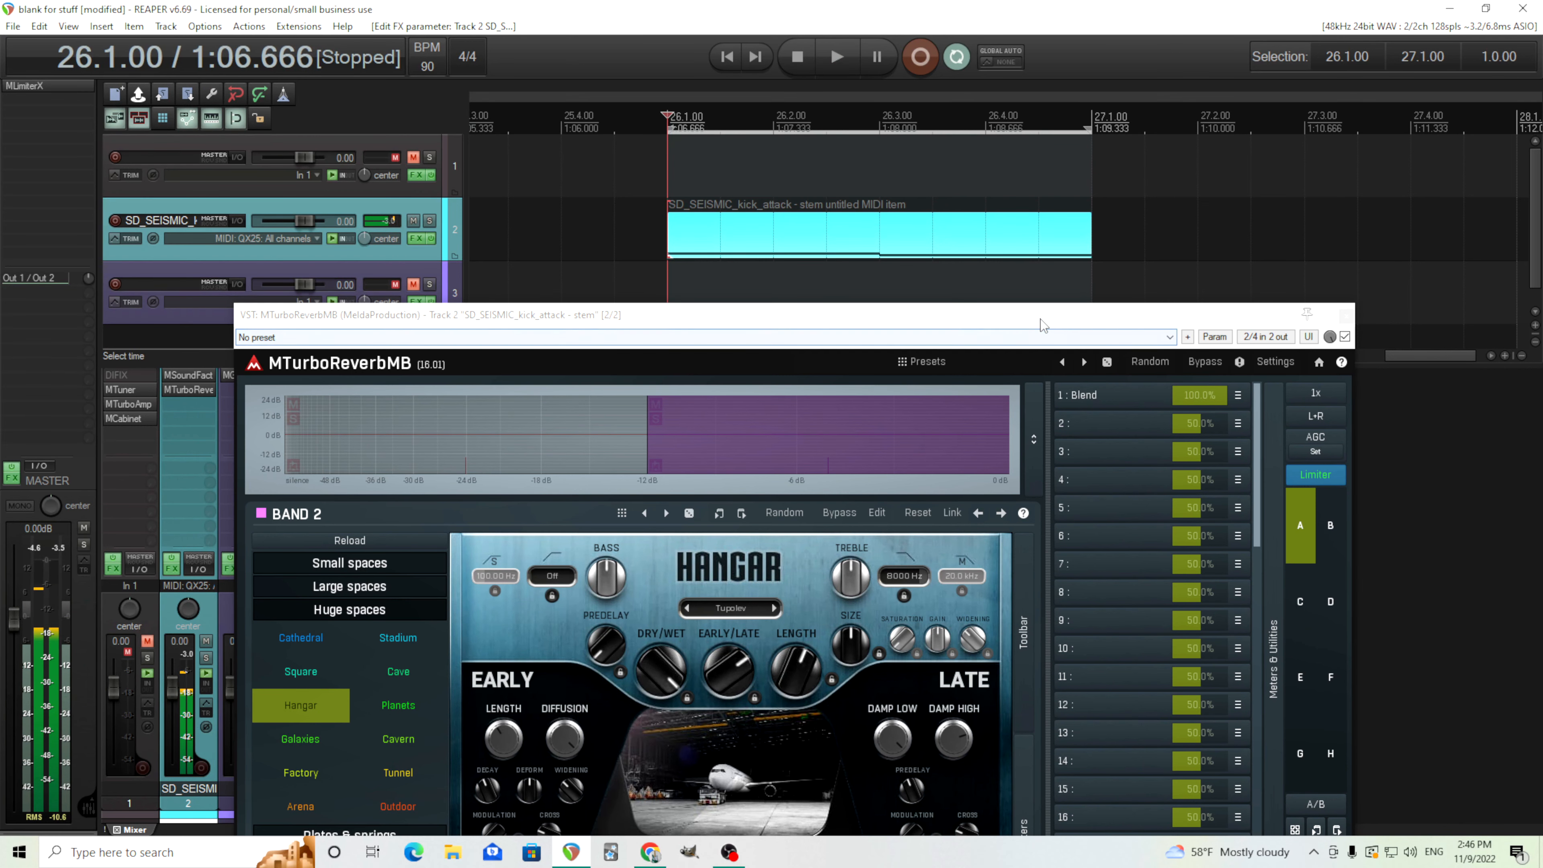
Return Blend to 0% and select band 1's global Volume in the multiparameter's settings
left_click_drag(1044, 323, 1051, 165)
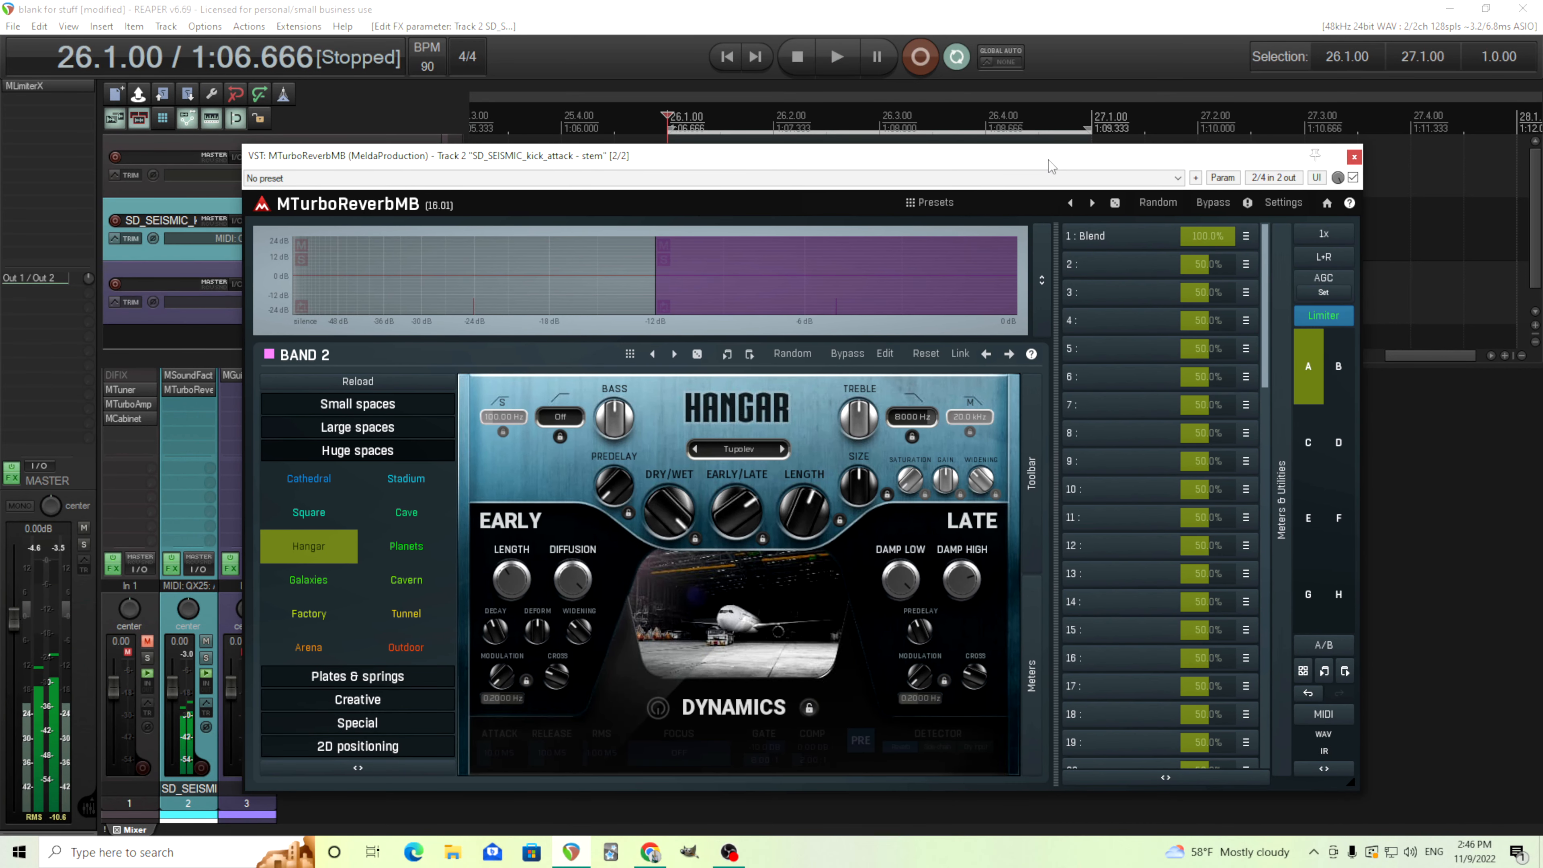
left_click_drag(1203, 237, 1148, 240)
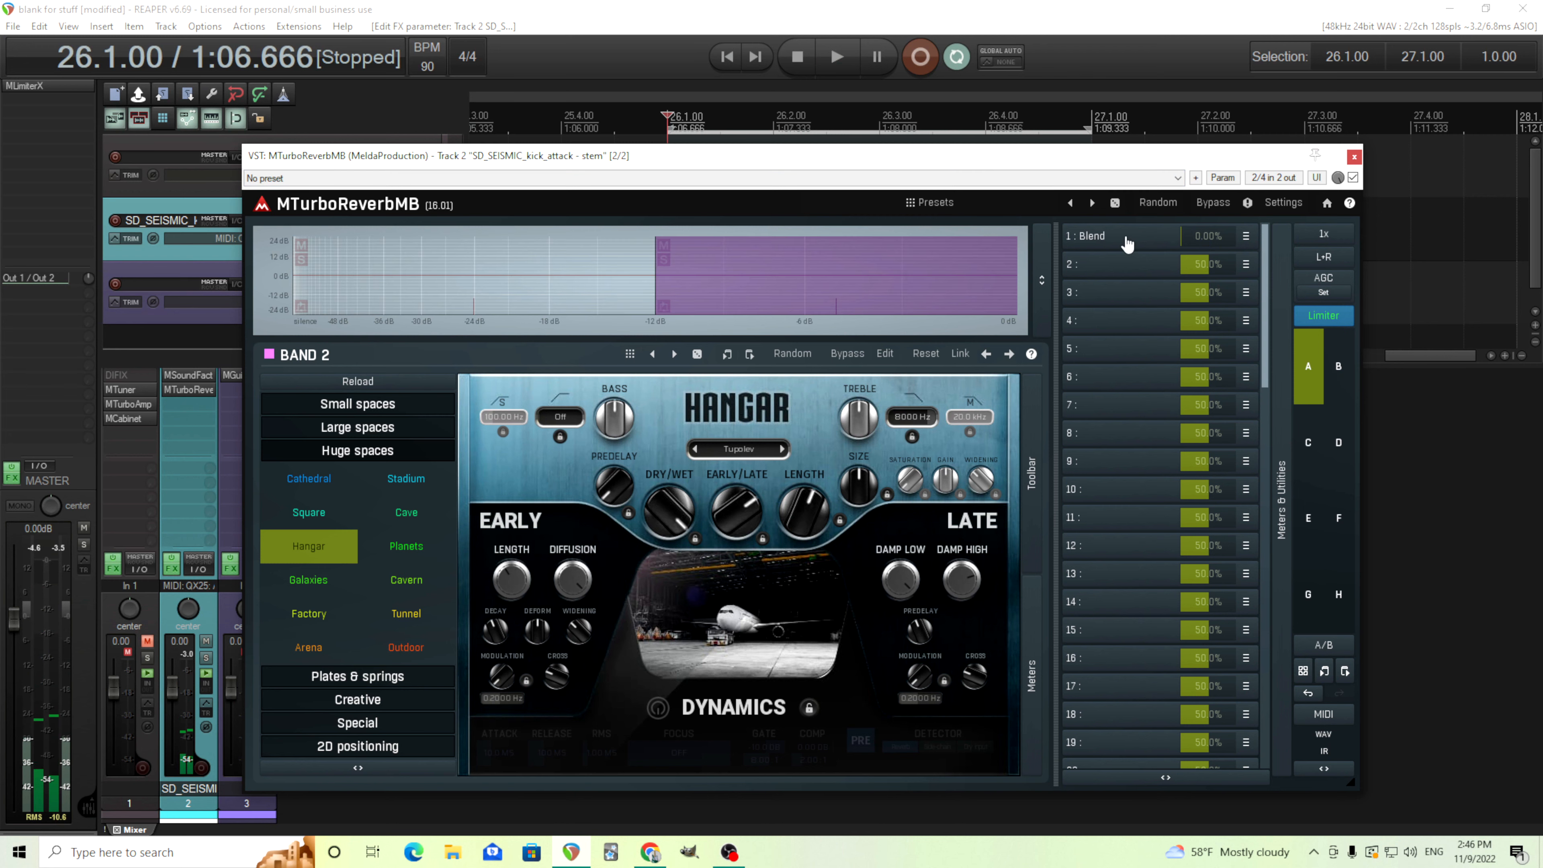
left_click(1126, 241)
left_click(538, 609)
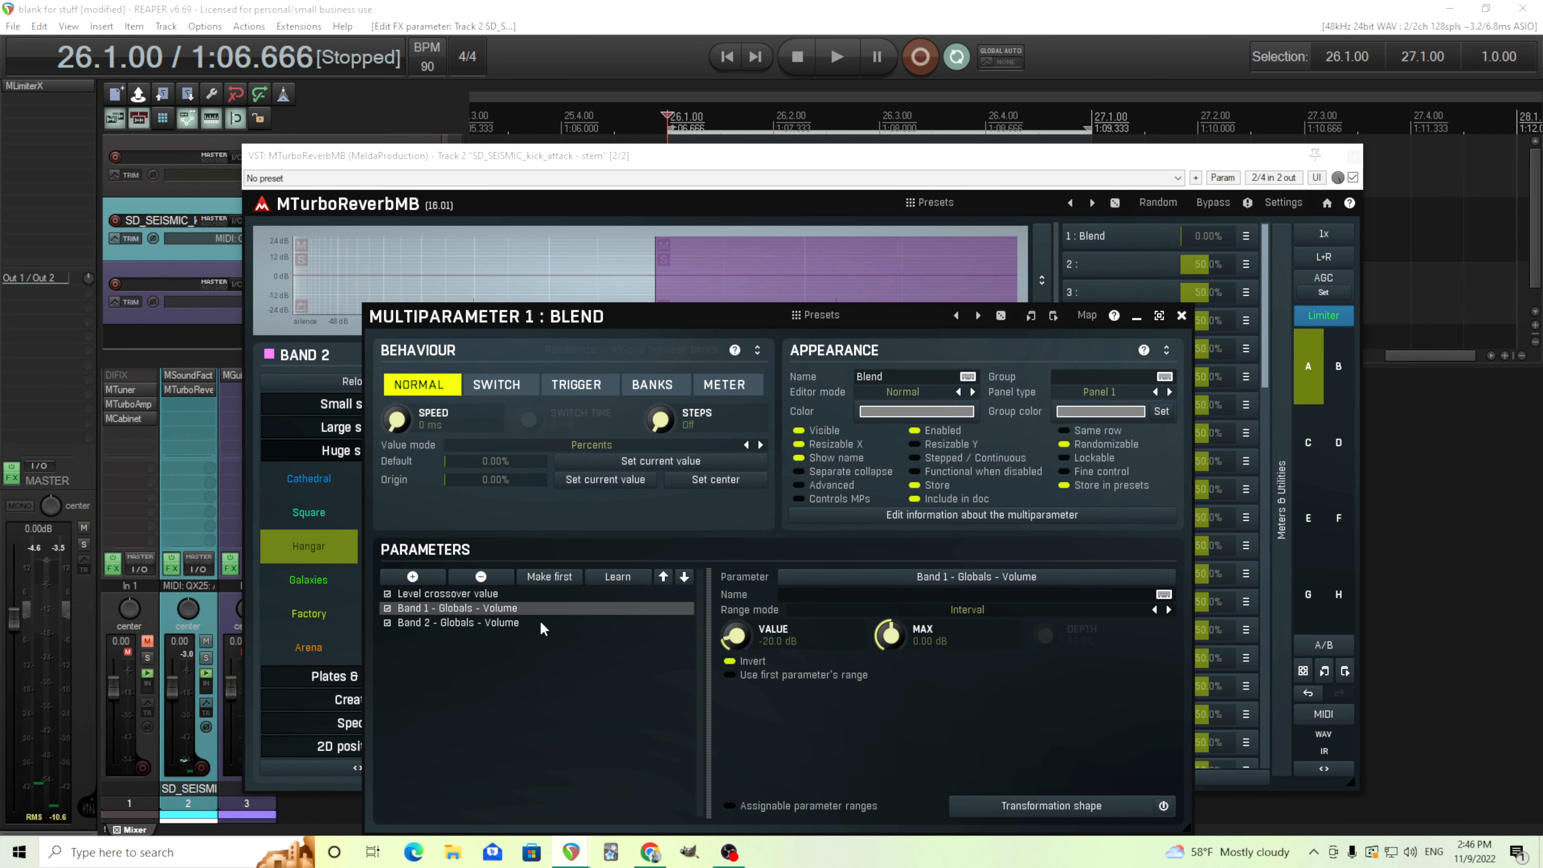
Enable the transformation shape for band 1's Volume and dismiss its curve editor without reshaping the curve
left_click_drag(473, 319, 711, 344)
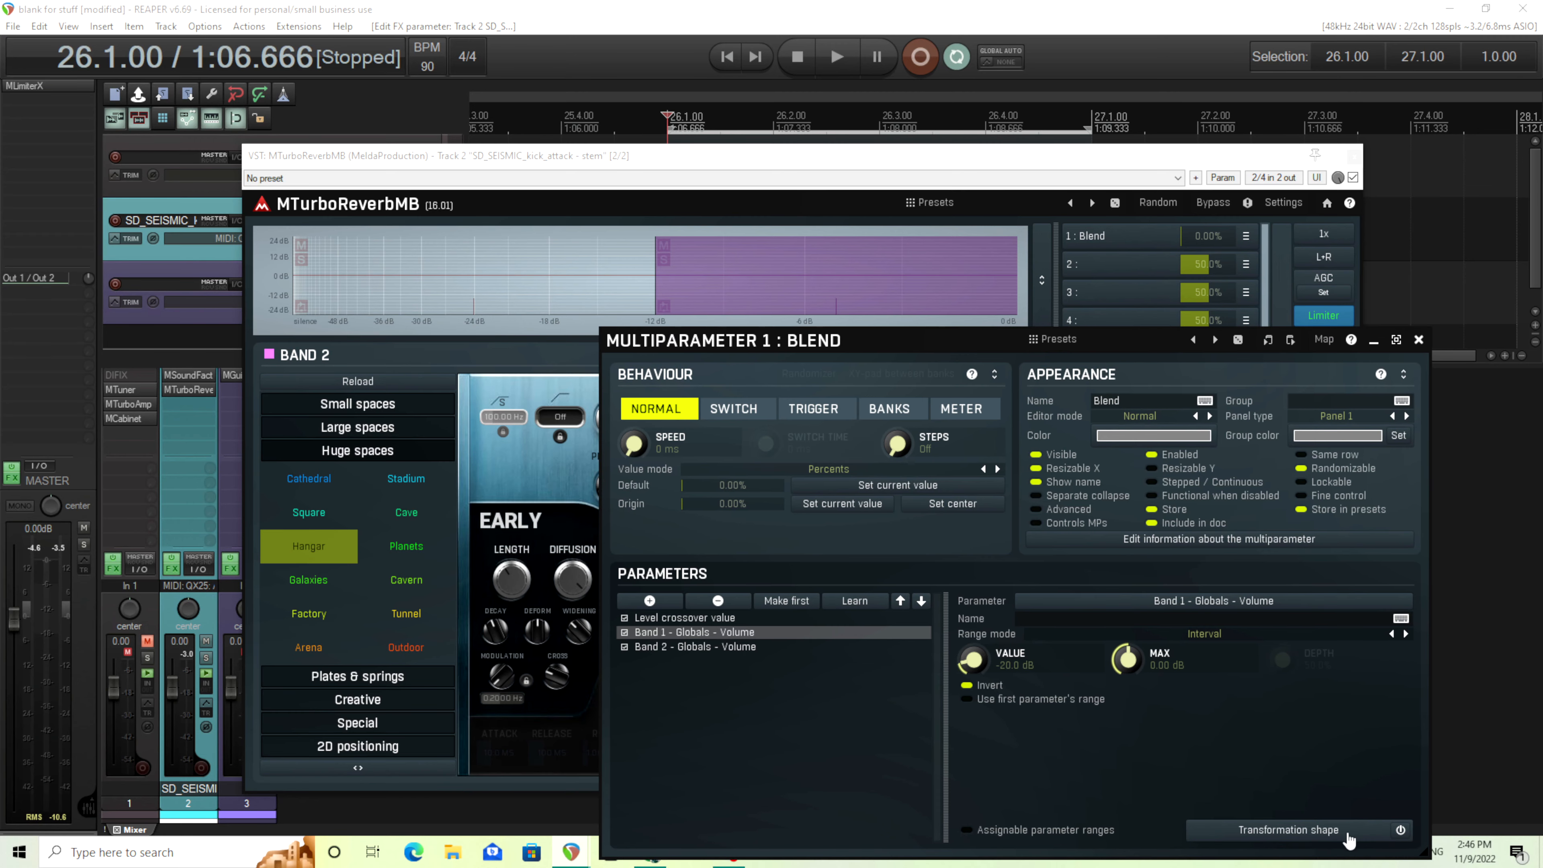
left_click(1380, 834)
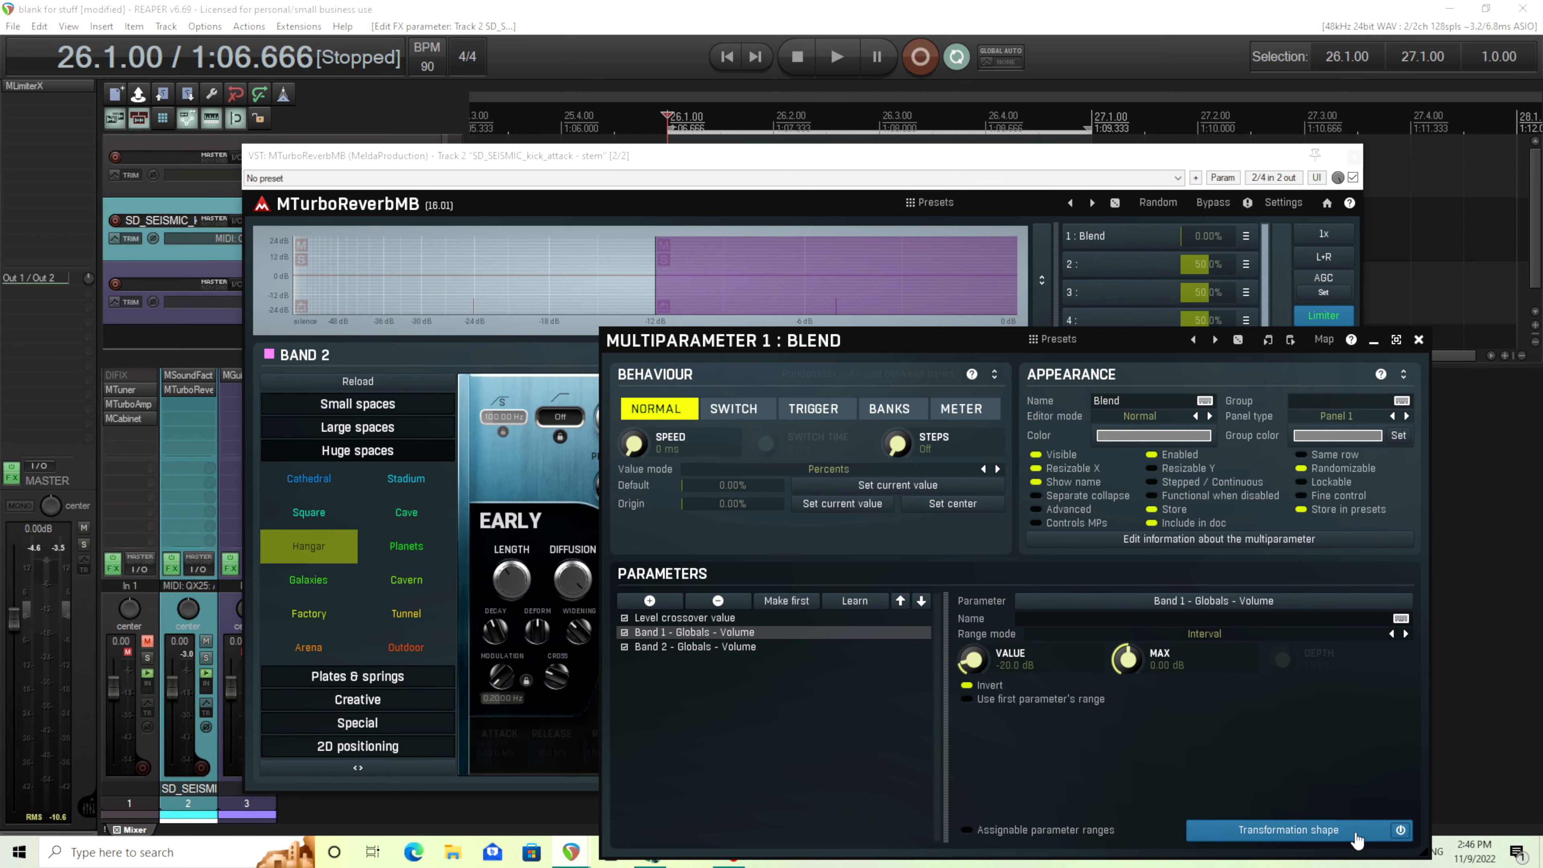
left_click_drag(698, 236, 951, 374)
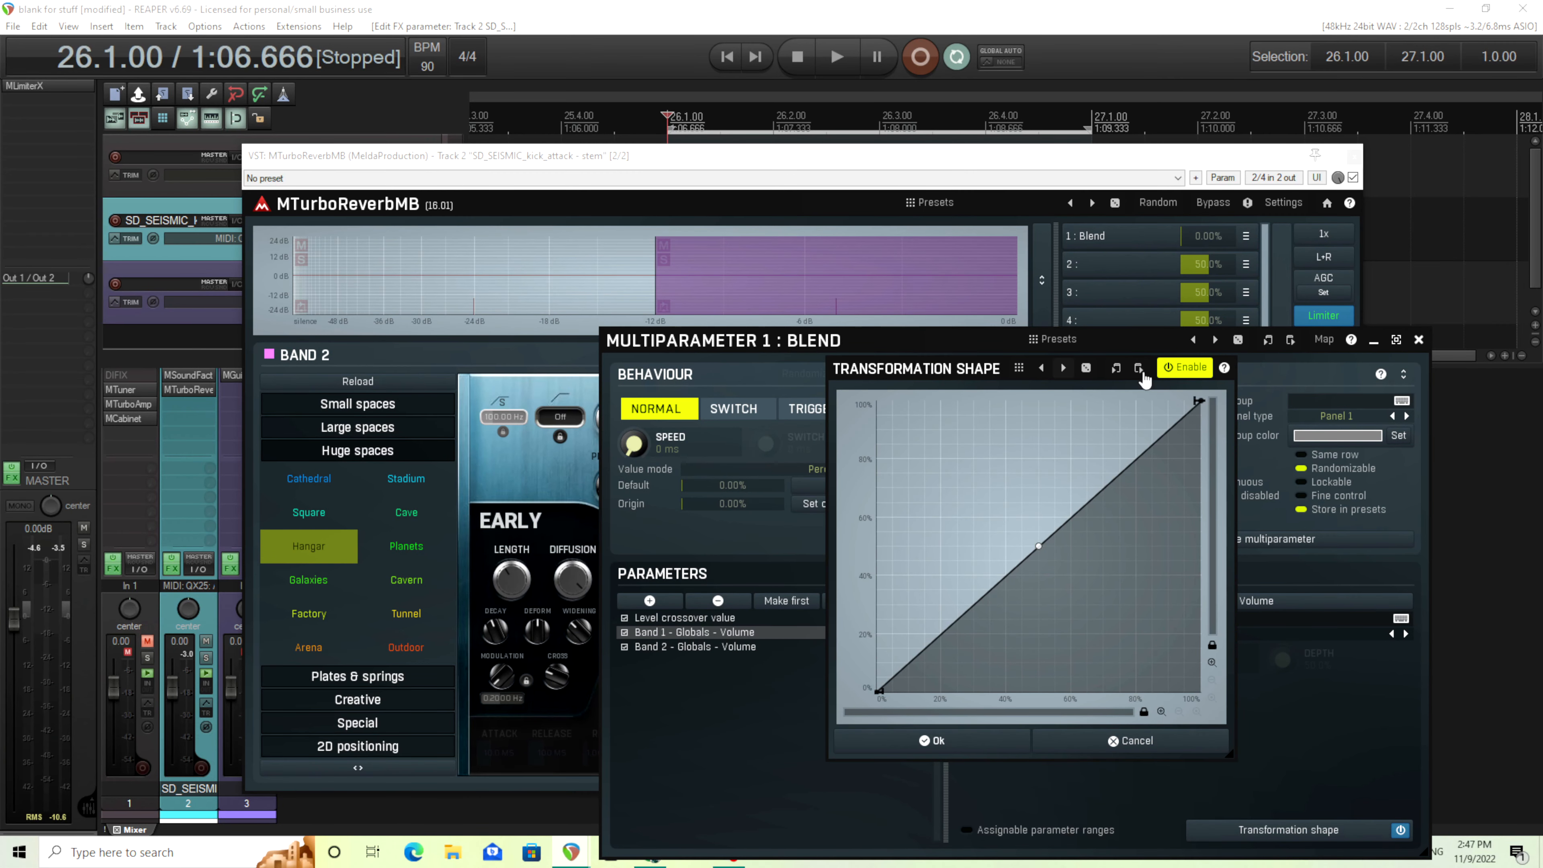
left_click(1131, 741)
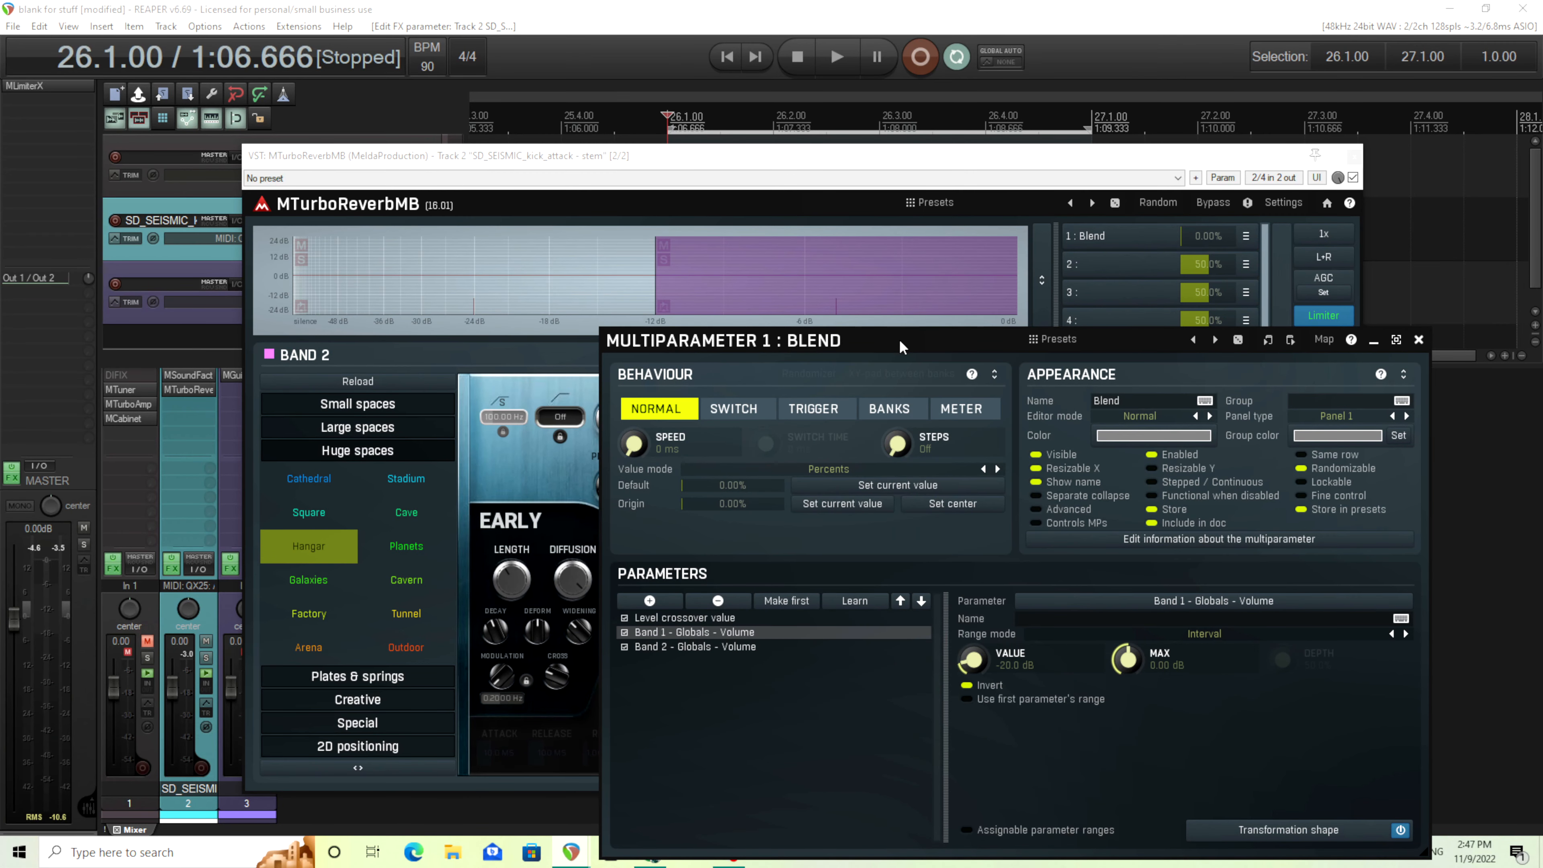
Show band 2's detailed edit parameters and place Blend's settings window so band 2's global Volume stays uncovered
left_click_drag(871, 345, 948, 530)
left_click(885, 358)
left_click_drag(821, 536, 754, 236)
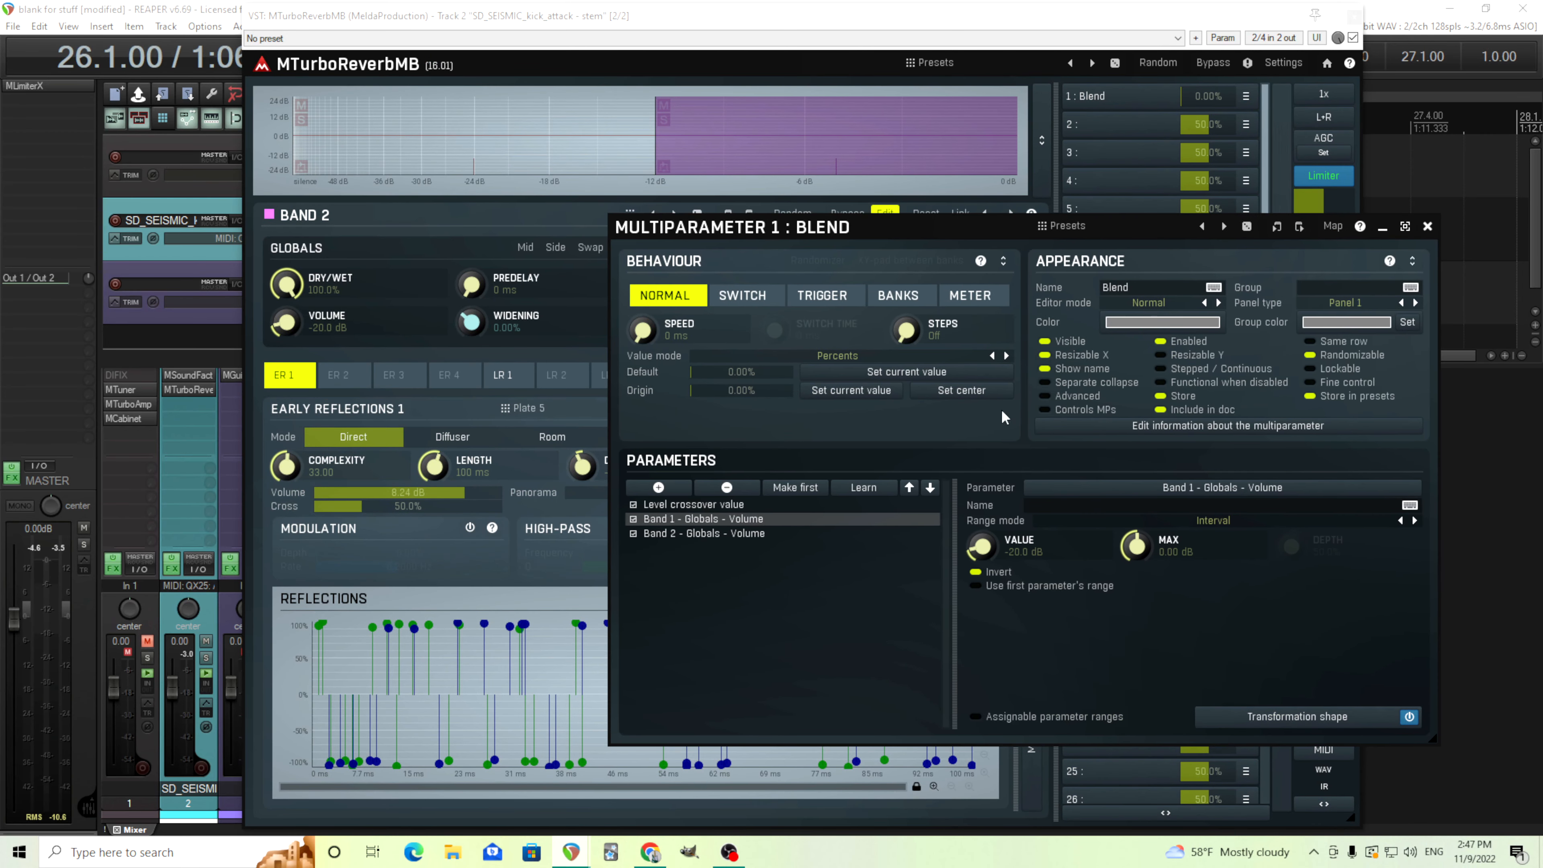
Try bending band 1's Volume transformation curve slightly upward and reset it to a straight line
left_click(1319, 718)
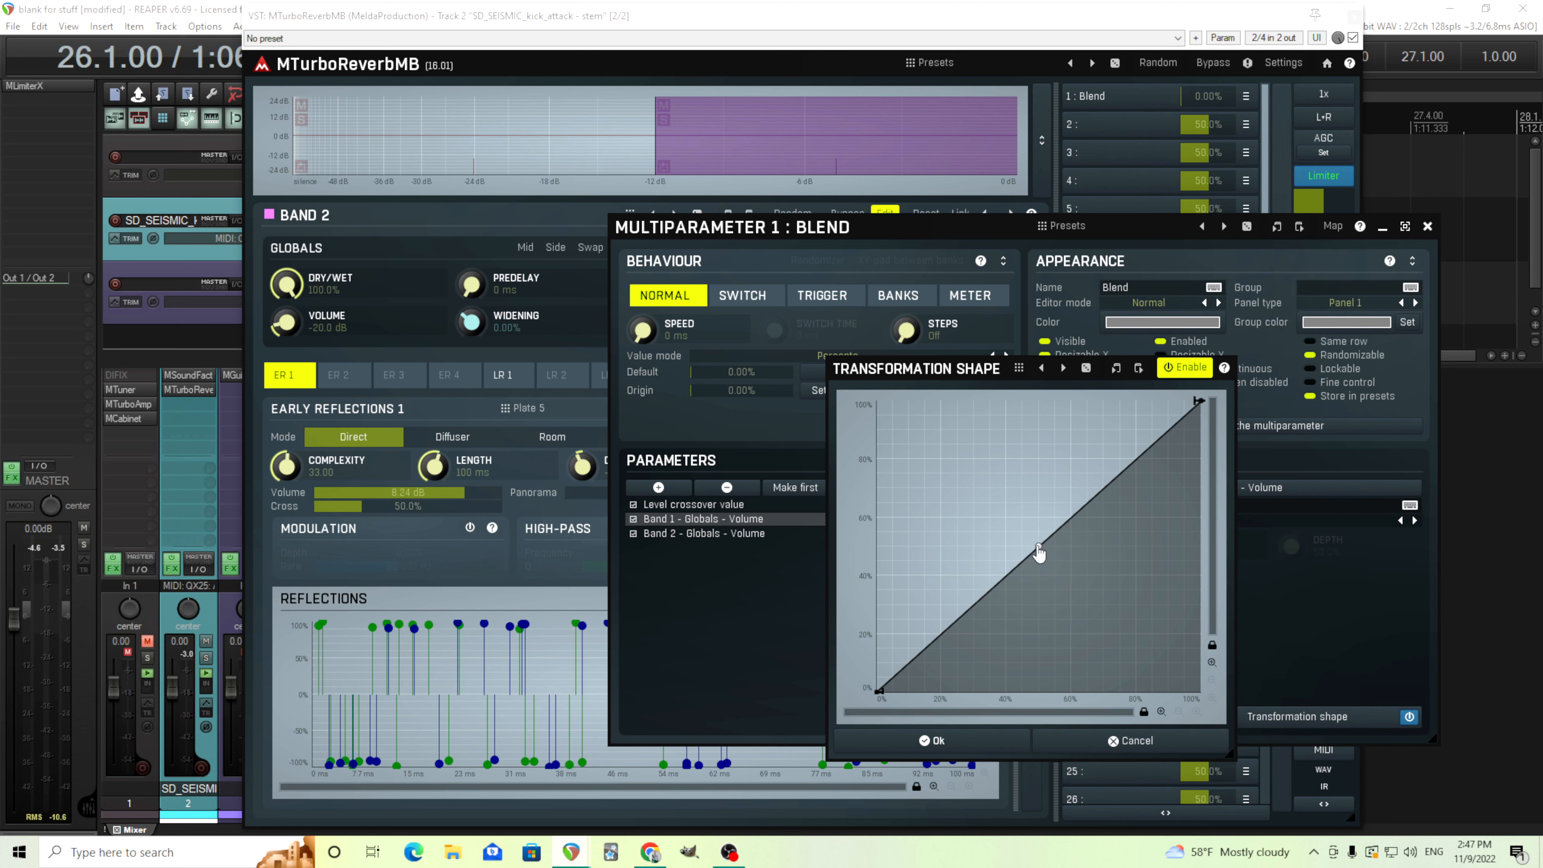
left_click_drag(1039, 552, 1007, 535)
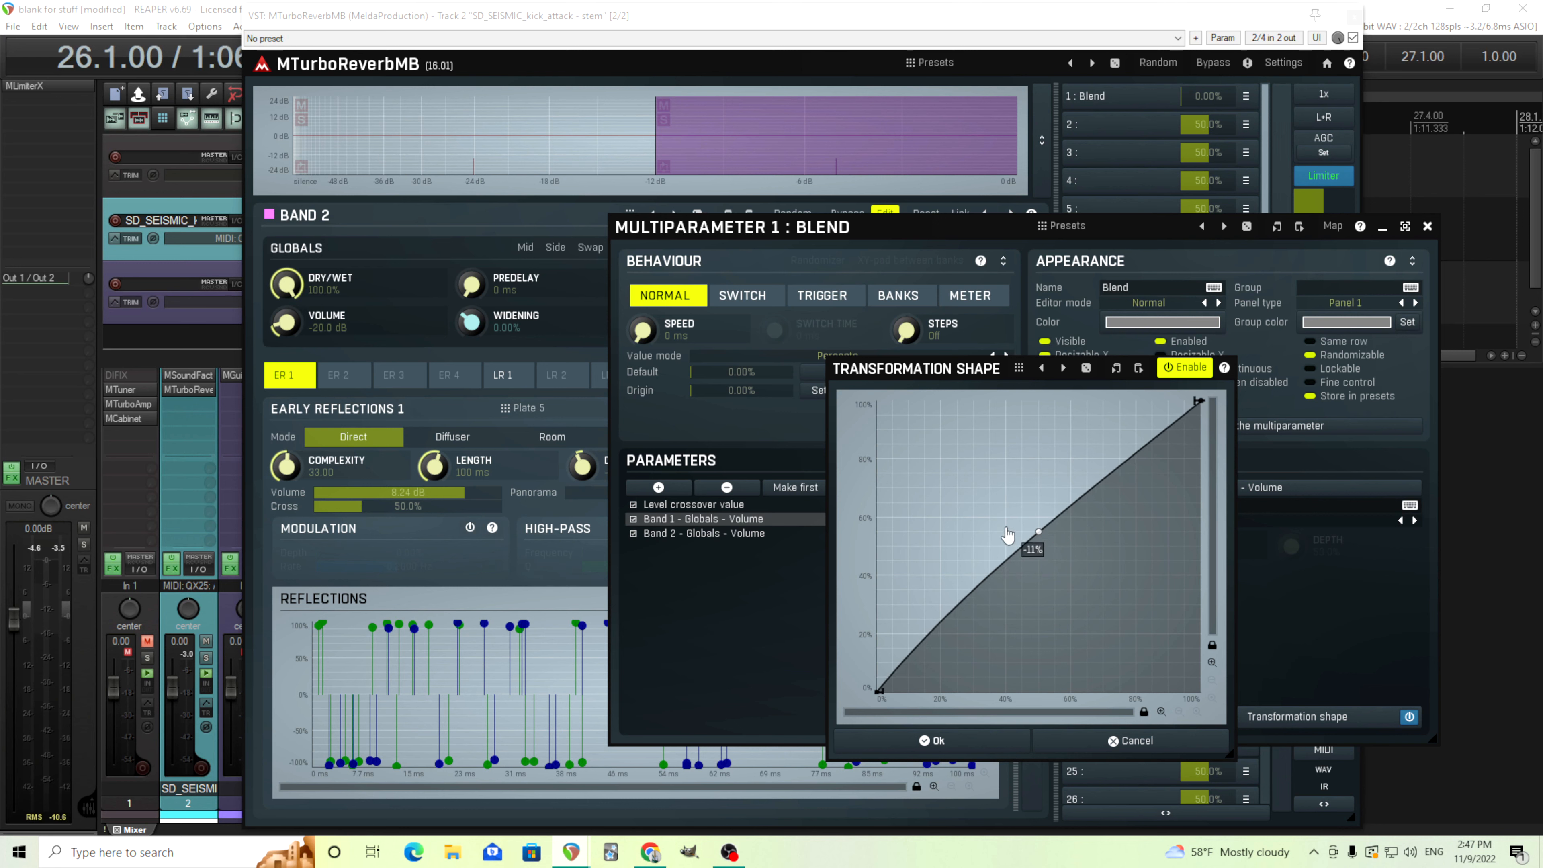
double_click(1038, 534)
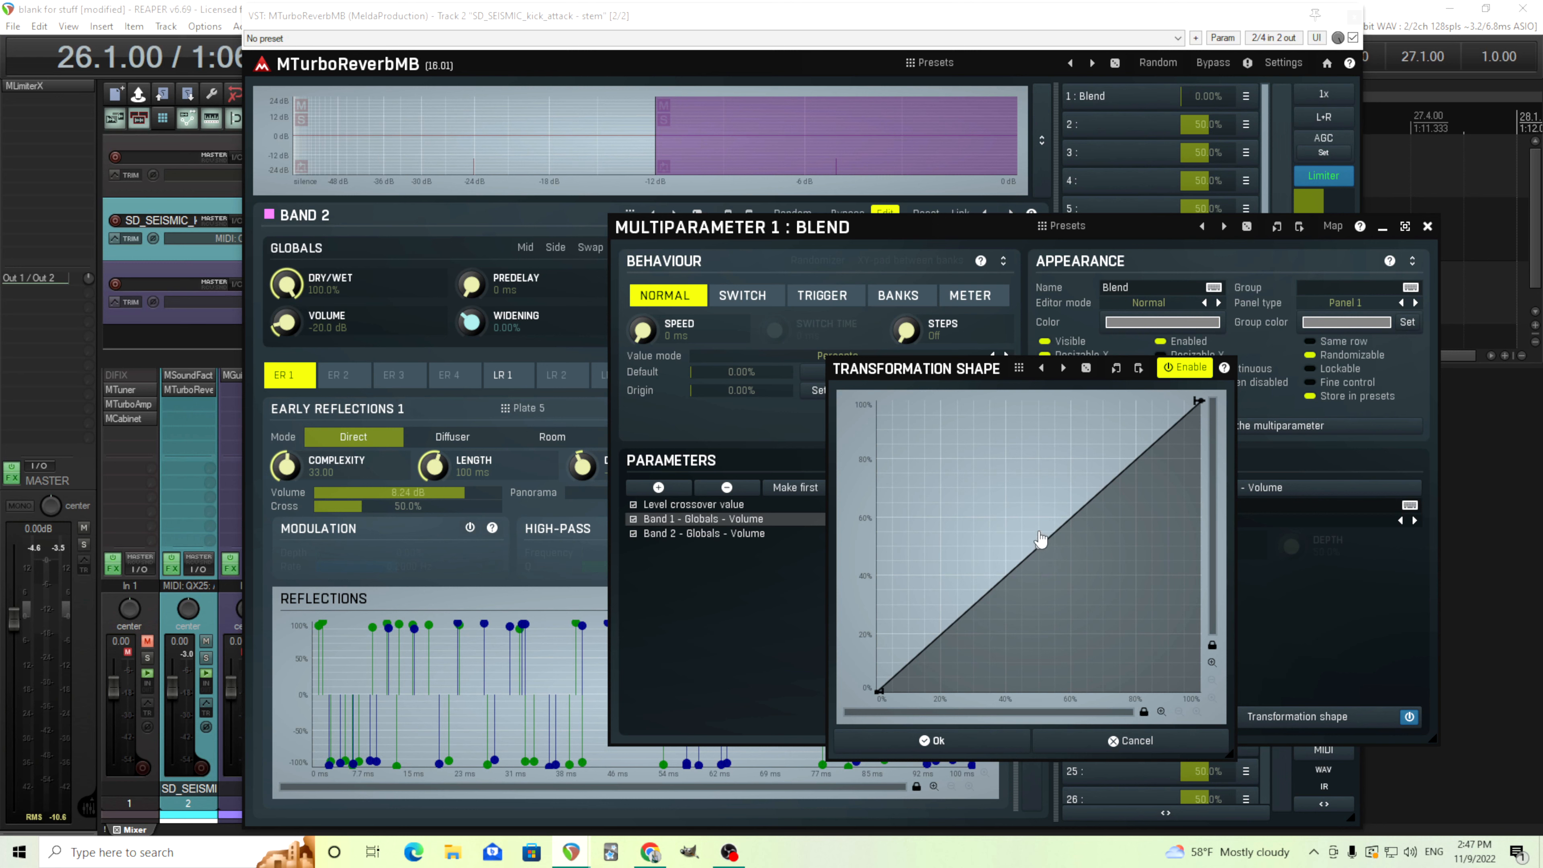
Show band 1's detailed edit parameters beside Blend's settings and raise Blend to about 51%
left_click(423, 147)
left_click(425, 155)
left_click_drag(762, 232, 793, 342)
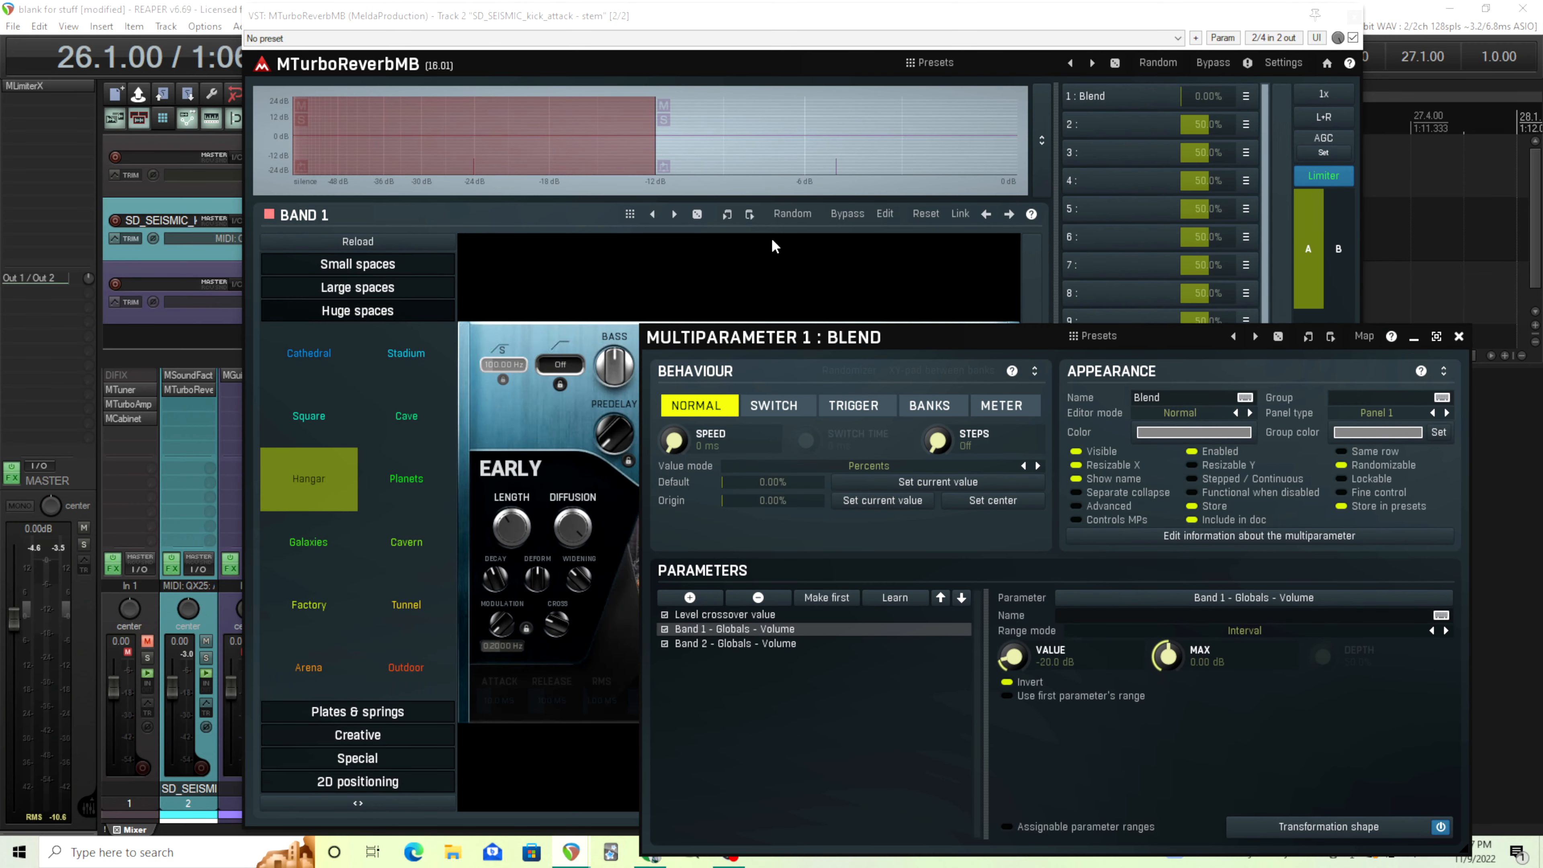
left_click(883, 216)
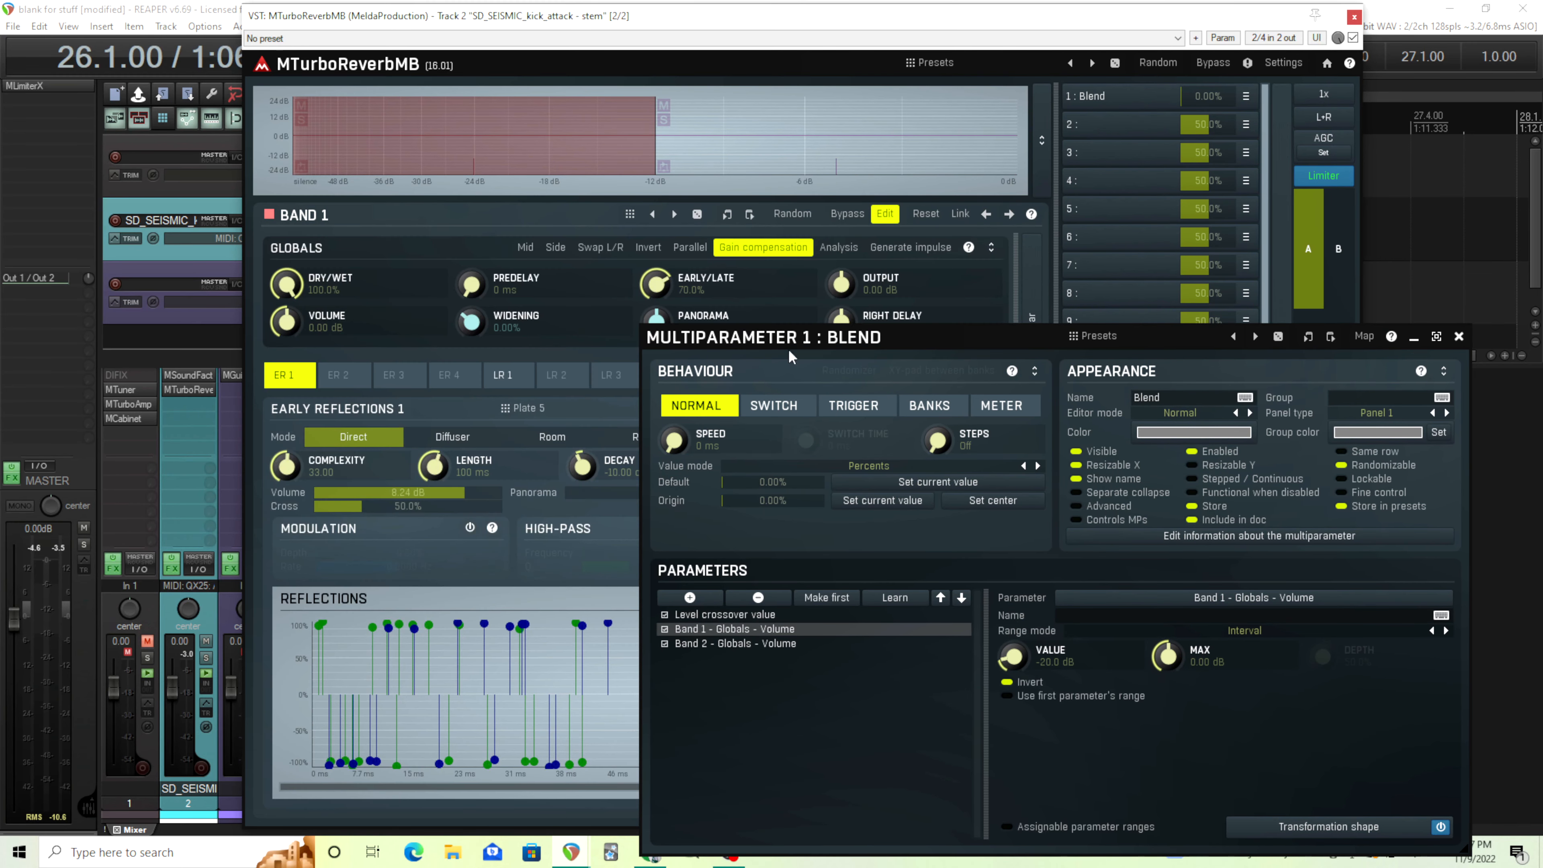
left_click_drag(772, 333, 719, 196)
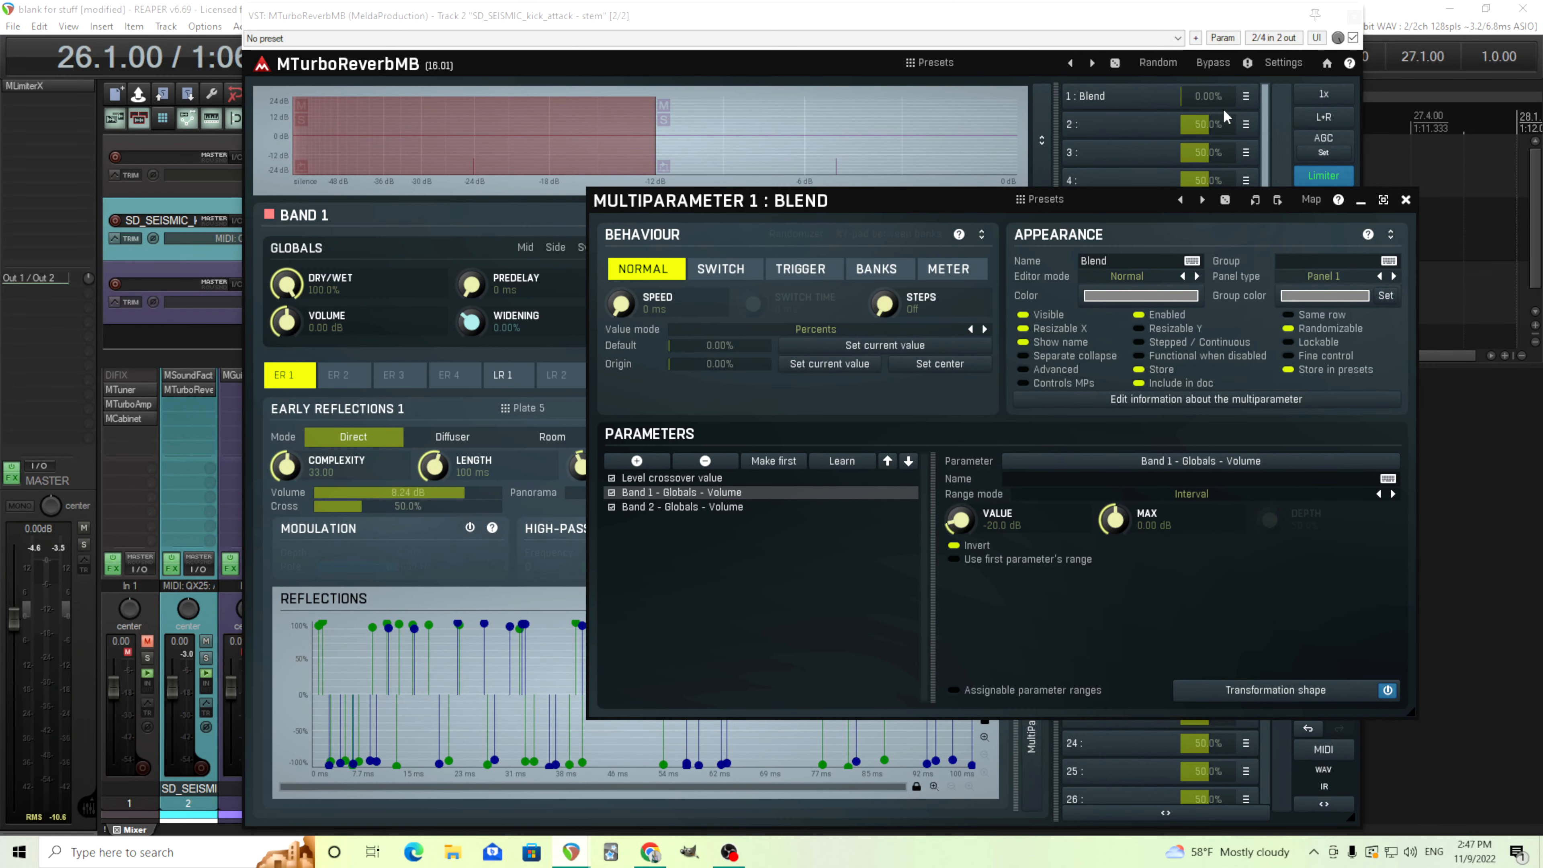
left_click_drag(1207, 97, 1208, 64)
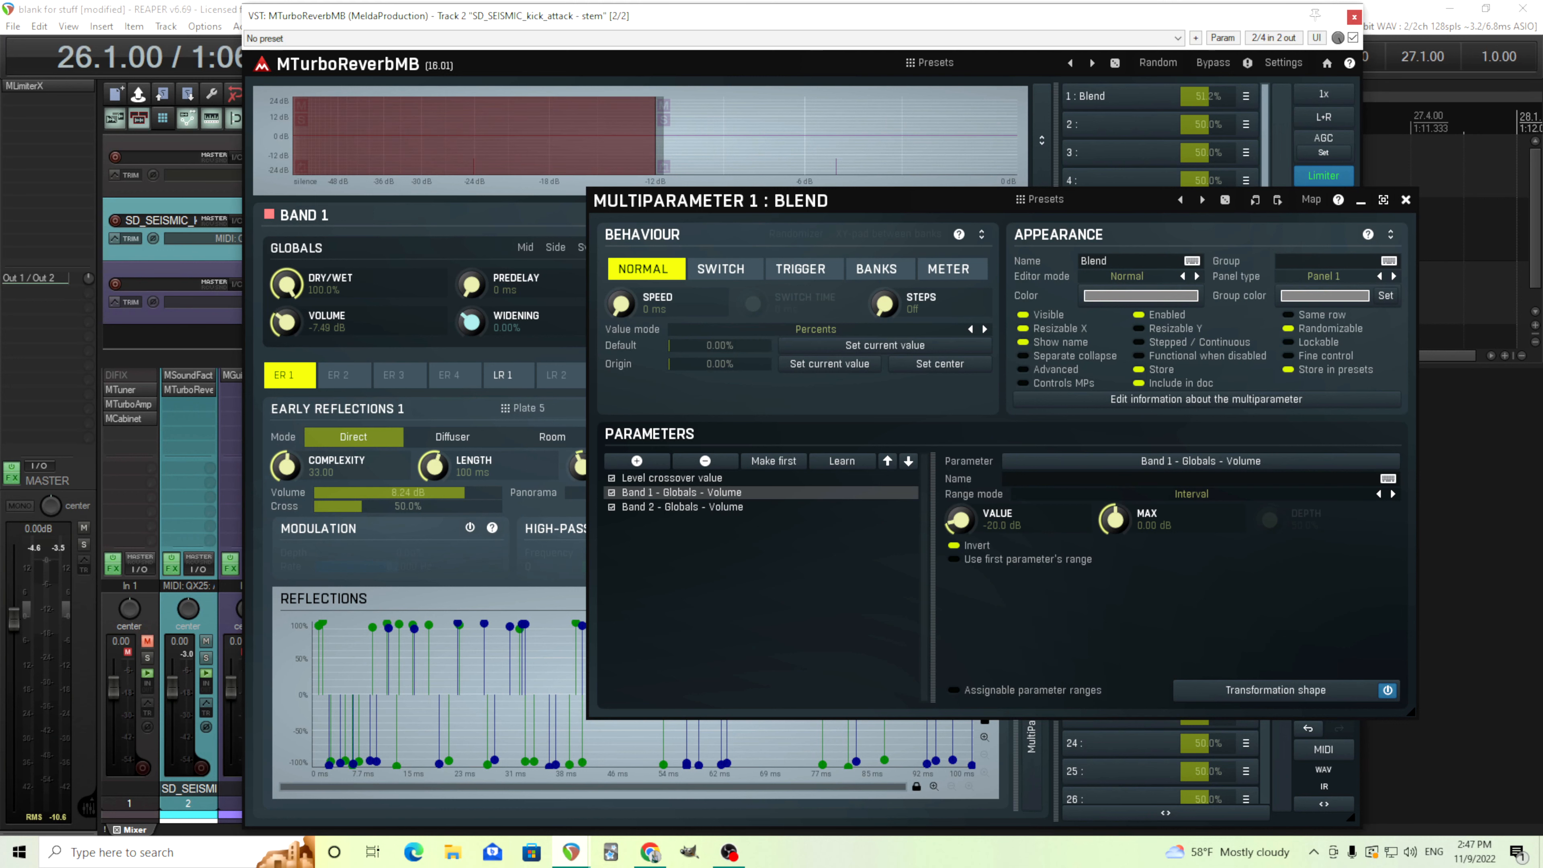
Bend band 1's Volume transformation curve upward until its midpoint is at about 72%, and accept the shape
left_click(1292, 689)
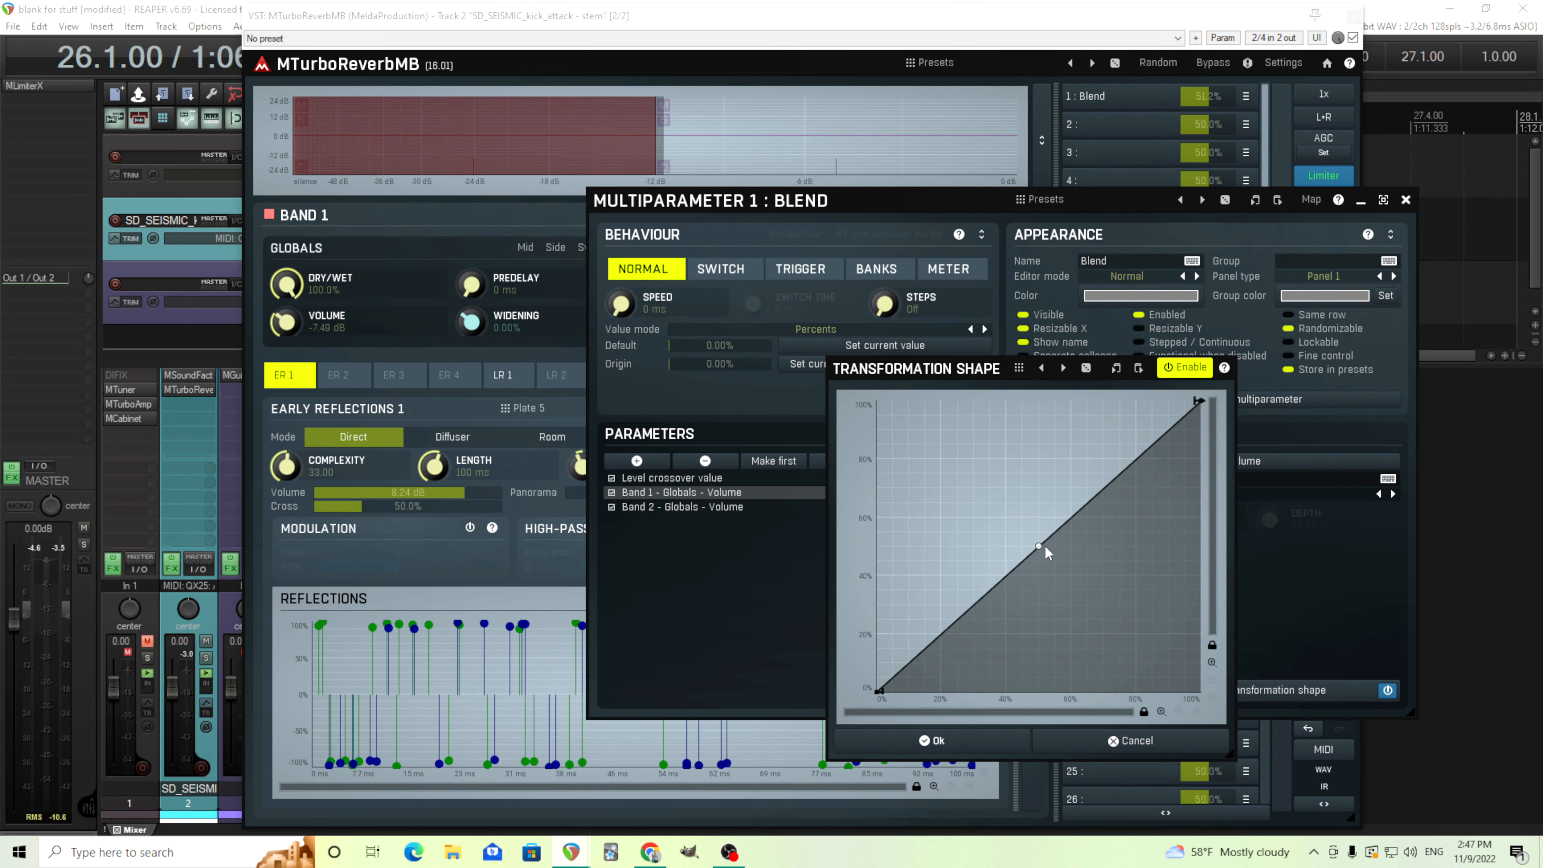
left_click_drag(1042, 556, 997, 479)
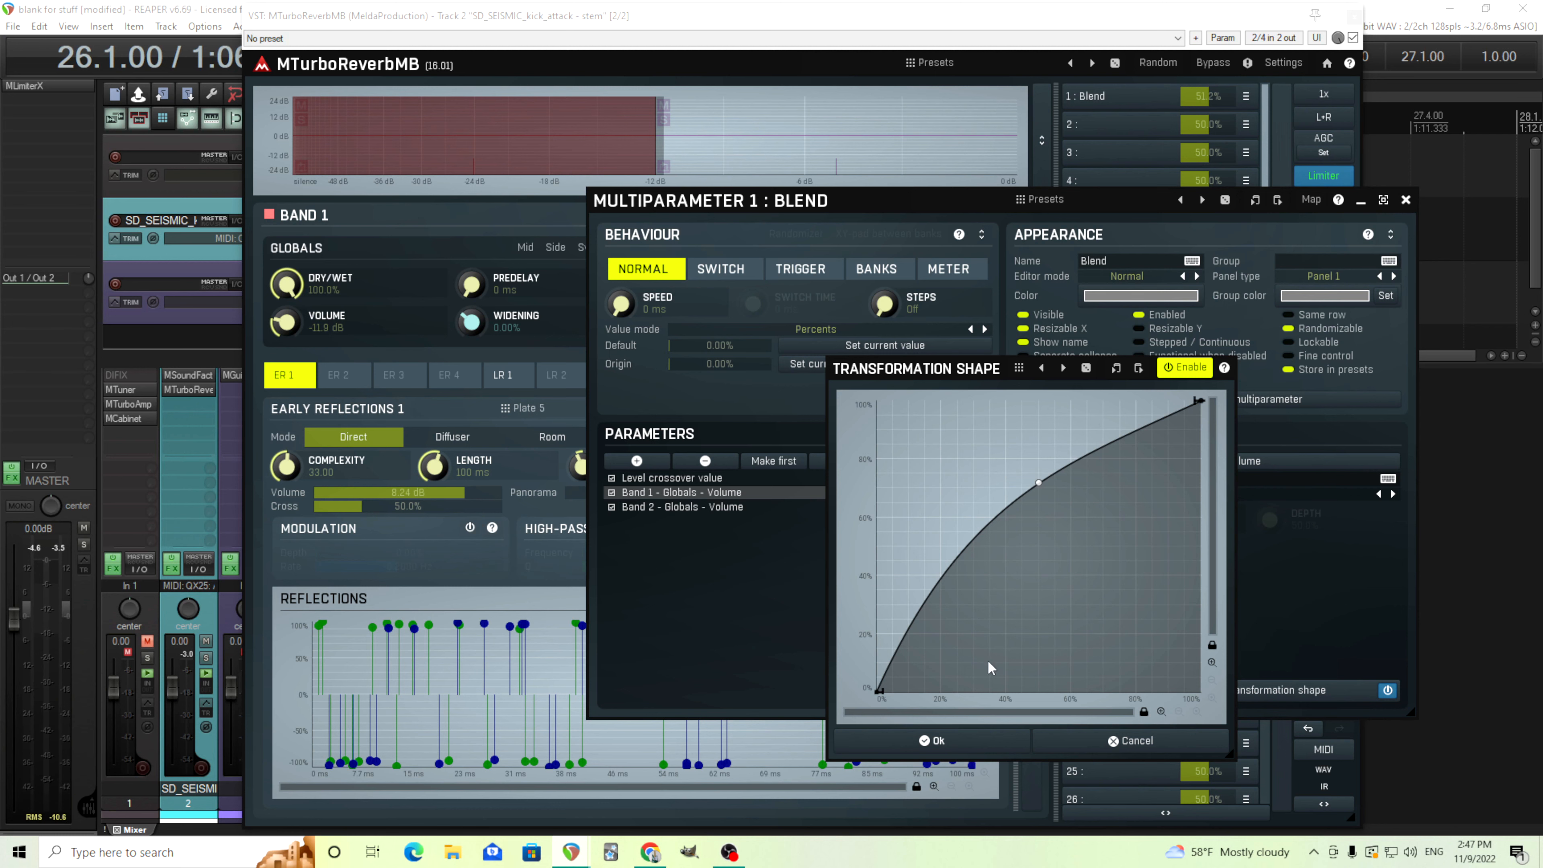
left_click(984, 743)
Enable band 2's Volume transformation shape, bend its curve upward to about 72% at the midpoint, and close Blend's settings
left_click(710, 508)
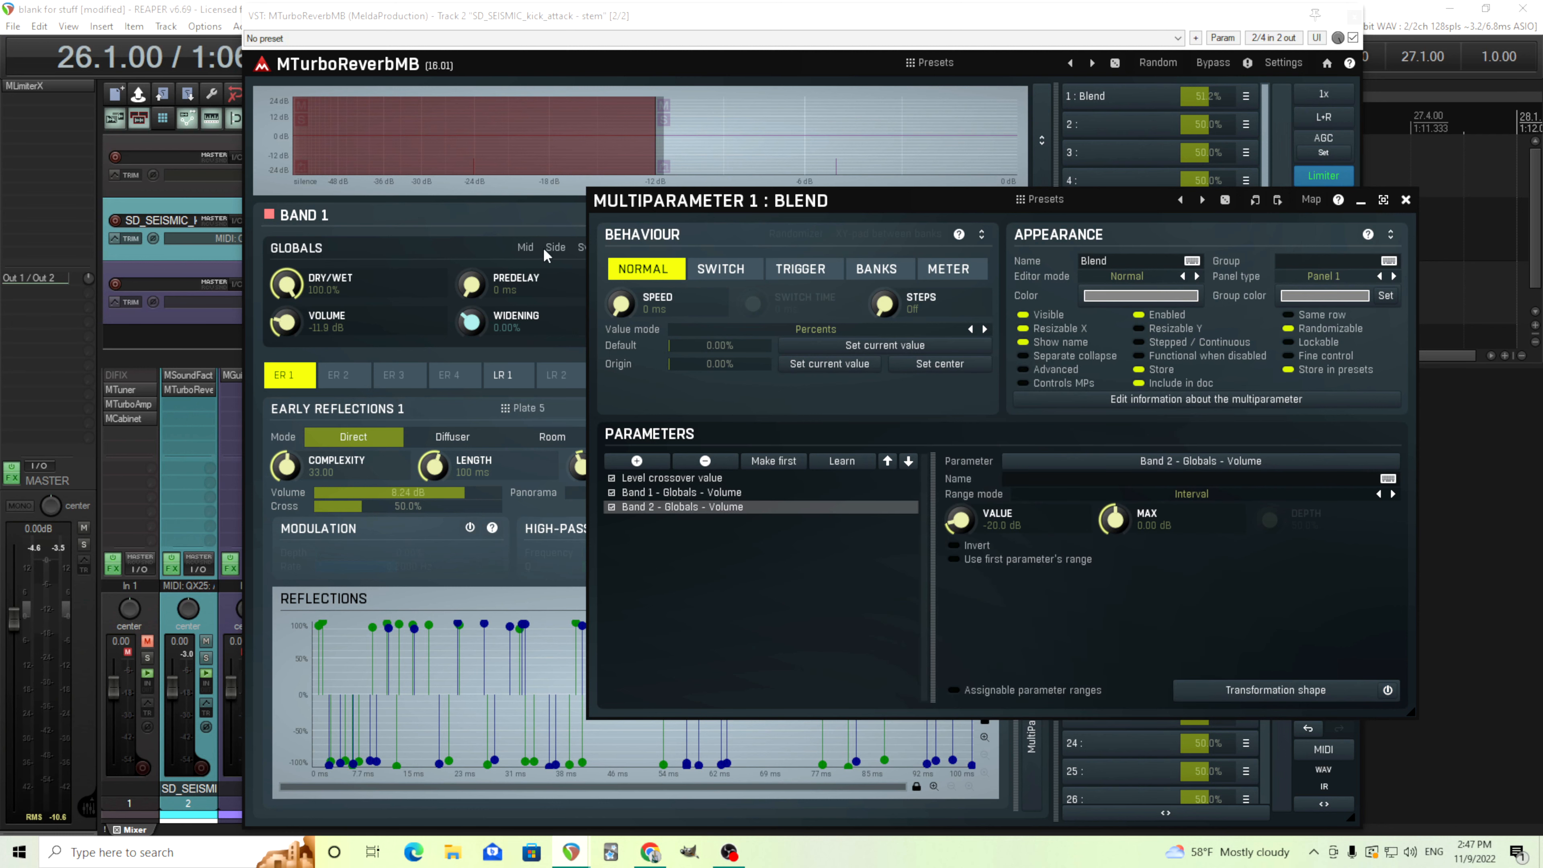
mouse_move(716, 198)
left_mouse_down()
mouse_move(745, 361)
mouse_move(696, 184)
left_mouse_up()
left_click(727, 160)
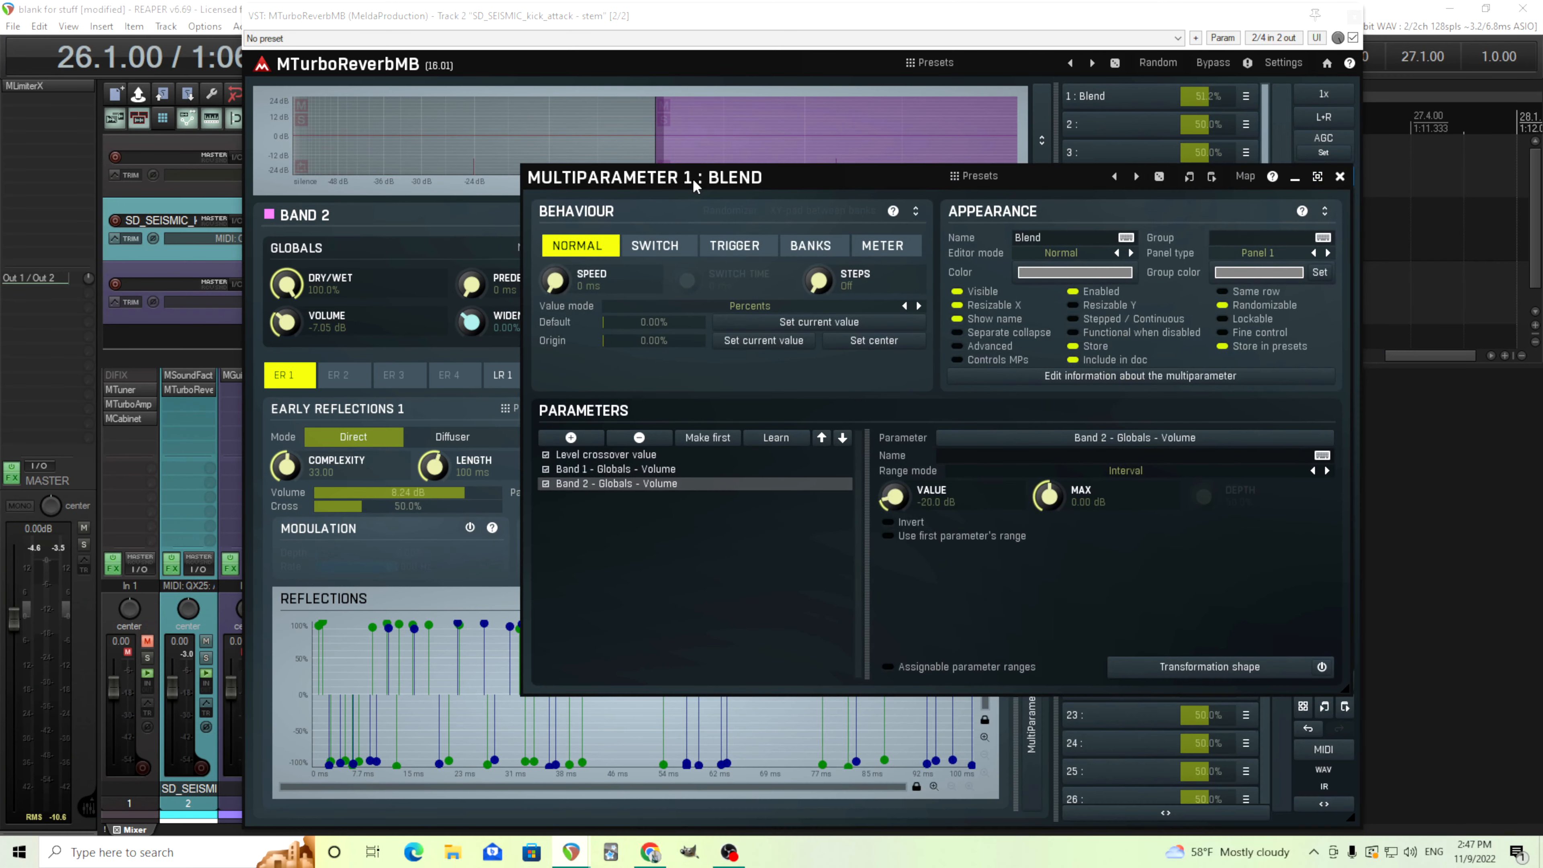
left_click(1320, 668)
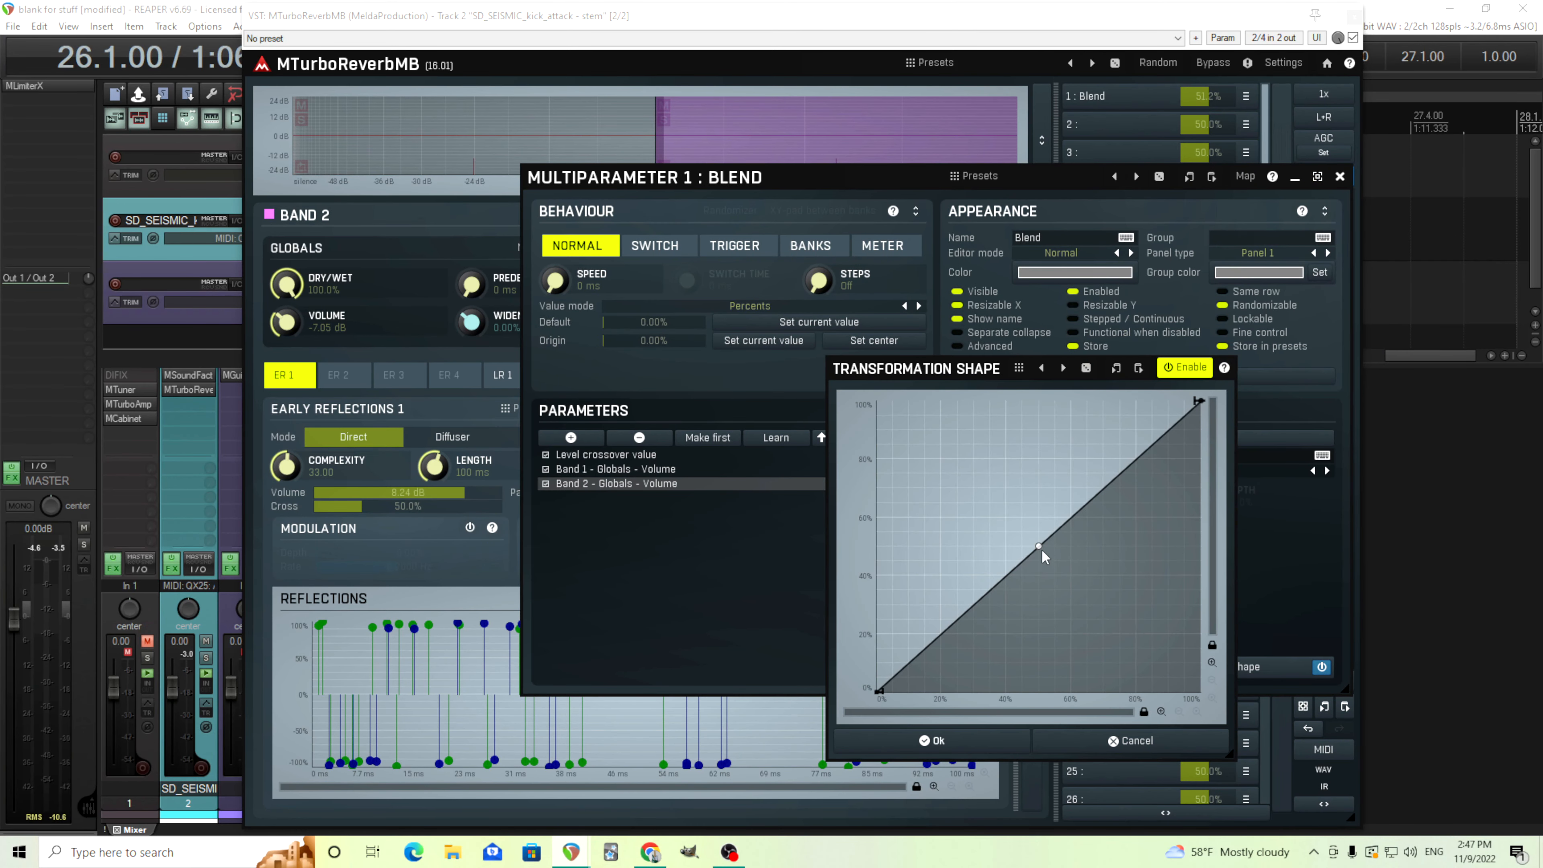
left_click_drag(1041, 549, 993, 474)
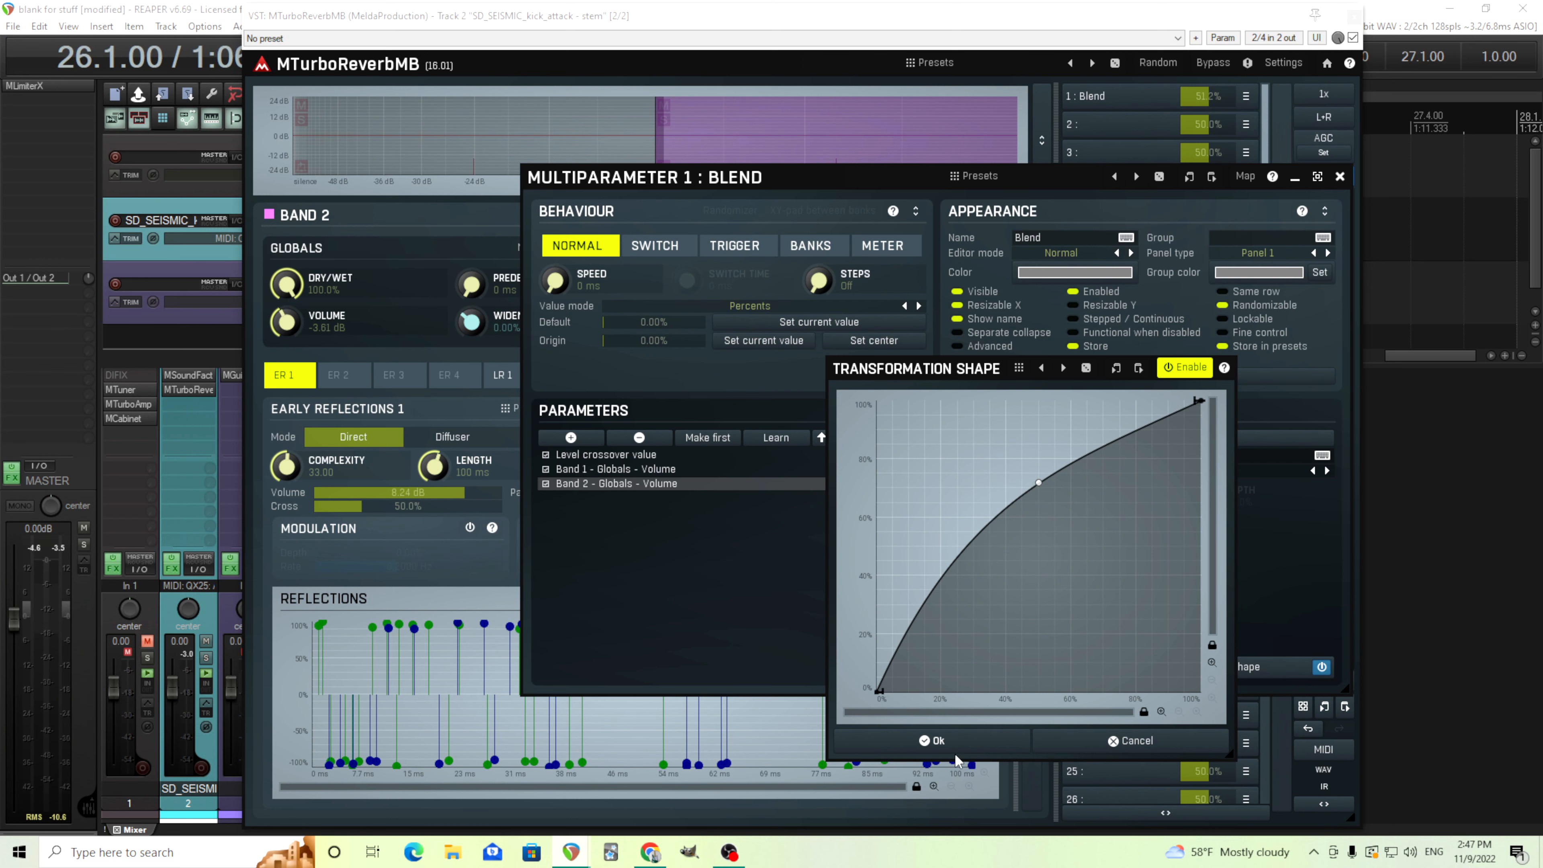
left_click(959, 743)
left_click(1341, 176)
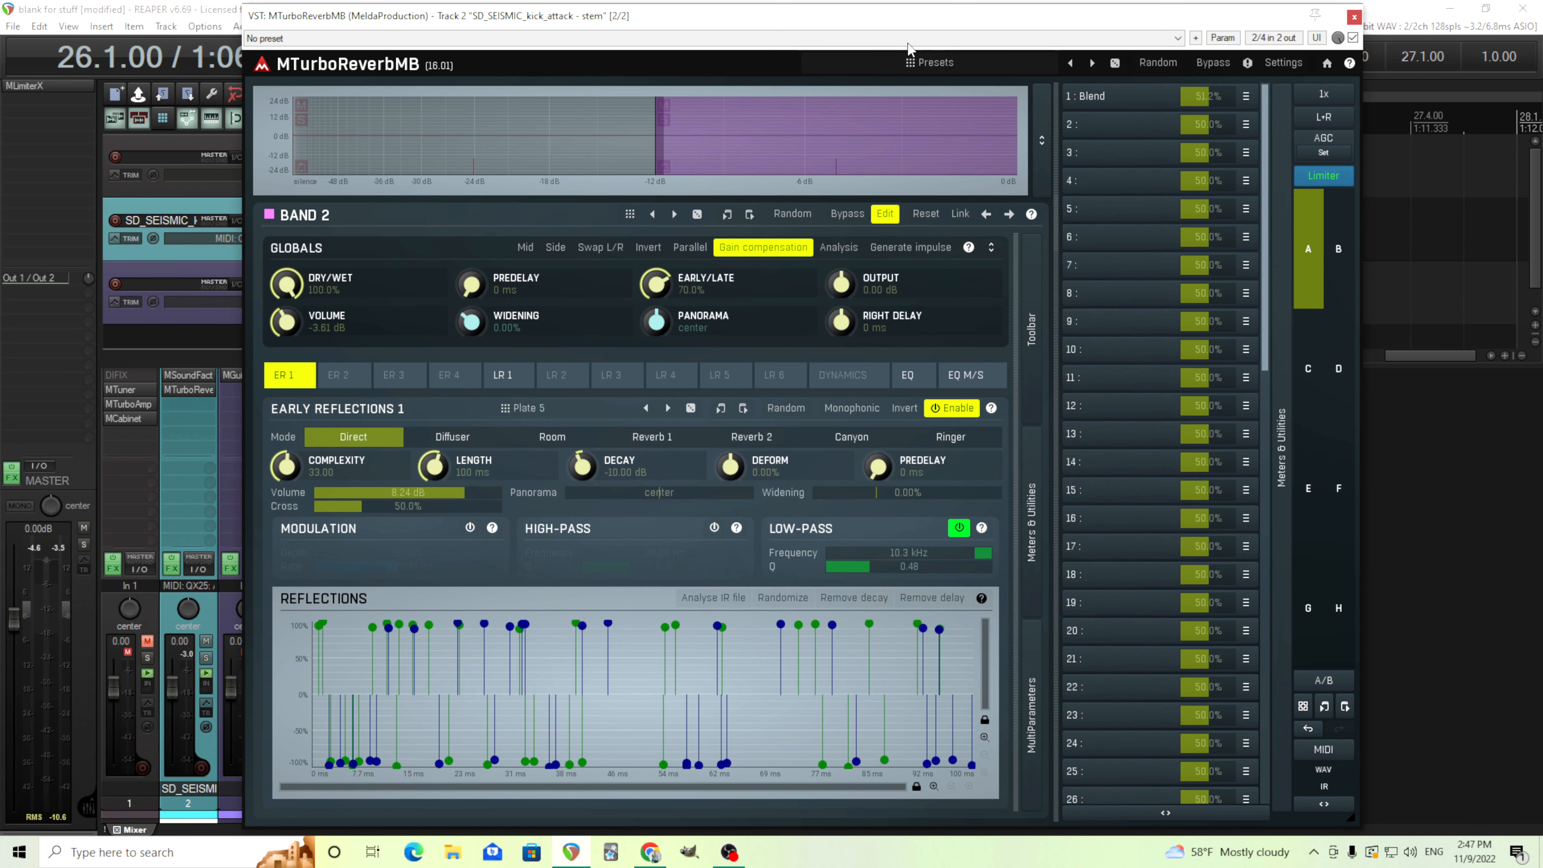
mouse_move(1359, 817)
left_mouse_down()
mouse_move(1320, 825)
mouse_move(1338, 818)
left_mouse_up()
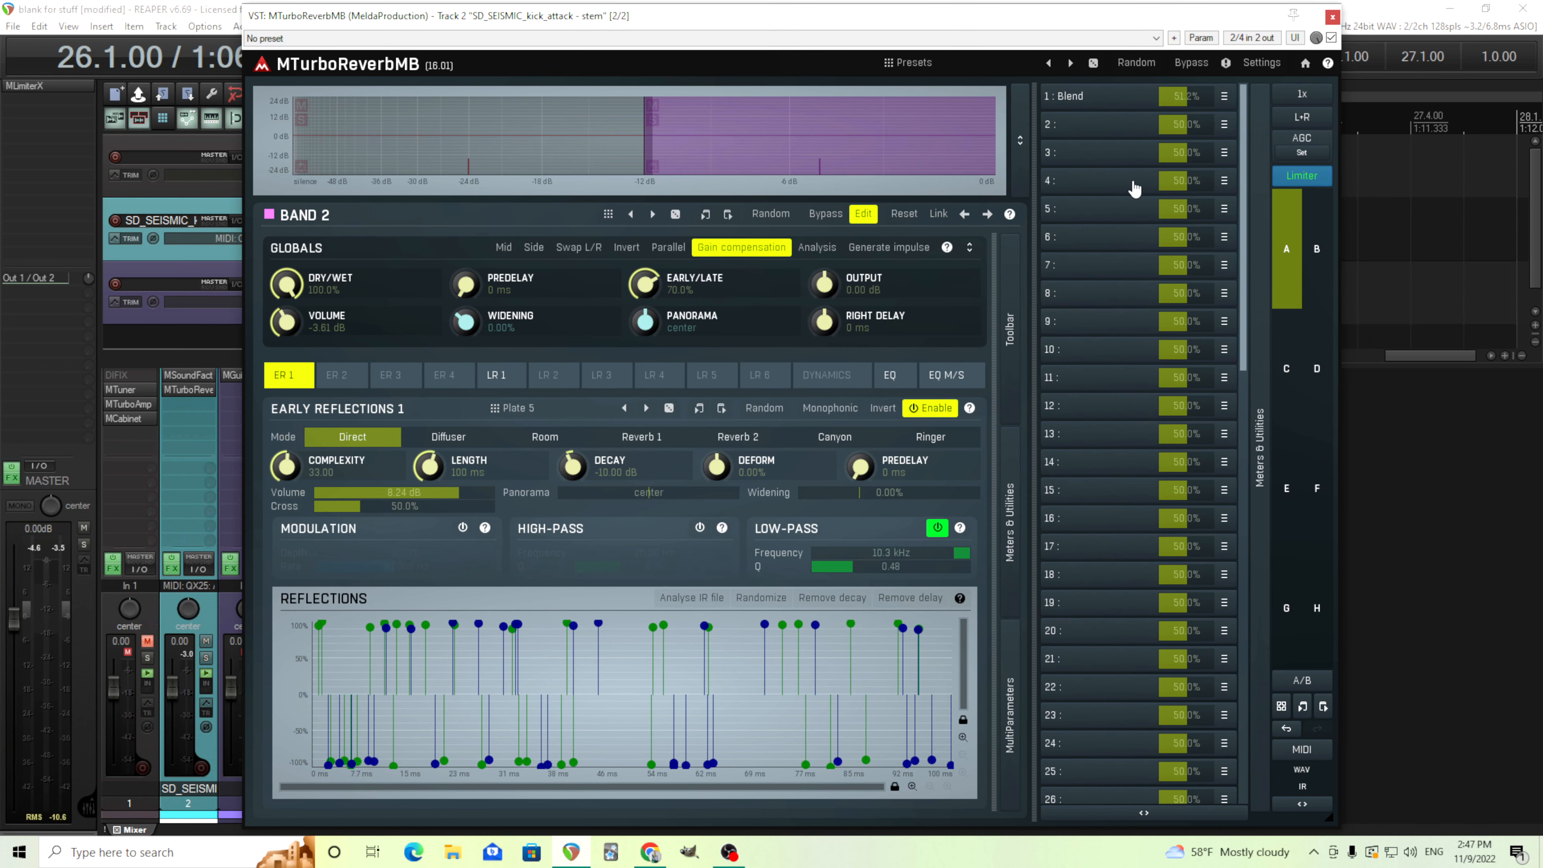
Return band 2 from its detailed edit parameters to the Hangar device view and move the plugin window clear of the transport controls
left_click(869, 216)
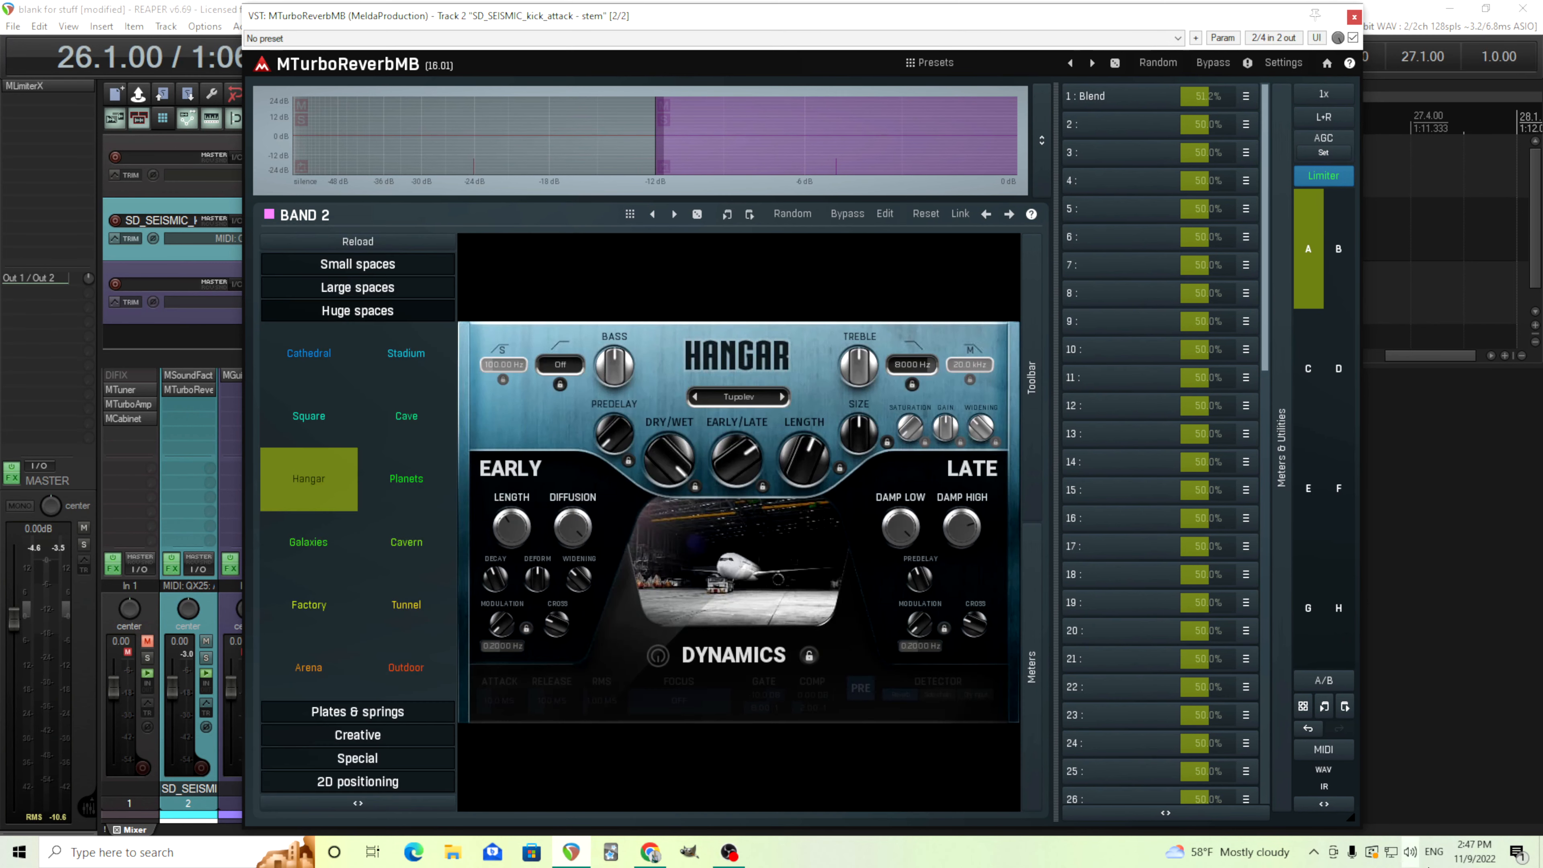
left_click(1085, 37)
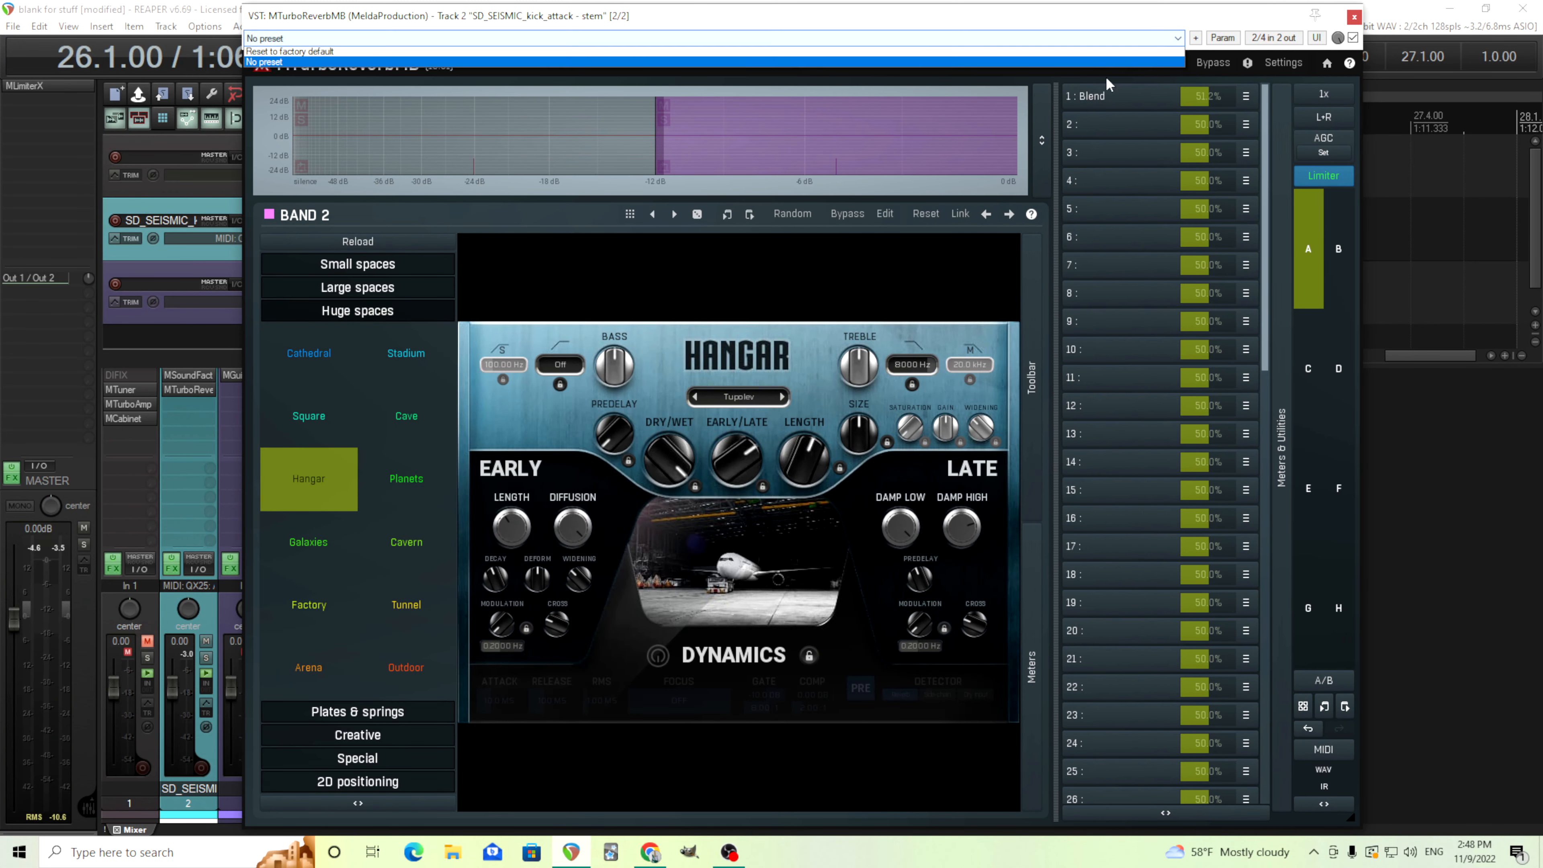
left_click(1118, 25)
left_click_drag(1118, 21, 1131, 70)
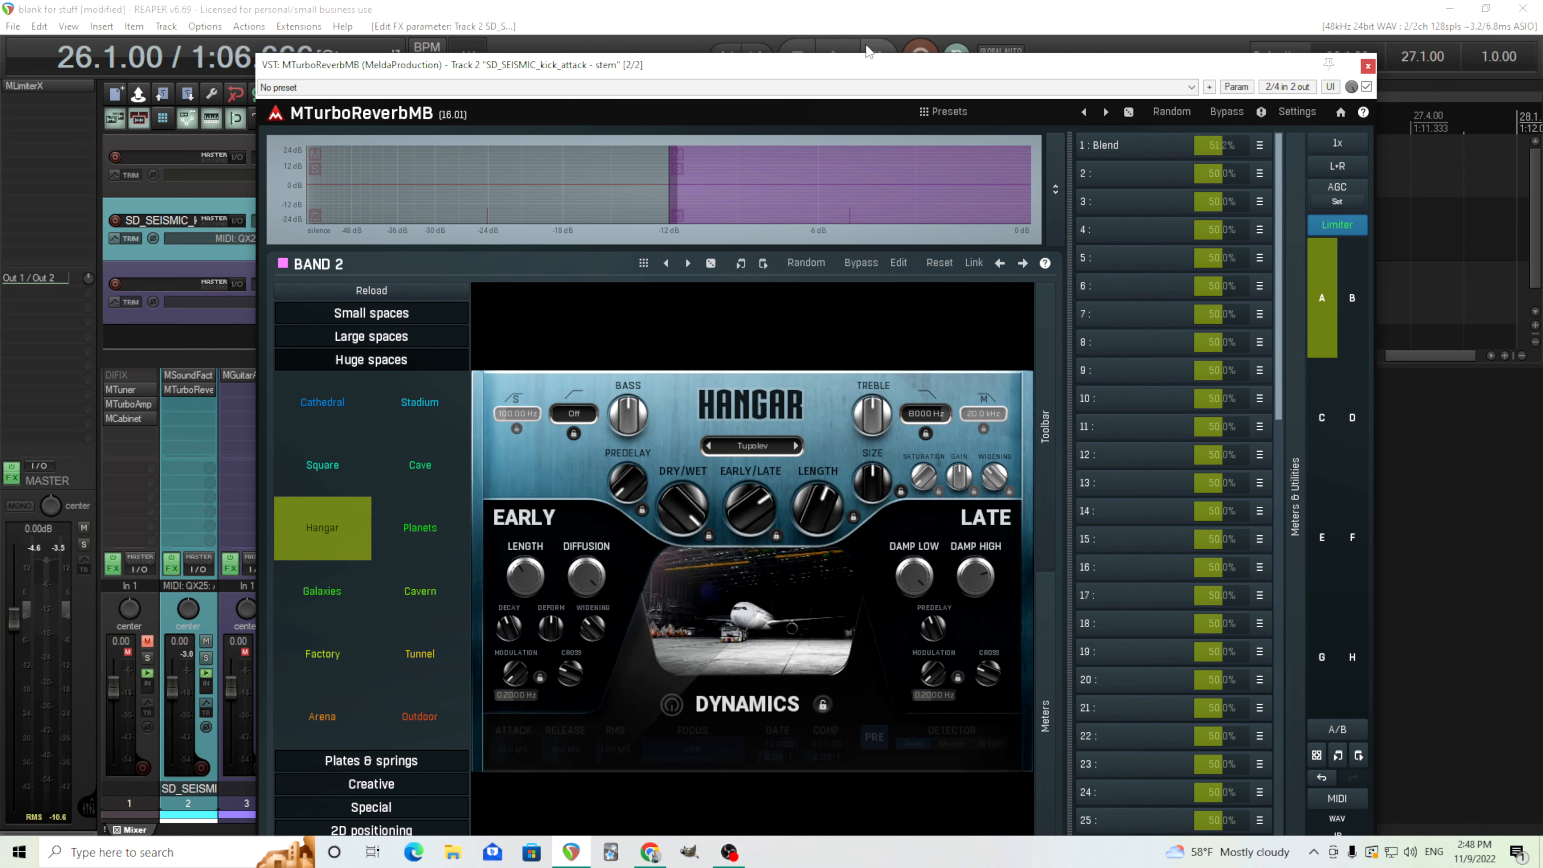
Audition the kick loop while raising Blend to 100%, stop playback, and readjust Blend to about 50%
key("space")
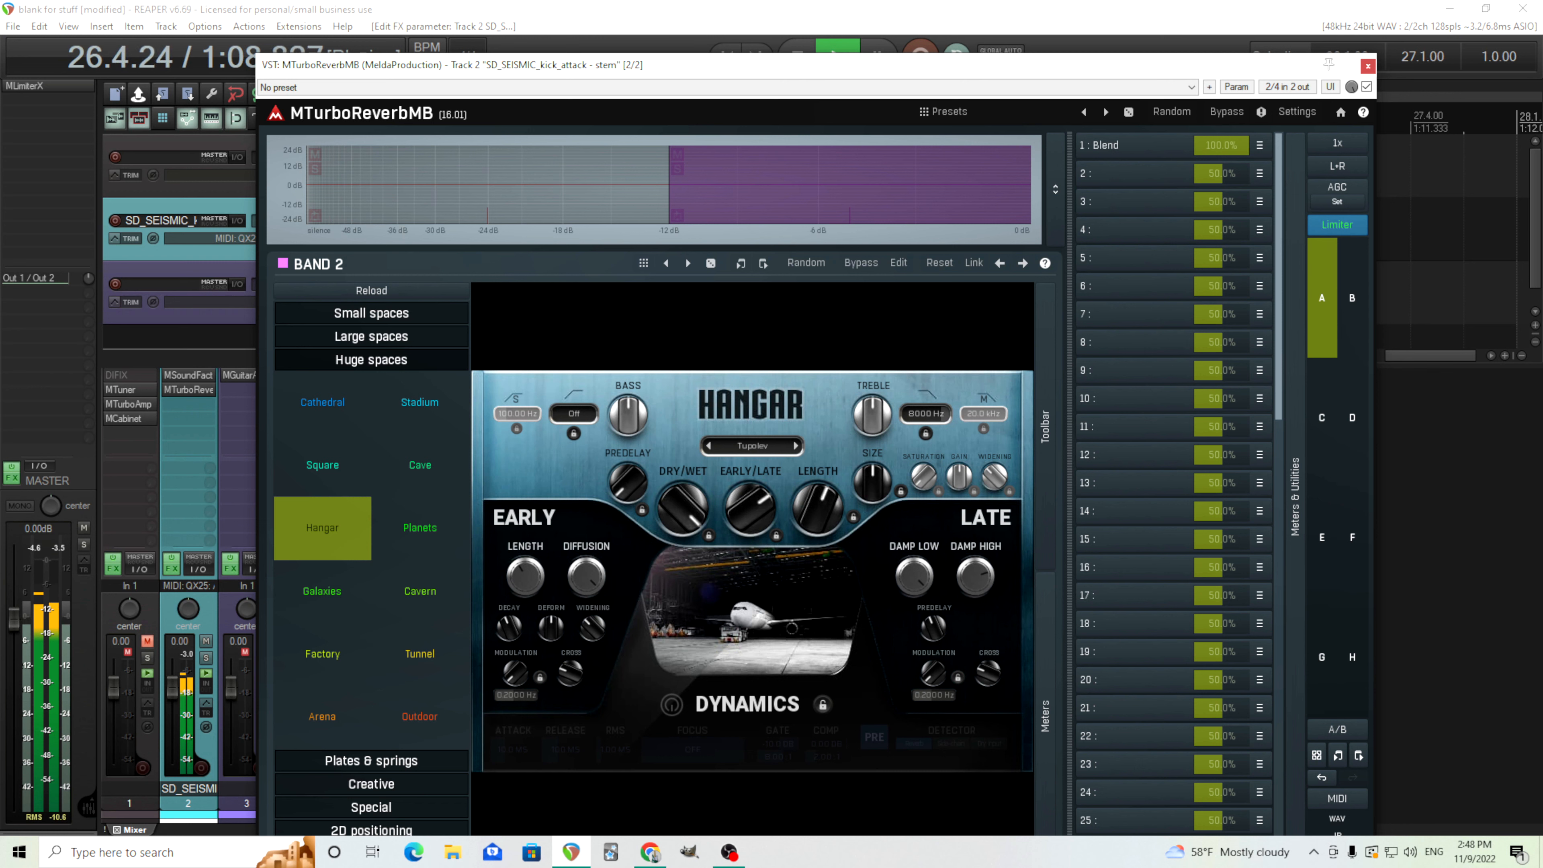
left_click_drag(1195, 146, 1249, 146)
left_click(798, 48)
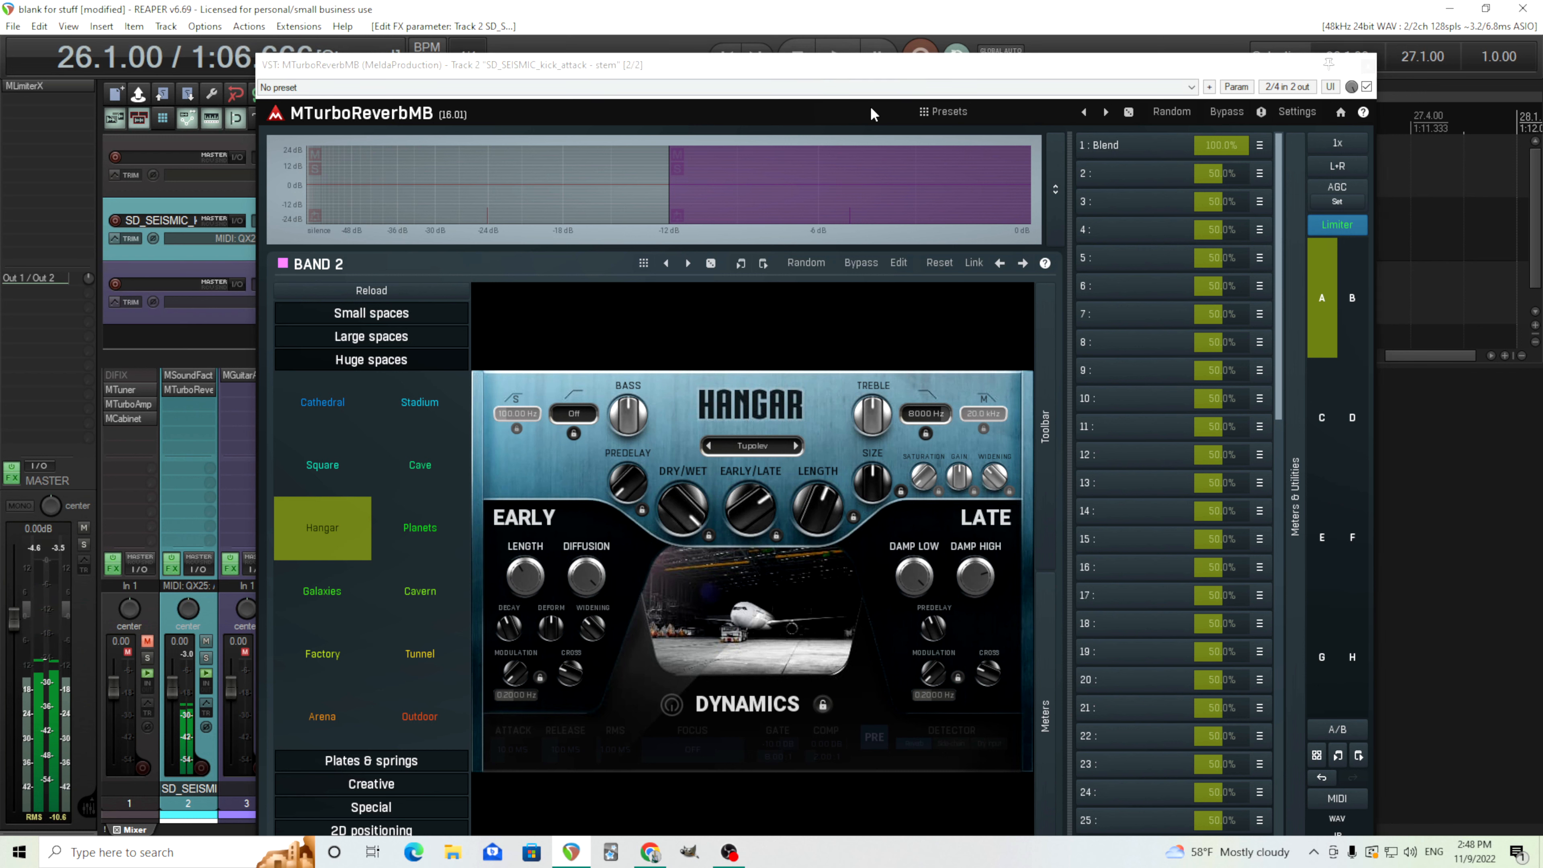
double_click(1219, 150)
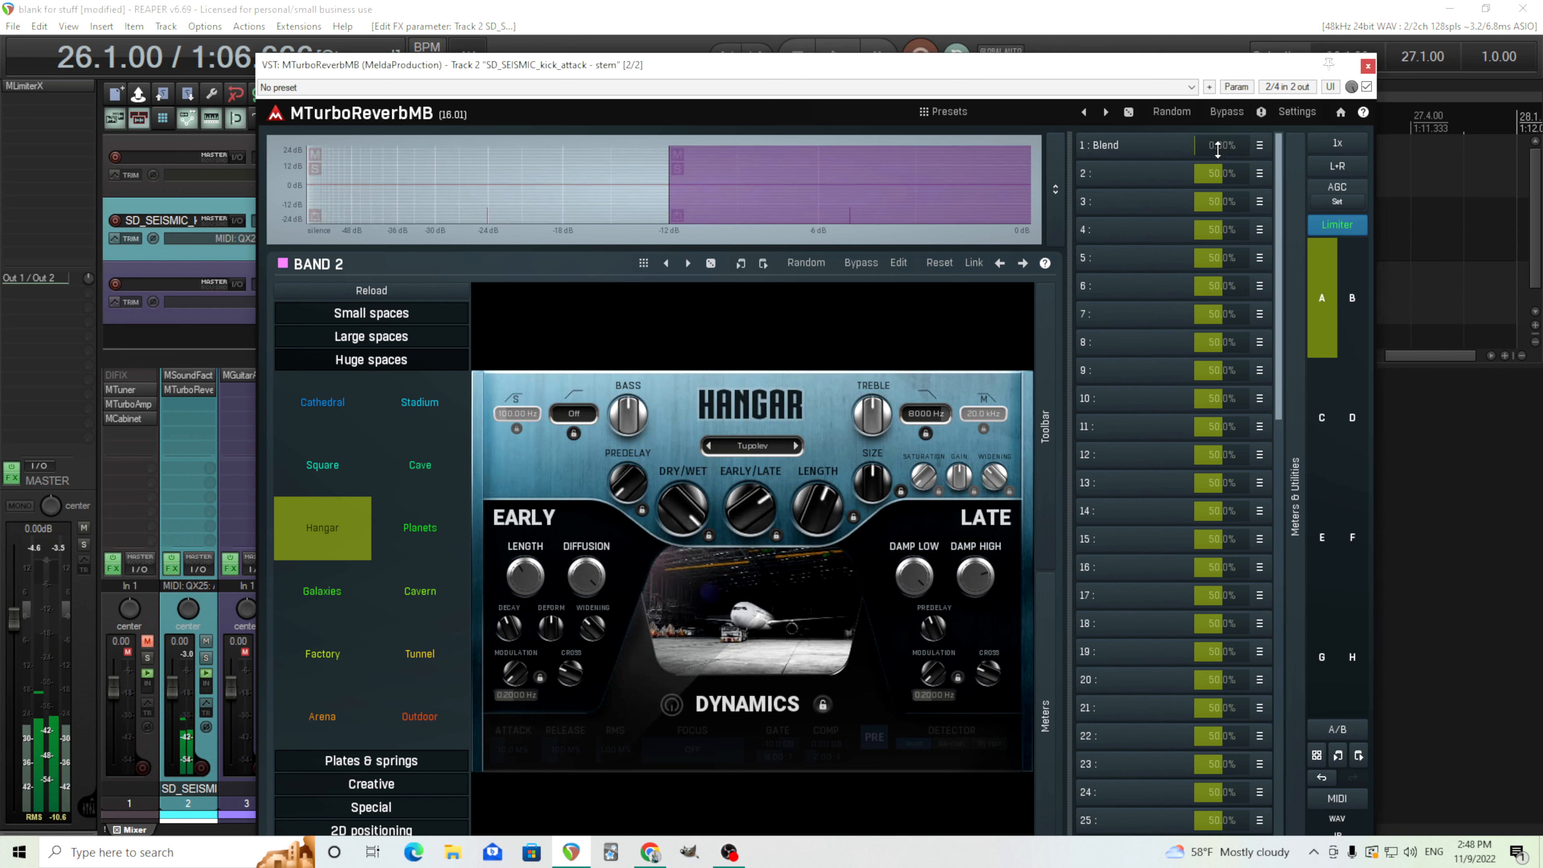
left_click_drag(1218, 150, 1246, 150)
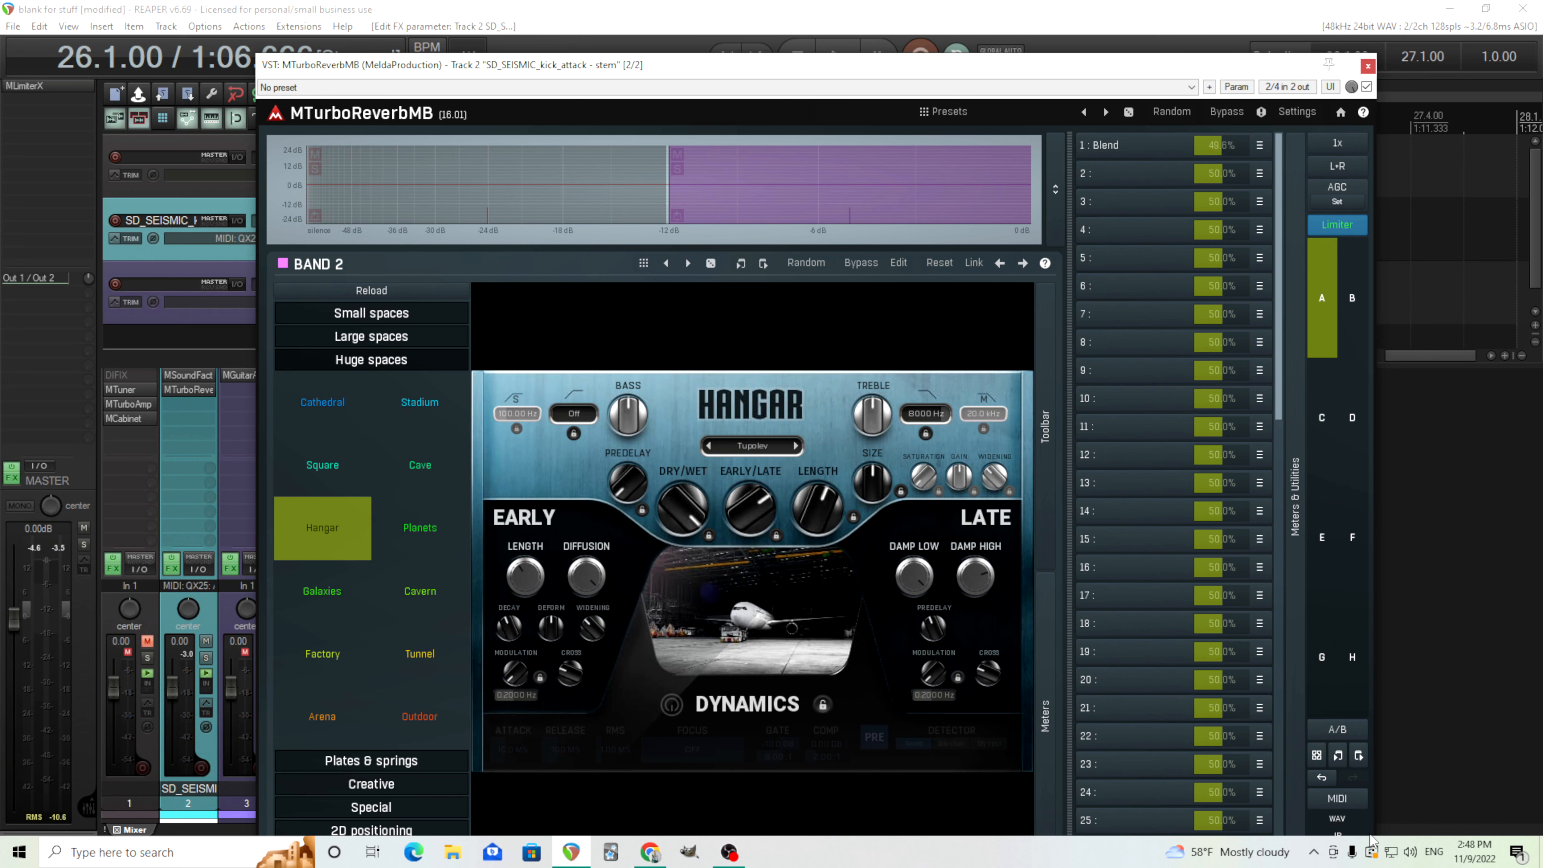
Show the Meters & Utilities section beside the MultiParameters list and reposition the plugin window below the transport controls
left_click_drag(1038, 64, 934, 12)
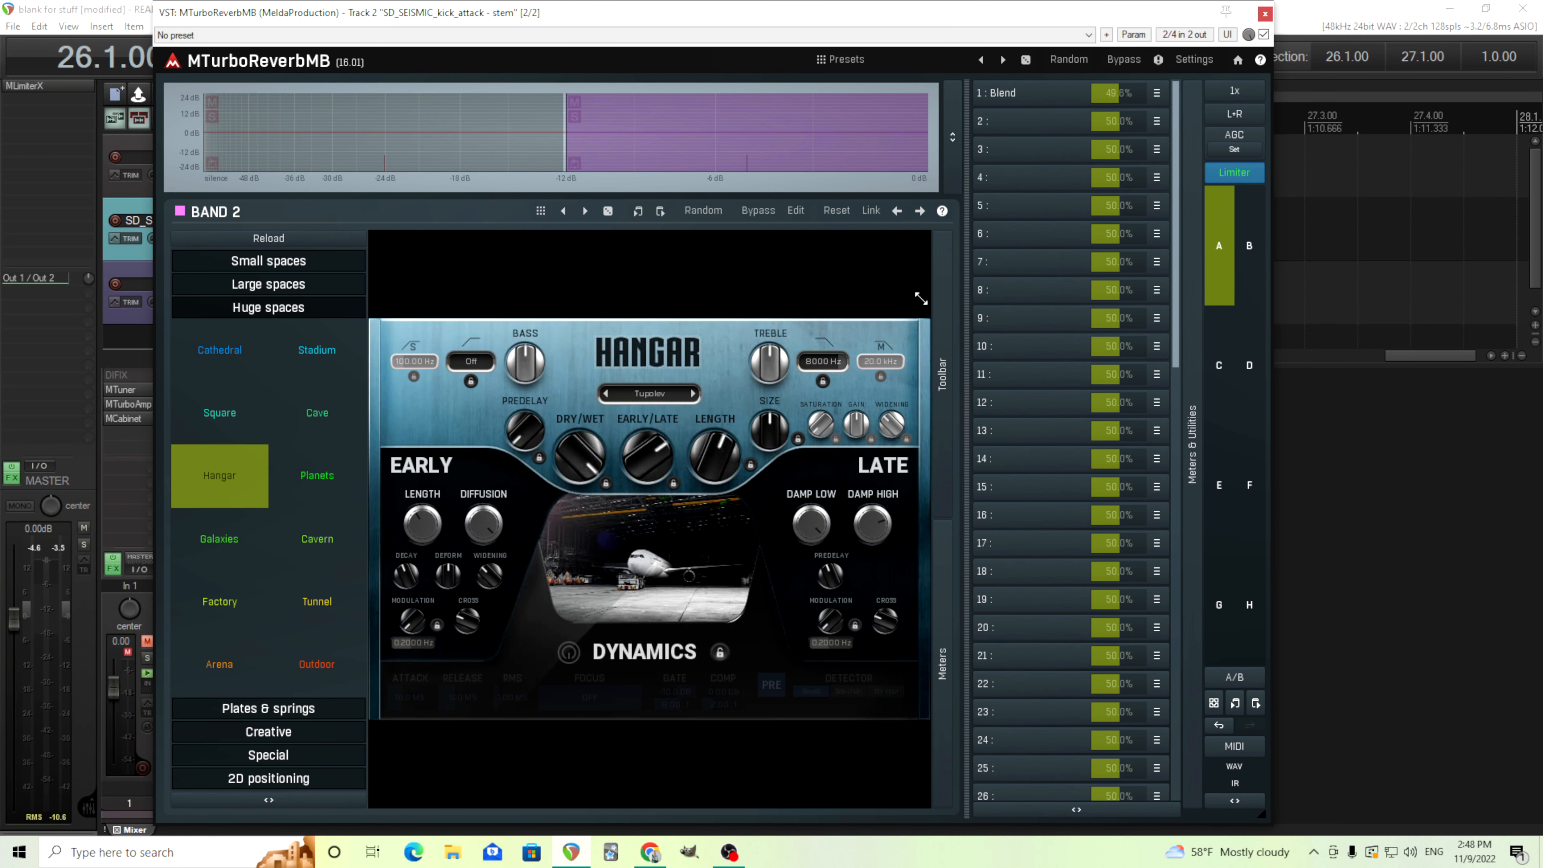
left_click(1096, 812)
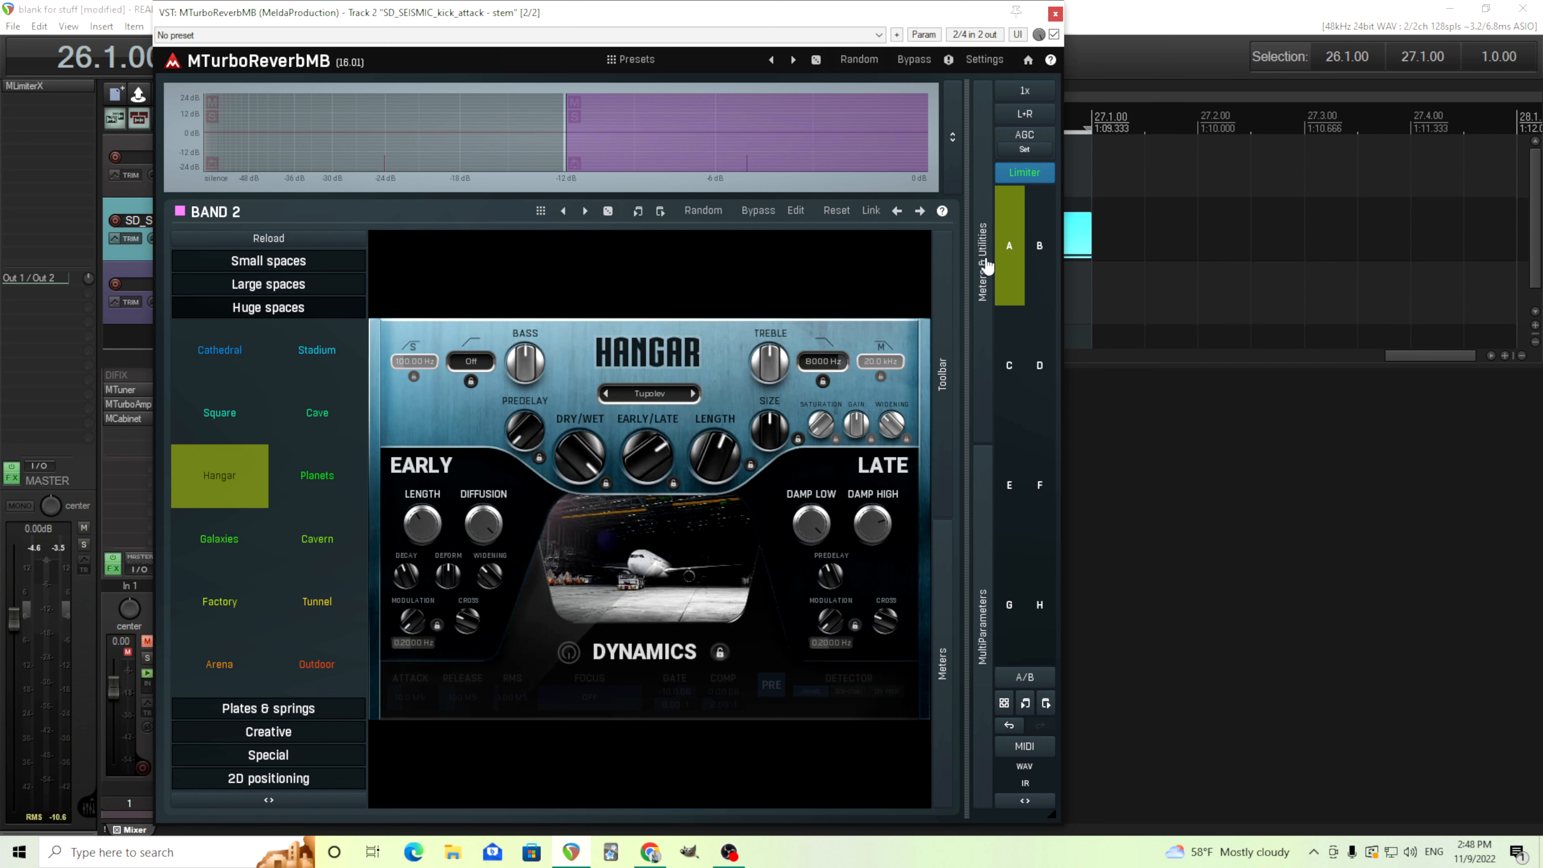
left_click(987, 393)
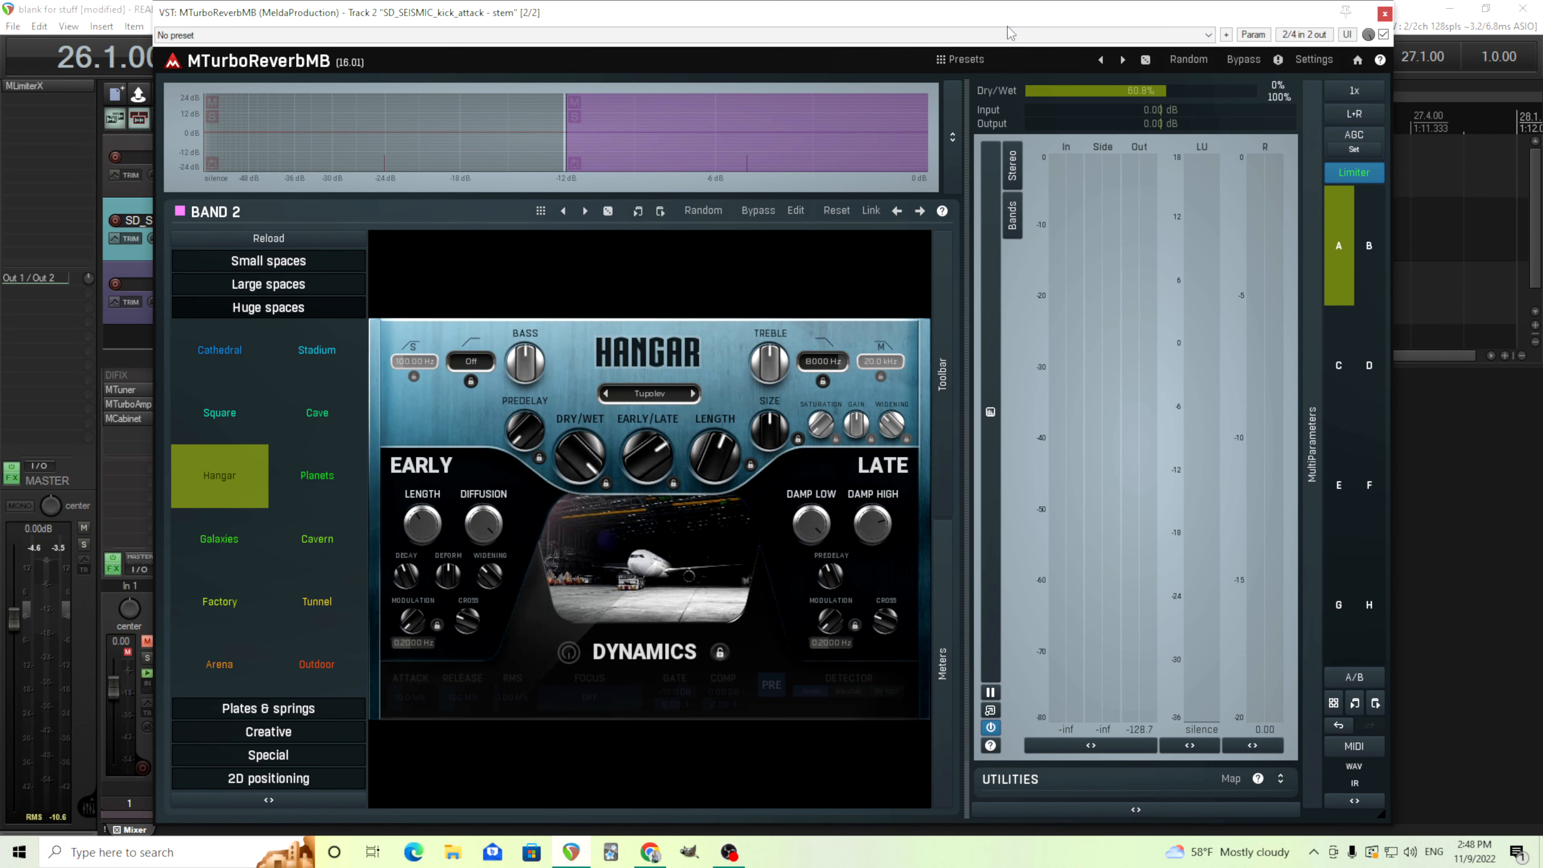
left_click_drag(1000, 19, 1007, 195)
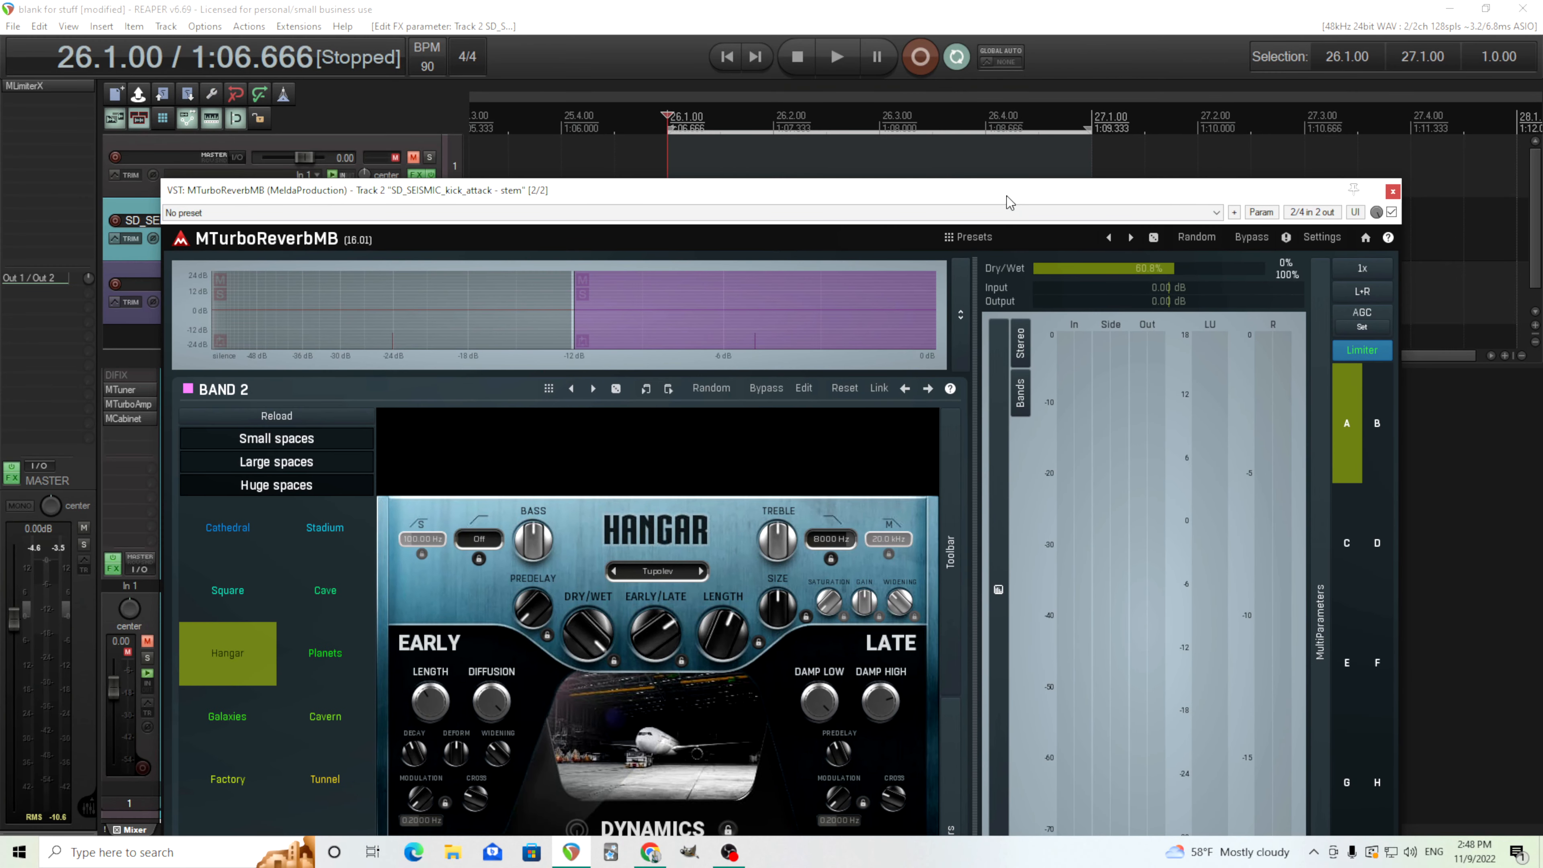
left_click(1318, 414)
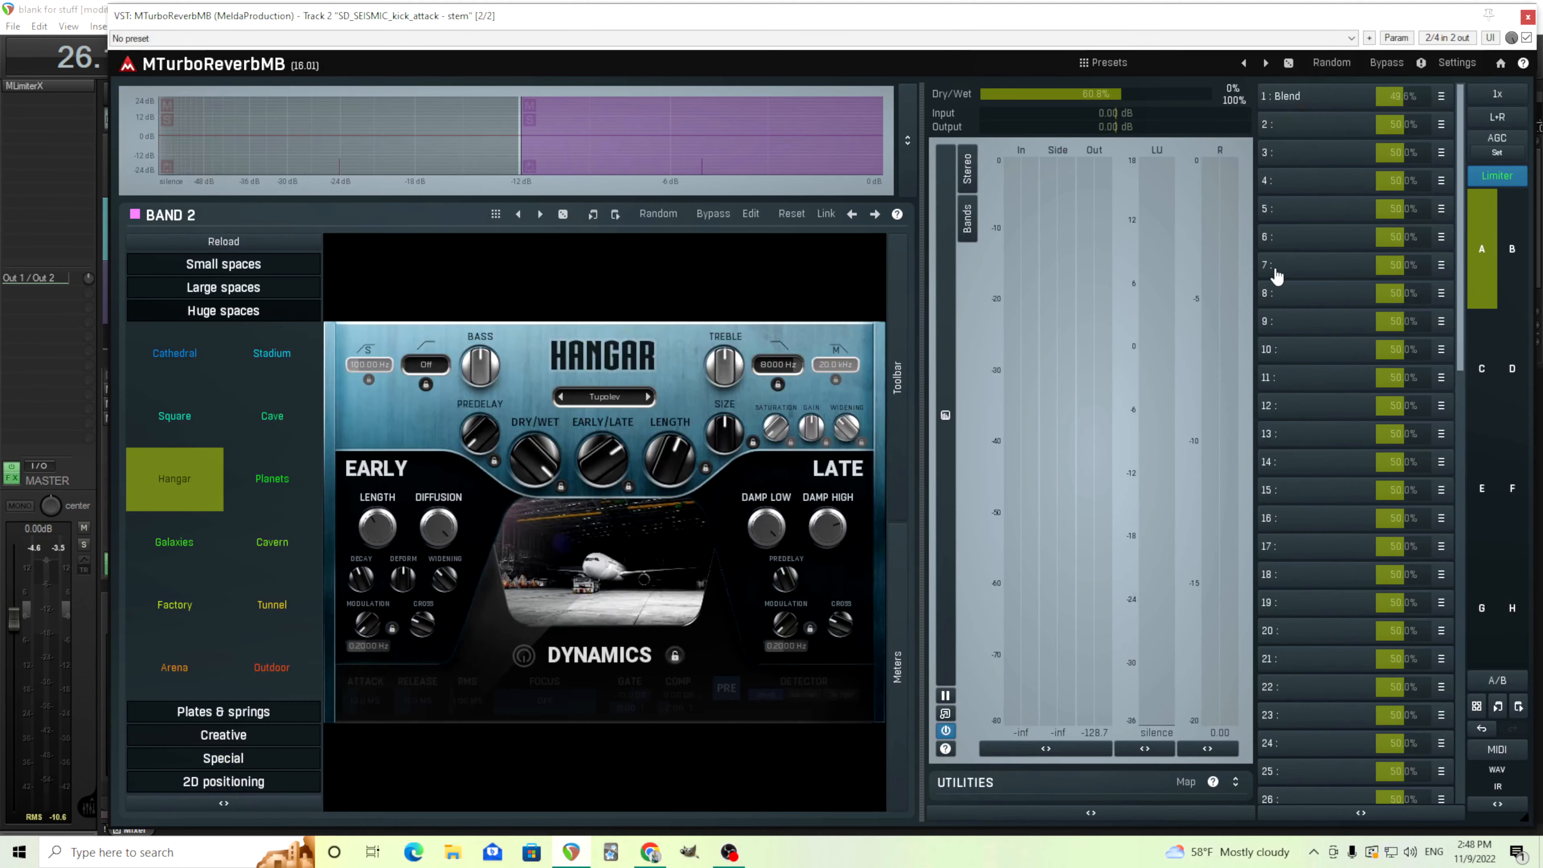
left_click_drag(1413, 27, 1377, 263)
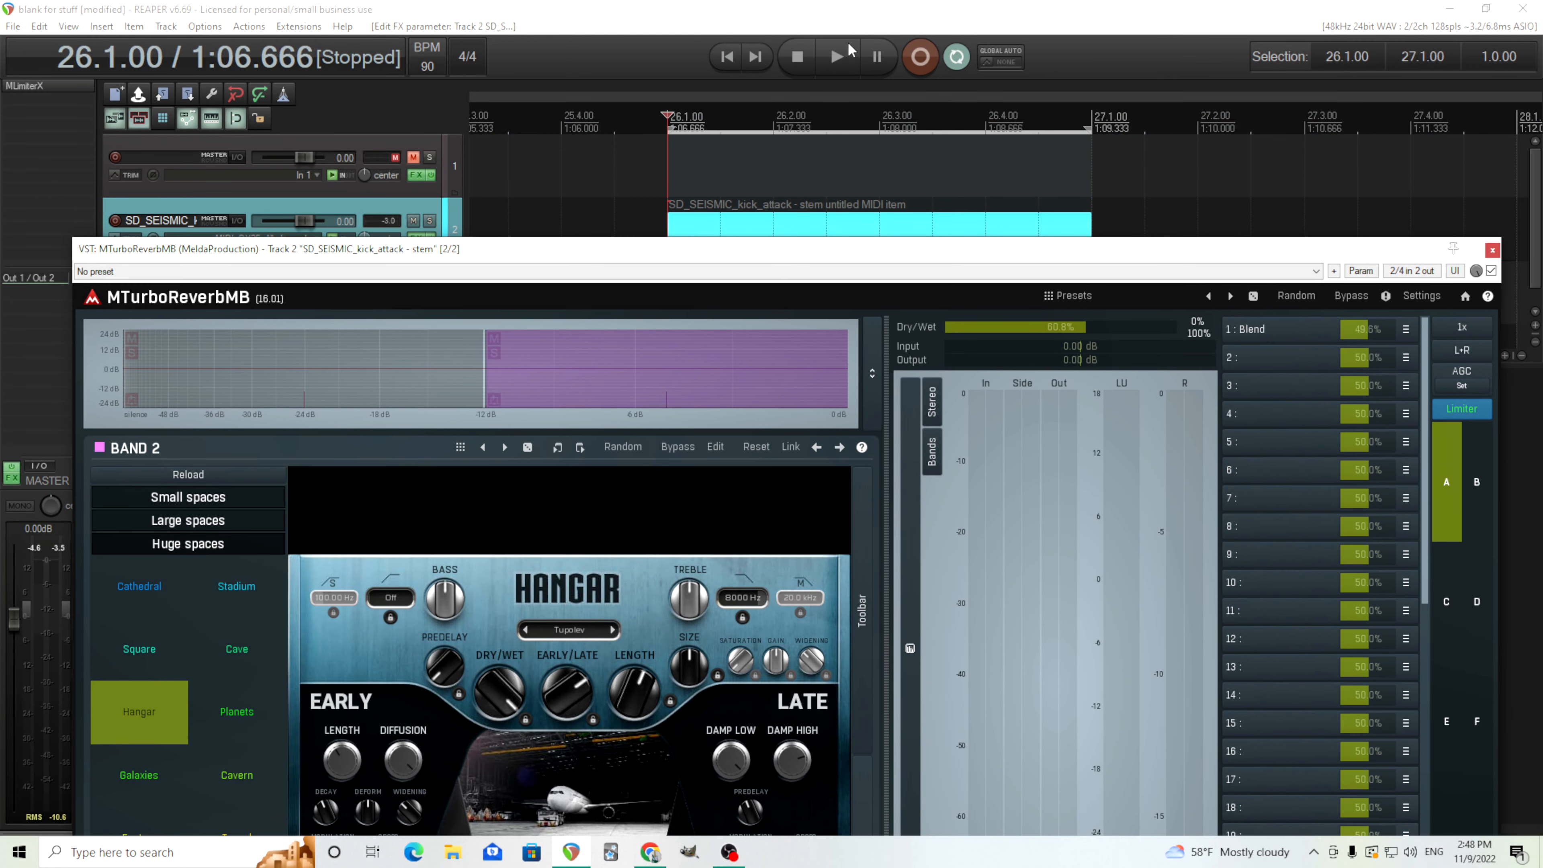
Play the kick loop while sweeping Blend up to 100%, watching the output and loudness meters, and stop playback
left_click(849, 54)
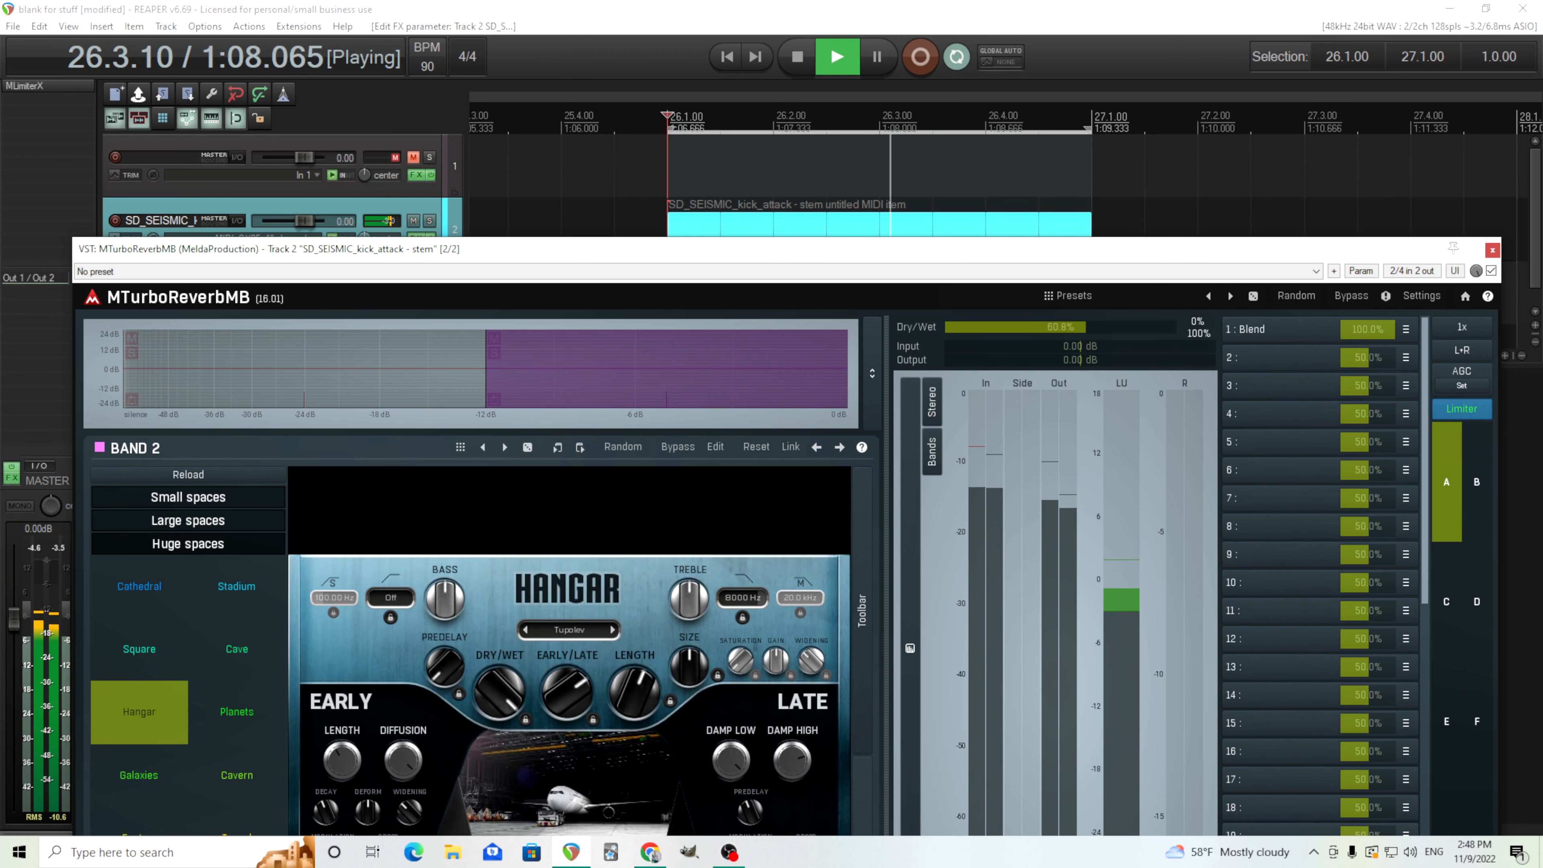
left_click(799, 68)
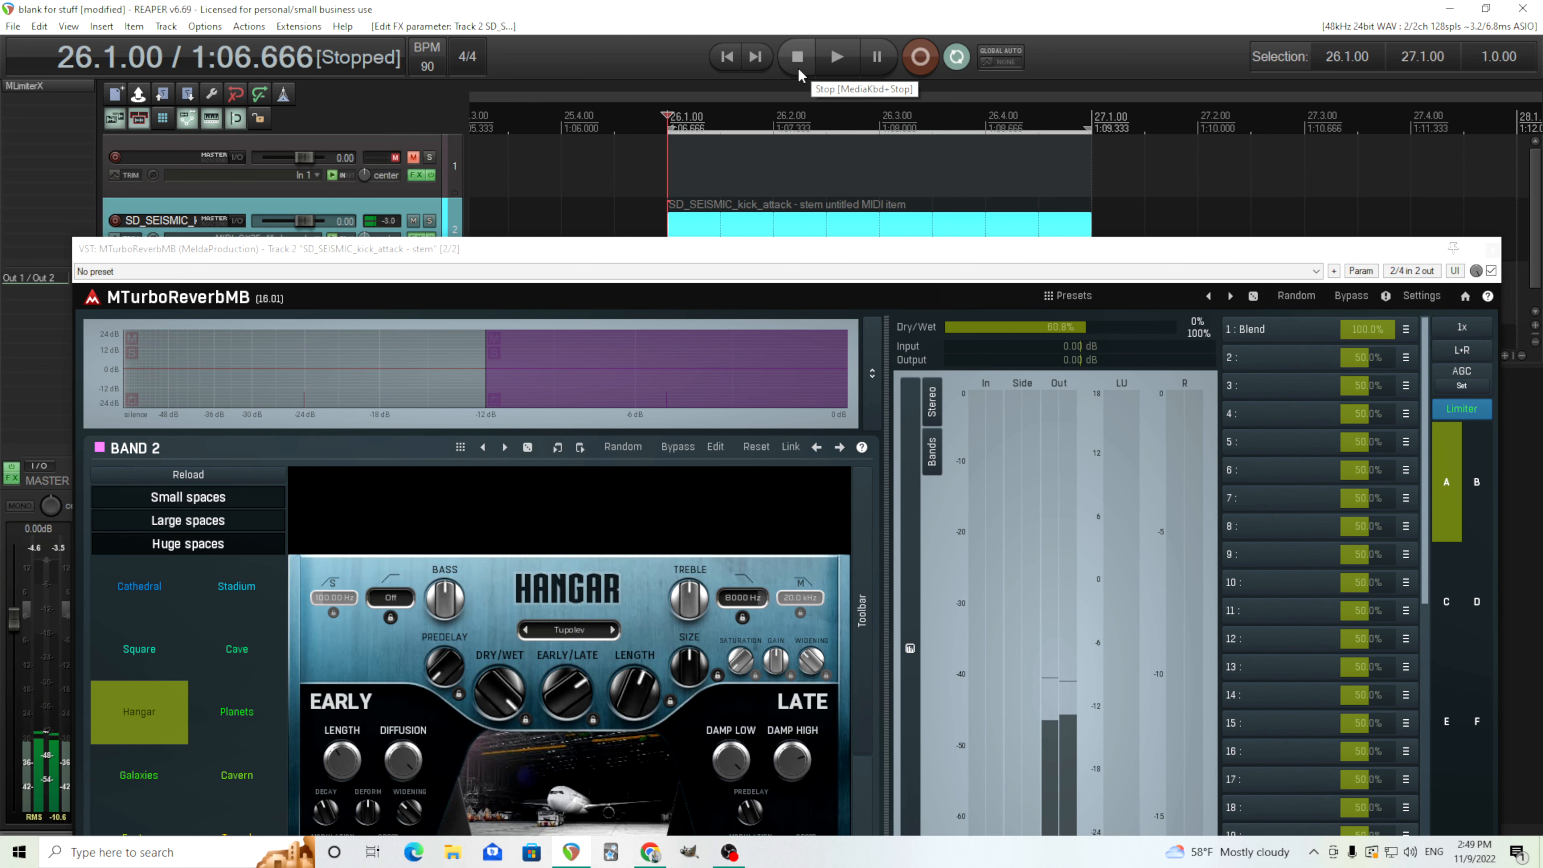
left_click_drag(761, 263, 687, 204)
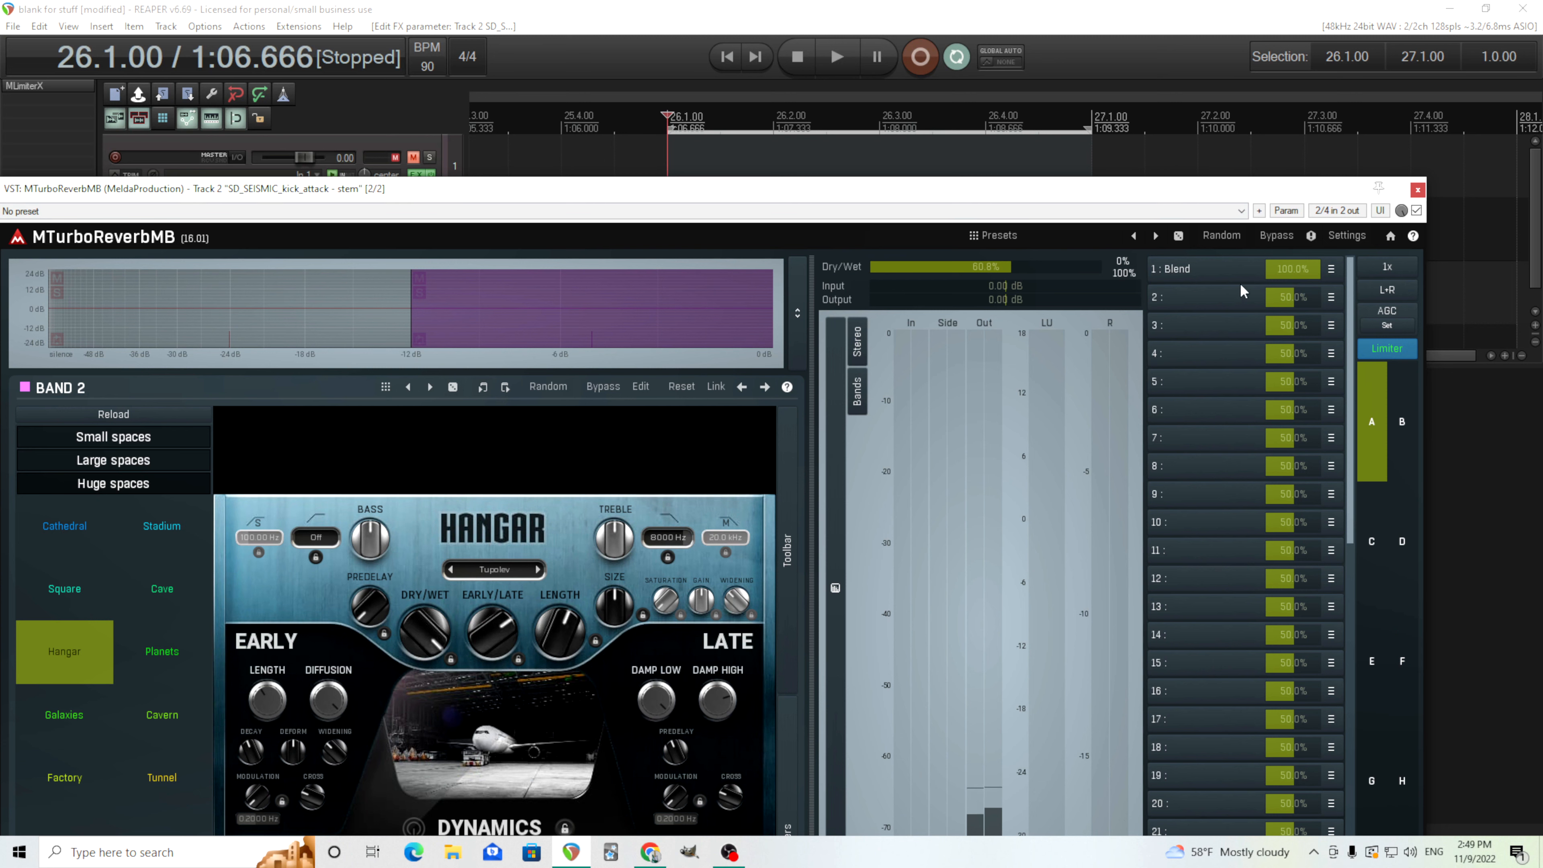
Set Blend to 0% and lower the plugin window to expose the kick track's controls and MIDI item
left_click_drag(1281, 269, 1283, 277)
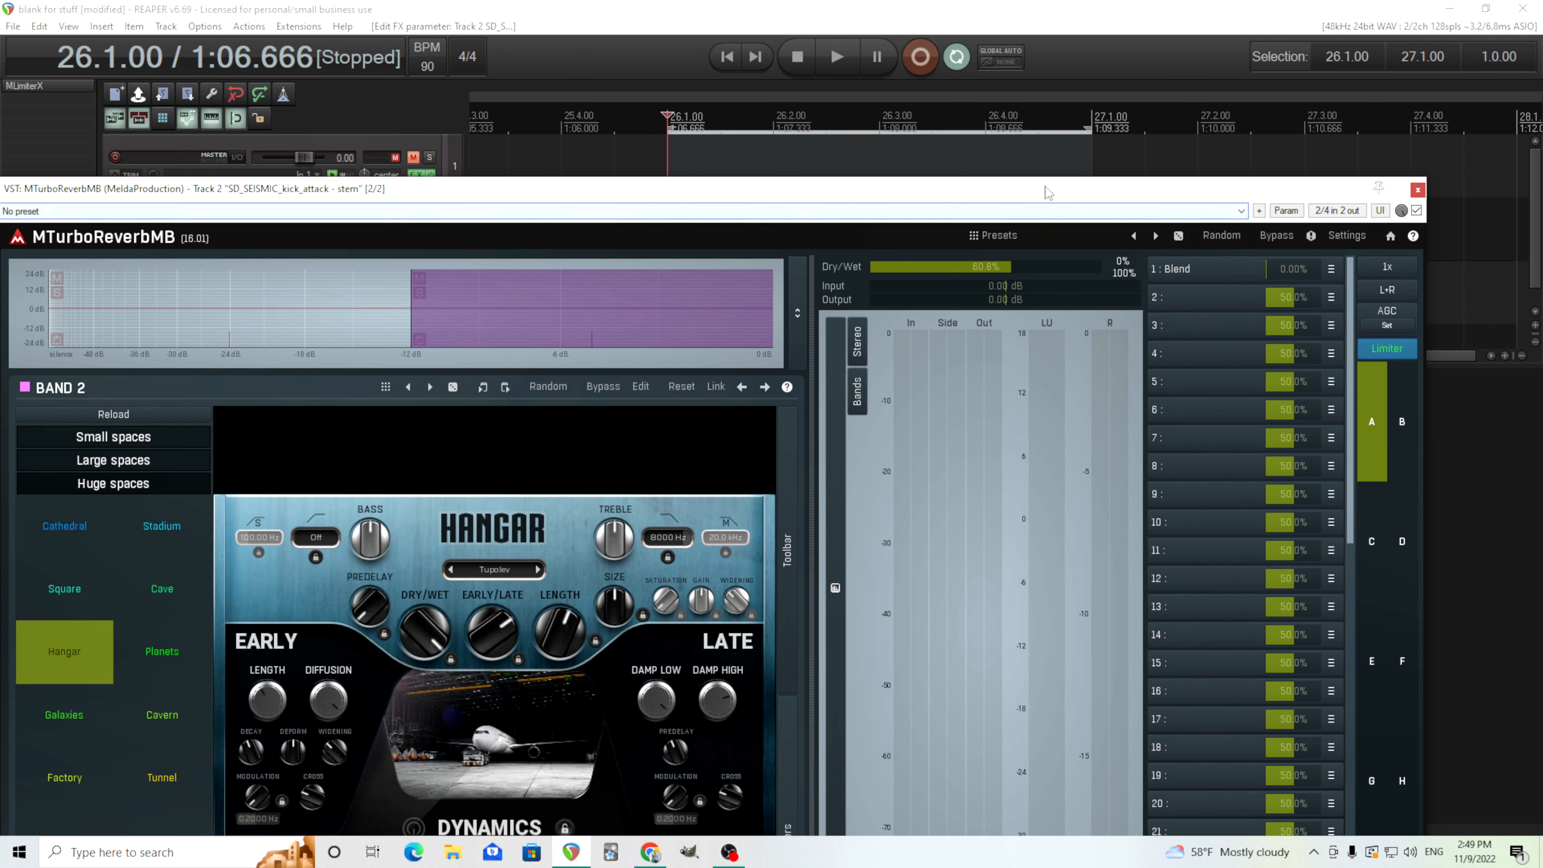
left_click_drag(1049, 190, 1093, 302)
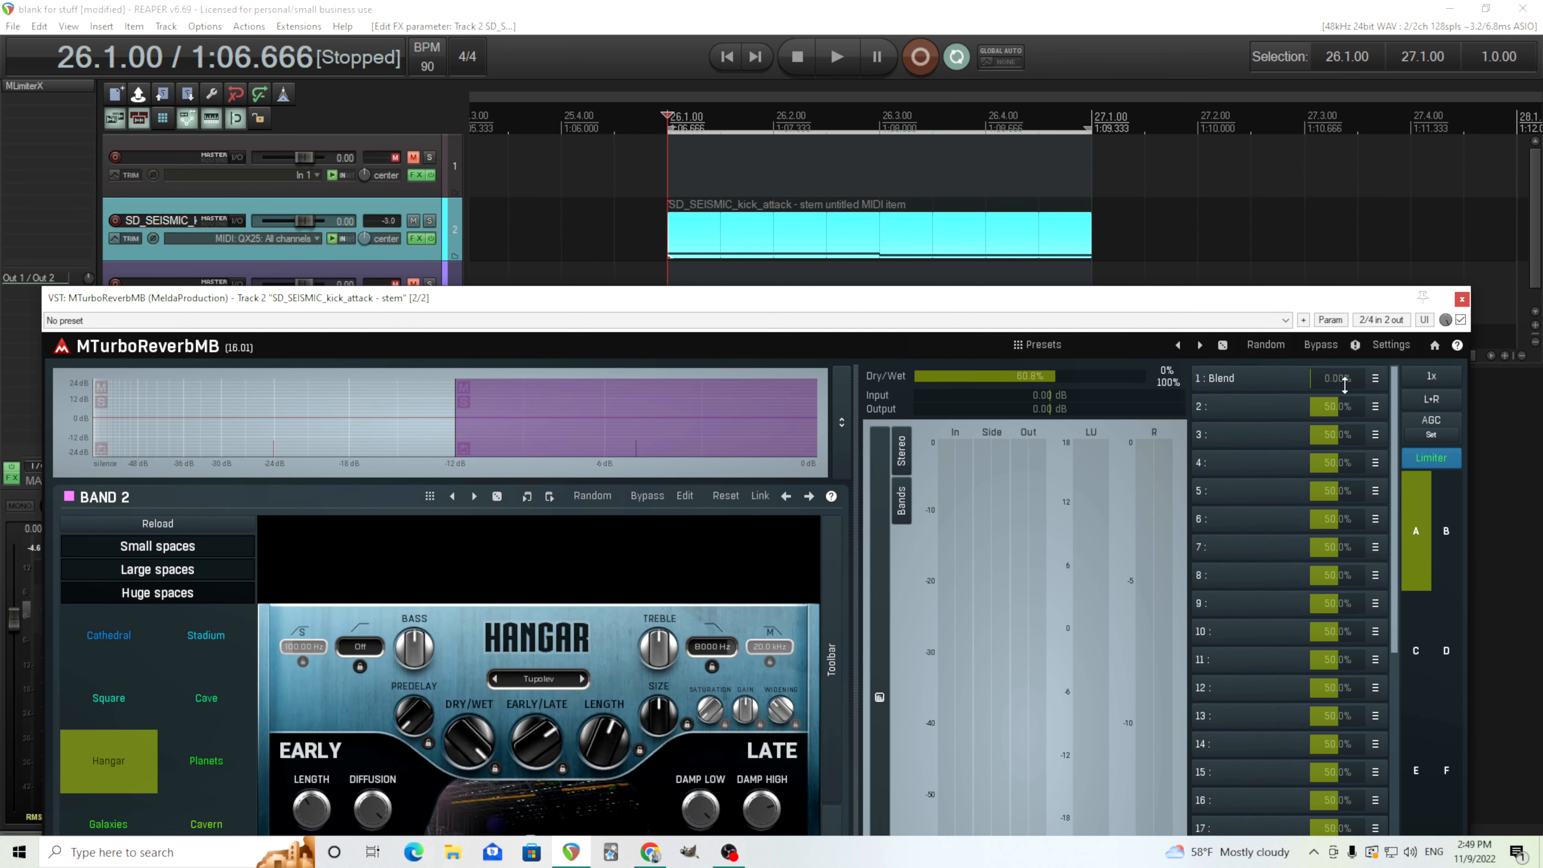
mouse_move(1346, 385)
left_mouse_down()
mouse_move(1345, 328)
mouse_move(1345, 387)
left_mouse_up()
left_click_drag(1007, 316, 1016, 372)
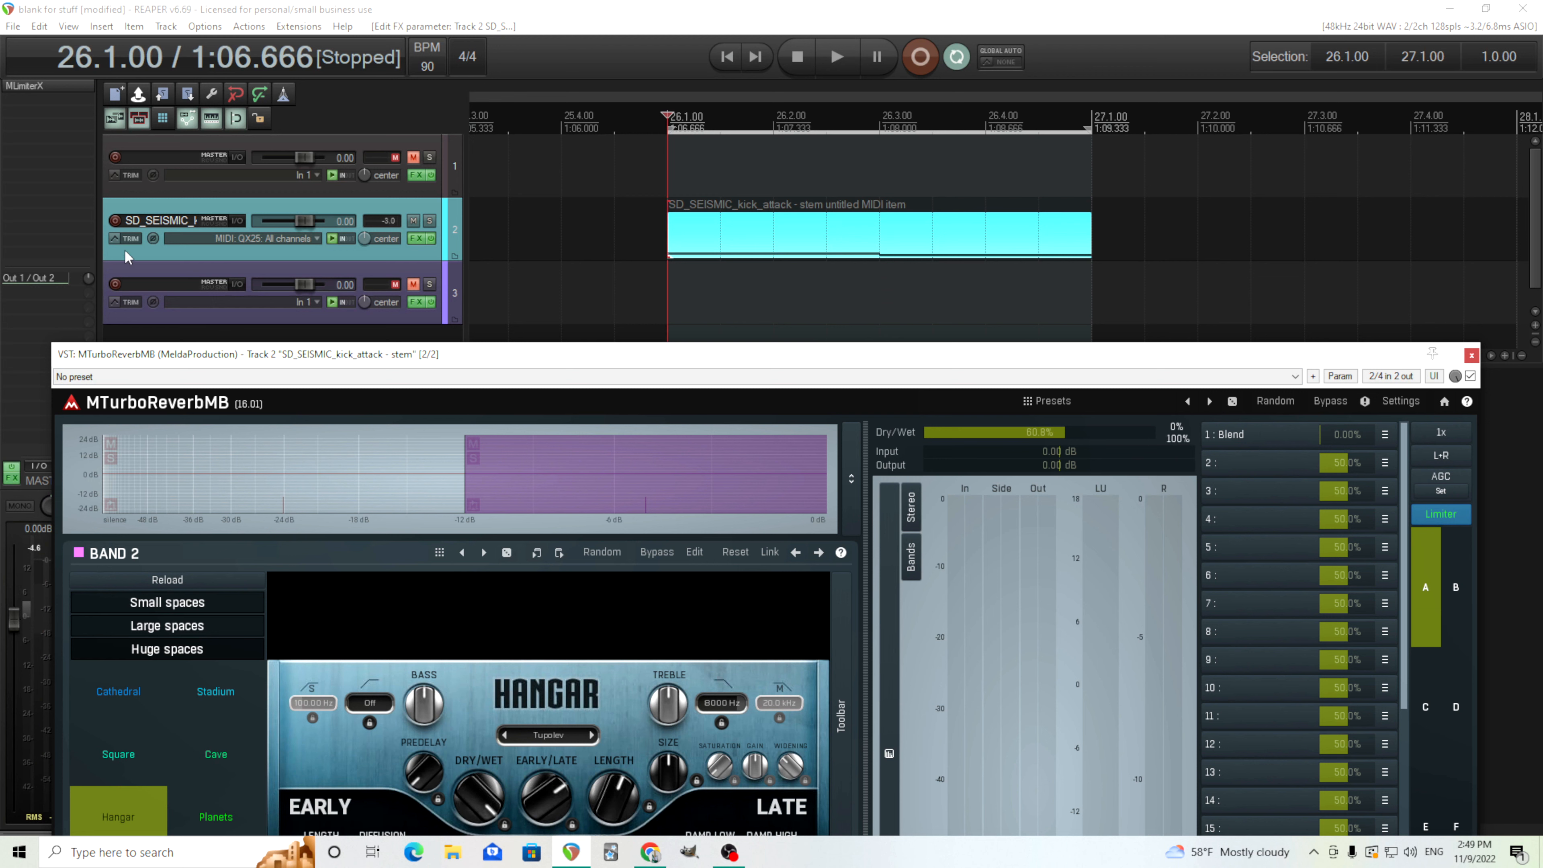
Add MTurboReverbMB's Blend parameter as an automation envelope on the kick track and close the envelope list
left_click(116, 237)
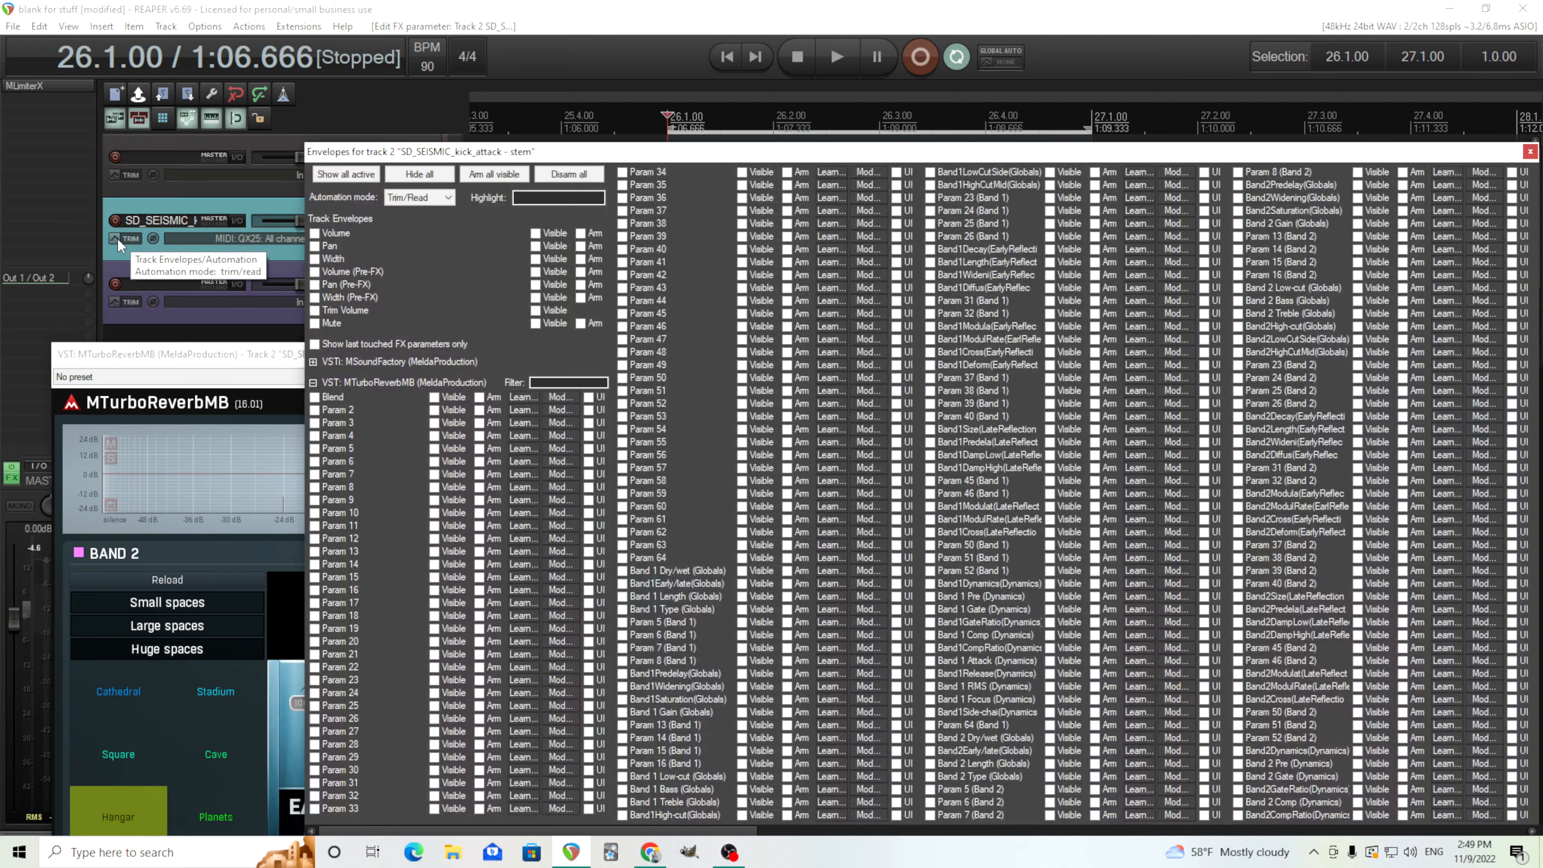
left_click(315, 398)
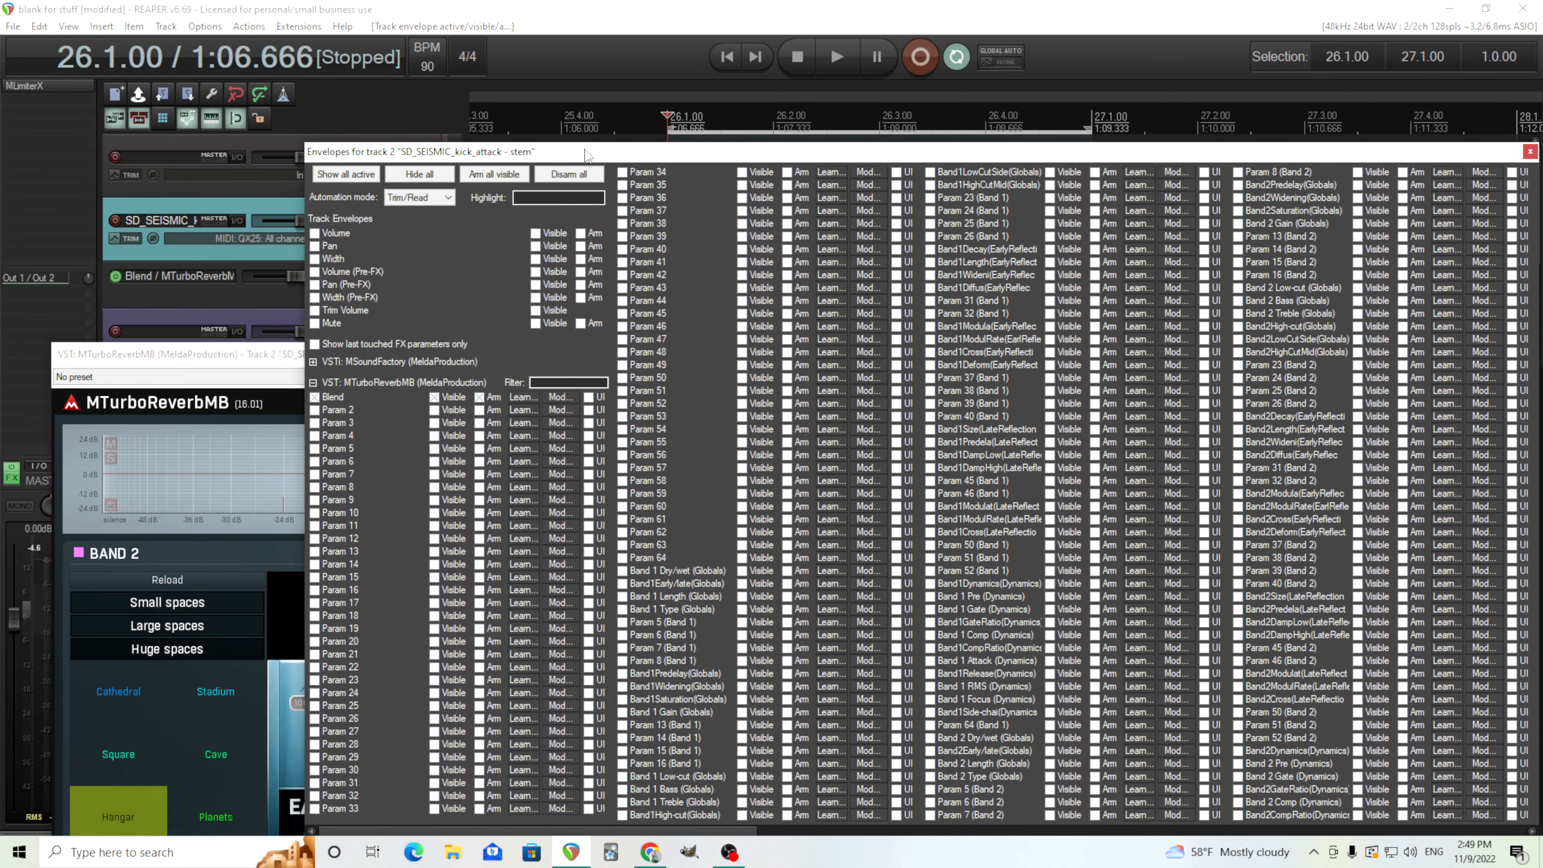
left_click_drag(586, 154, 262, 171)
left_click(1206, 170)
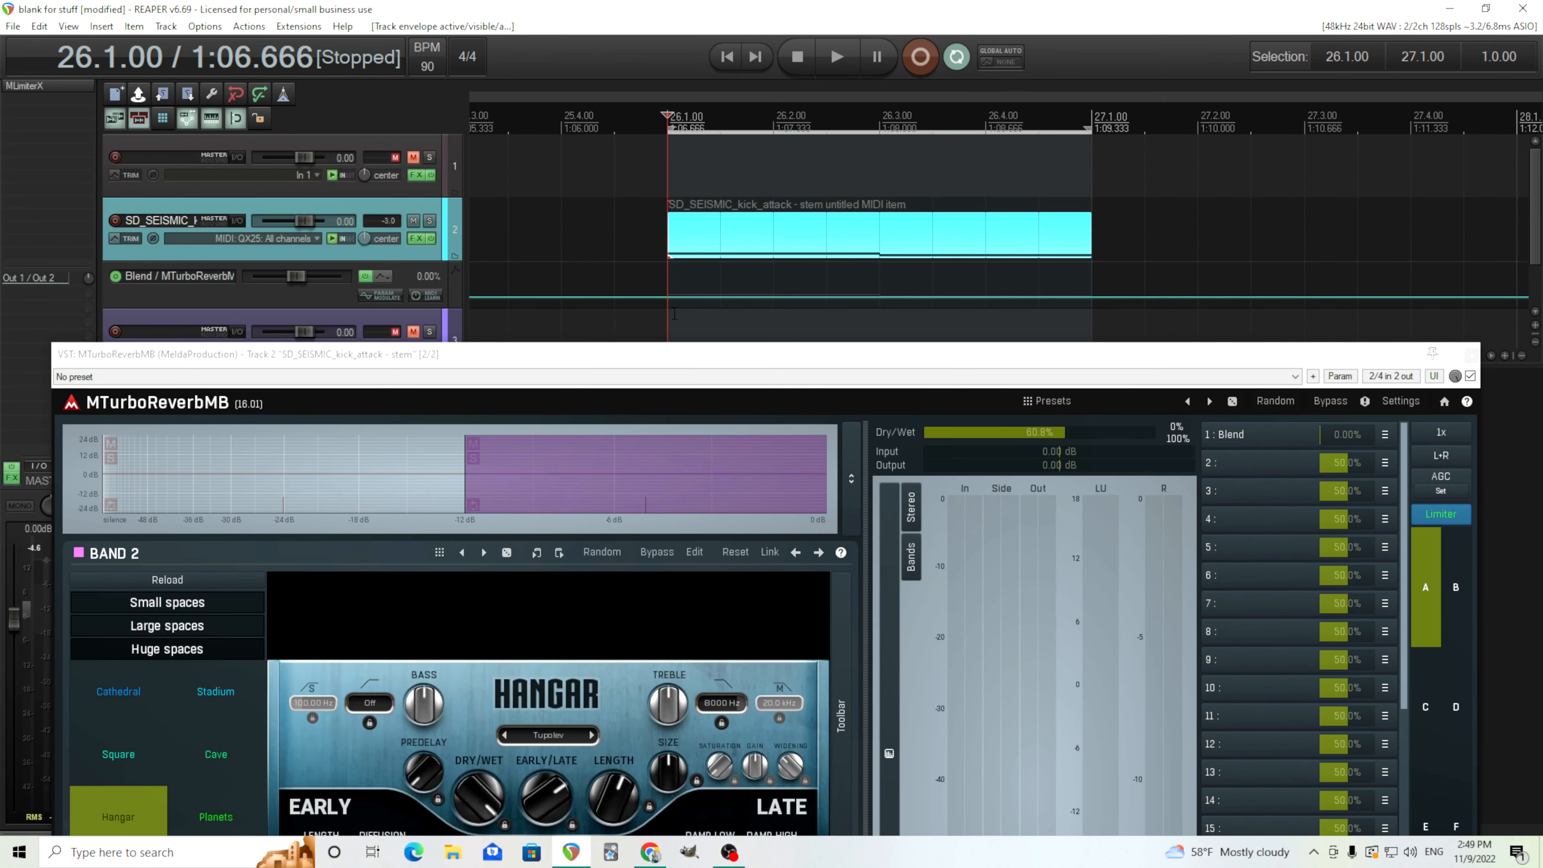
Raise the Blend envelope to 100% between 26.1.00 and 26.3.00, and extend the time selection back to 27.1.00
left_click_drag(1087, 129, 872, 127)
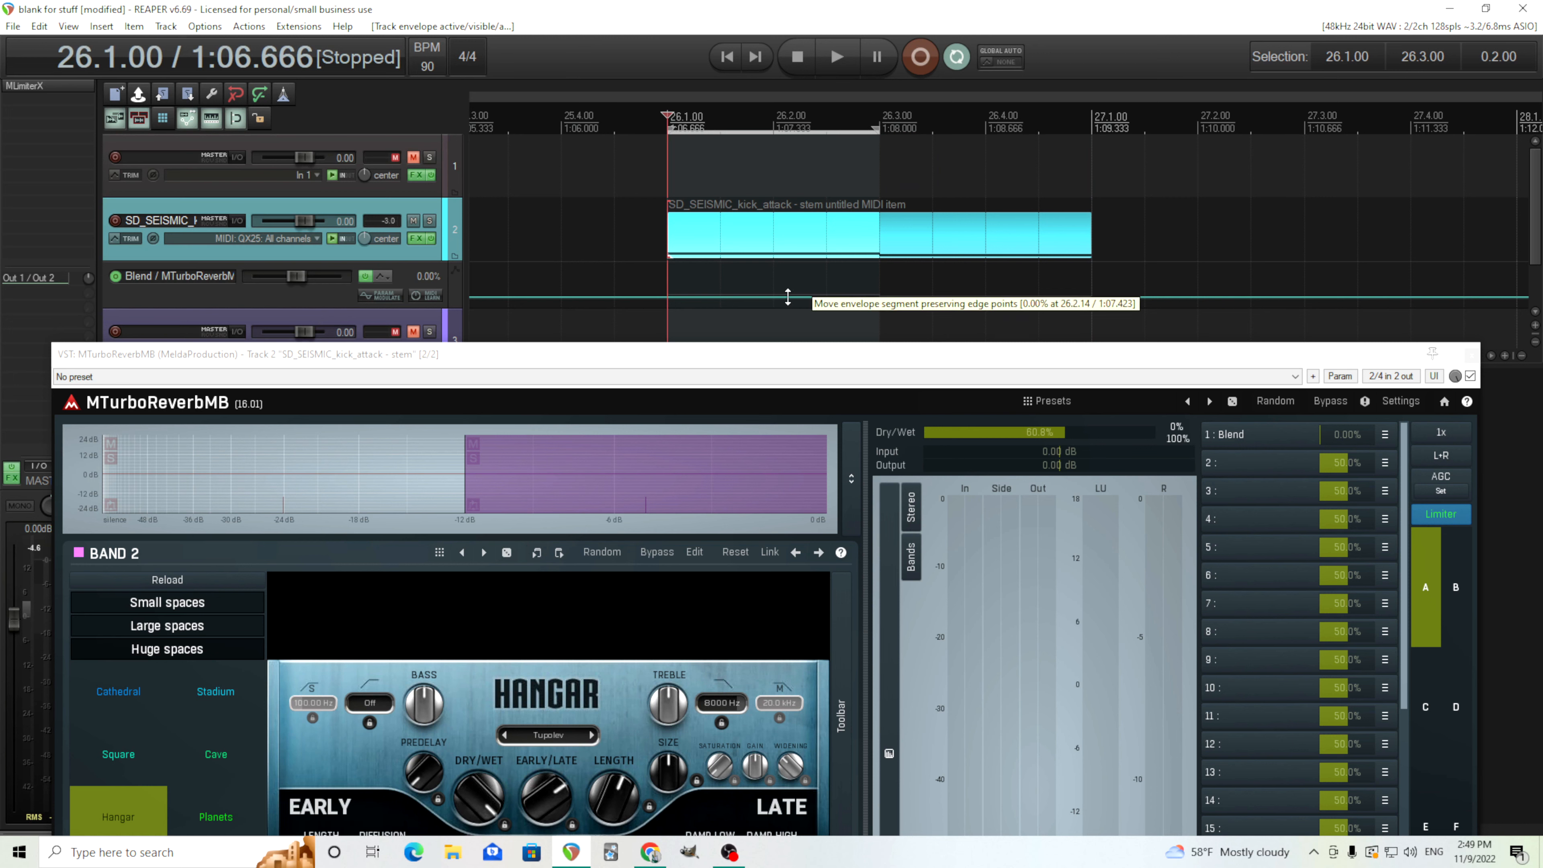
left_click_drag(788, 297, 803, 157)
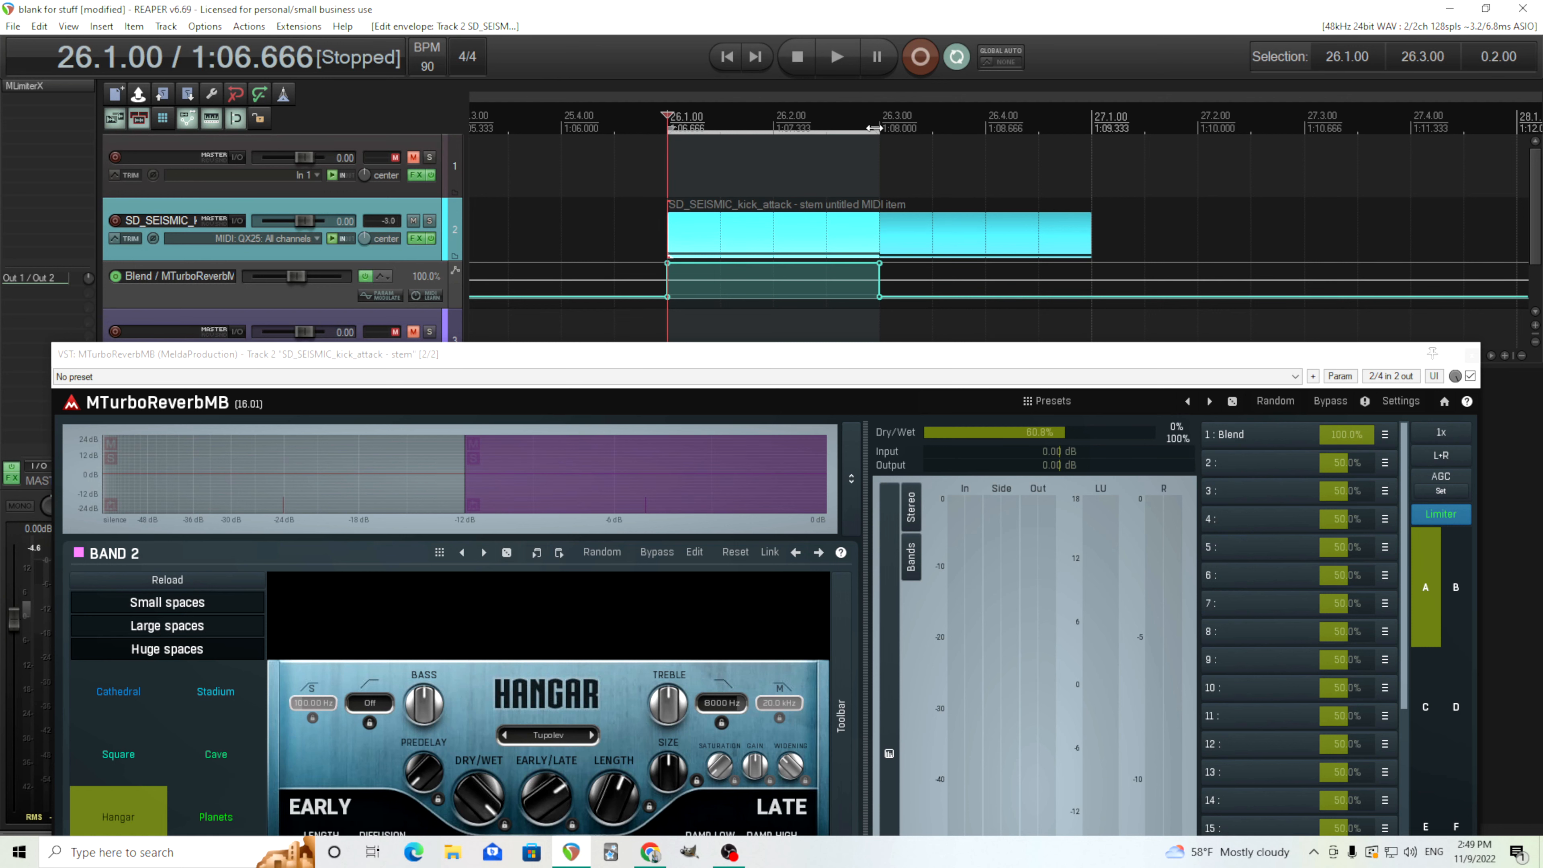
left_click_drag(874, 128, 1092, 128)
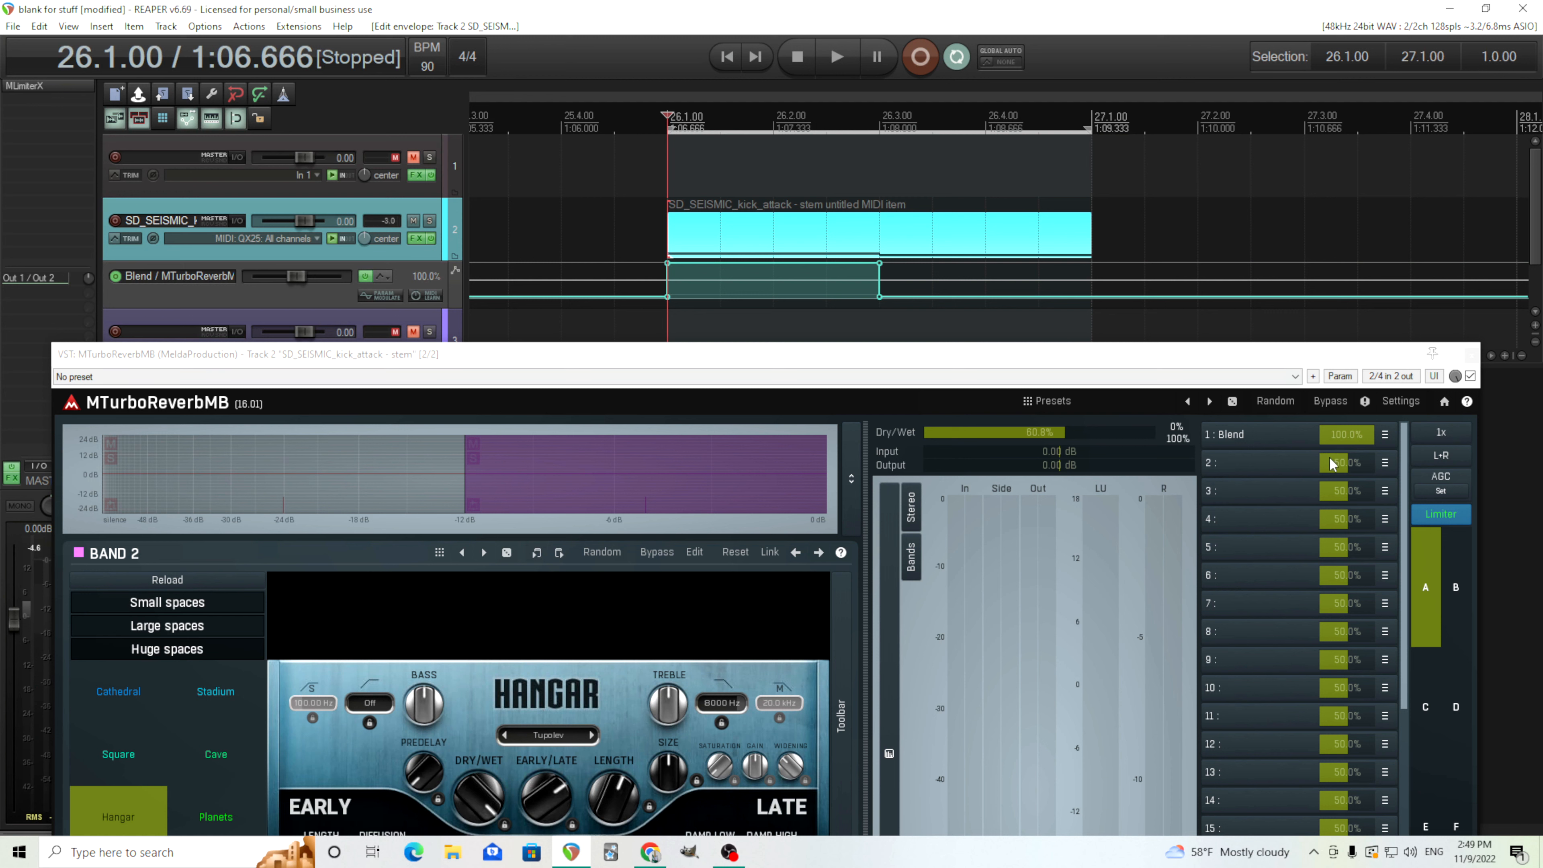
Play the automated kick loop, set the reverb's global Dry/Wet to 70%, and stop playback
left_click(837, 58)
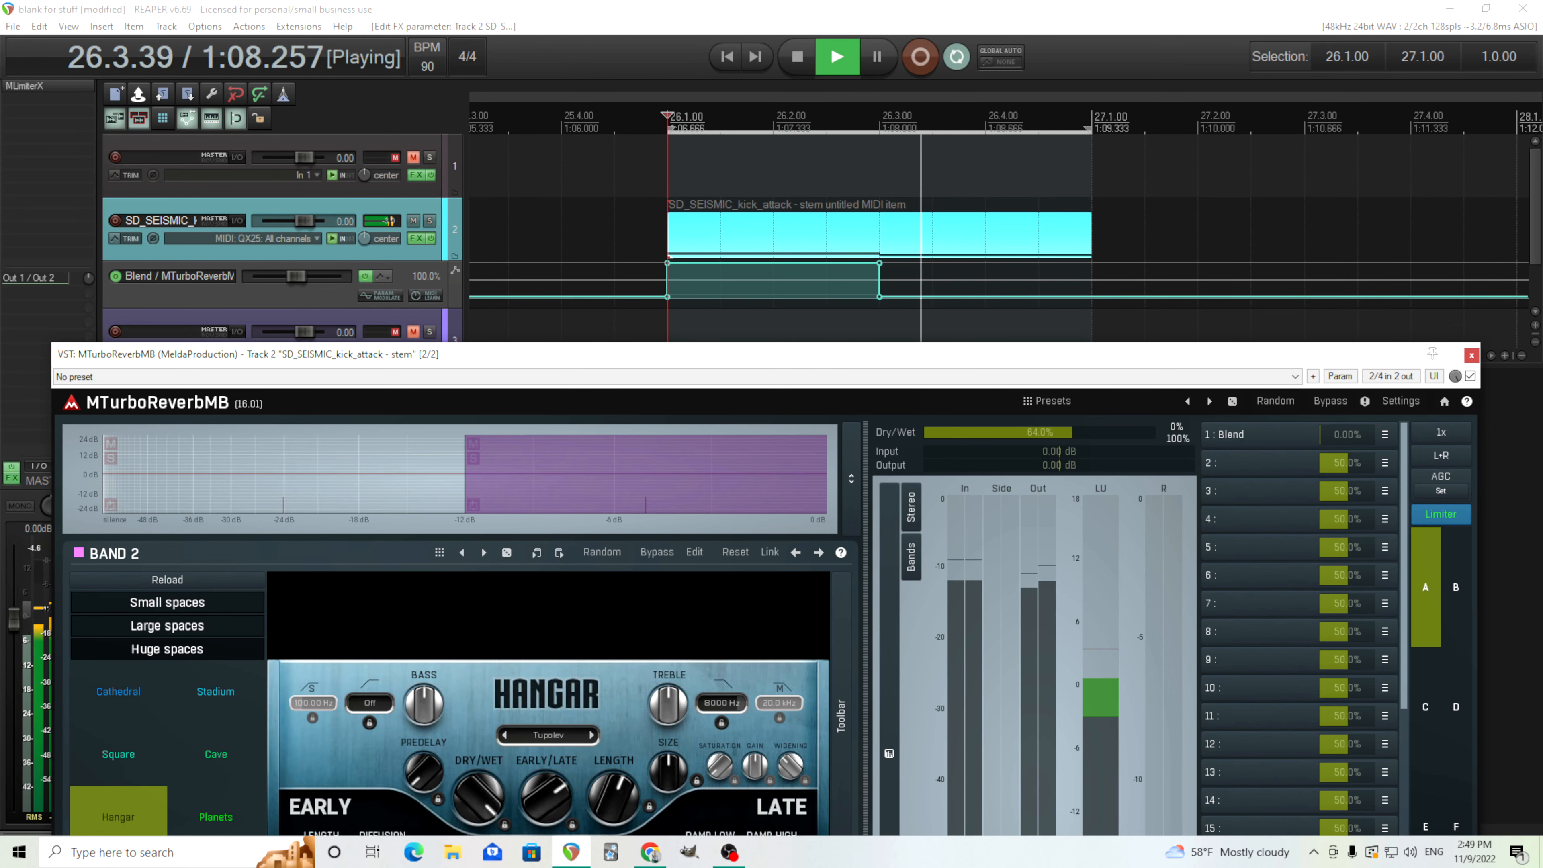
double_click(1071, 432)
left_click(919, 515)
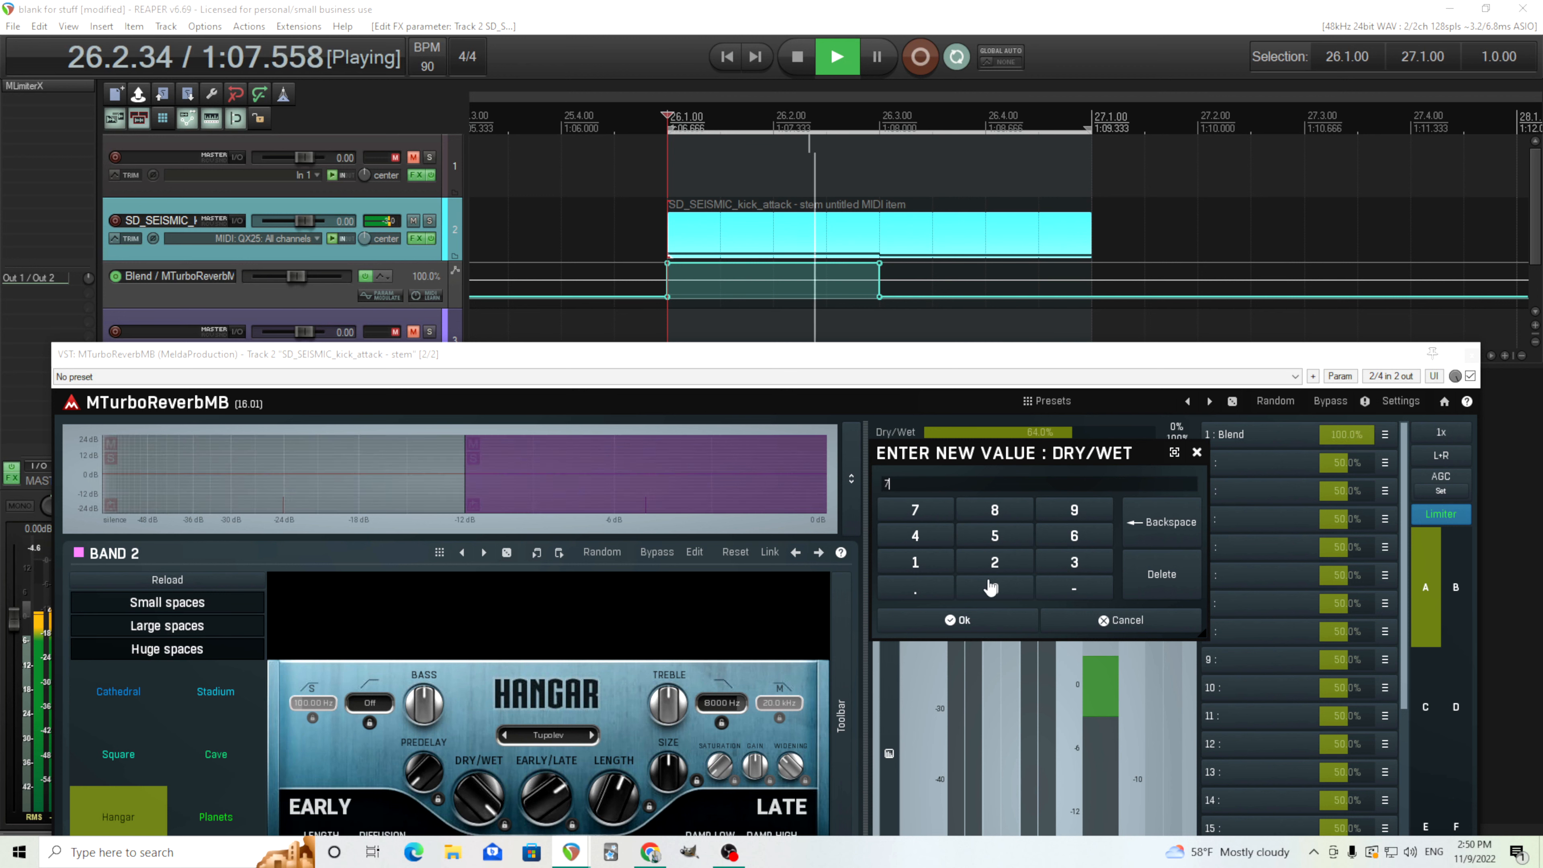
left_click(993, 585)
left_click(995, 619)
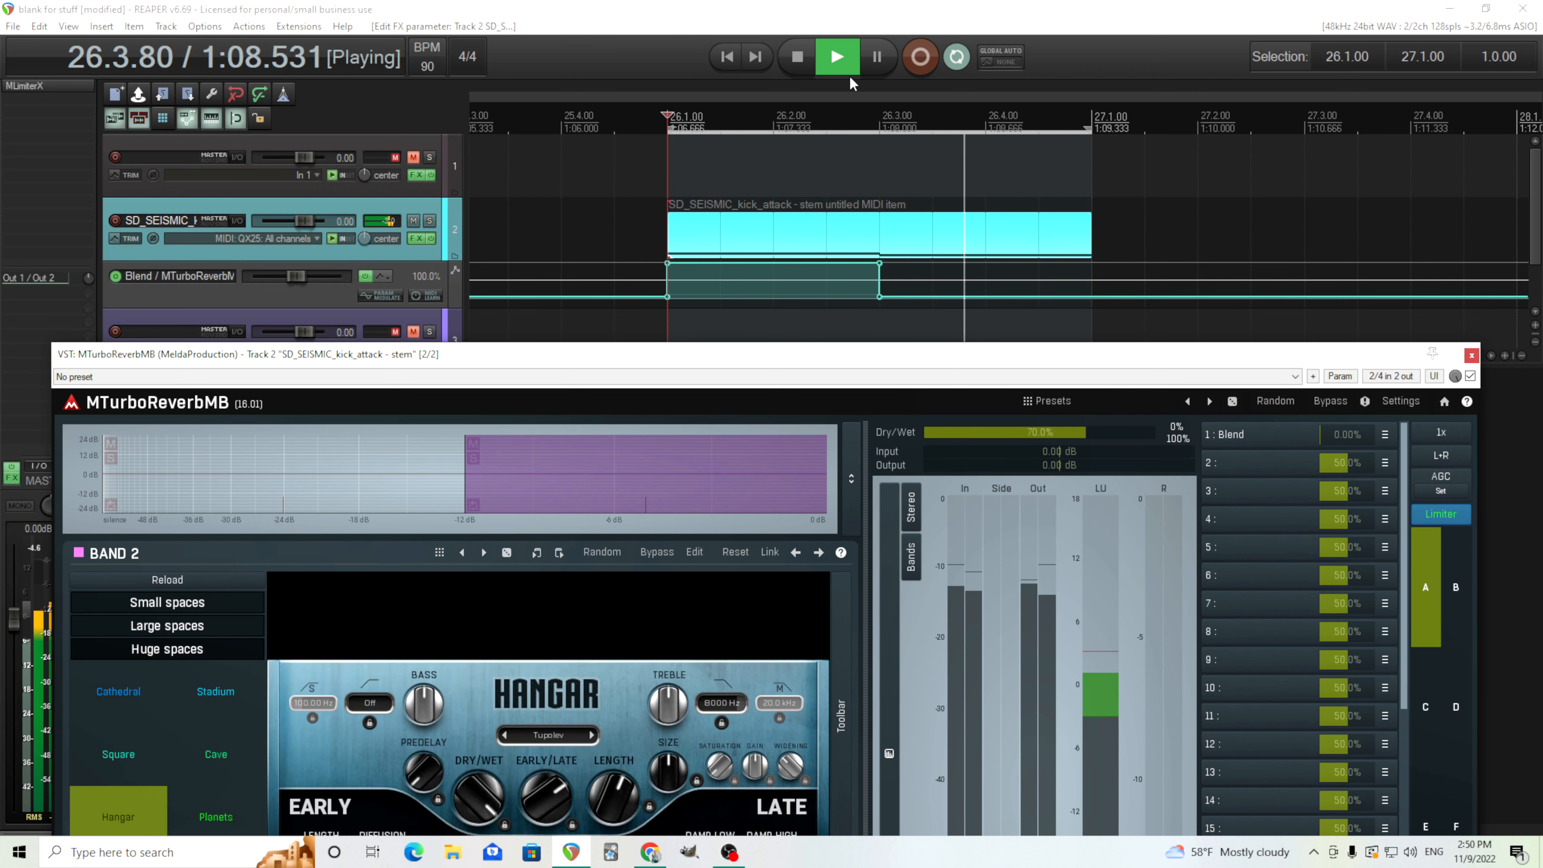
left_click(802, 60)
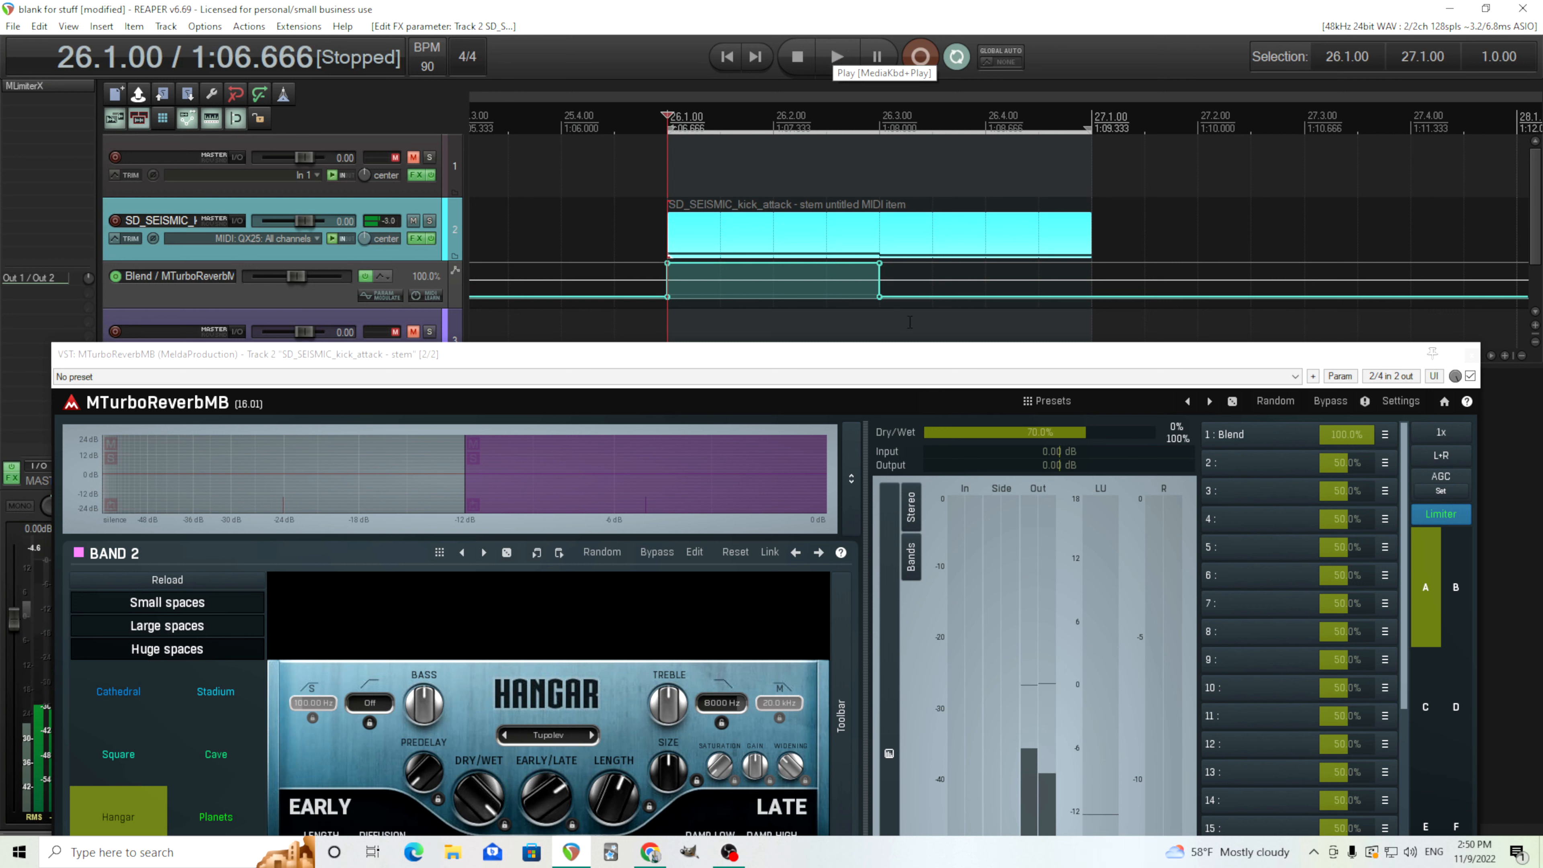
Move the 100% Blend envelope point at 26.3.00 back halfway toward 26.2.00 to form a downward ramp, and check the snap and grid settings
left_click(876, 263)
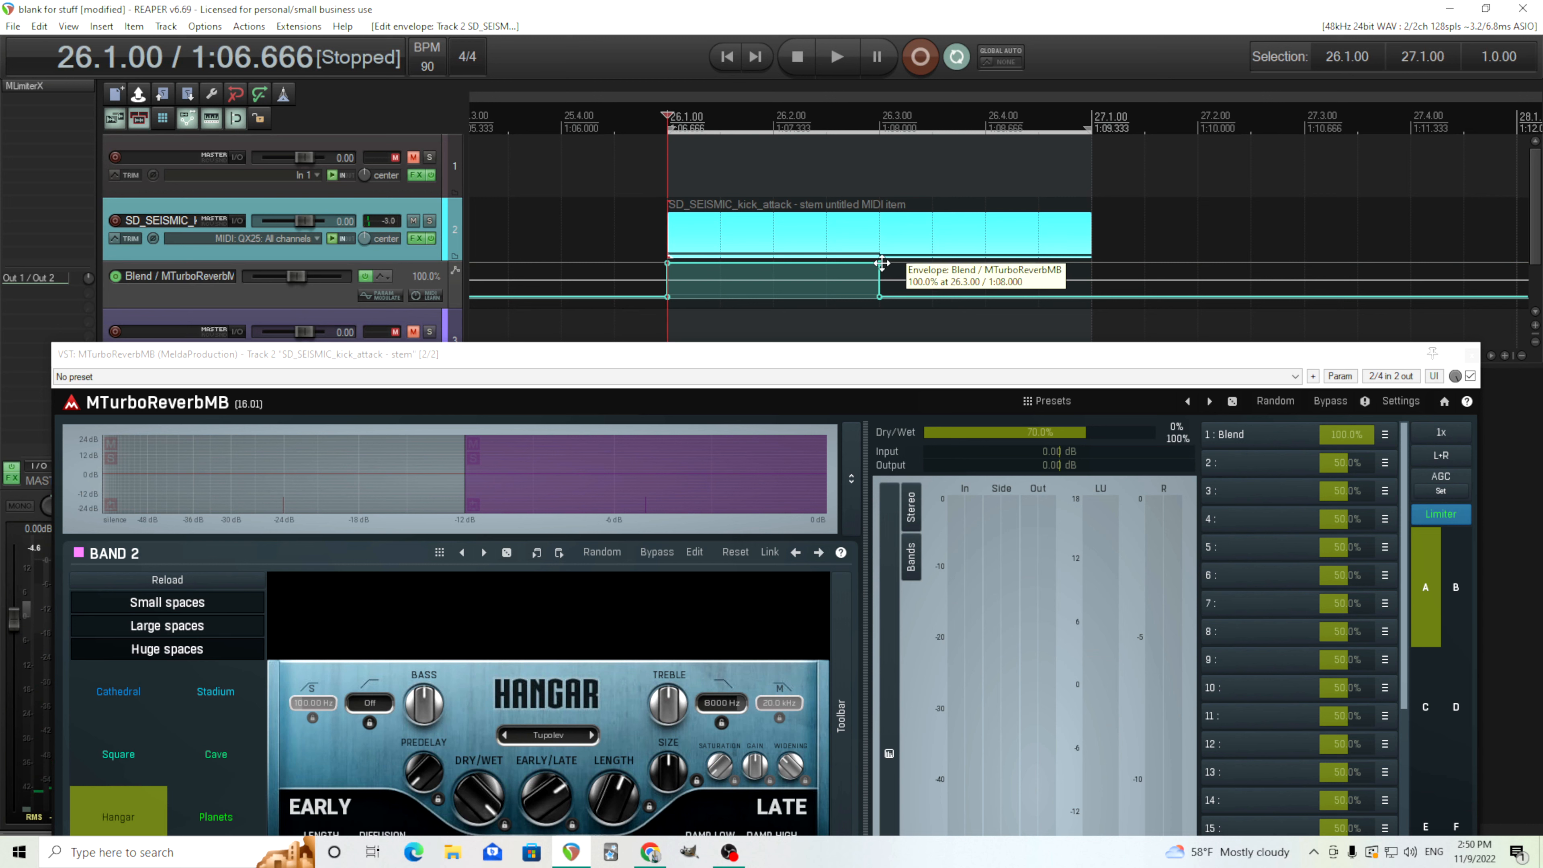
left_click_drag(880, 265, 826, 263)
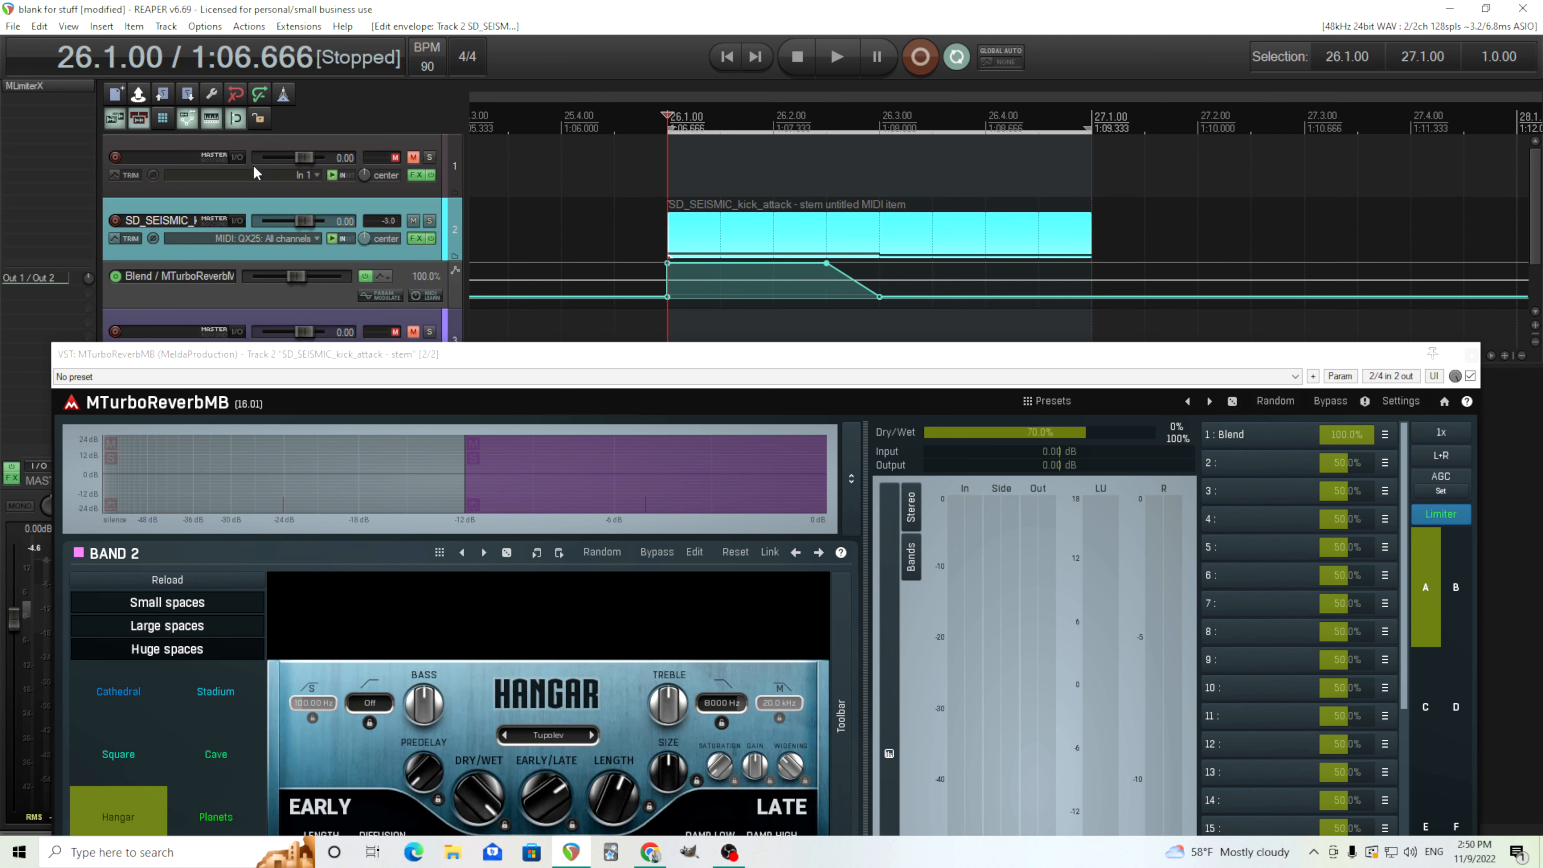
right_click(237, 120)
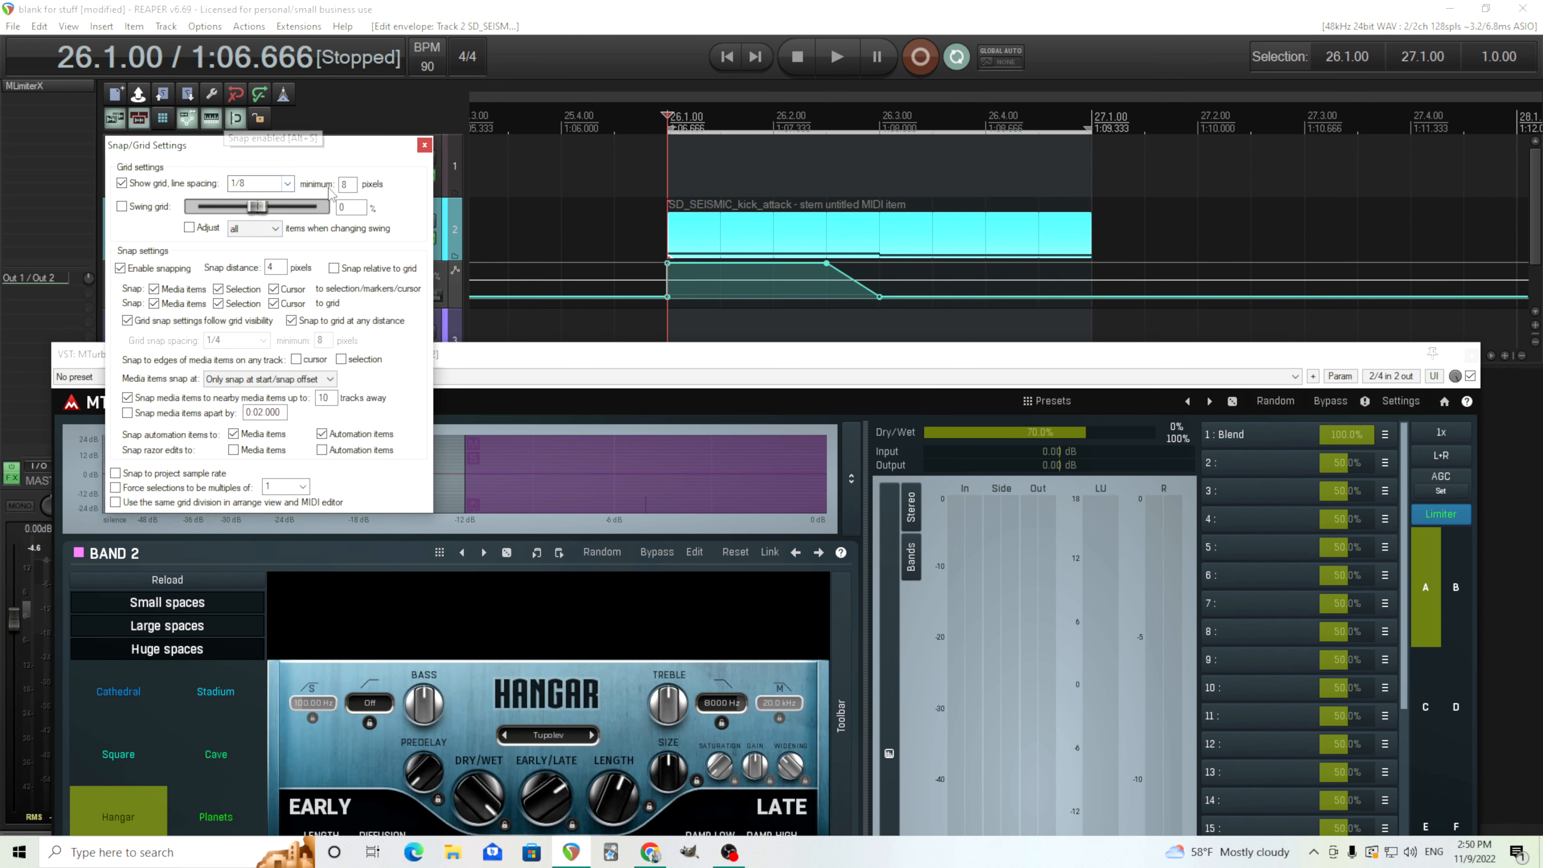
left_click(424, 147)
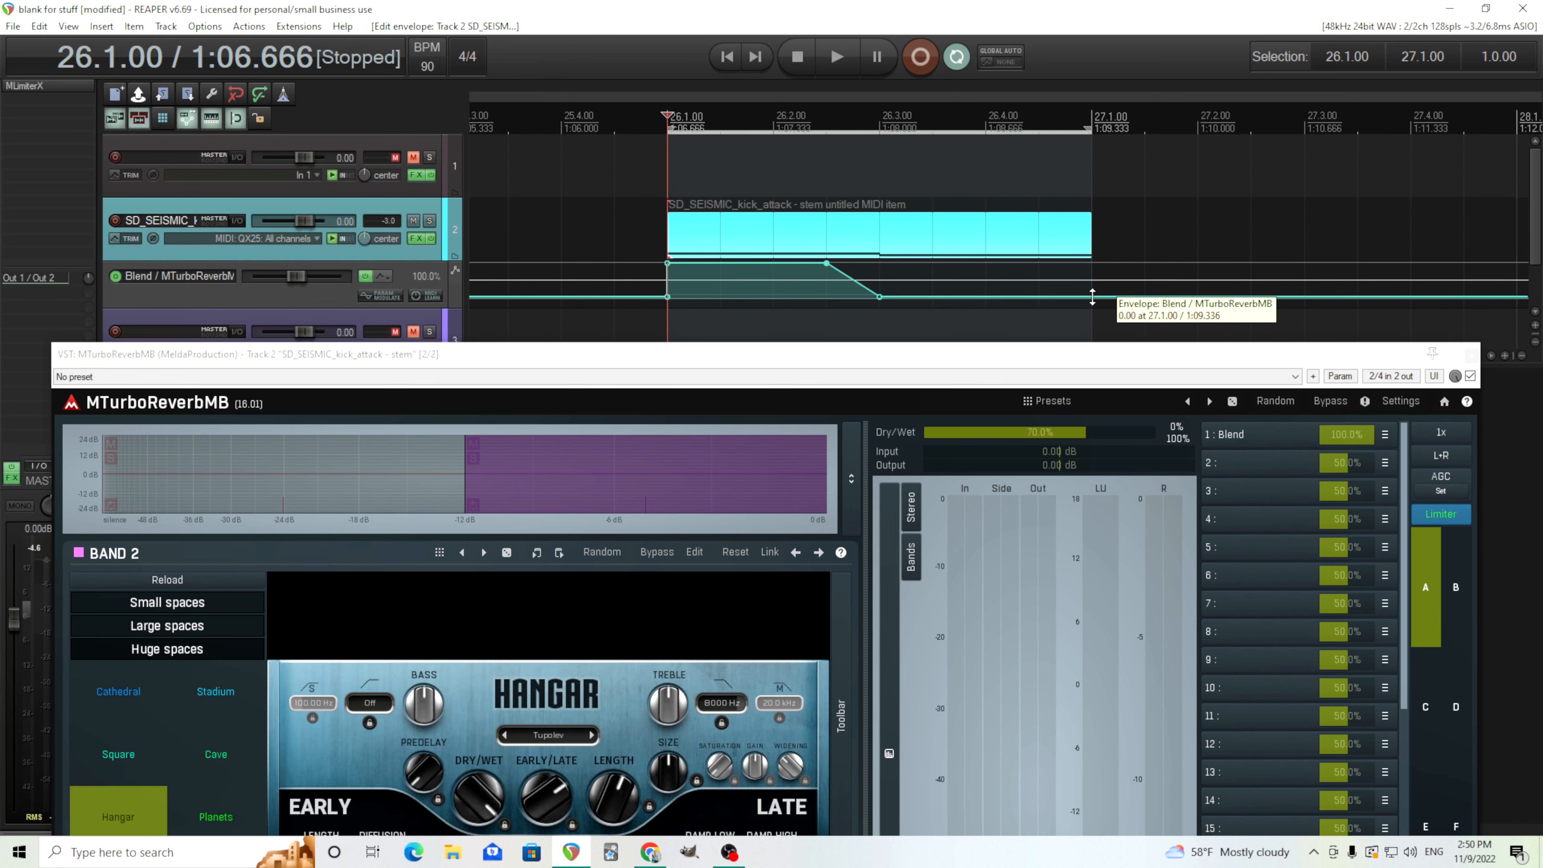
Add Blend envelope points at 27.1.00 and 26.4.50, raise the 27.1.00 point to 100% for an upward ramp, and audition the kick loop
right_click(1092, 296)
left_click(1130, 343)
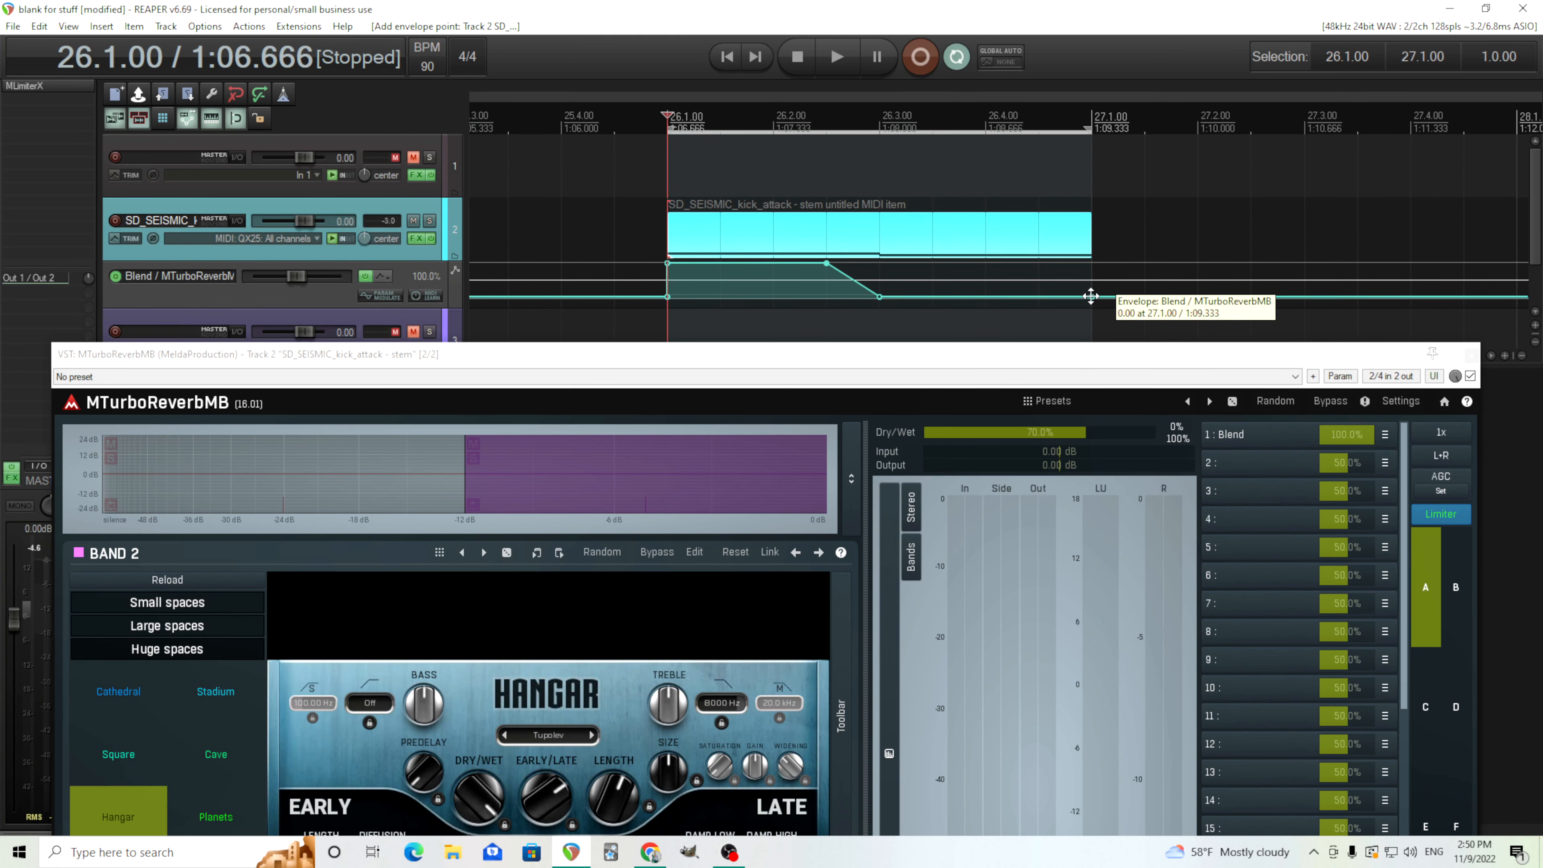
right_click(1043, 298)
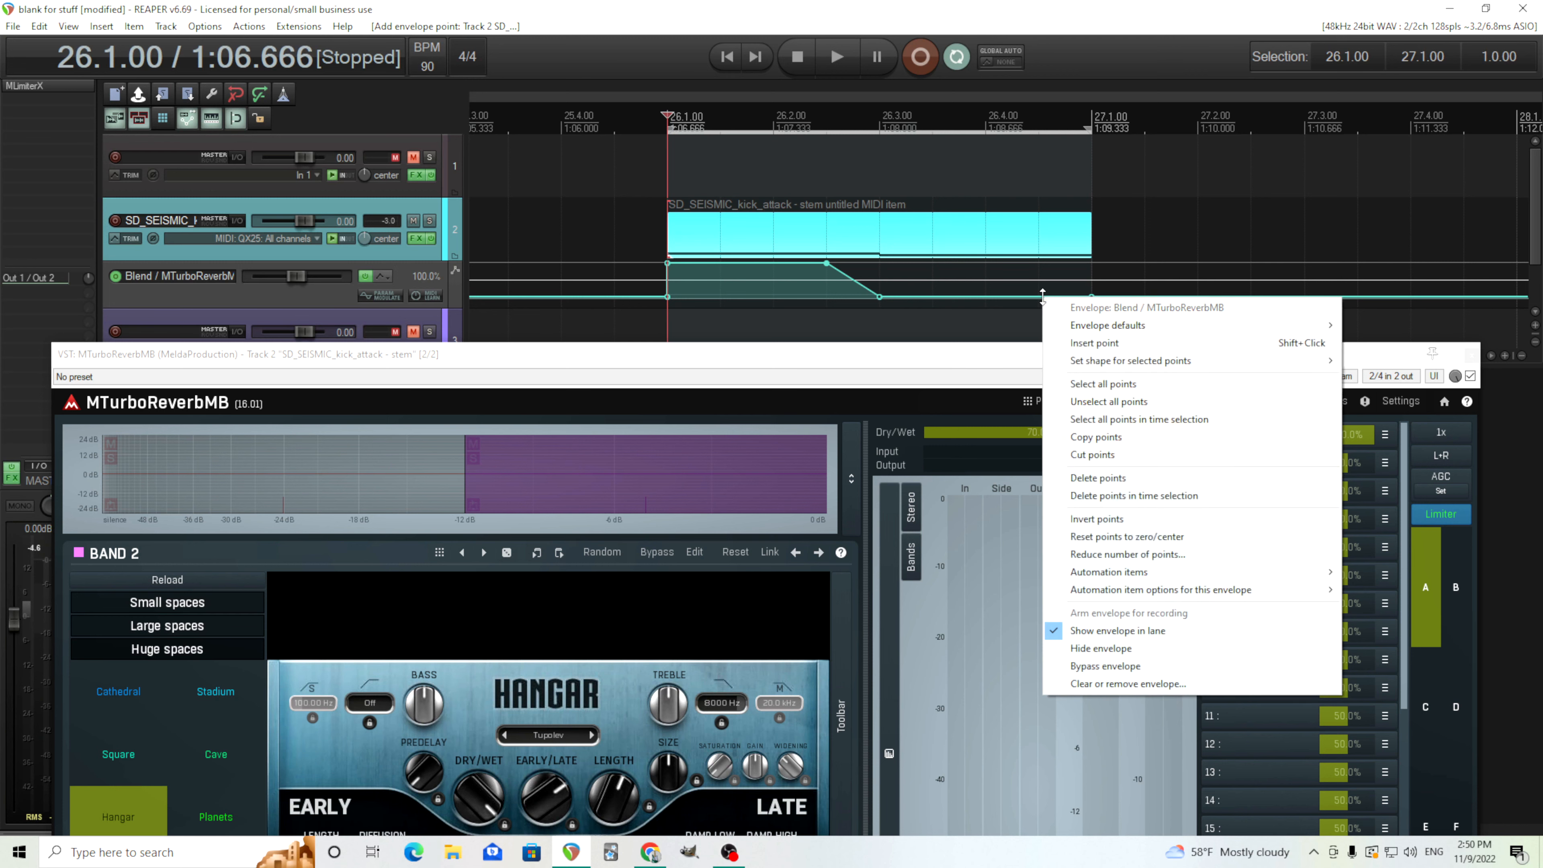
left_click(1103, 342)
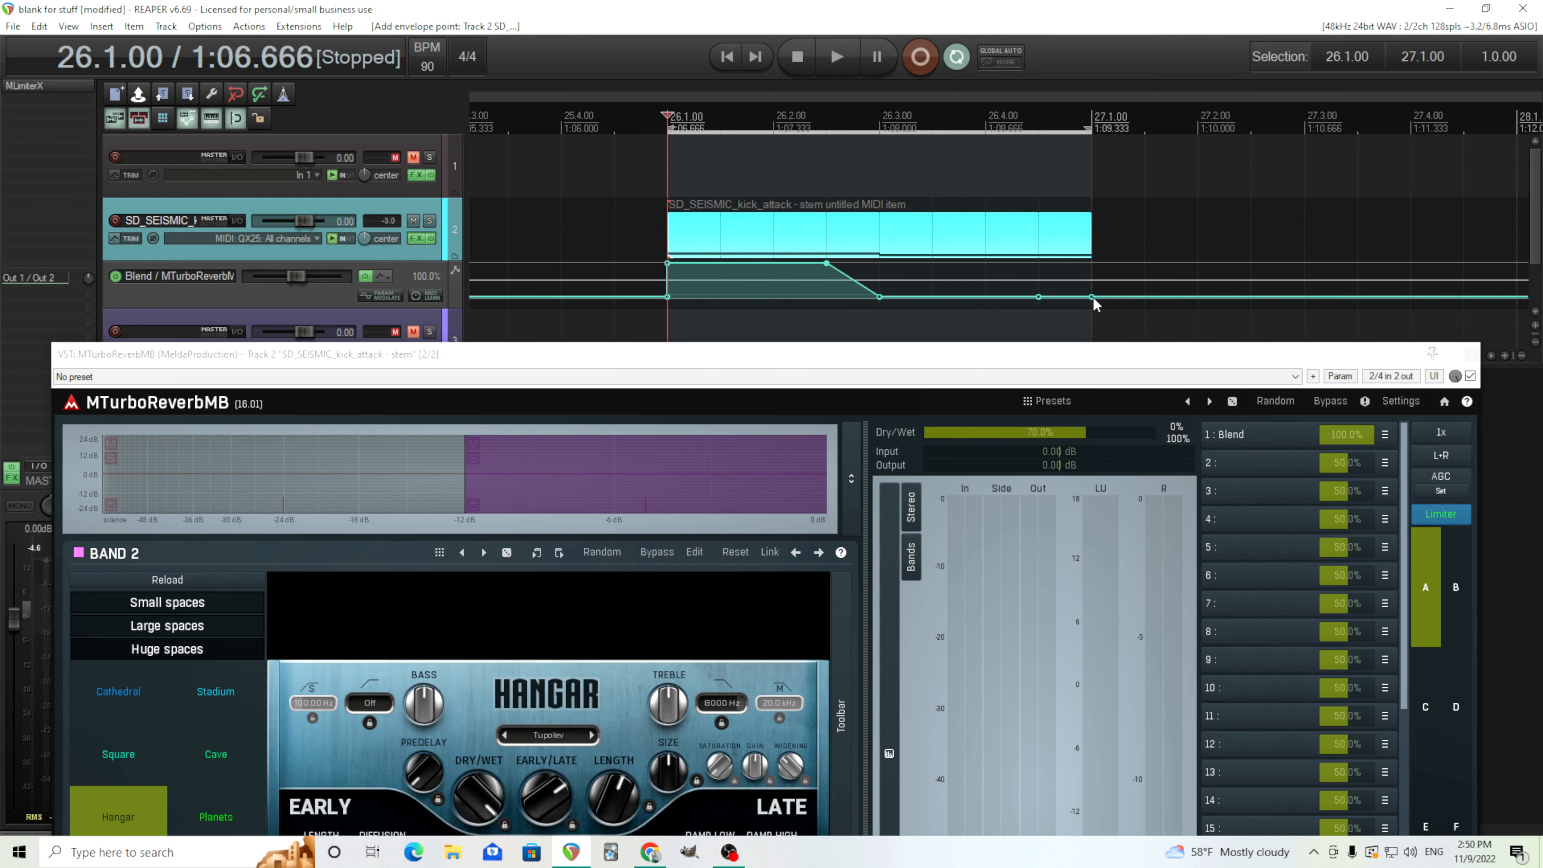
left_click_drag(1092, 296, 1093, 132)
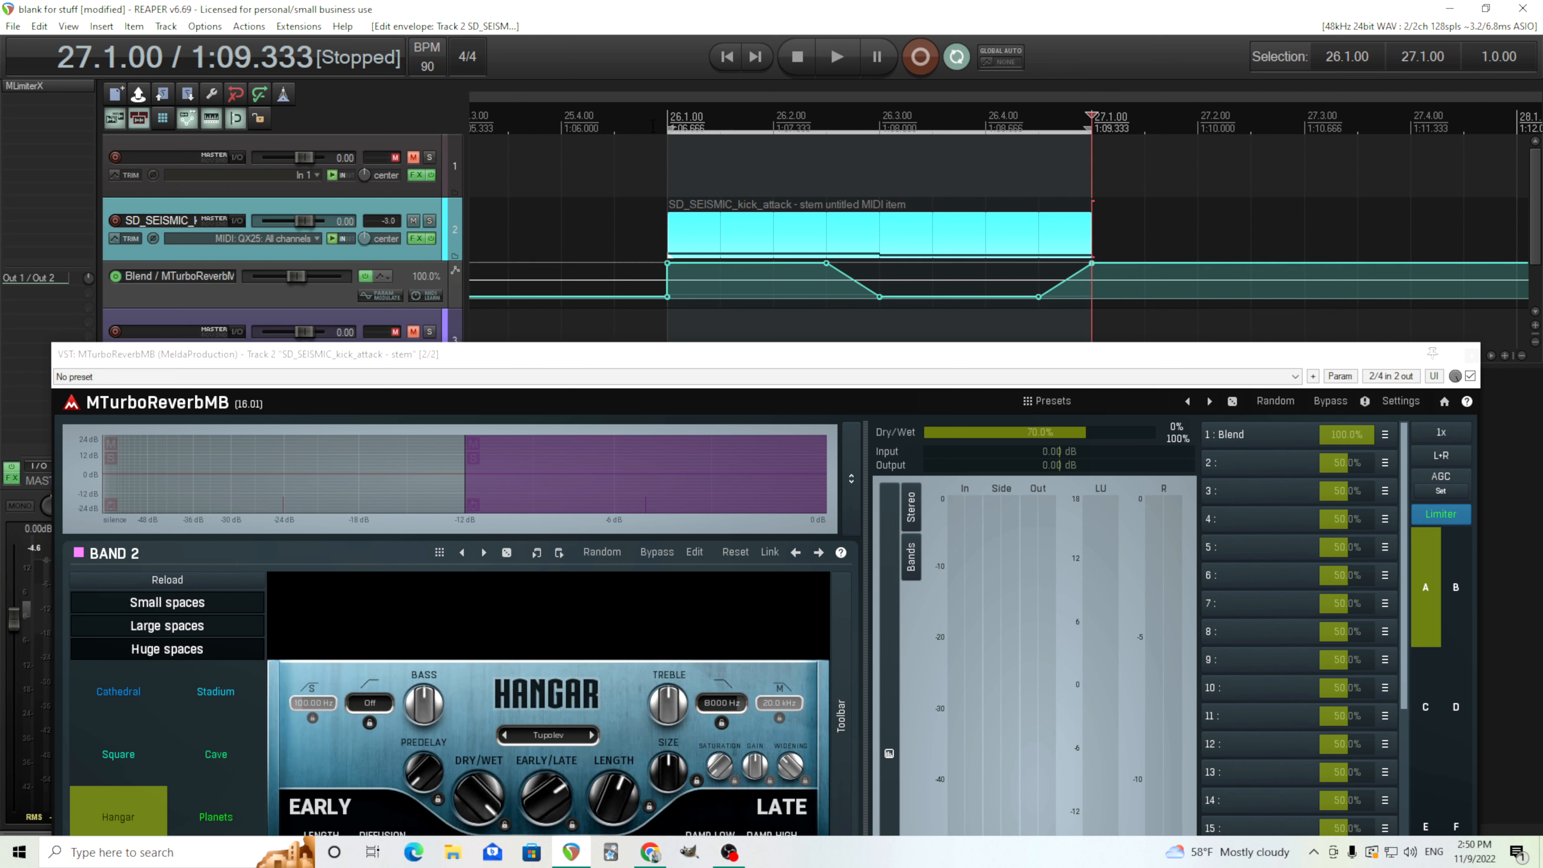
left_click(837, 58)
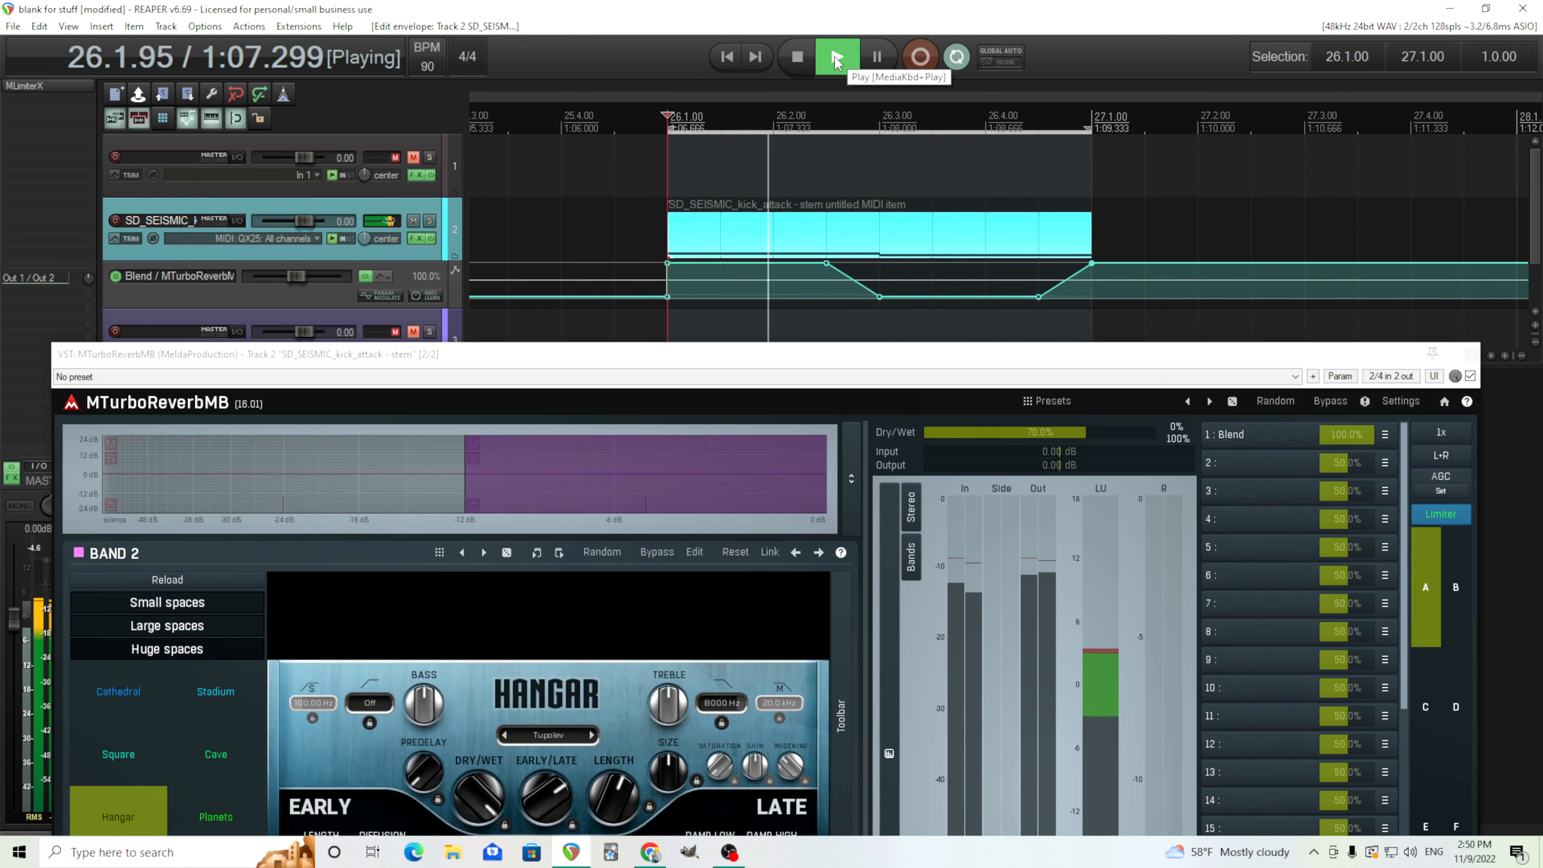
left_click(813, 68)
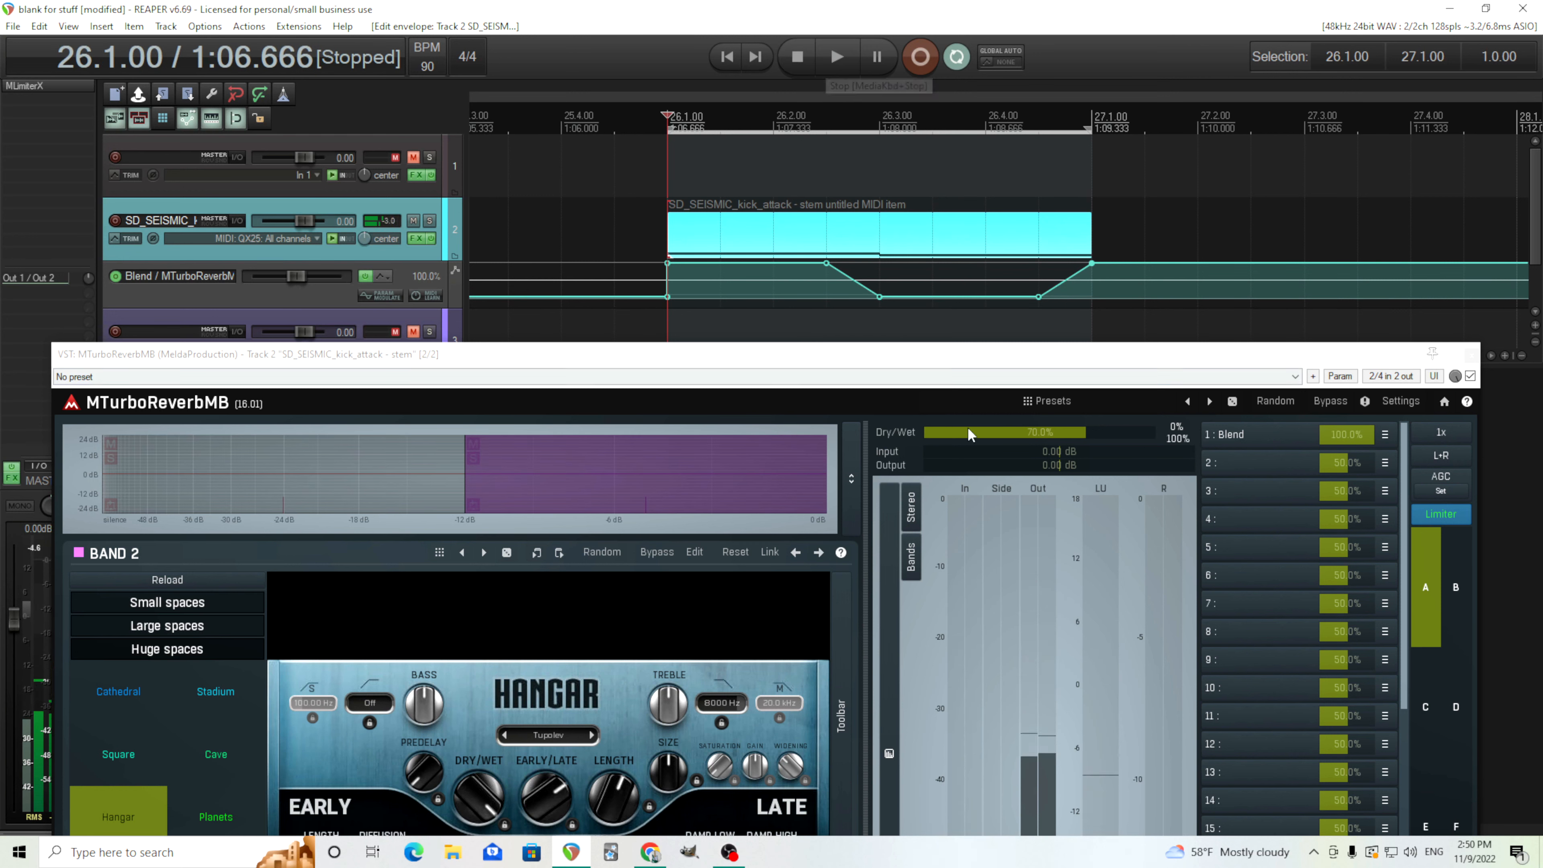
Set the global Dry/Wet to 70% in the reverb's slot B and play the kick loop without the Blend setup
left_click(1456, 587)
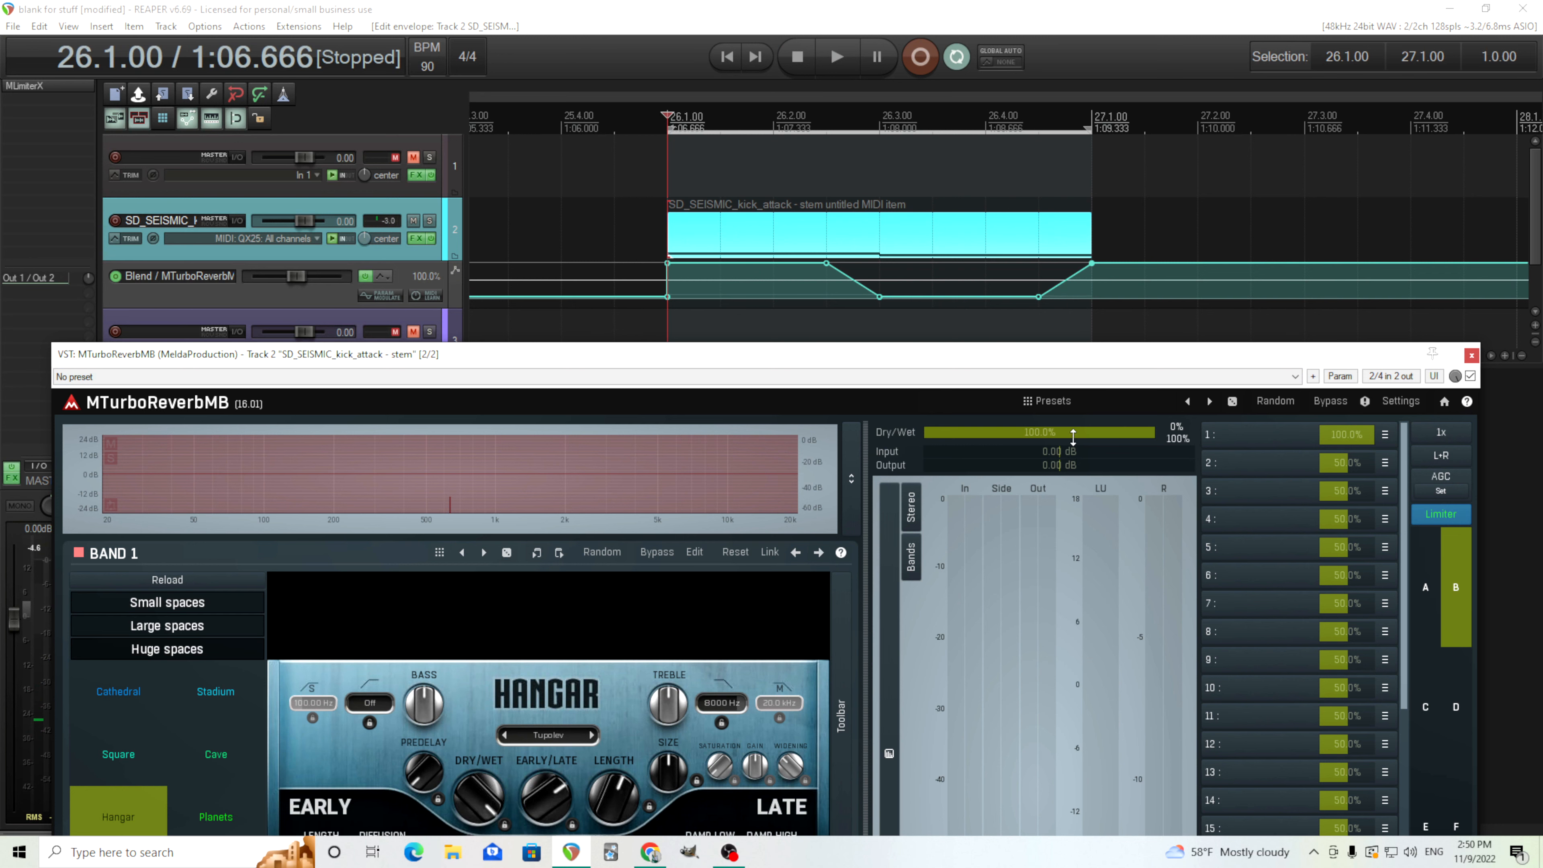
double_click(1073, 436)
left_click(995, 620)
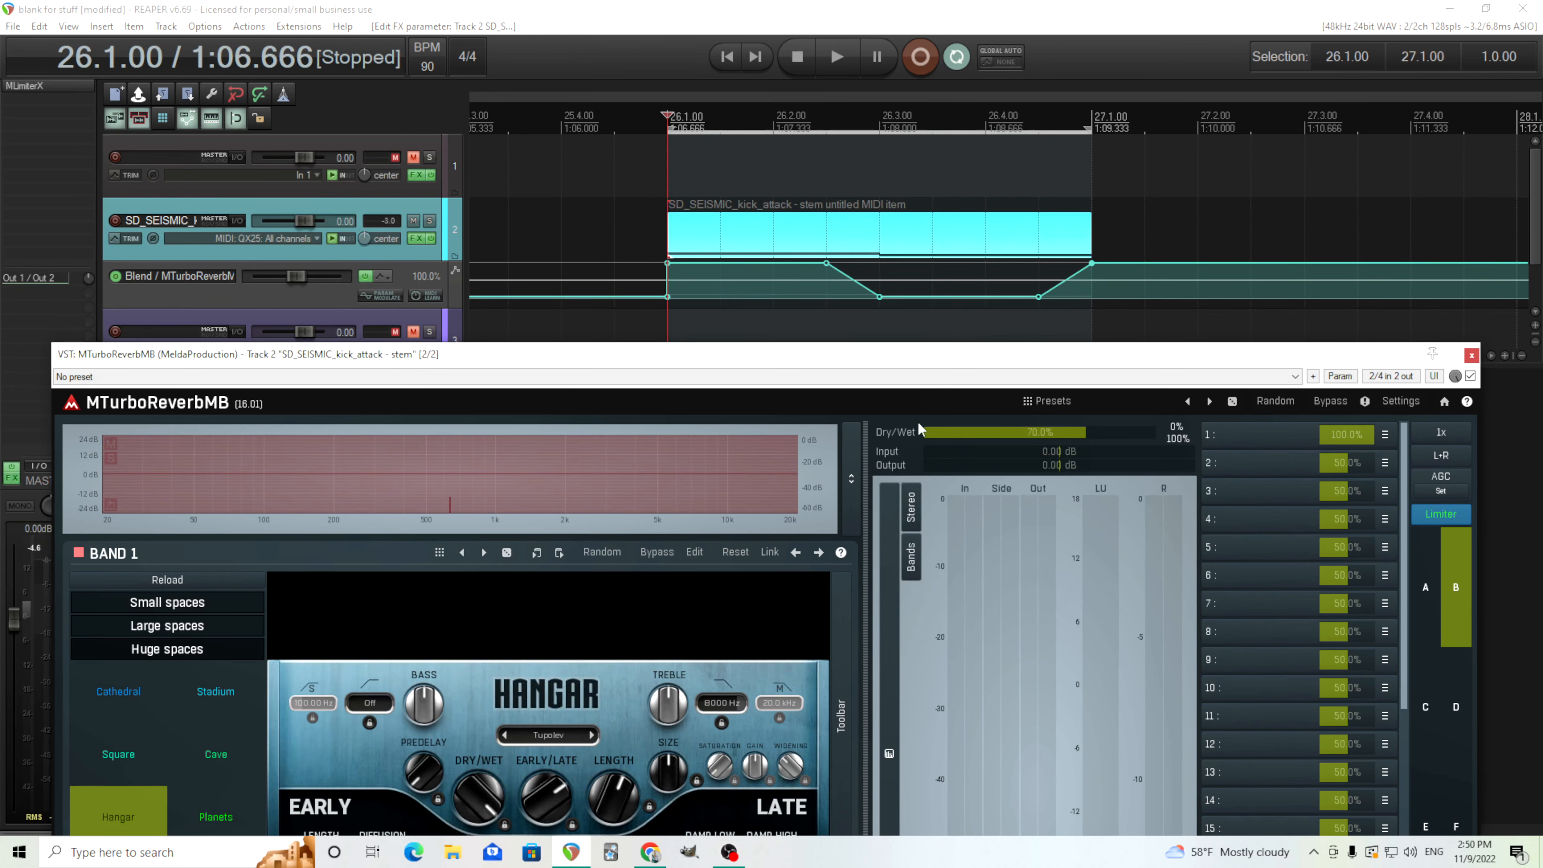
left_click_drag(924, 364, 929, 283)
left_click(835, 56)
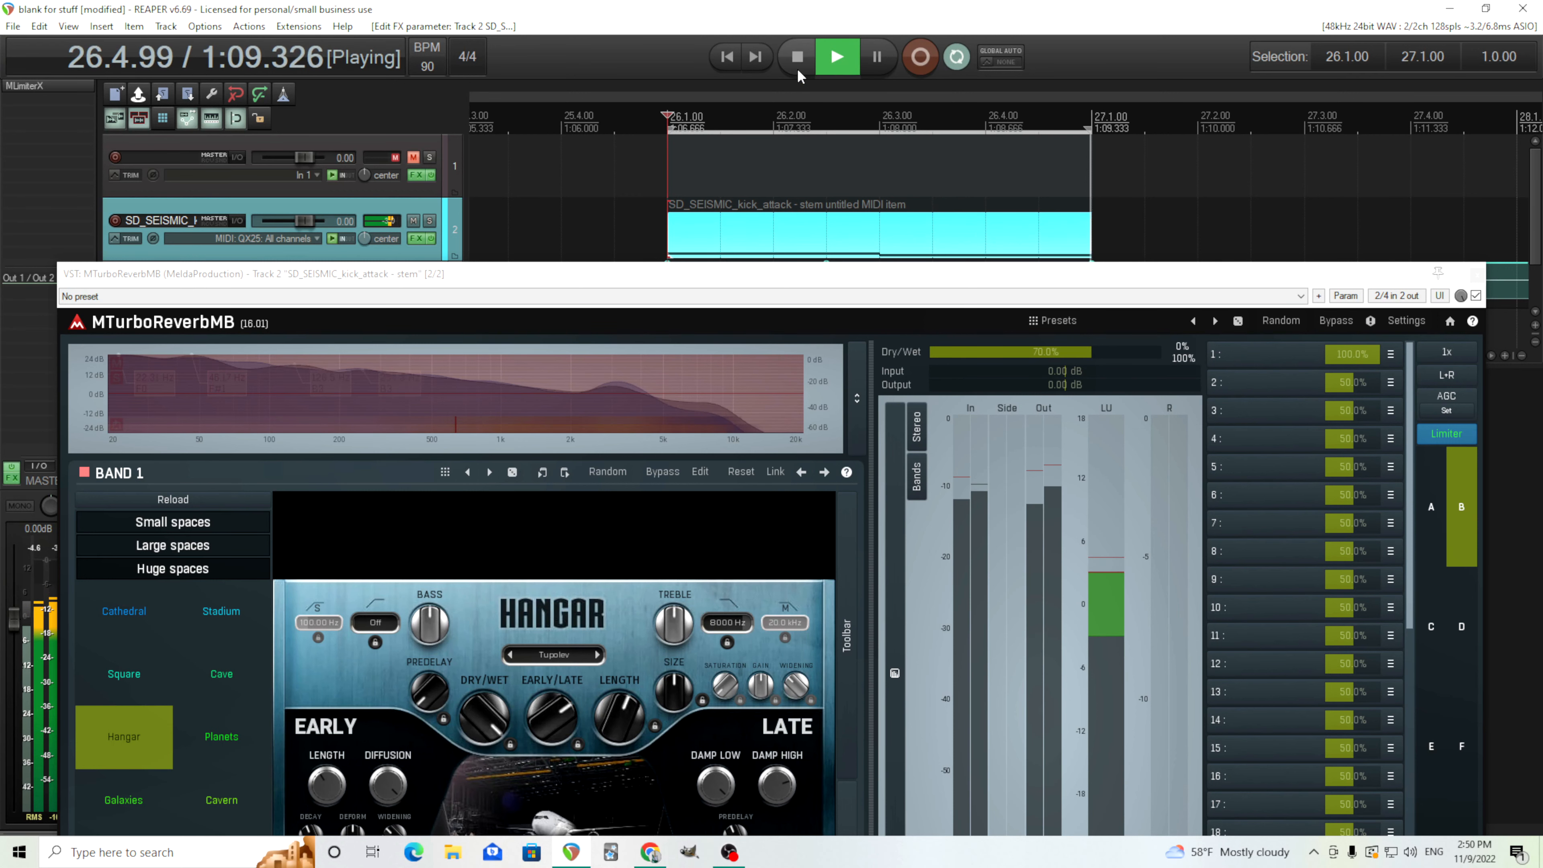
key("space")
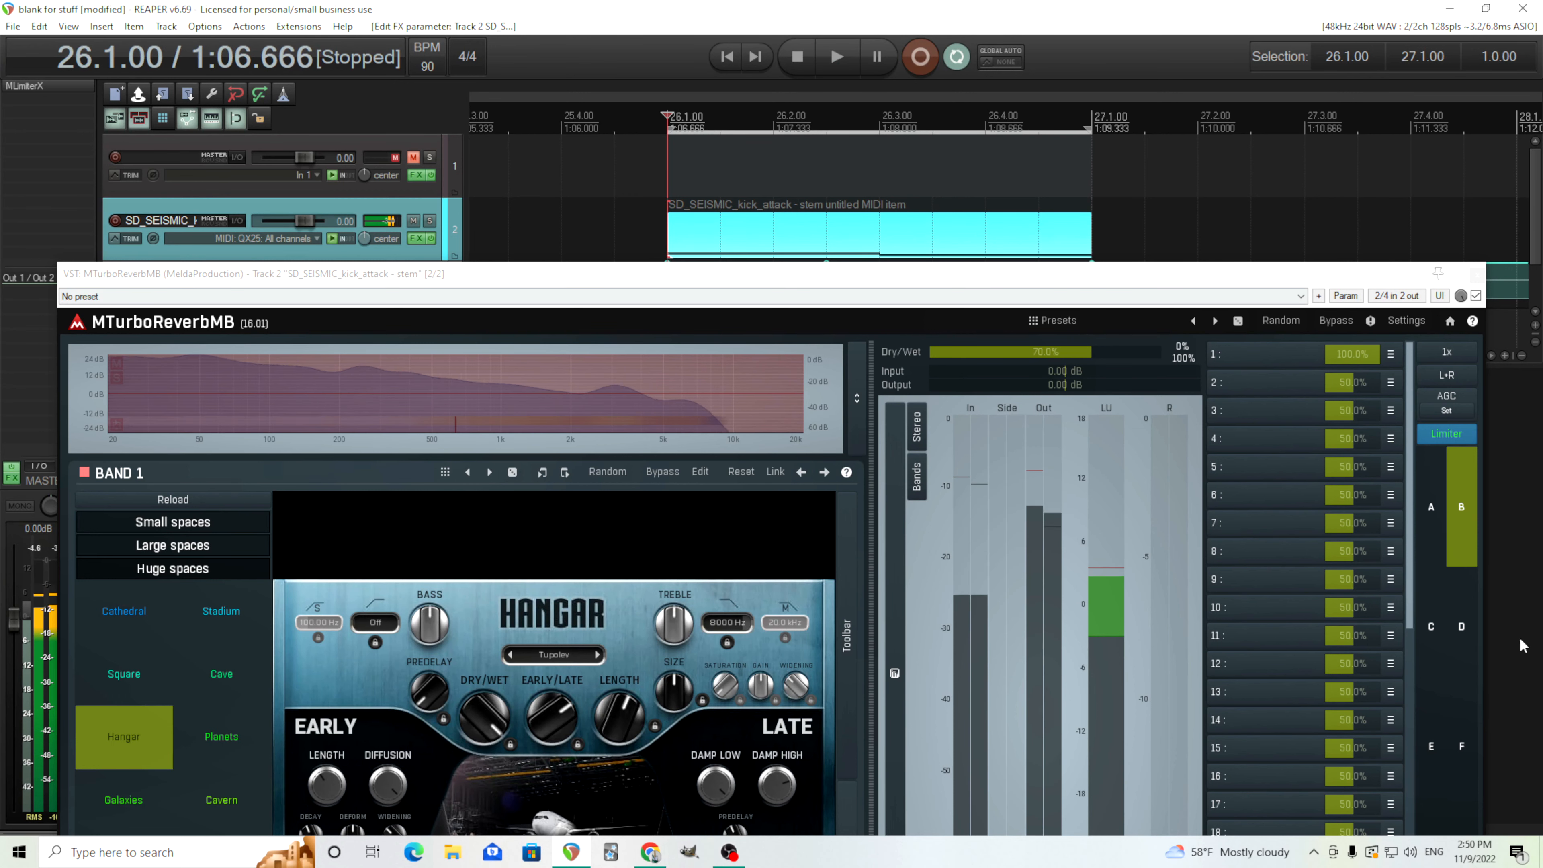
Return to the reverb's slot A and play the kick loop again for comparison
left_click(1446, 528)
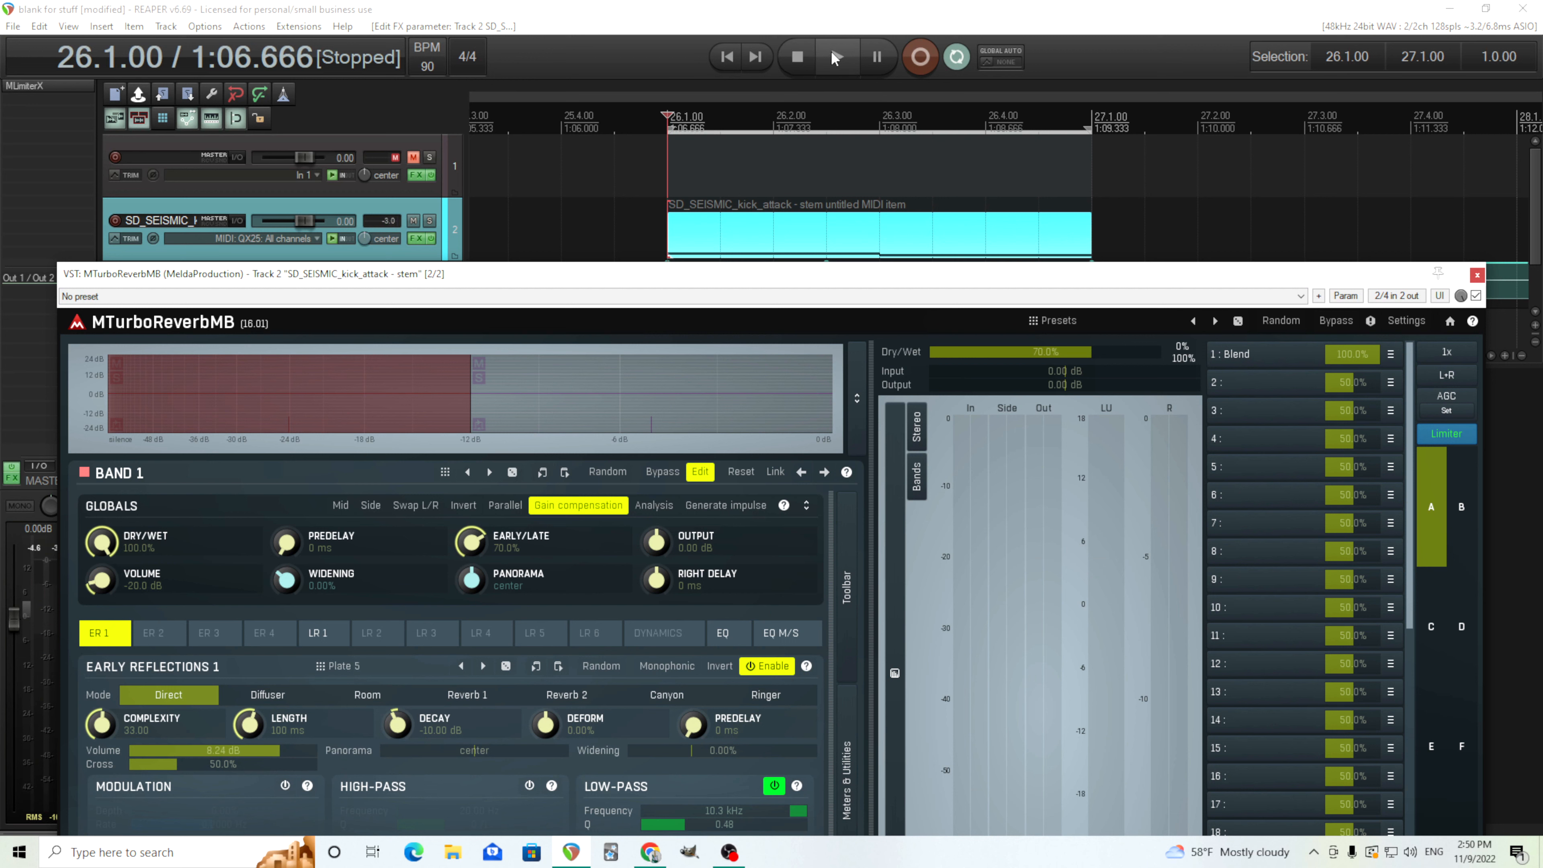
left_click(837, 57)
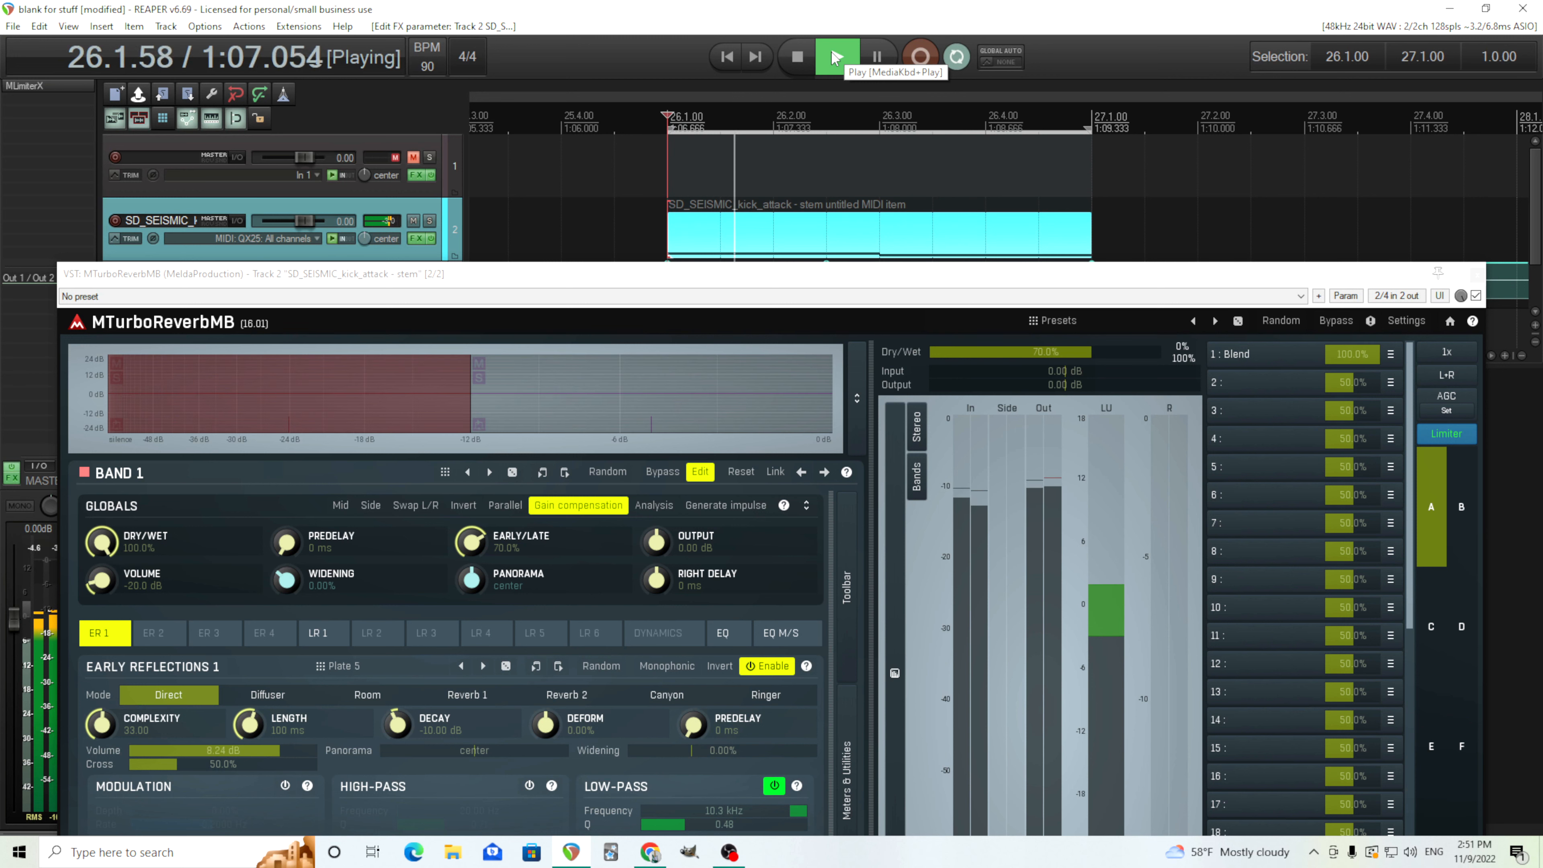
left_click(810, 63)
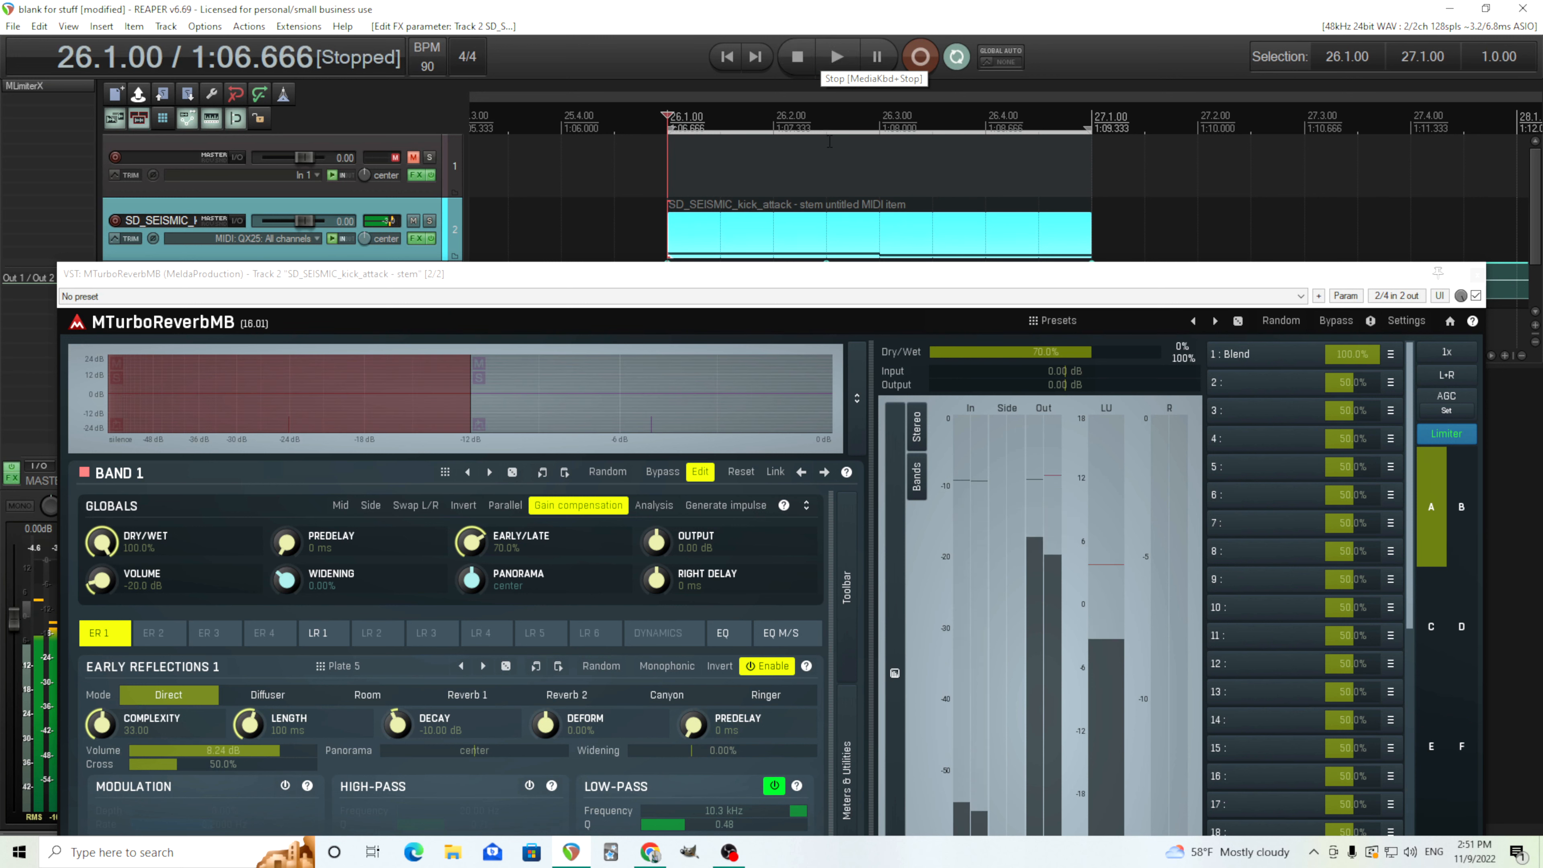
Set the minimum of both the Band 1 and Band 2 volume ranges in the Blend multiparameter to -15 dB and close its settings
left_click_drag(974, 281, 925, 383)
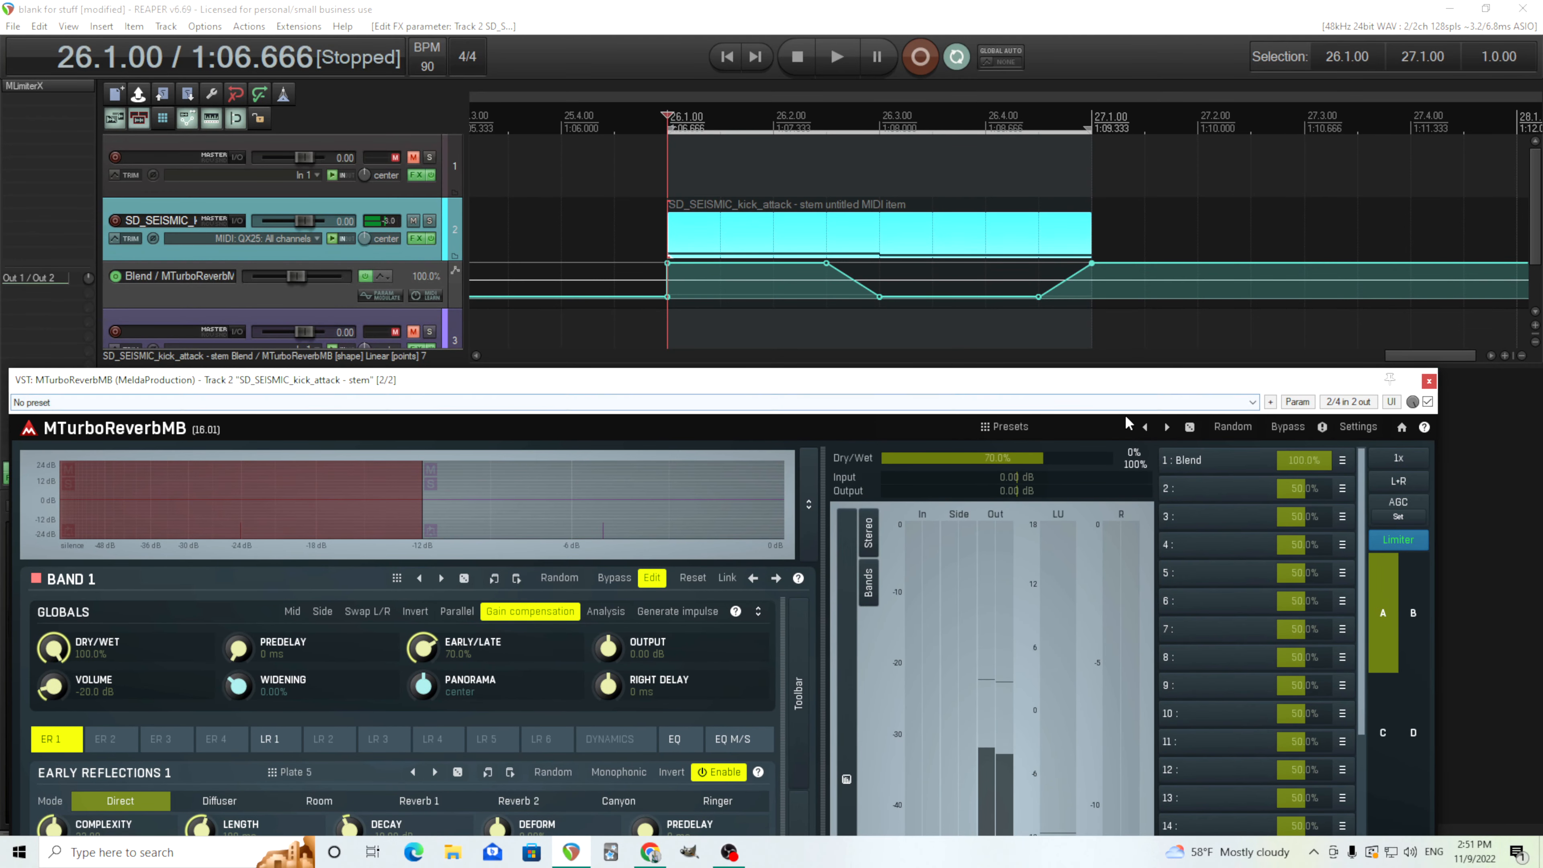
left_click(1191, 461)
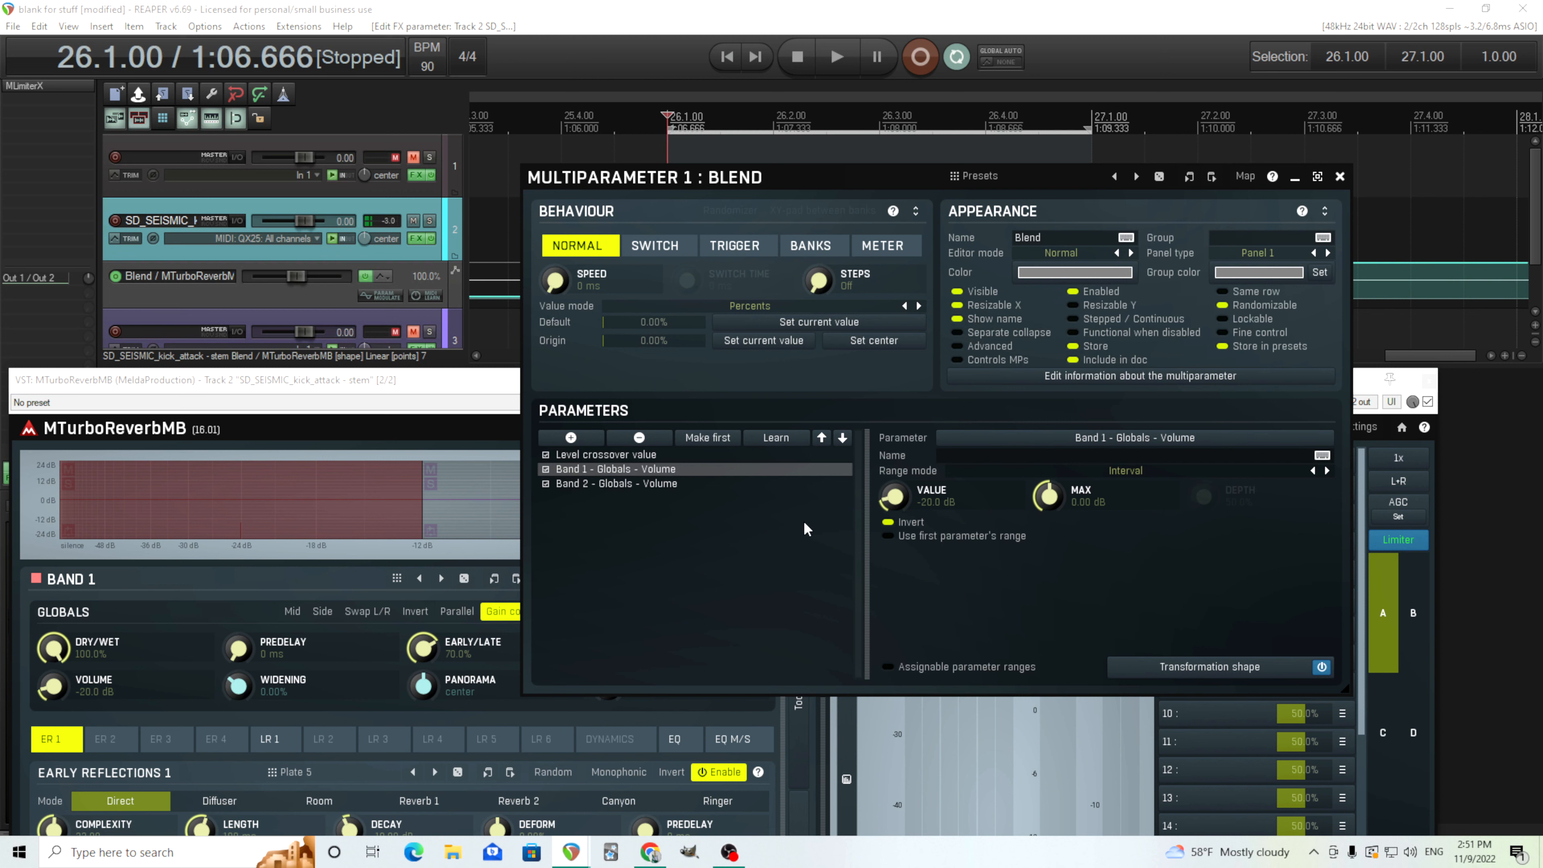
double_click(893, 496)
left_click(975, 669)
left_click(863, 644)
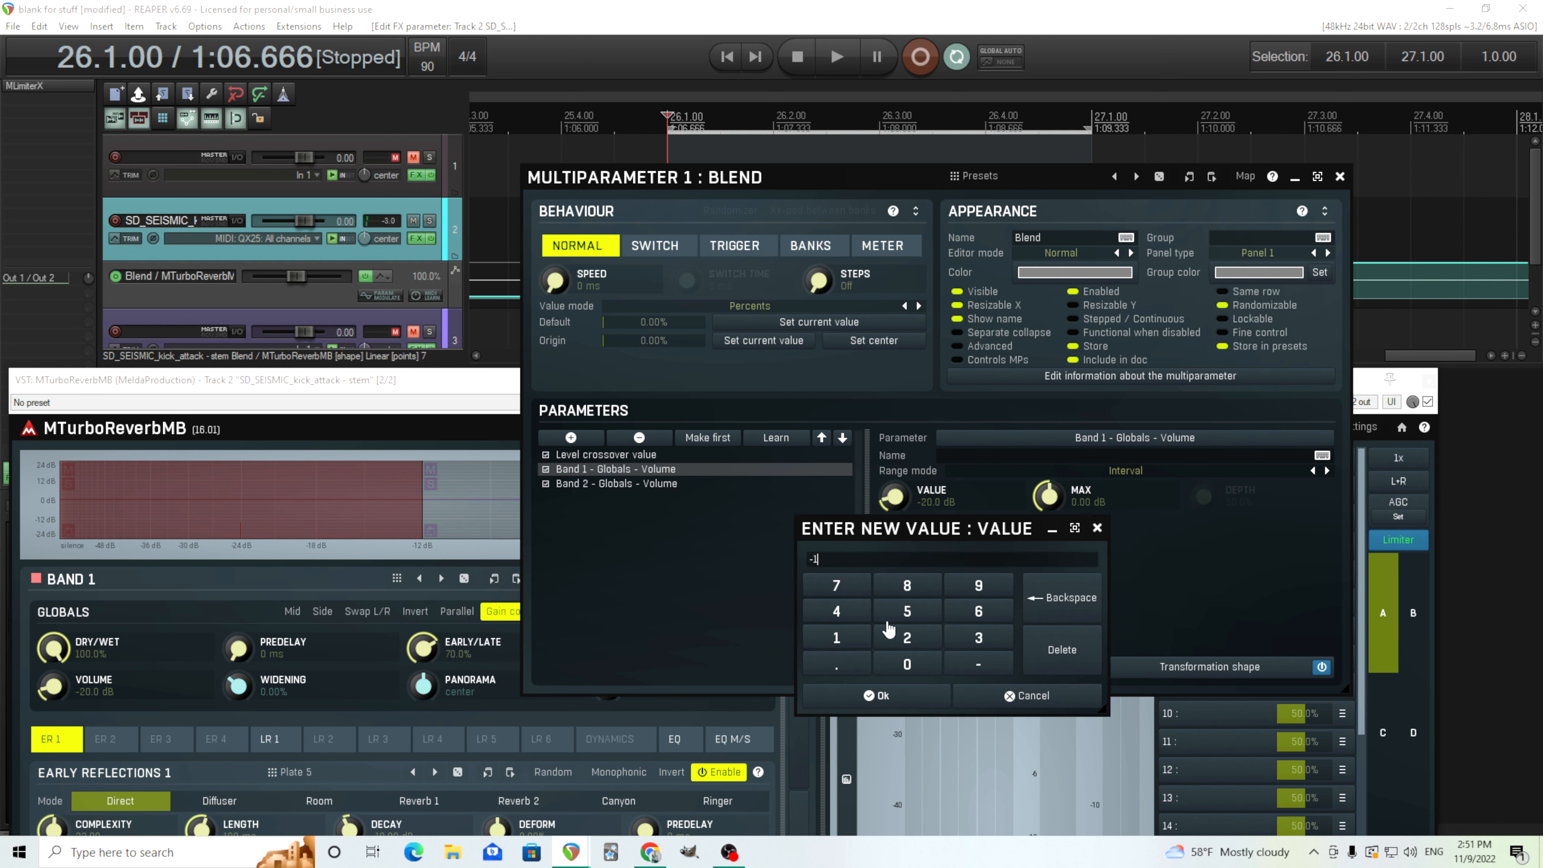
left_click(922, 699)
left_click(655, 485)
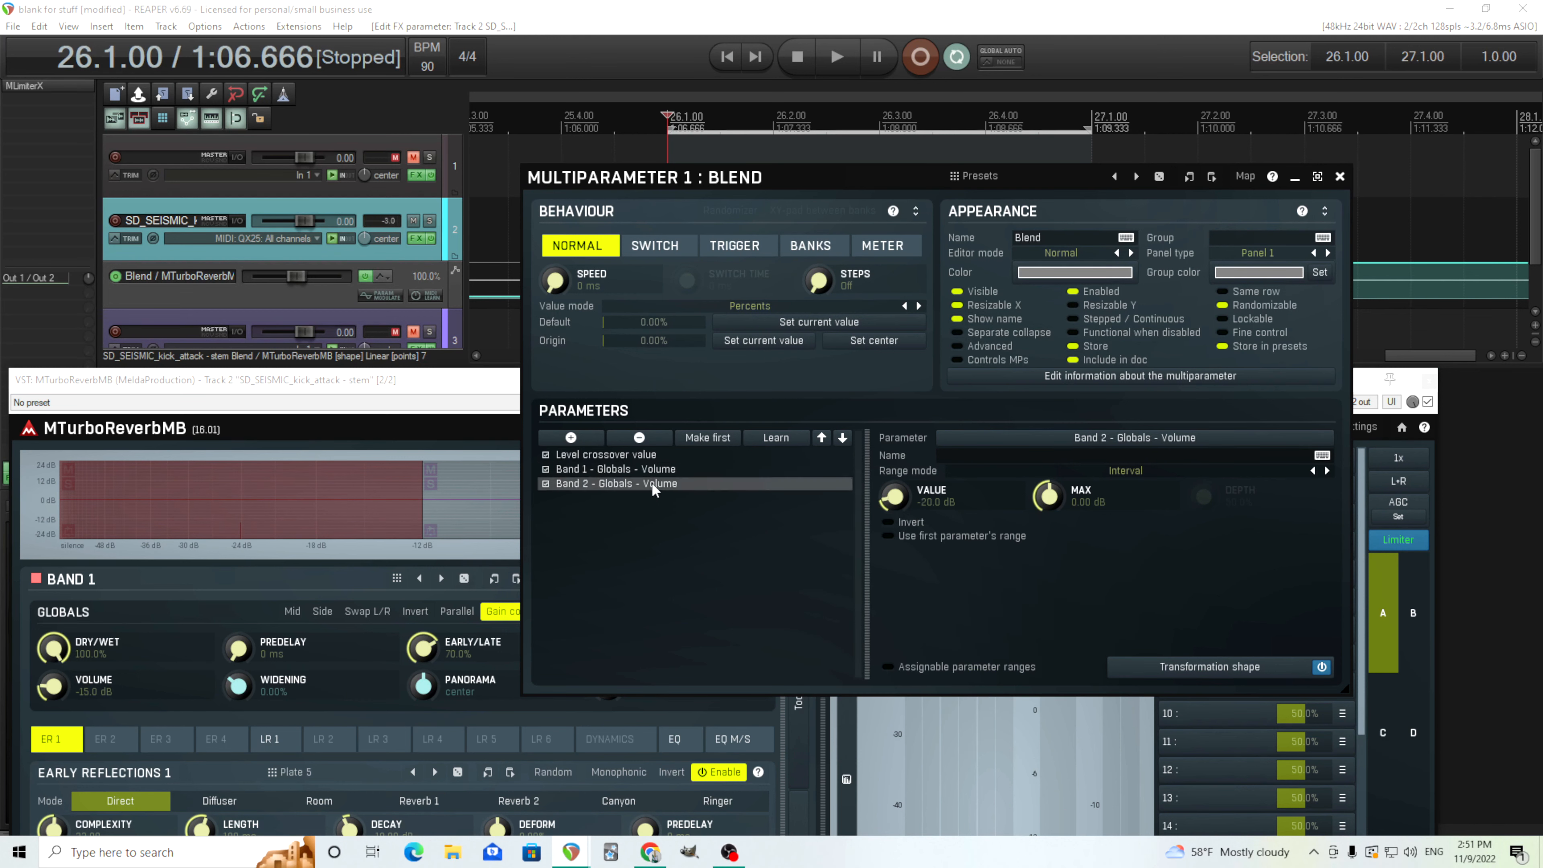
double_click(891, 485)
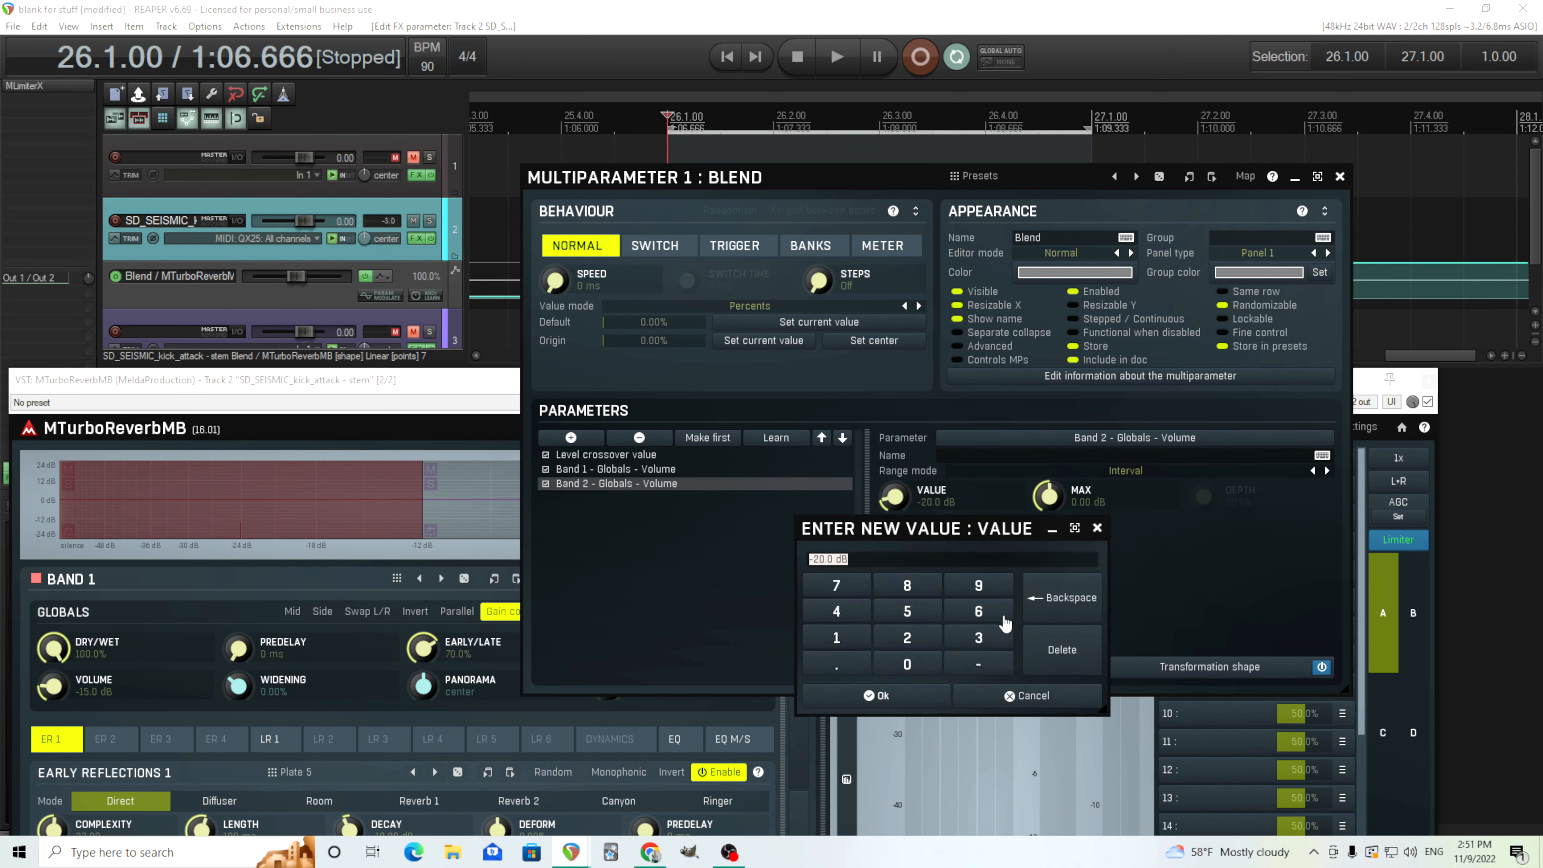
left_click(926, 696)
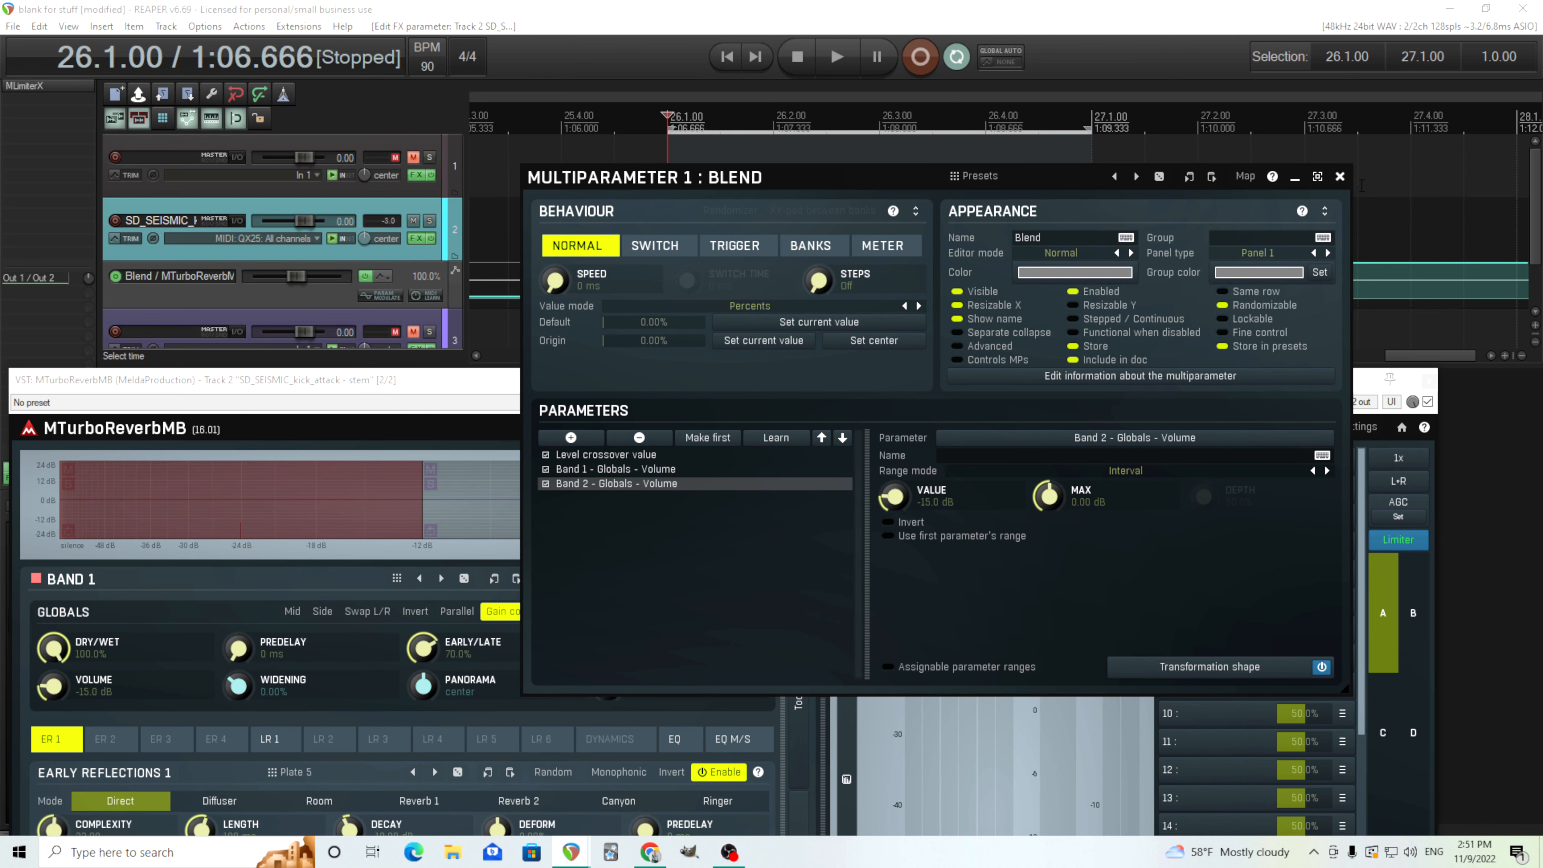
left_click(1340, 177)
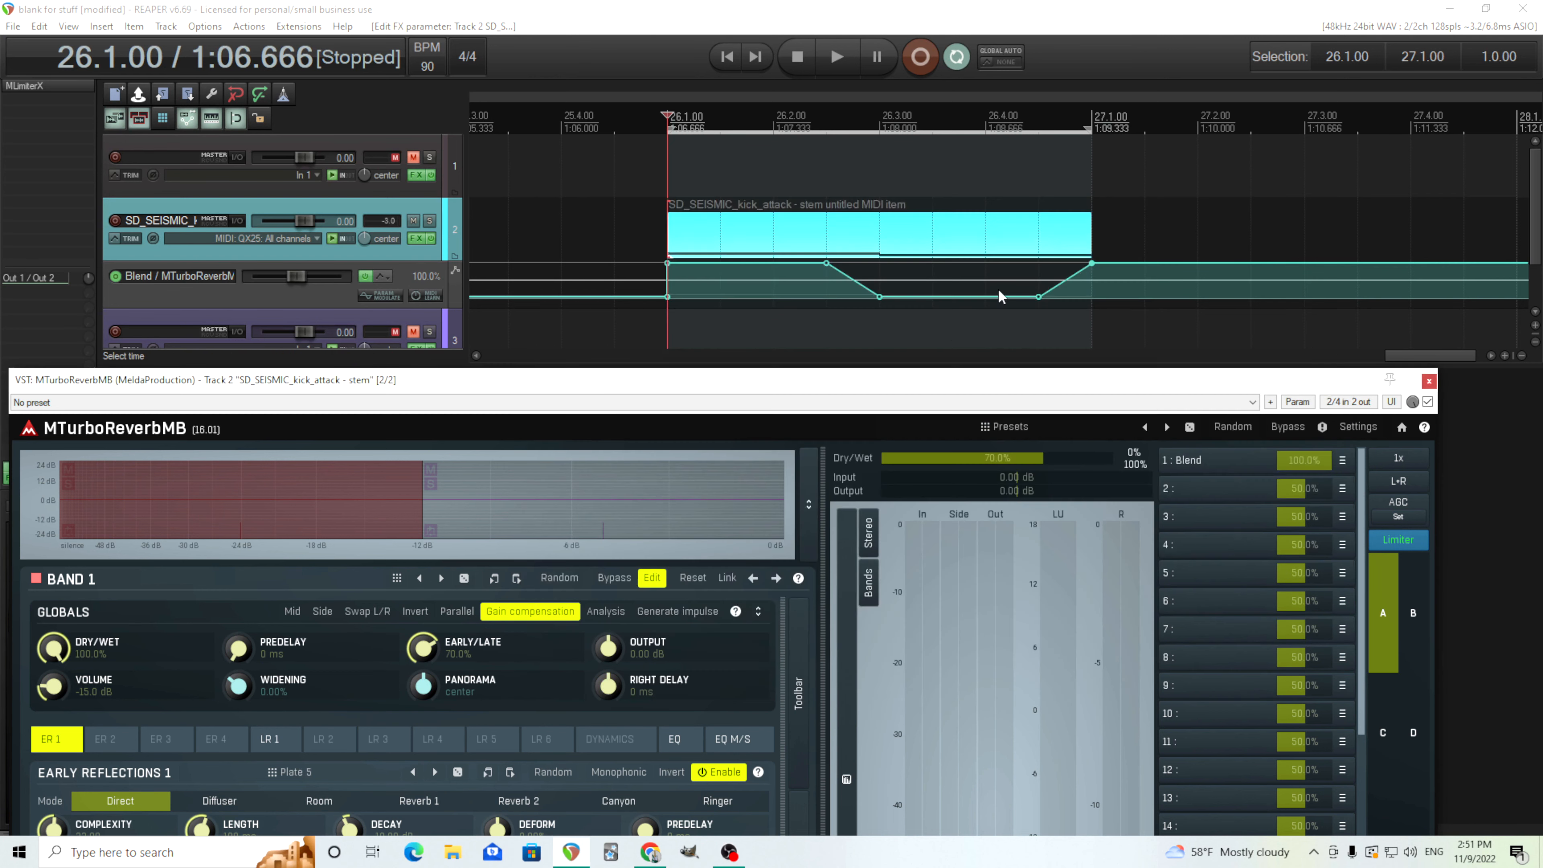
Set the project's grid line spacing to 1/16 and close the snap and grid settings
right_click(234, 123)
left_click(287, 184)
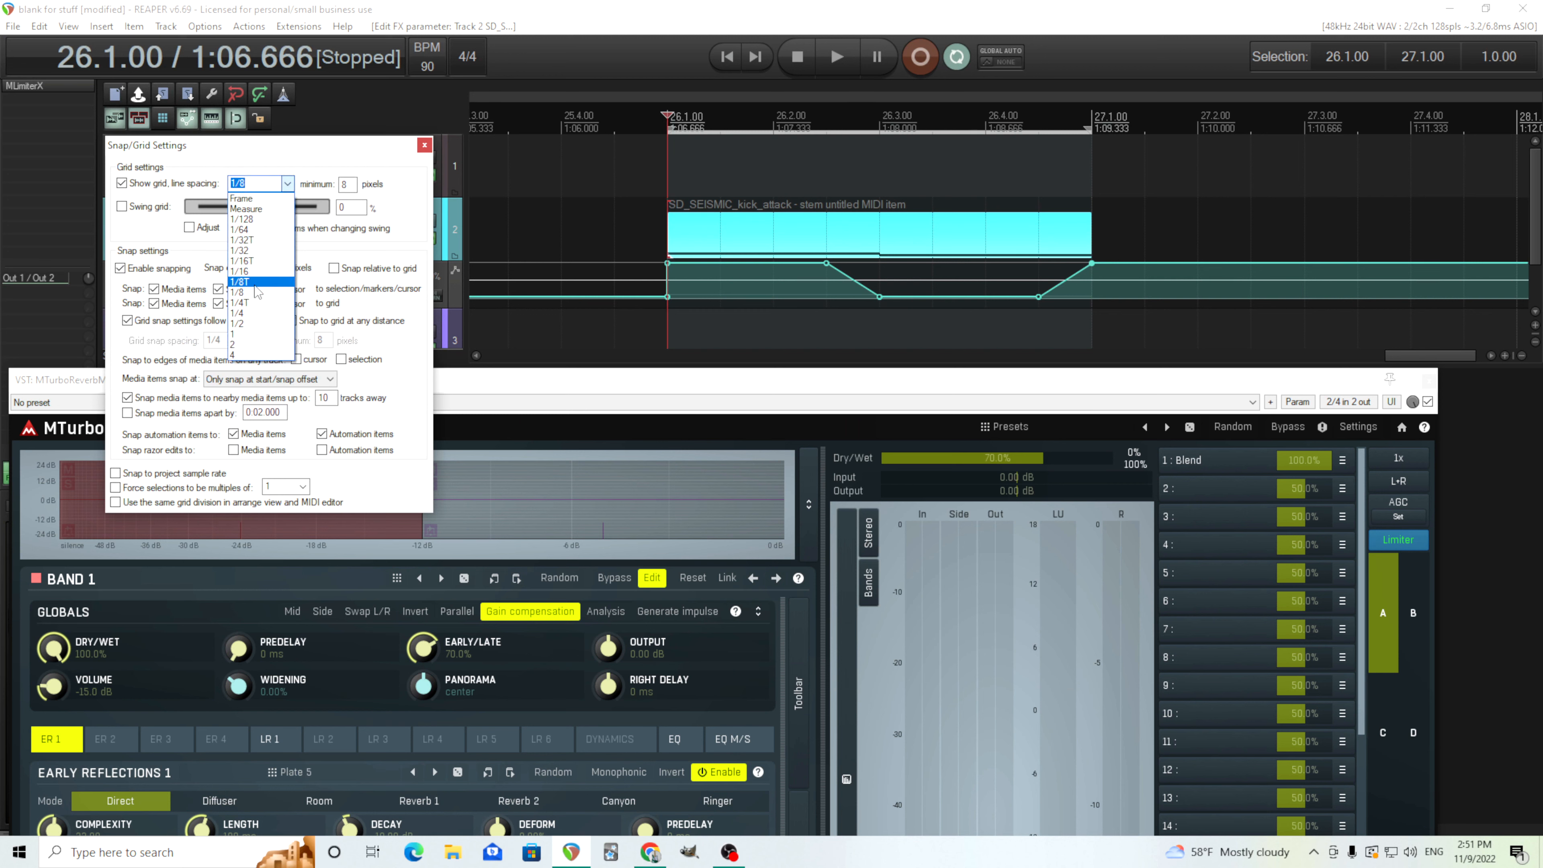
left_click(260, 271)
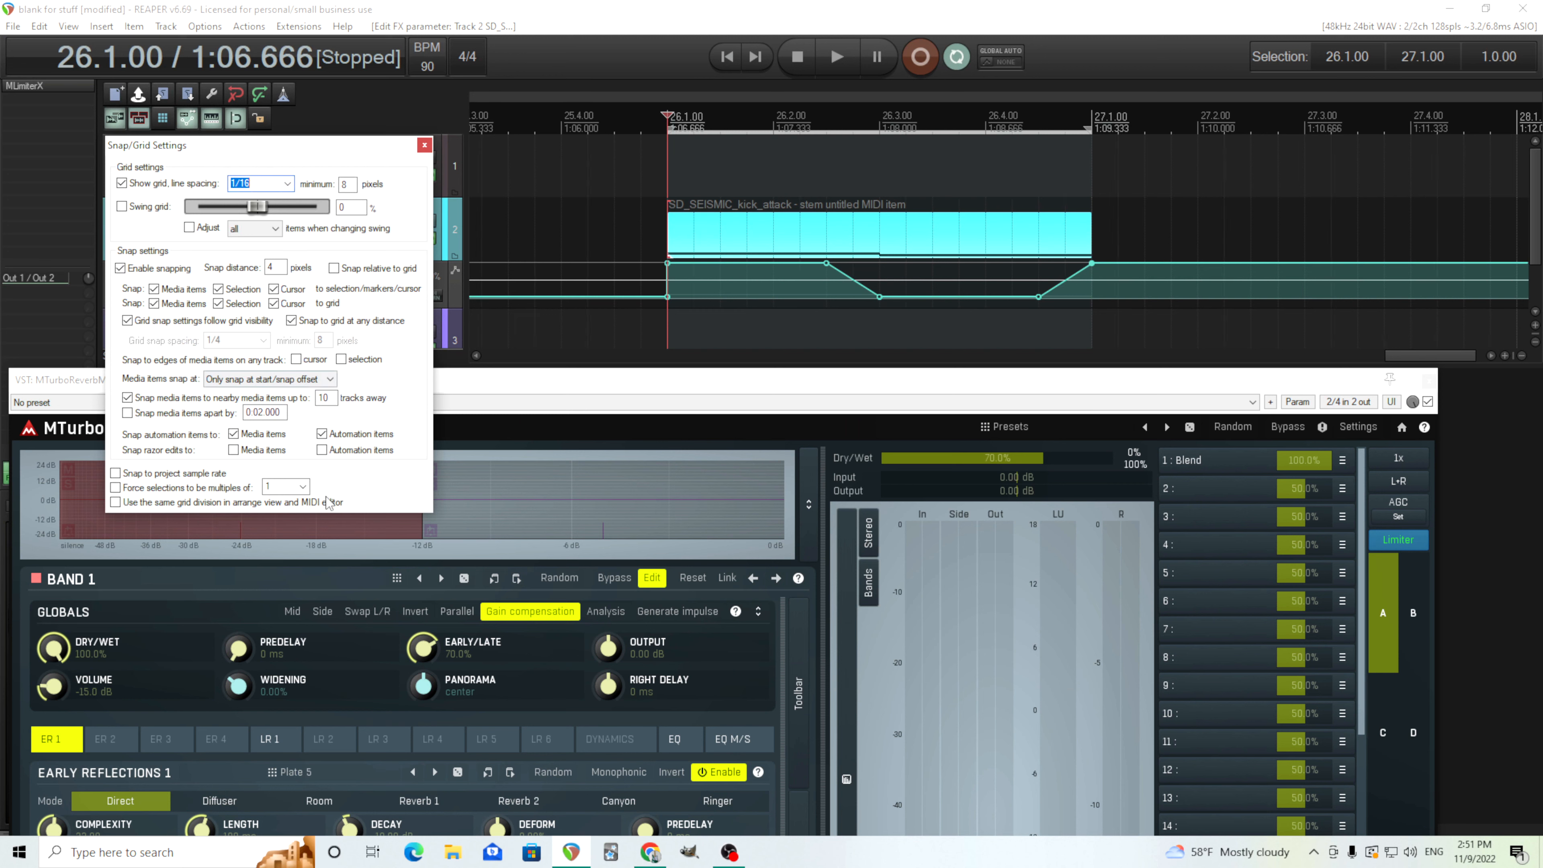
left_click(423, 144)
Shorten both Blend ramps by moving the envelope points at 26.2.50 and 26.4.50 one sixteenth later, and play the loop
mouse_move(828, 263)
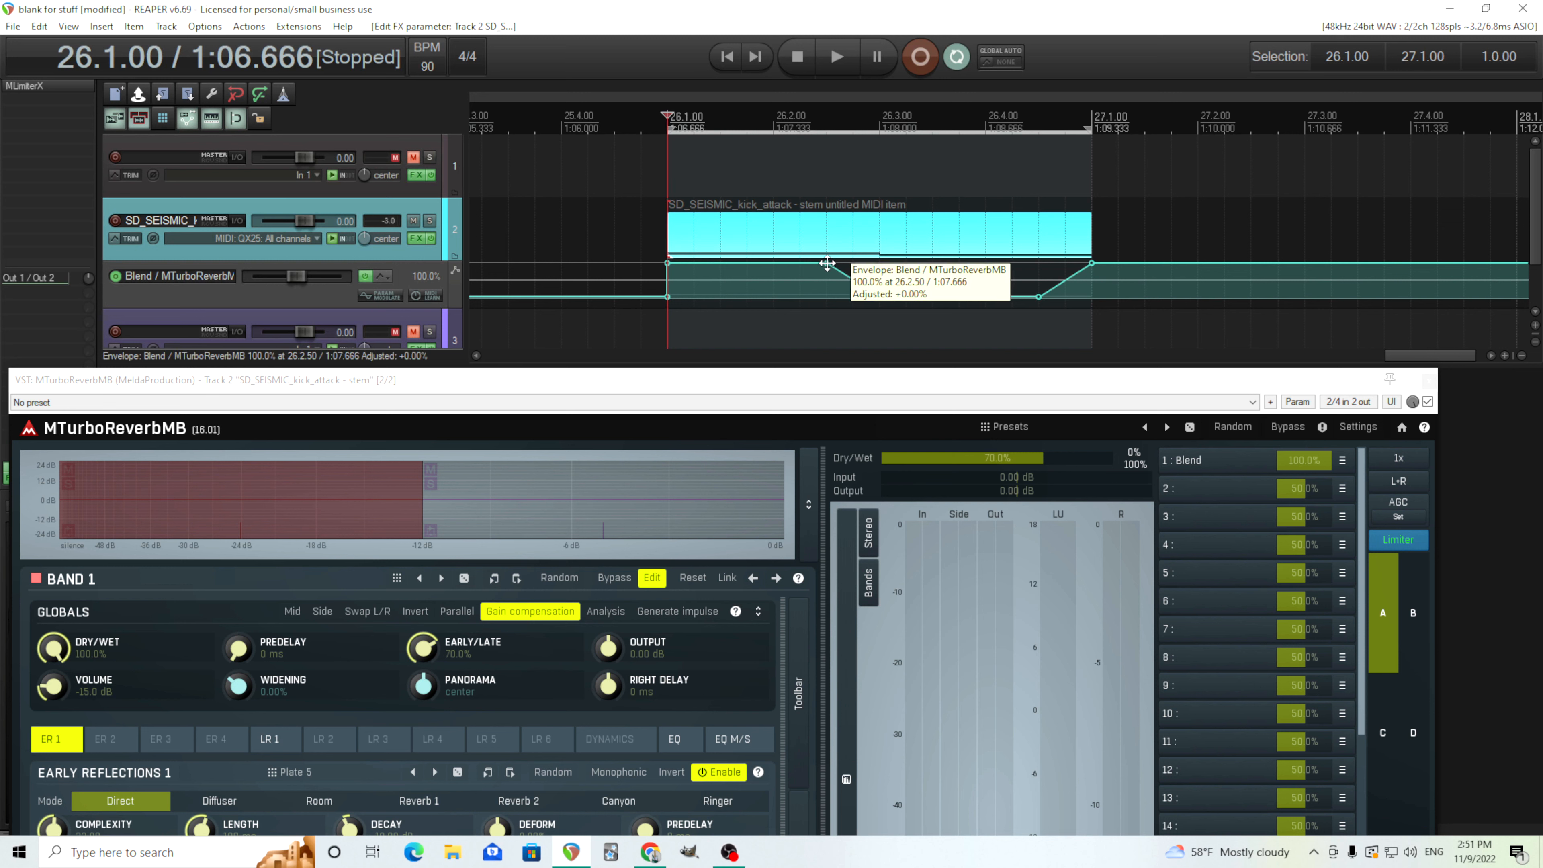
left_click_drag(828, 263, 851, 264)
mouse_move(1039, 296)
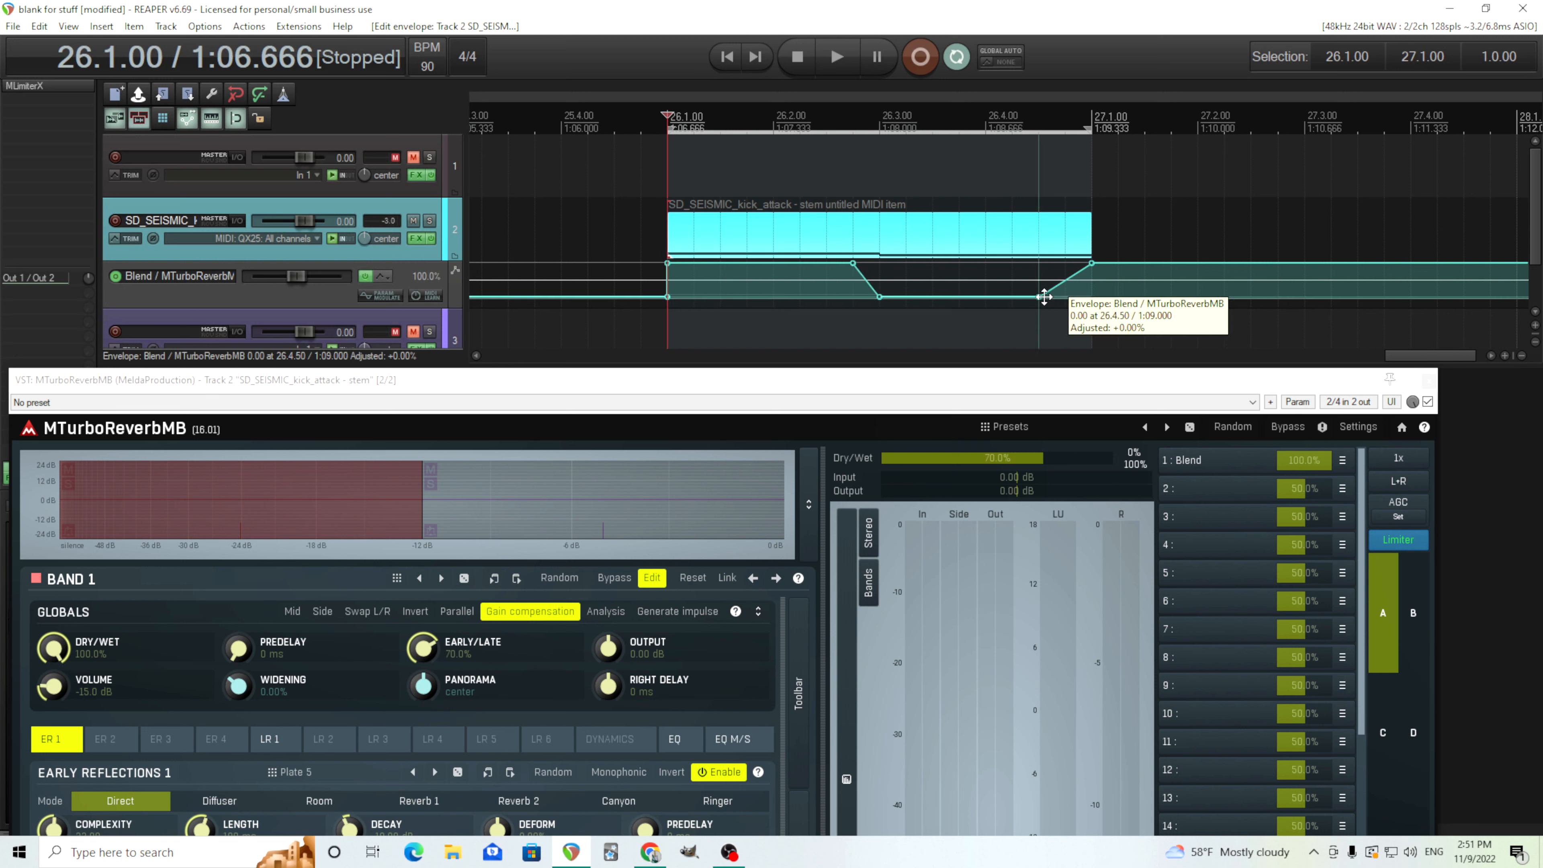
left_click_drag(1045, 297, 1066, 297)
left_click(826, 59)
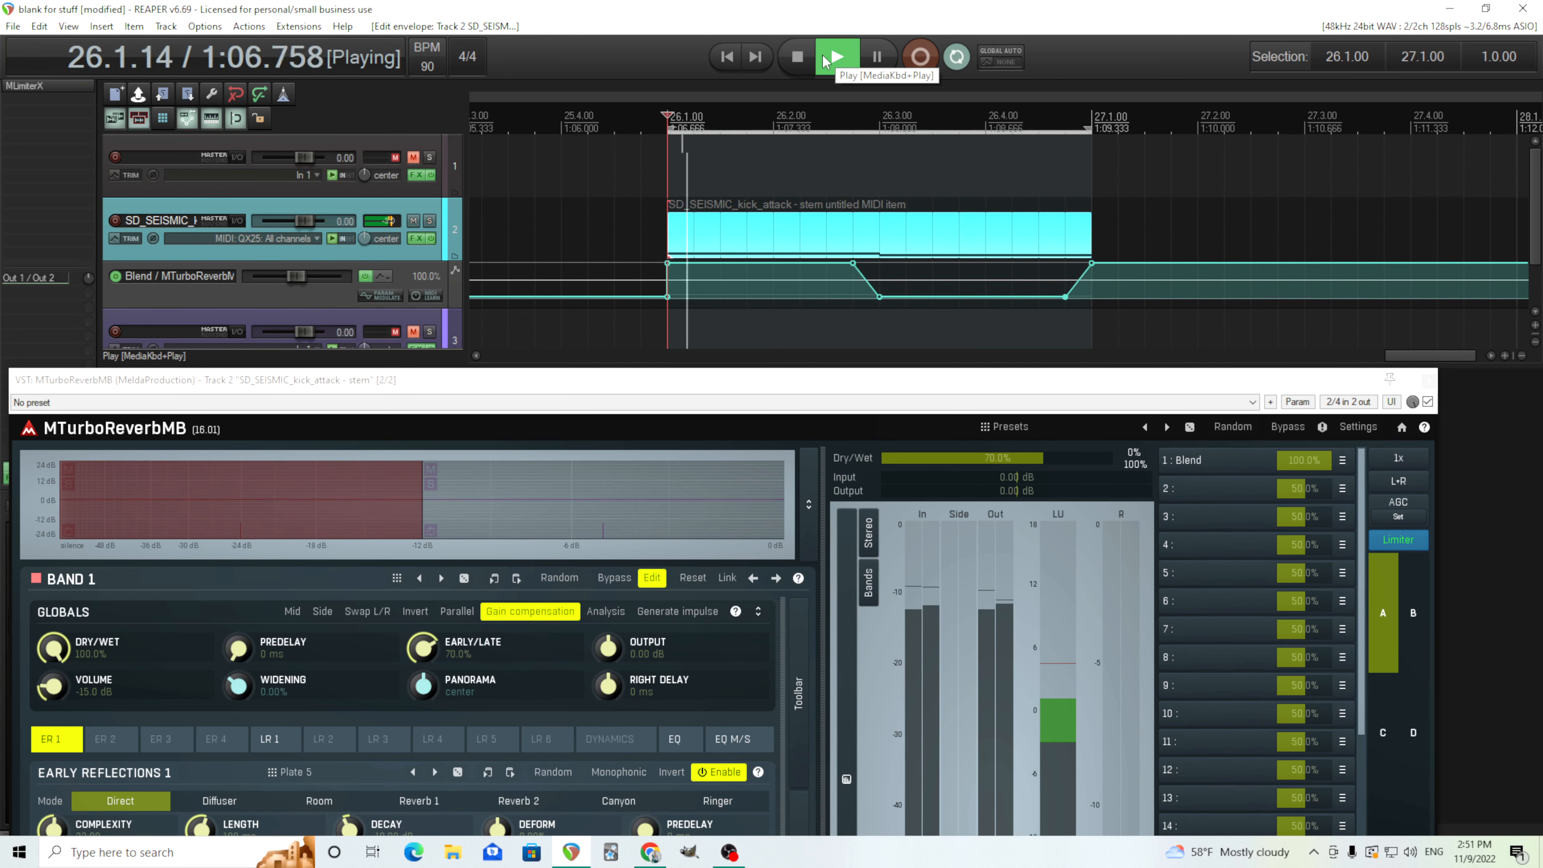
left_click(799, 58)
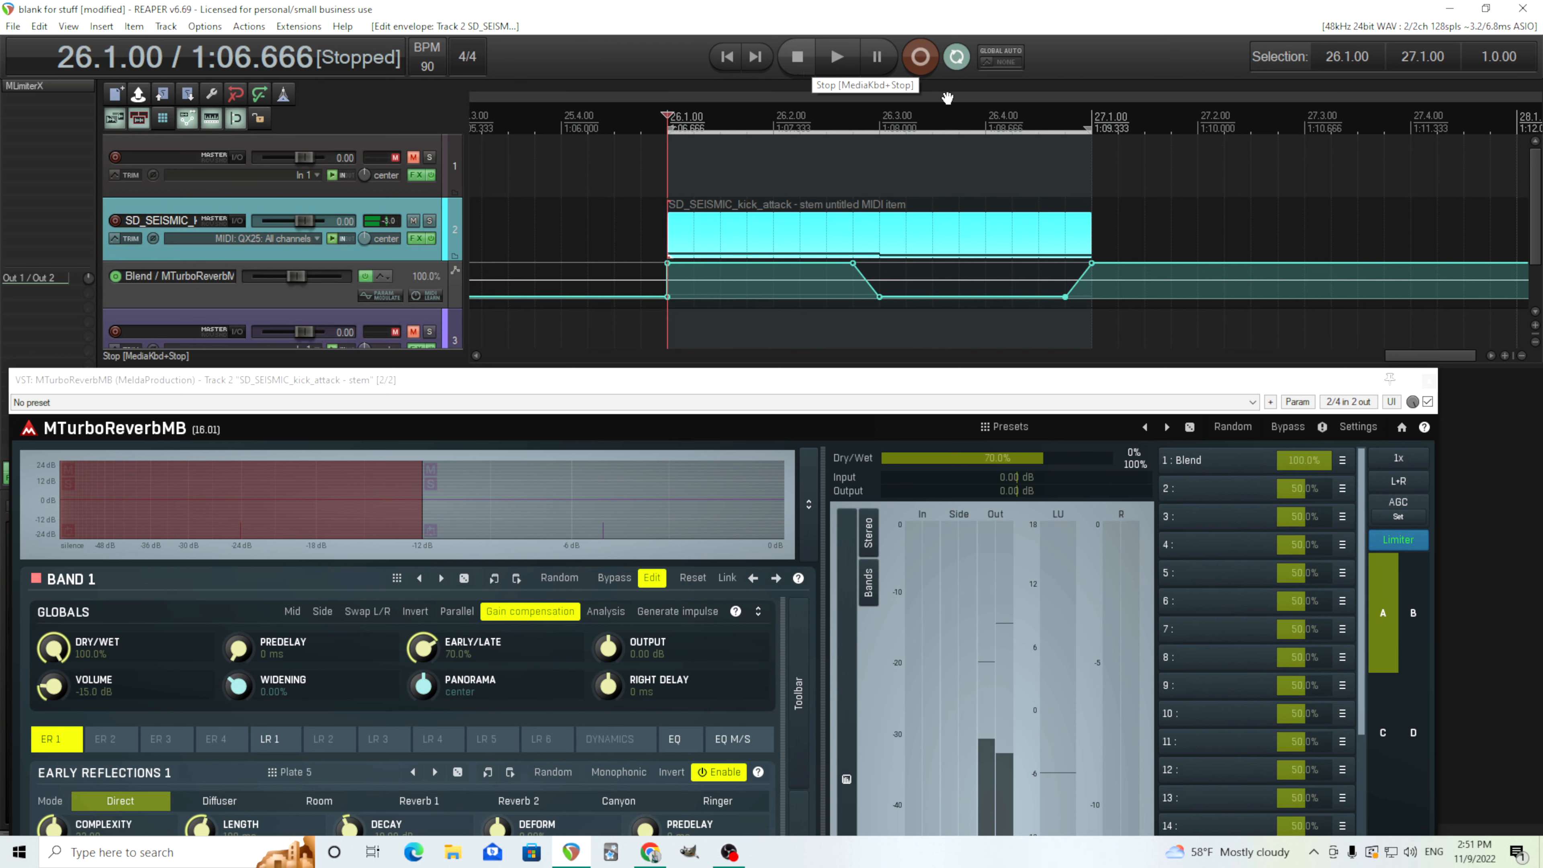
Switch Band 1 back from the edit view to its Hangar device, and shorten and reposition the plug-in window
left_click_drag(776, 390, 821, 96)
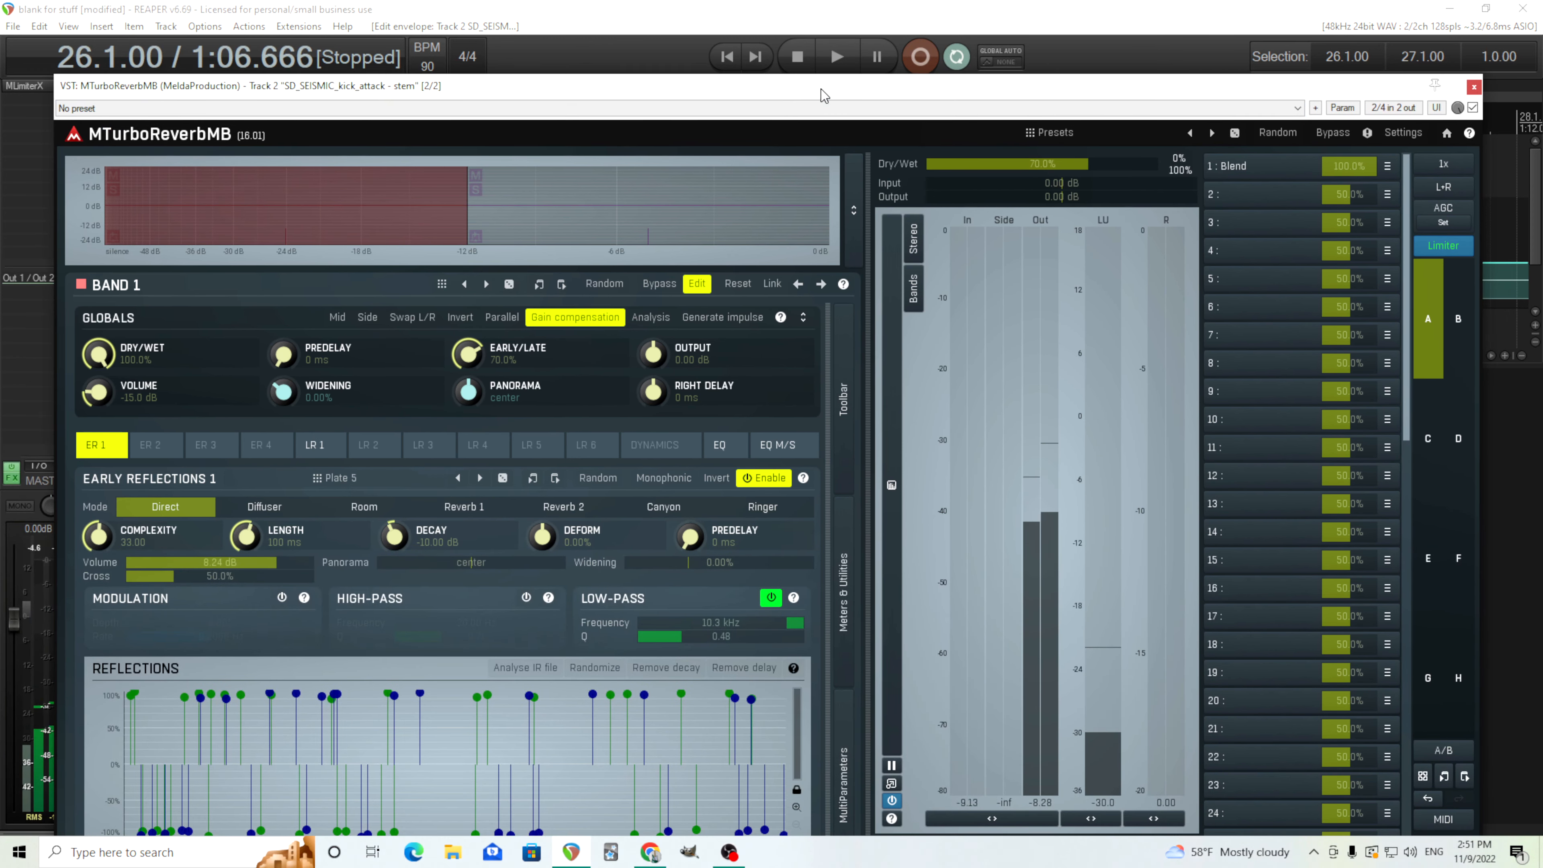
left_click(697, 284)
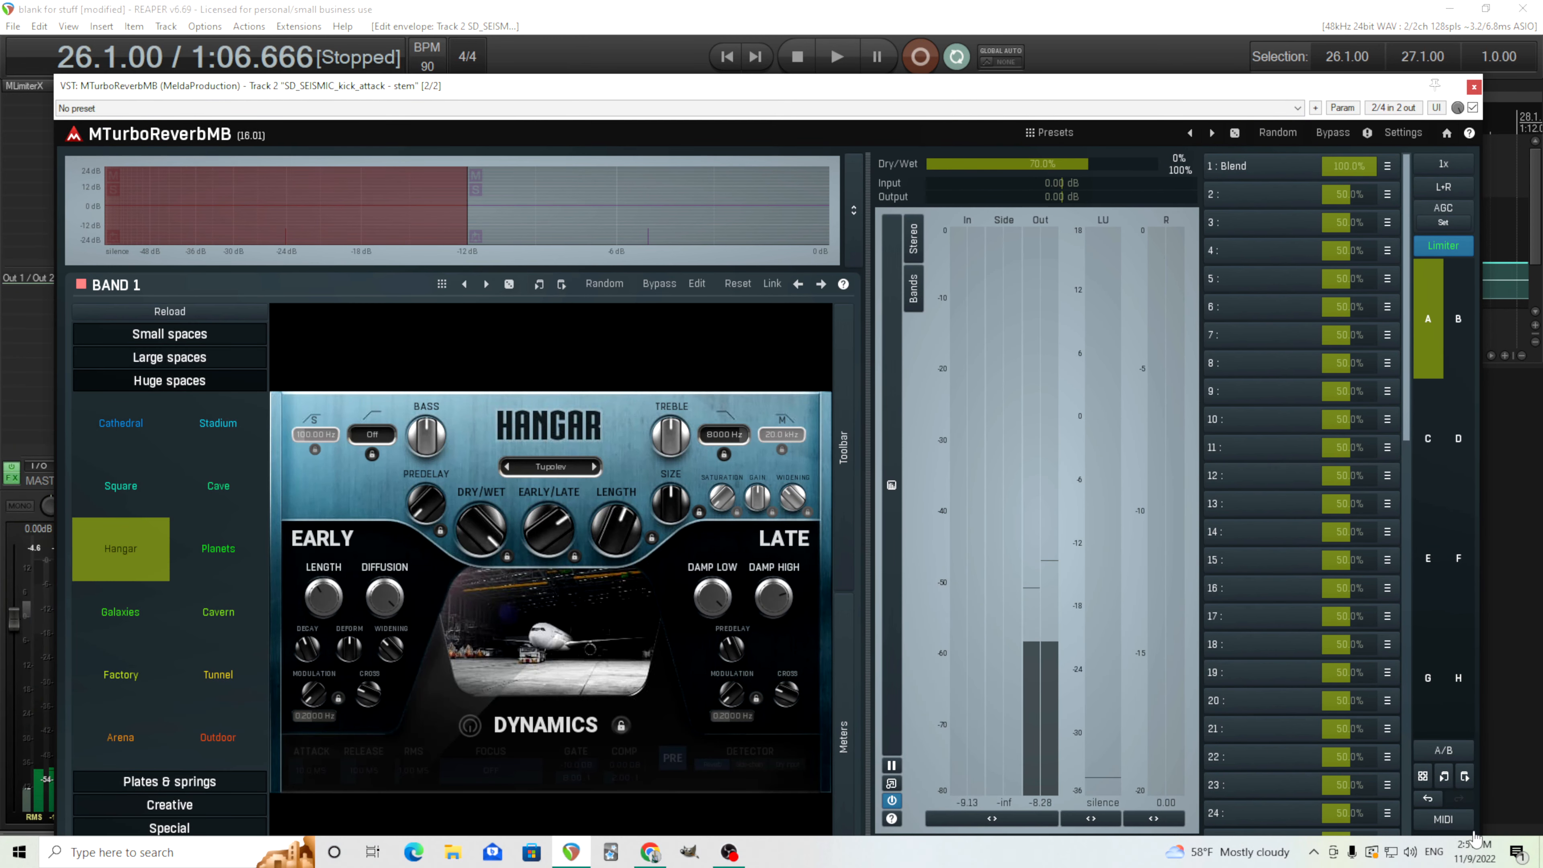
left_click_drag(1062, 92, 1064, 52)
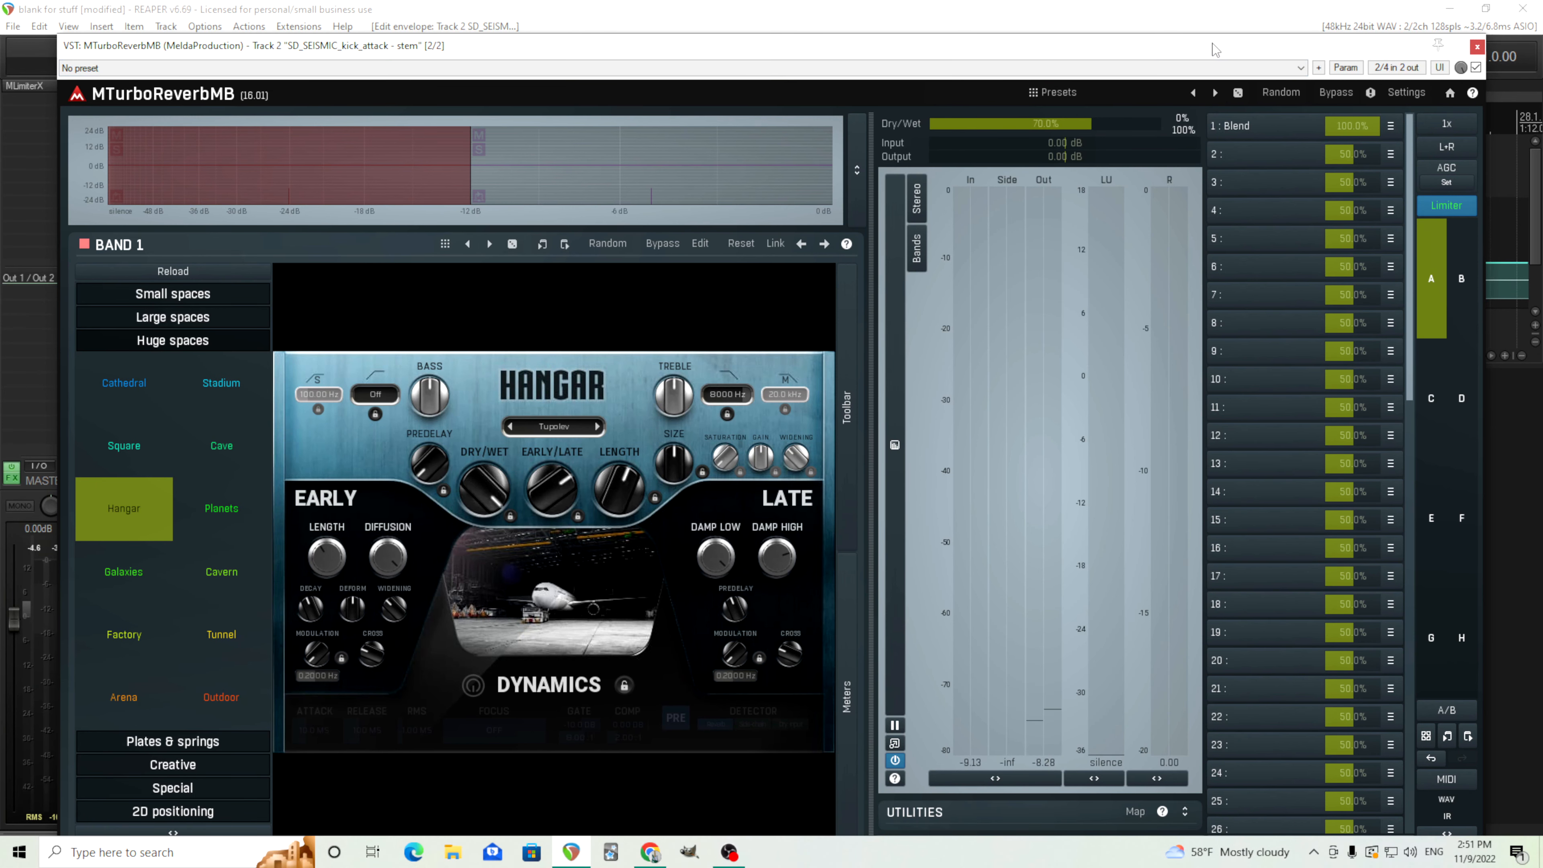
left_click_drag(1213, 49, 1217, 26)
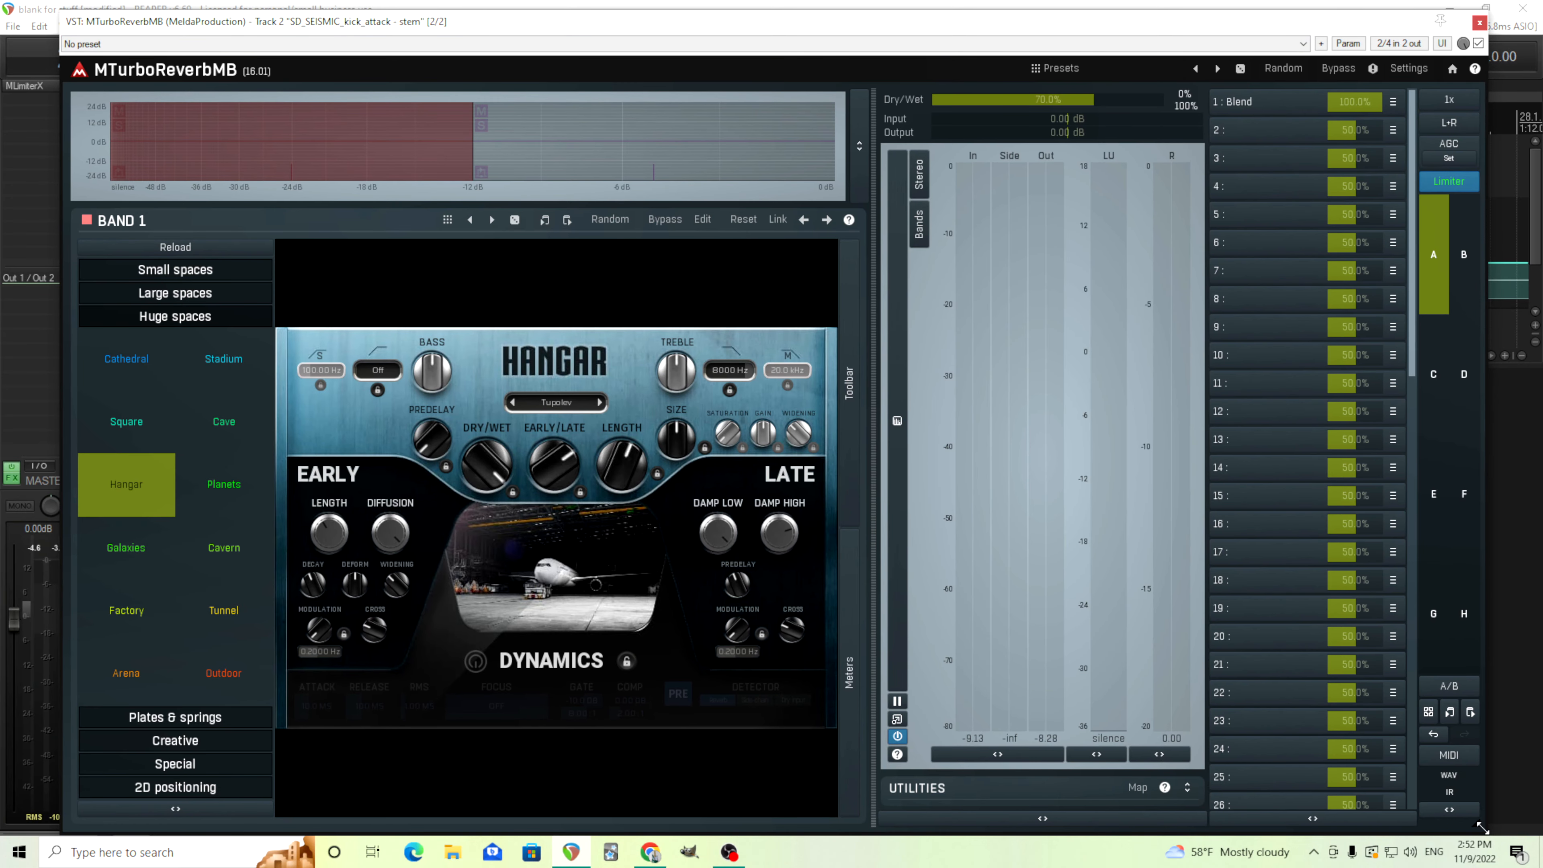
left_click_drag(1483, 828, 1466, 650)
left_click_drag(600, 30, 602, 176)
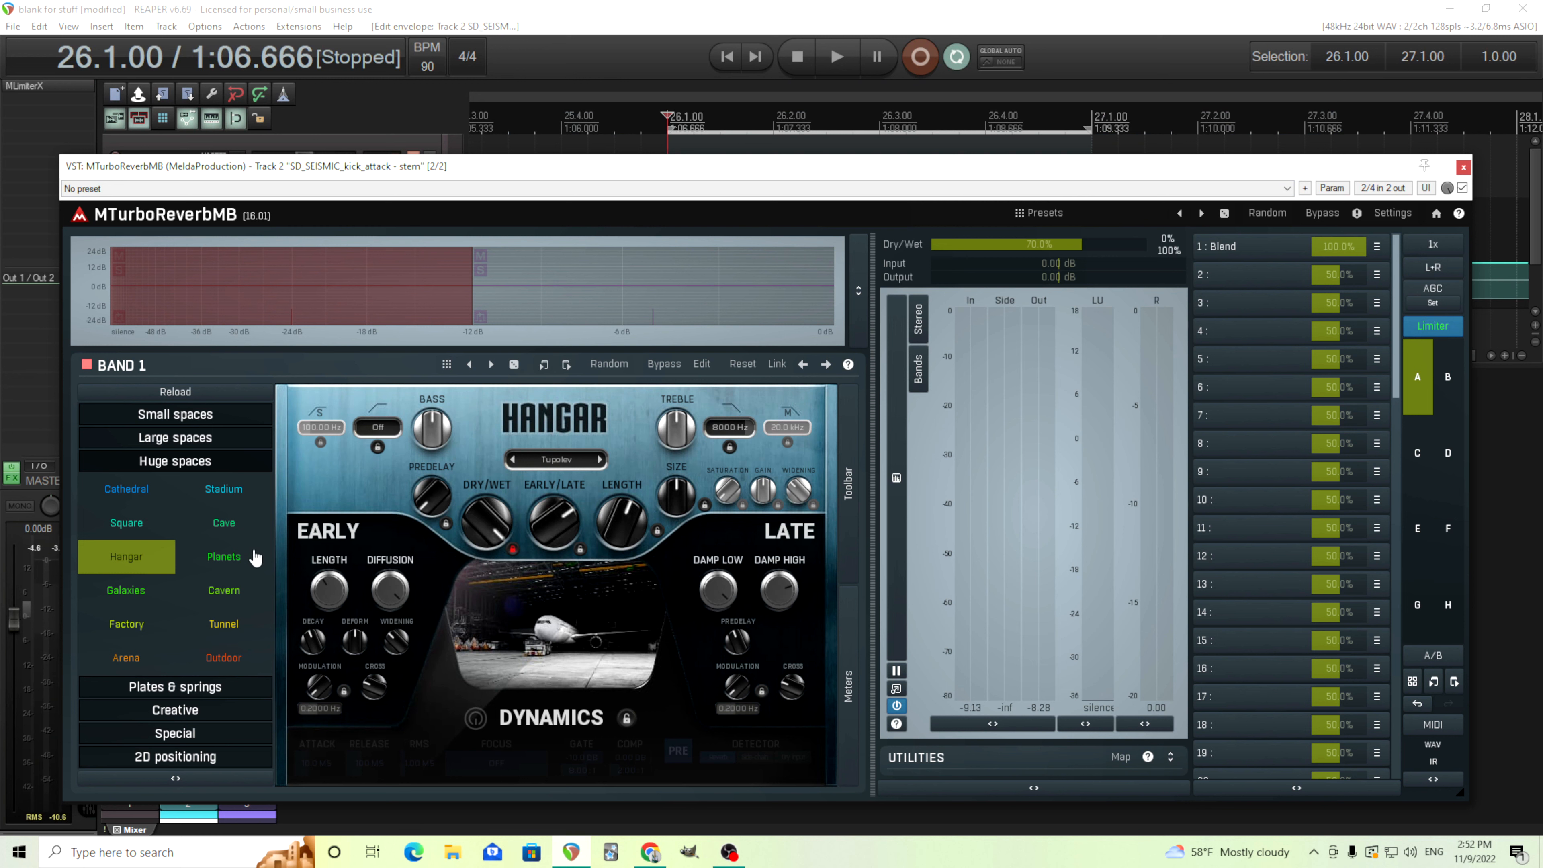
Change the reverb device of both Band 1 and Band 2 to Square from the huge spaces
left_click(149, 527)
left_click(639, 309)
left_click(151, 528)
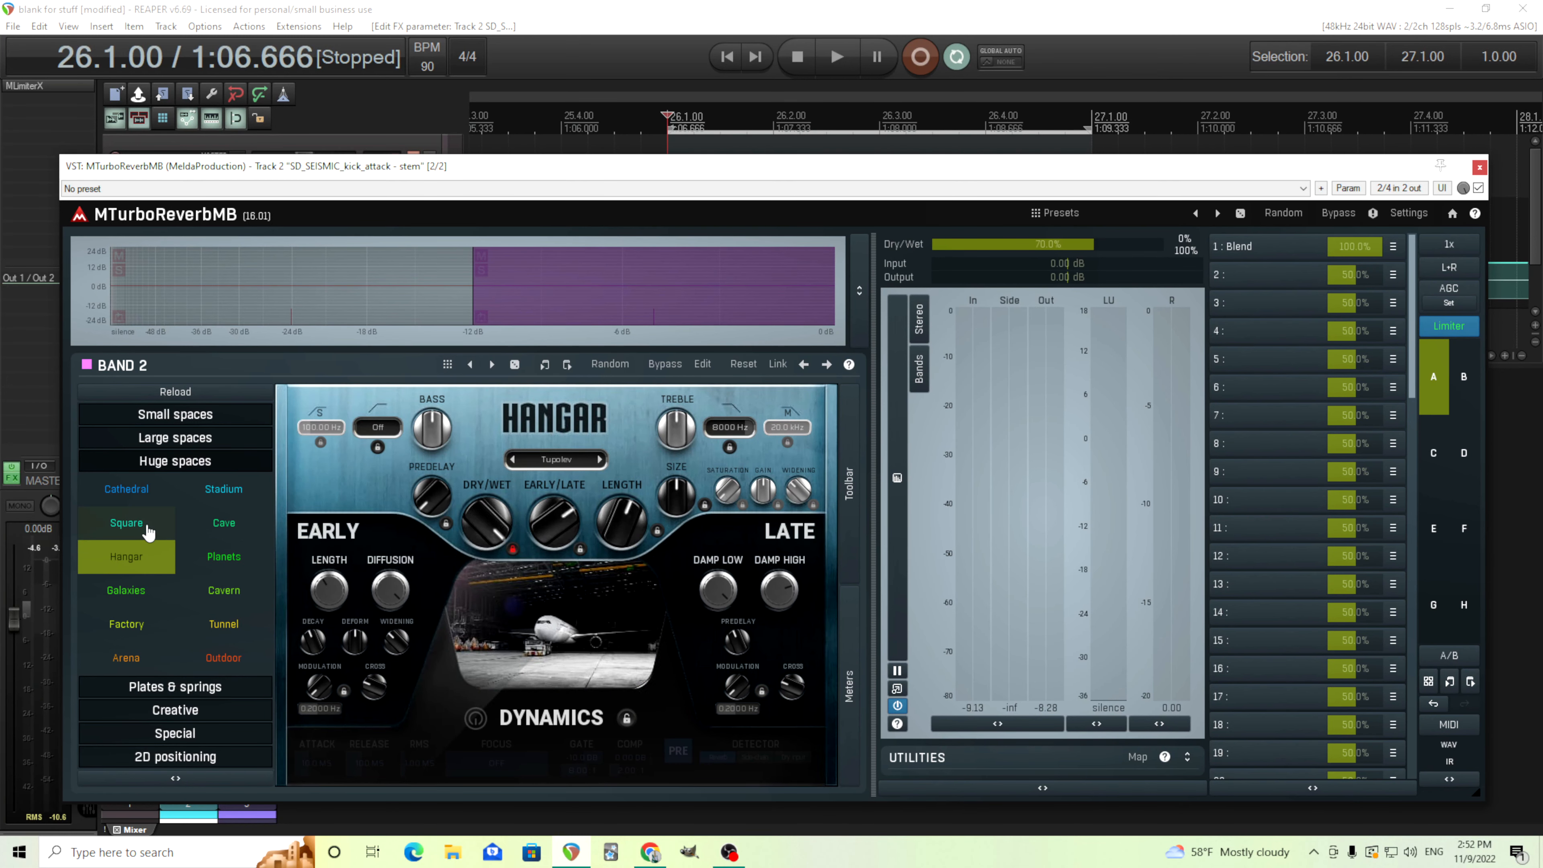
Play the automated kick loop with the Square reverbs, stop playback, and reposition the plug-in window
left_click_drag(743, 177, 745, 197)
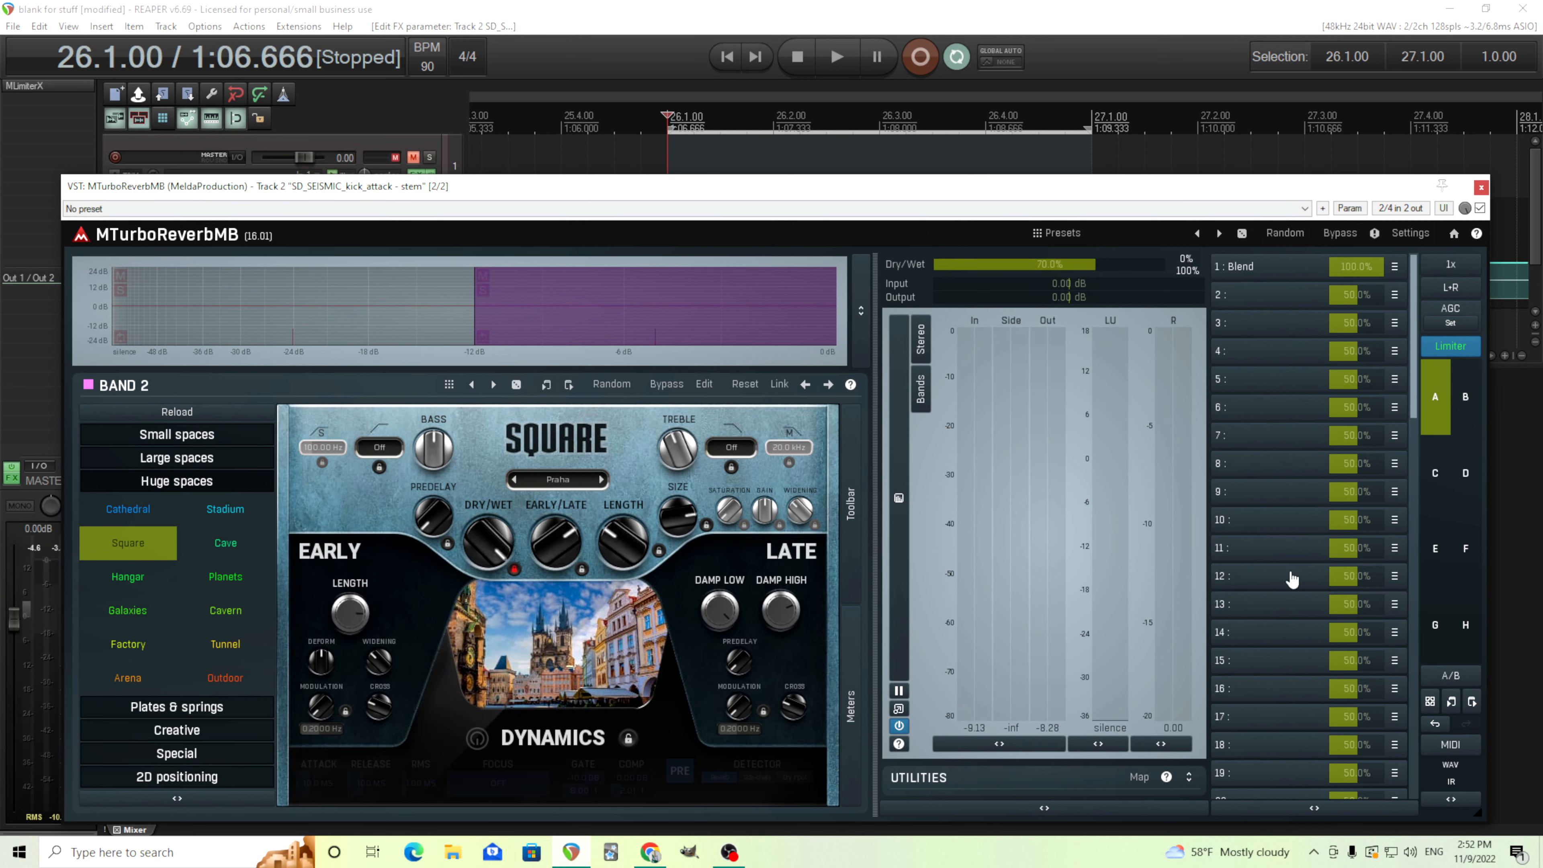
left_click(836, 60)
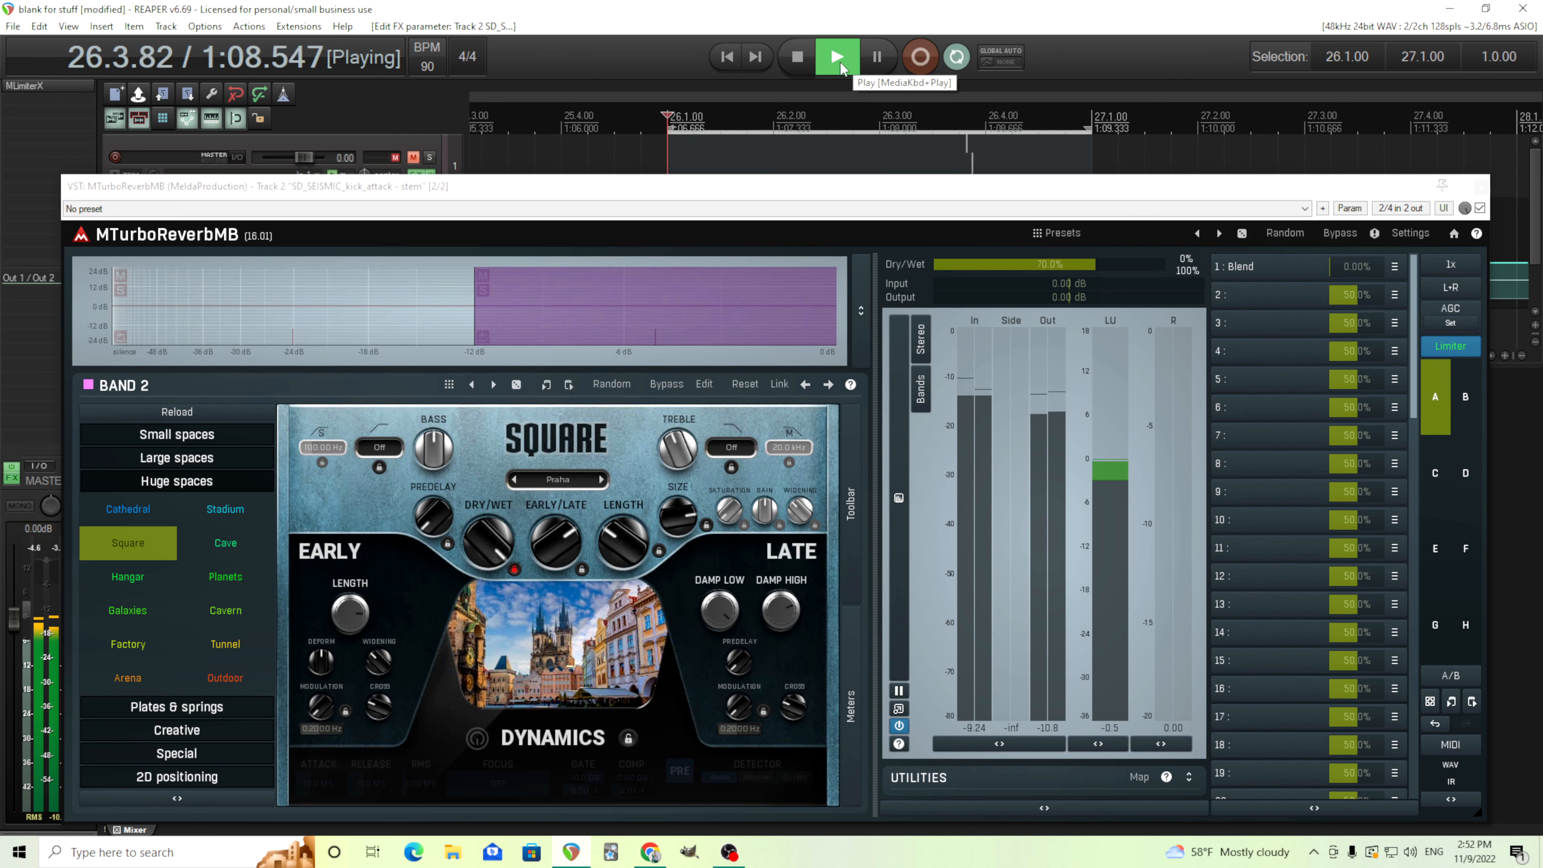
left_click(791, 63)
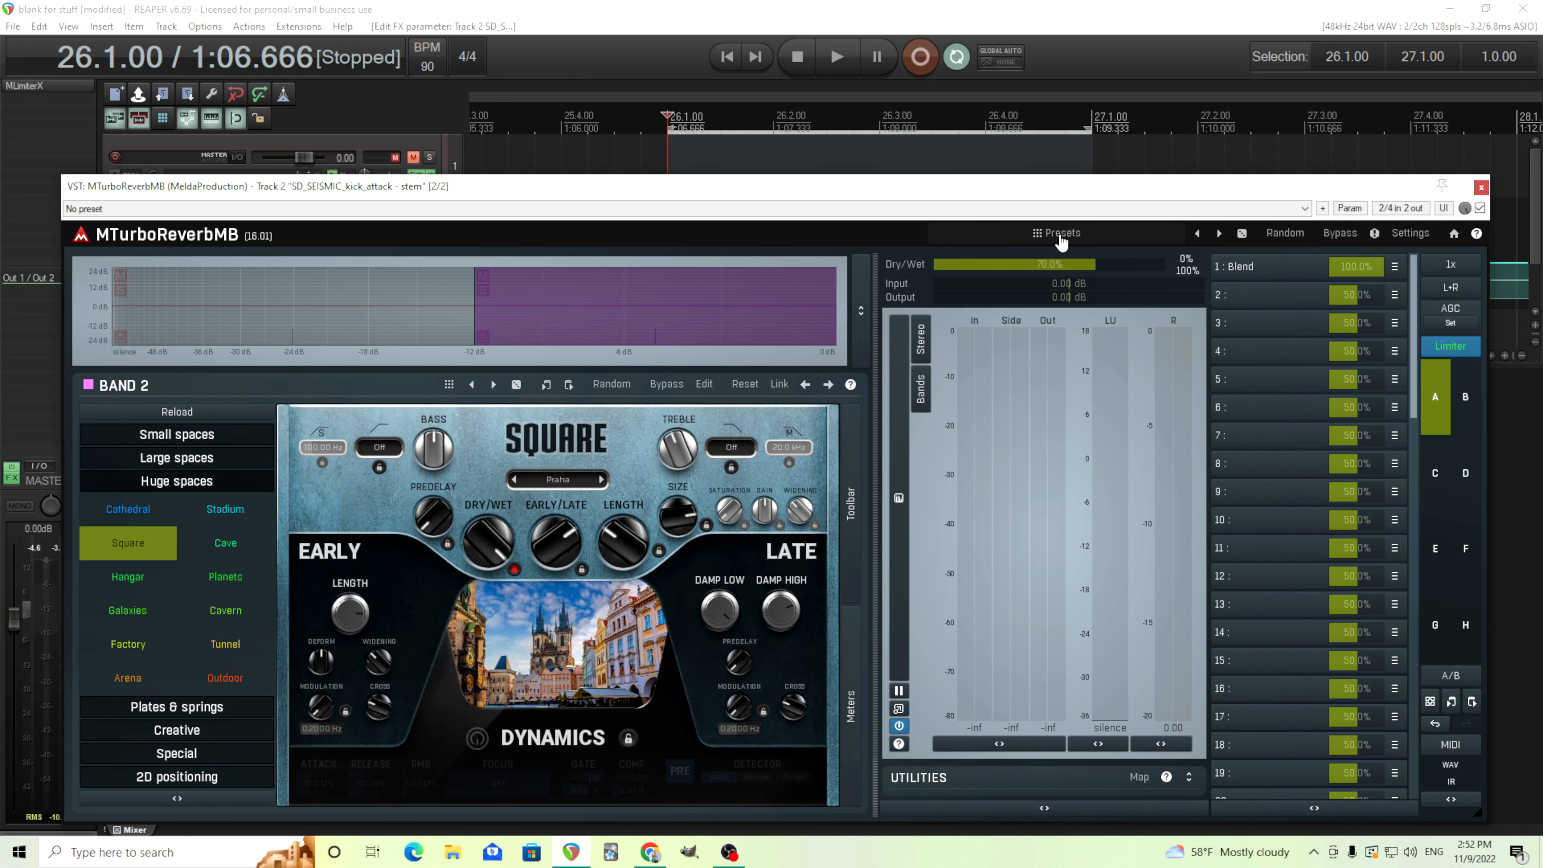
left_click_drag(929, 191, 933, 144)
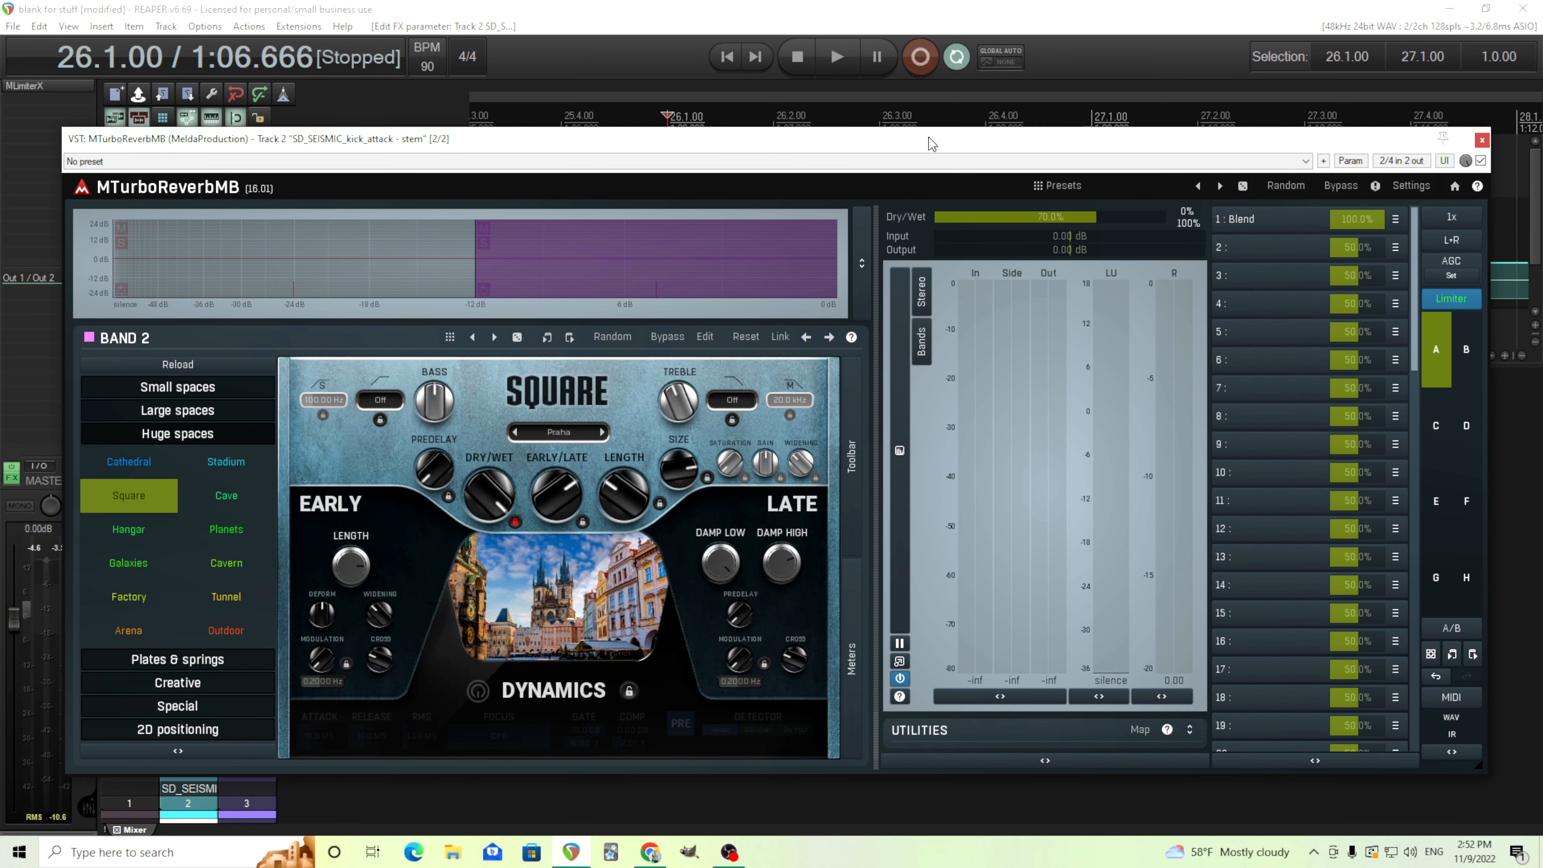